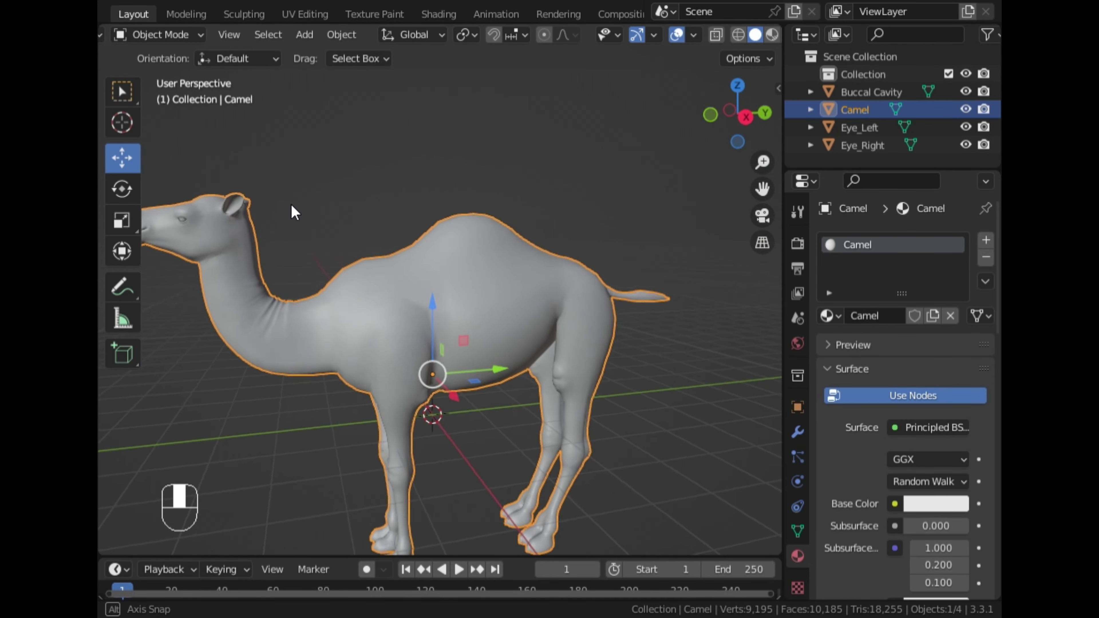
# Step: Open the camel mesh in the UV Editing workspace
pyautogui.scroll(-3, 335, 214)
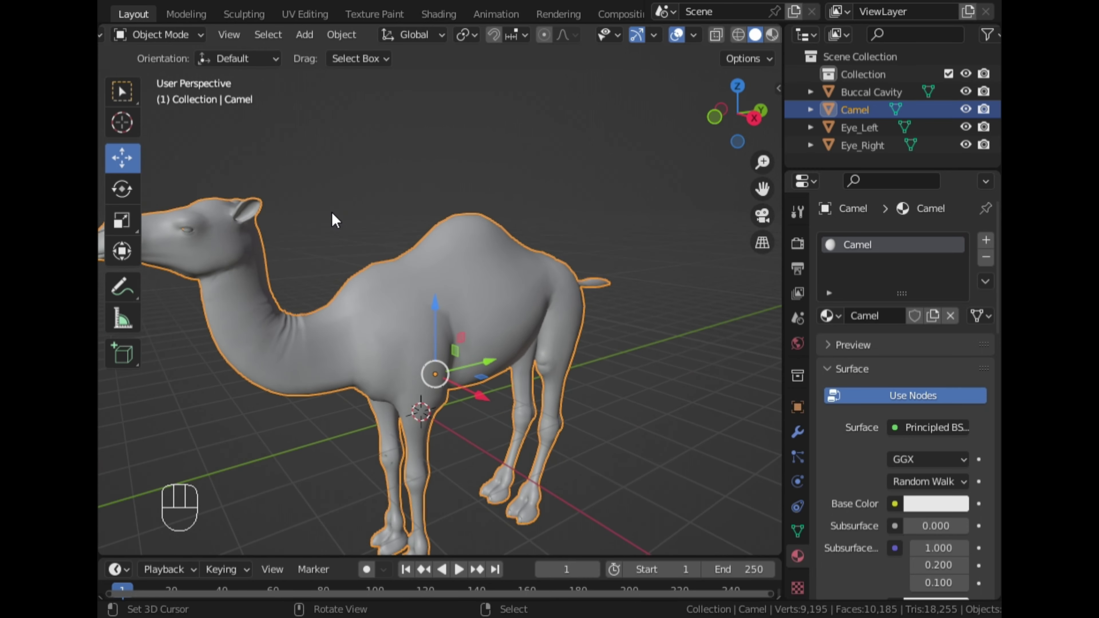
pyautogui.moveTo(533, 251); pyautogui.dragTo(564, 250, button='middle')
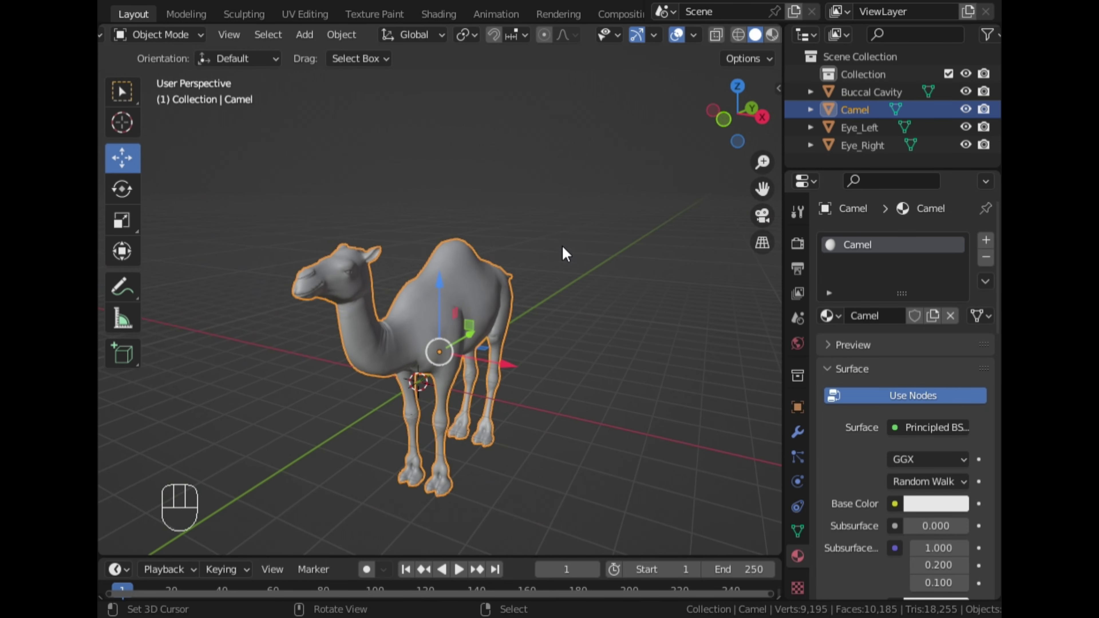
pyautogui.click(760, 117)
pyautogui.moveTo(768, 203); pyautogui.dragTo(822, 211)
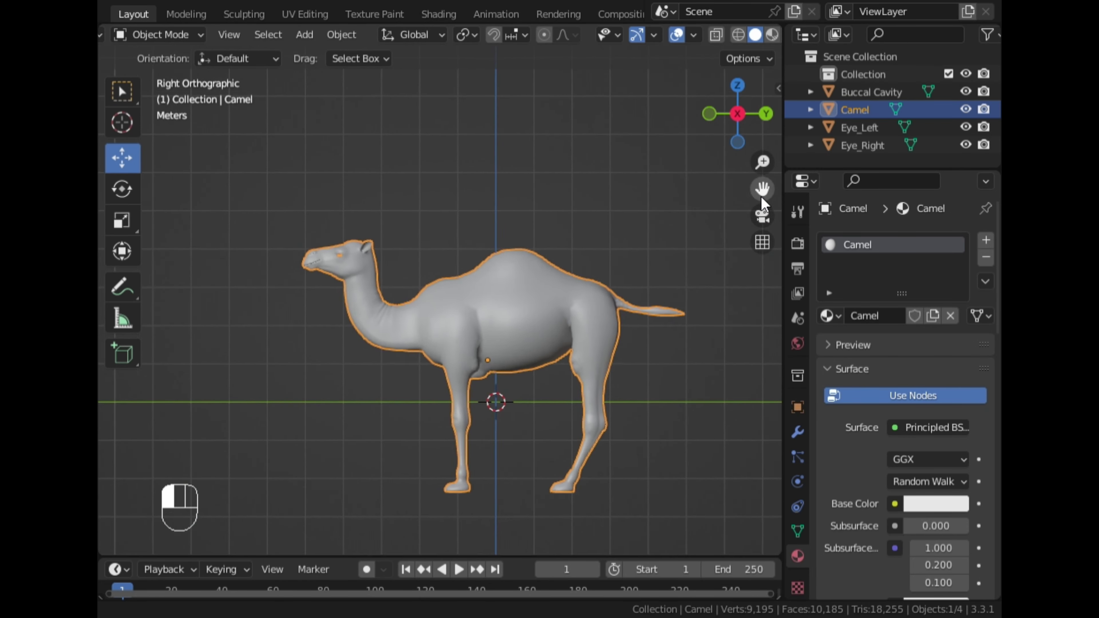
pyautogui.click(303, 13)
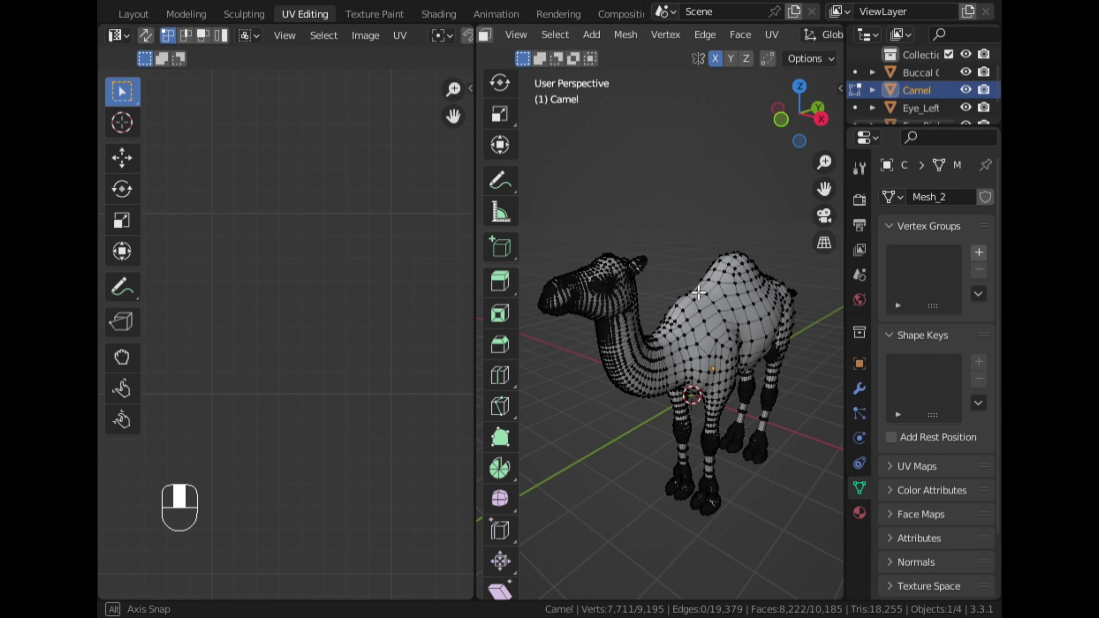
# Step: Select the centre edge loop running along the camel's back, hump and the top of its head
pyautogui.moveTo(701, 292); pyautogui.dragTo(710, 314, button='middle')
pyautogui.scroll(3, 670, 325)
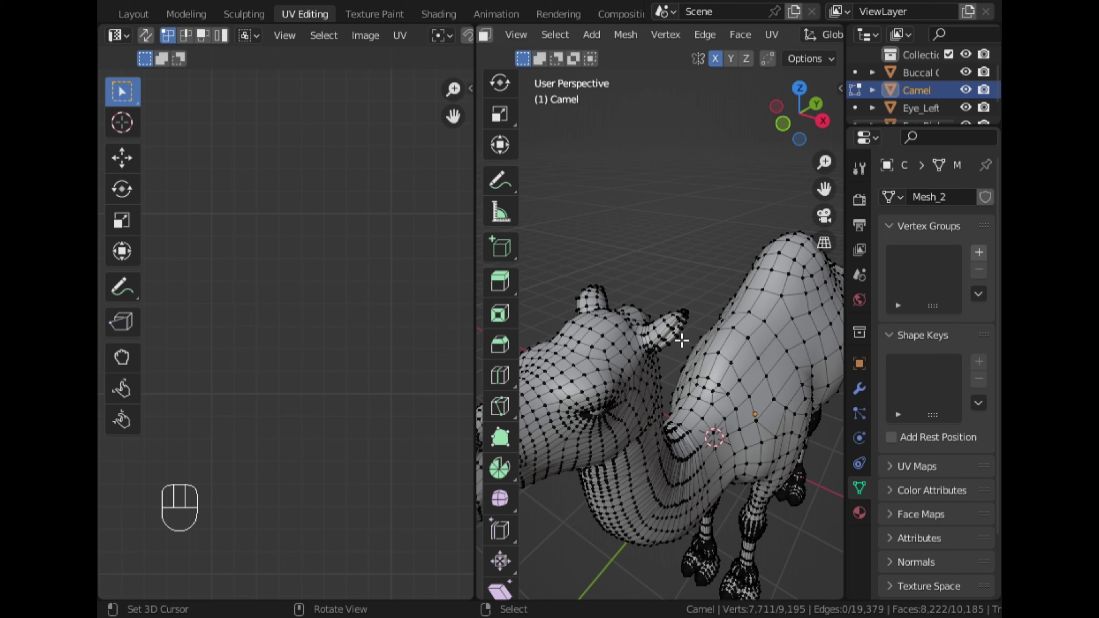
pyautogui.click(721, 359)
pyautogui.keyDown('alt'); pyautogui.click(724, 360); pyautogui.keyUp('alt')
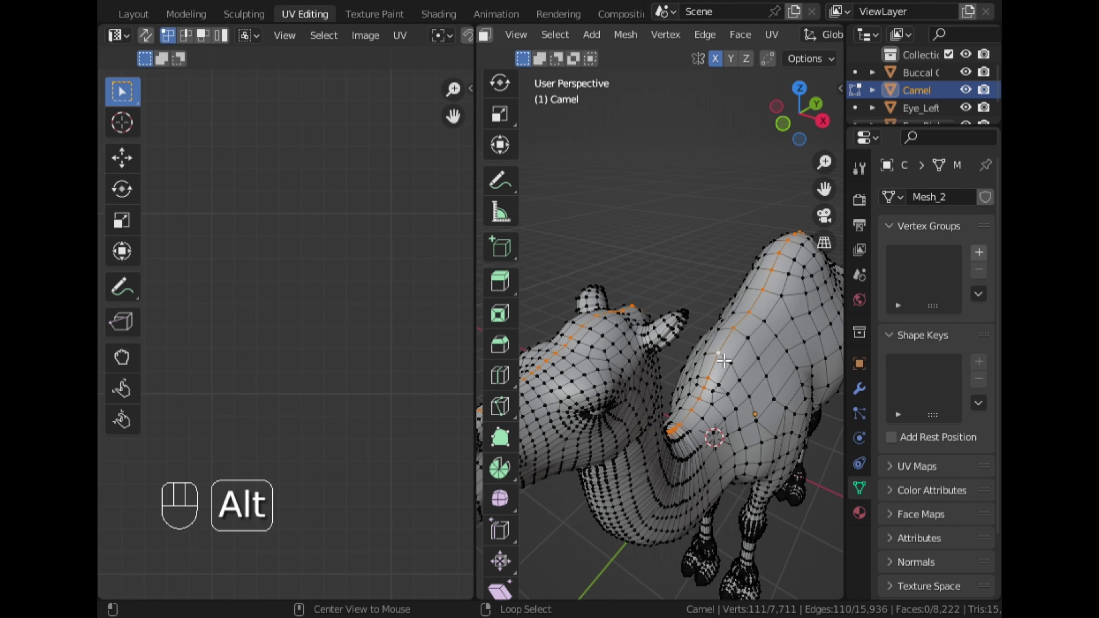
# Step: Try to add the edge loops down the front of the neck and under the jaw to the selection
pyautogui.scroll(-5, 700, 366)
pyautogui.moveTo(696, 368); pyautogui.dragTo(650, 360, button='middle')
pyautogui.scroll(5, 650, 360)
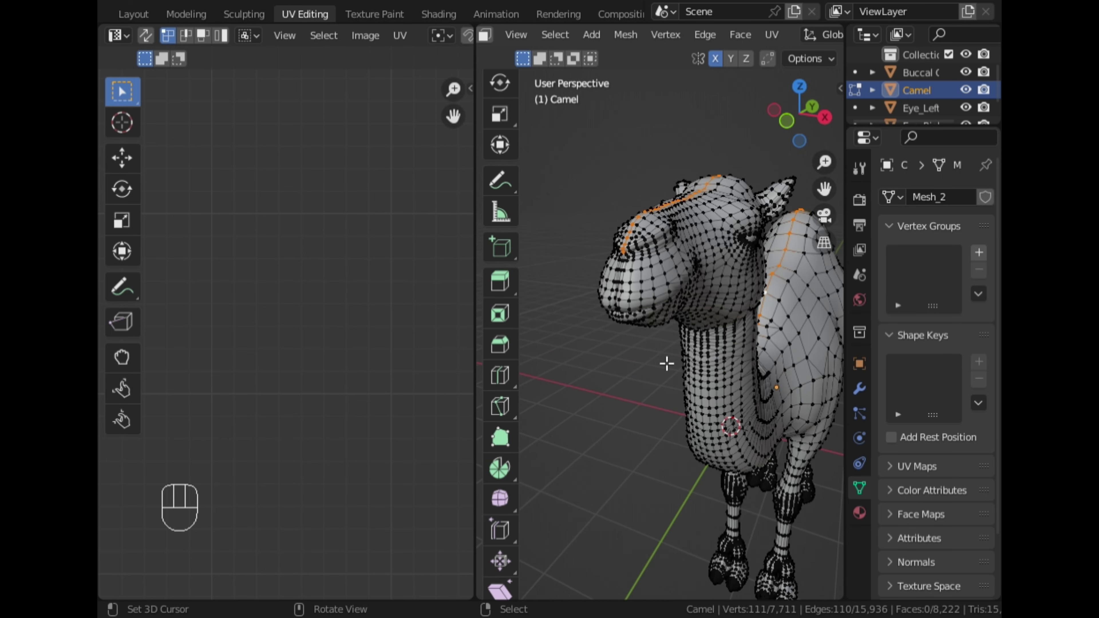
pyautogui.scroll(3, 677, 346)
pyautogui.scroll(-1, 728, 337)
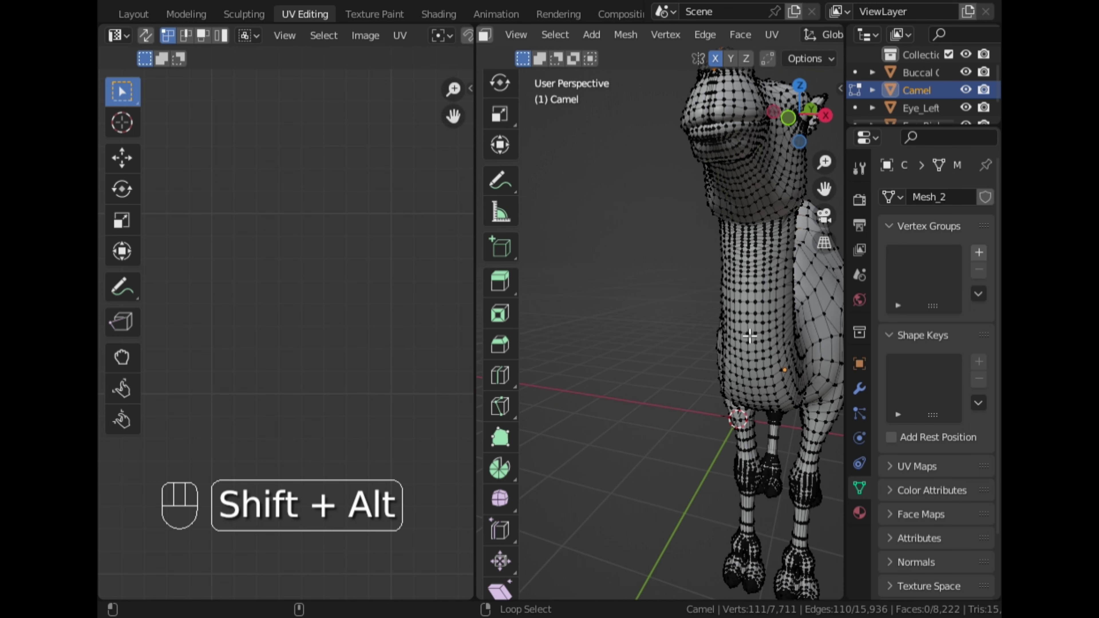
pyautogui.keyDown('alt'); pyautogui.keyDown('shift'); pyautogui.click(745, 303); pyautogui.keyUp('shift'); pyautogui.keyUp('alt')
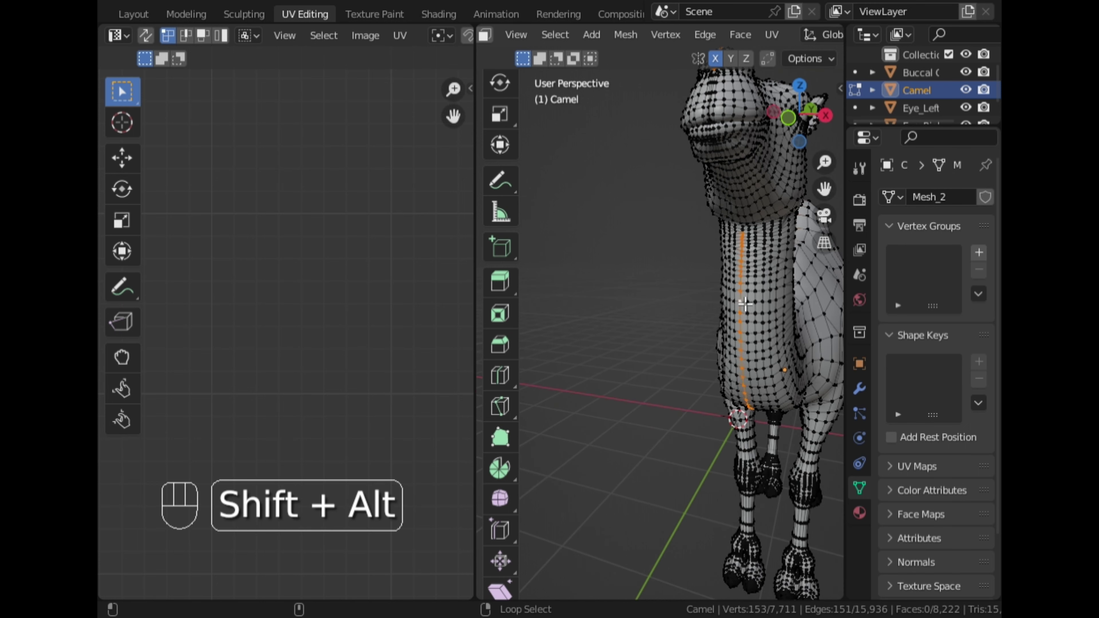
pyautogui.keyDown('alt'); pyautogui.keyDown('shift'); pyautogui.click(738, 202); pyautogui.keyUp('shift'); pyautogui.keyUp('alt')
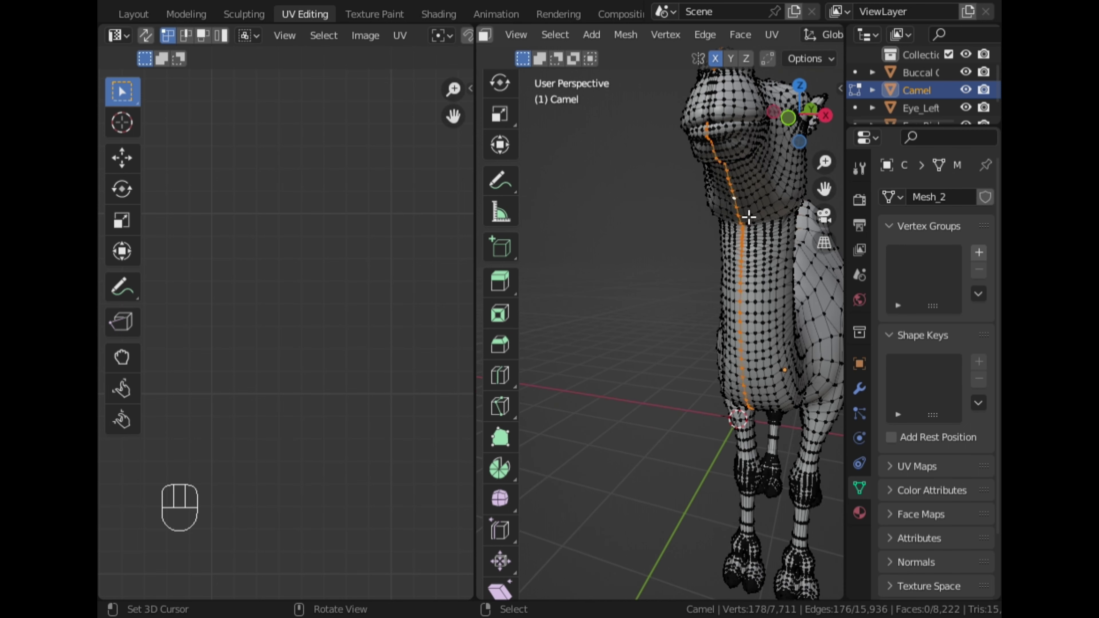
# Step: Undo the last two loop selections on the neck and jaw while viewing the camel straight from the front
pyautogui.moveTo(748, 259); pyautogui.dragTo(753, 238, button='middle')
pyautogui.click(790, 129)
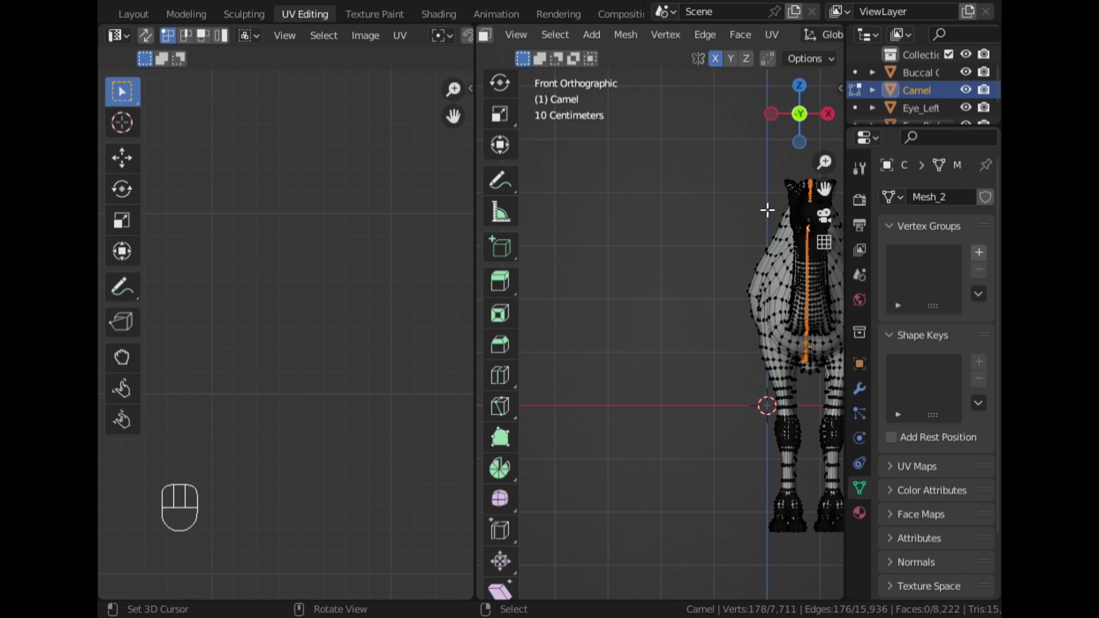
pyautogui.scroll(-2, 767, 211)
pyautogui.moveTo(826, 197); pyautogui.dragTo(742, 211)
pyautogui.scroll(5, 735, 240)
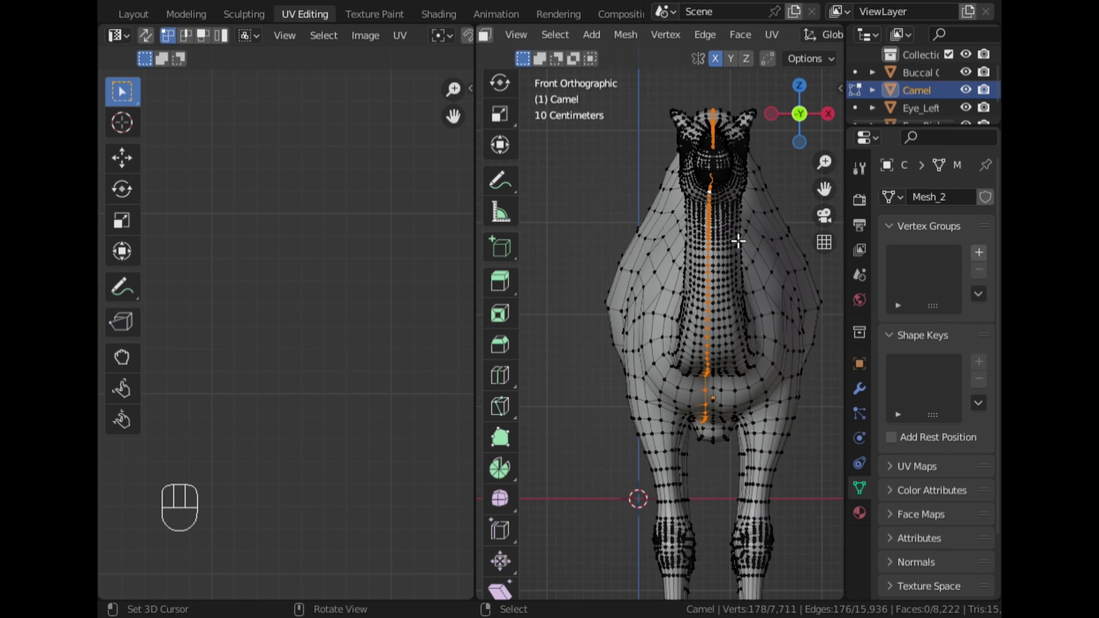
pyautogui.moveTo(824, 189); pyautogui.dragTo(666, 169)
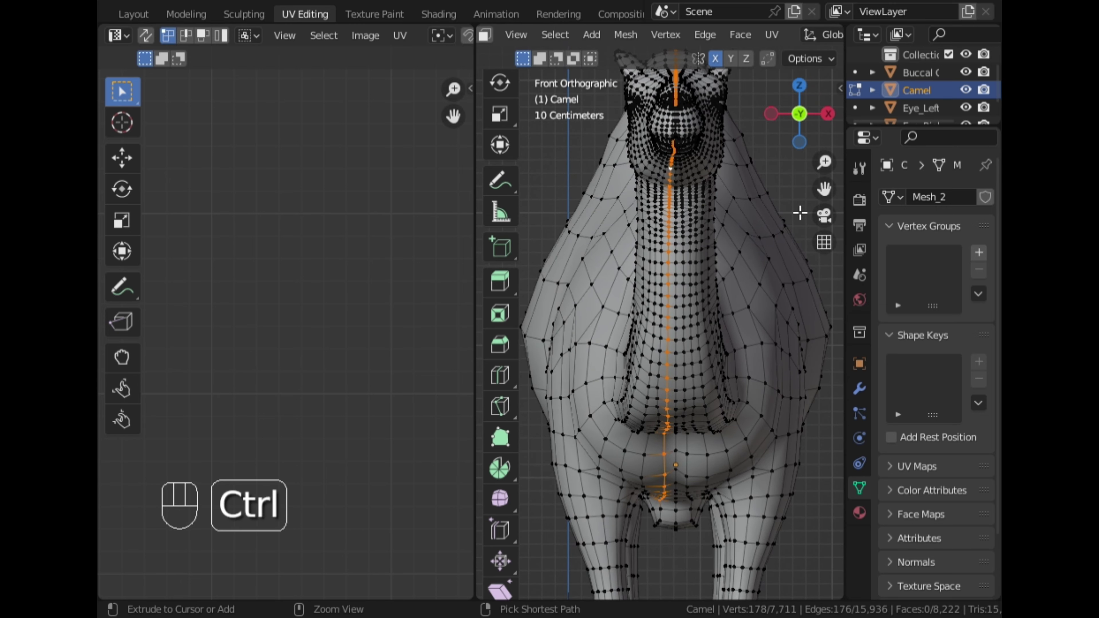
pyautogui.hotkey('ctrl', 'z')
pyautogui.hotkey('ctrl', 'z')
# Step: Add the exact centre edge loop down the front of the neck and chest to the selection
pyautogui.scroll(2, 727, 299)
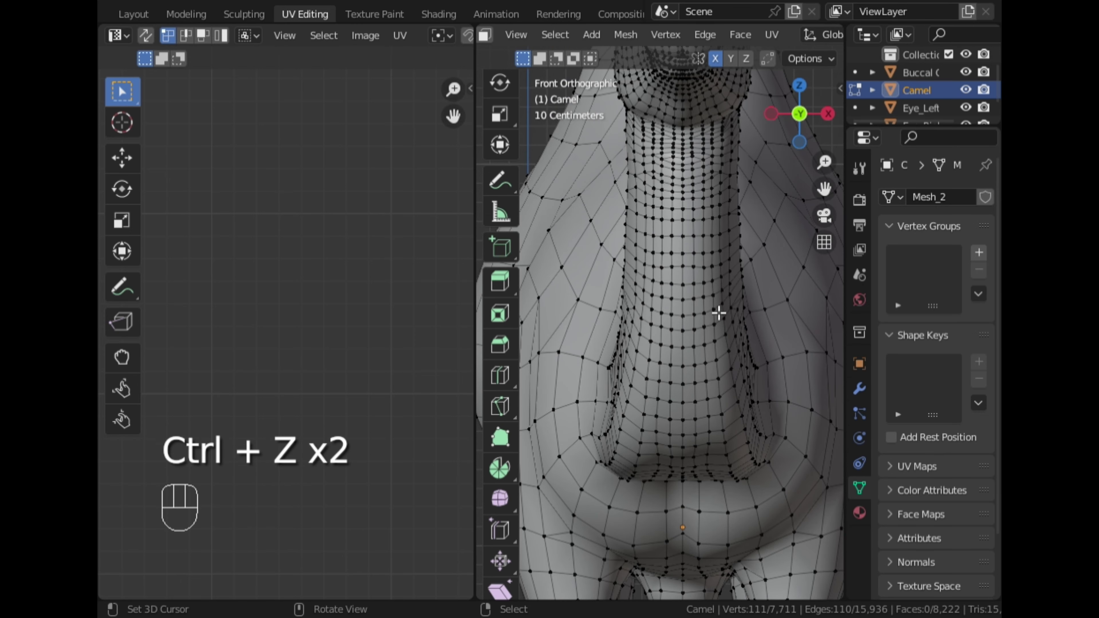
pyautogui.keyDown('alt'); pyautogui.keyDown('shift'); pyautogui.click(688, 320); pyautogui.keyUp('shift'); pyautogui.keyUp('alt')
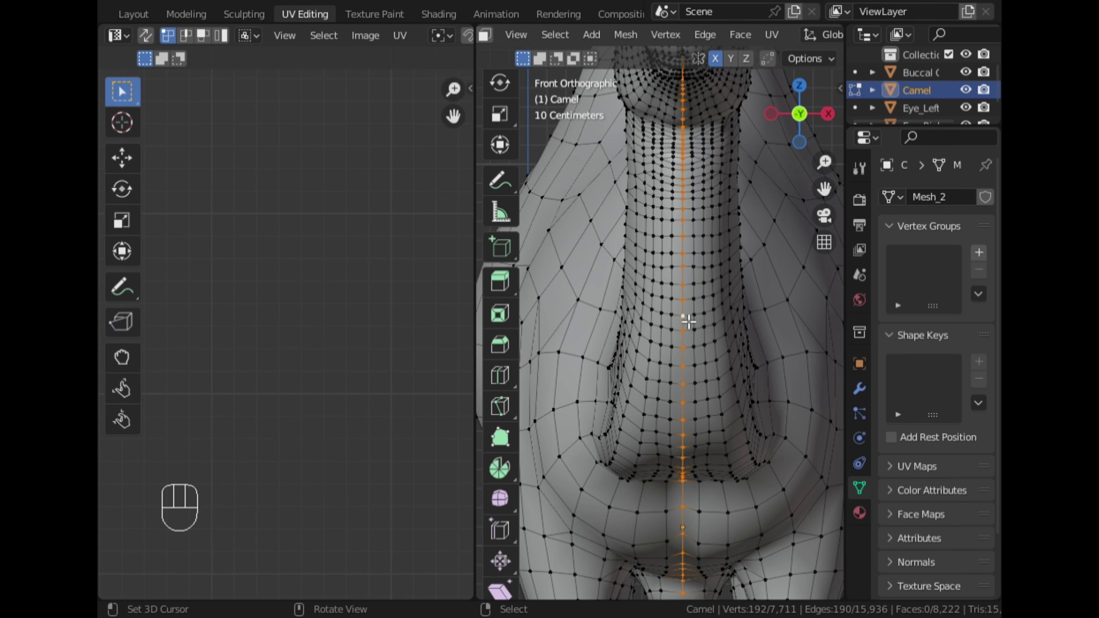
pyautogui.scroll(-3, 690, 303)
pyautogui.scroll(1, 690, 298)
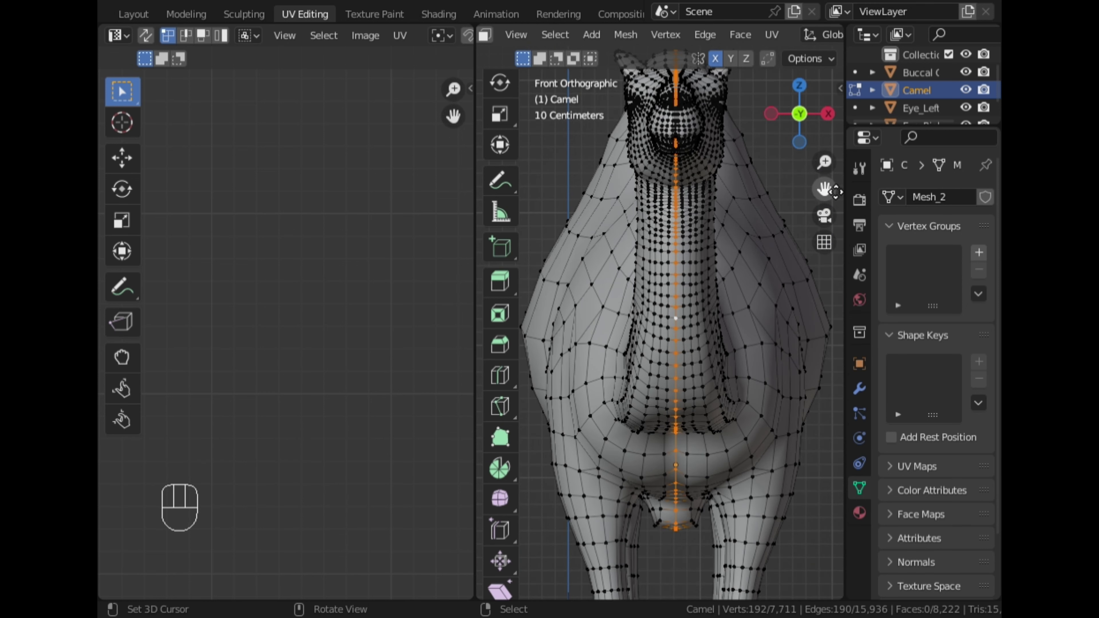
# Step: Add the missing centre vertices and edges on the camel's muzzle to the selection
pyautogui.moveTo(829, 189); pyautogui.dragTo(806, 347)
pyautogui.scroll(5, 761, 246)
pyautogui.scroll(4, 666, 234)
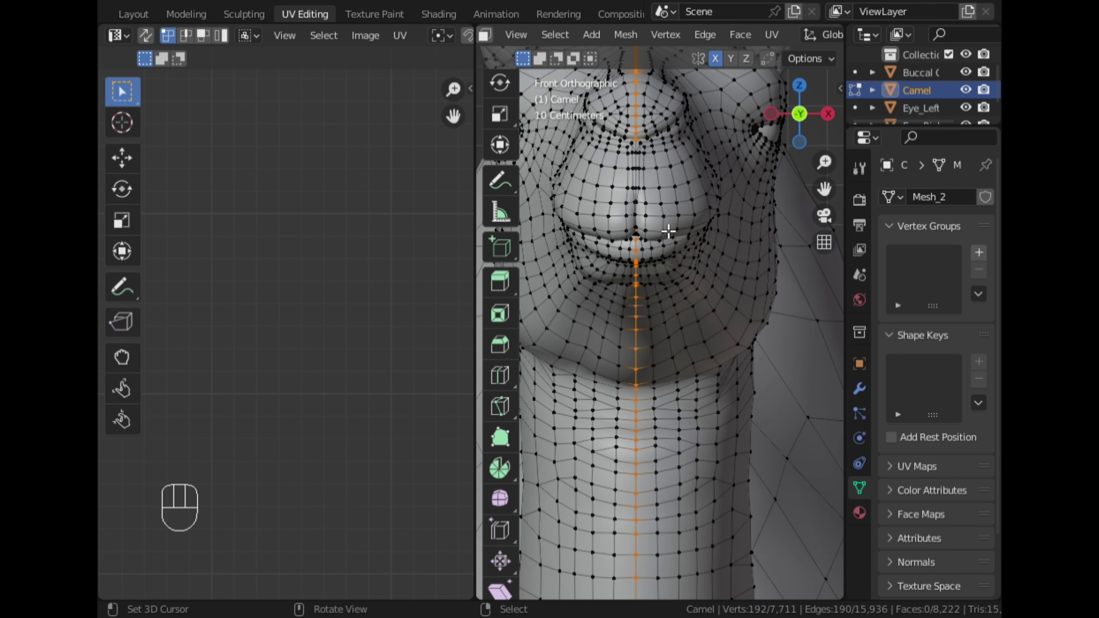
pyautogui.keyDown('shift'); pyautogui.click(632, 119); pyautogui.keyUp('shift')
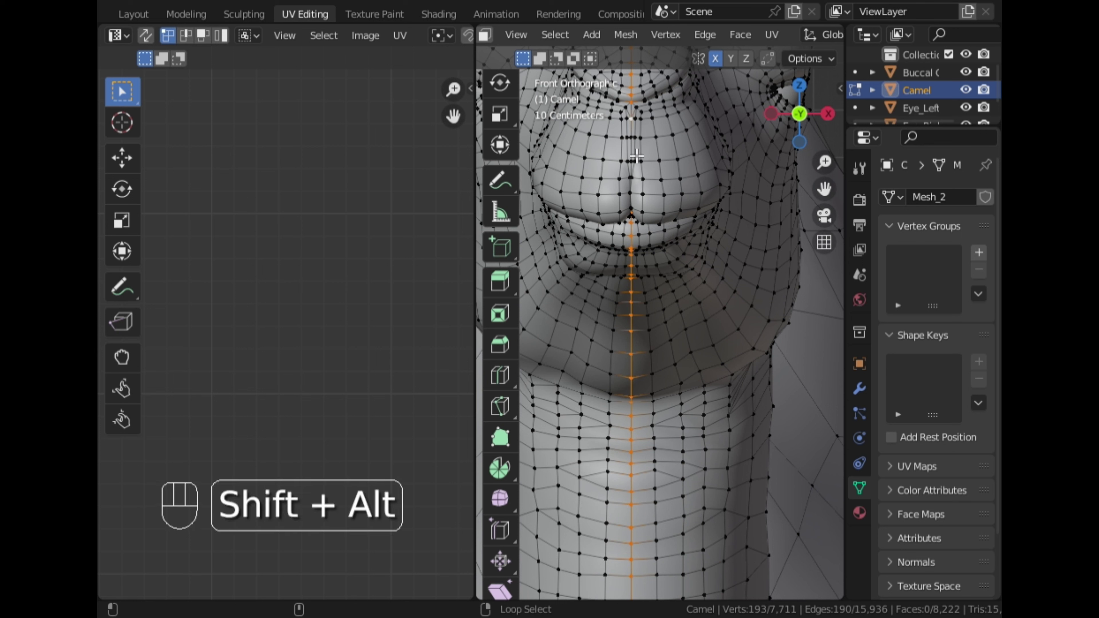
pyautogui.keyDown('alt'); pyautogui.keyDown('shift'); pyautogui.click(635, 147); pyautogui.keyUp('shift'); pyautogui.keyUp('alt')
pyautogui.scroll(-10, 653, 201)
pyautogui.scroll(-10, 692, 34)
# Step: Add the edge loops around the base of the neck and around the bases of the ears to the selection
pyautogui.click(828, 114)
pyautogui.scroll(2, 815, 196)
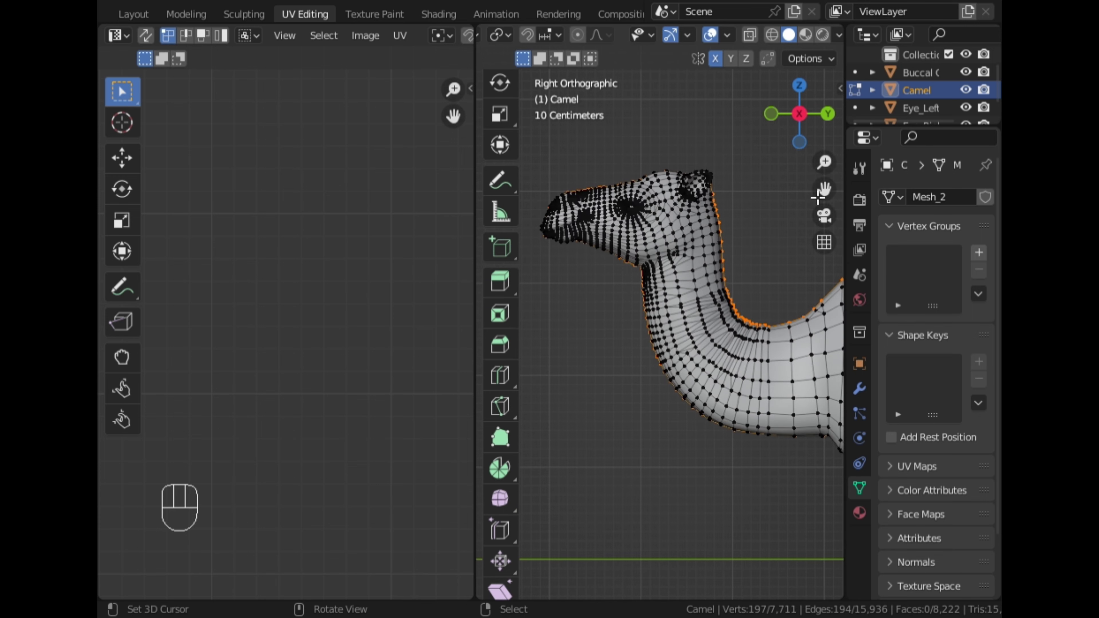
pyautogui.moveTo(824, 190); pyautogui.dragTo(752, 140)
pyautogui.scroll(1, 722, 251)
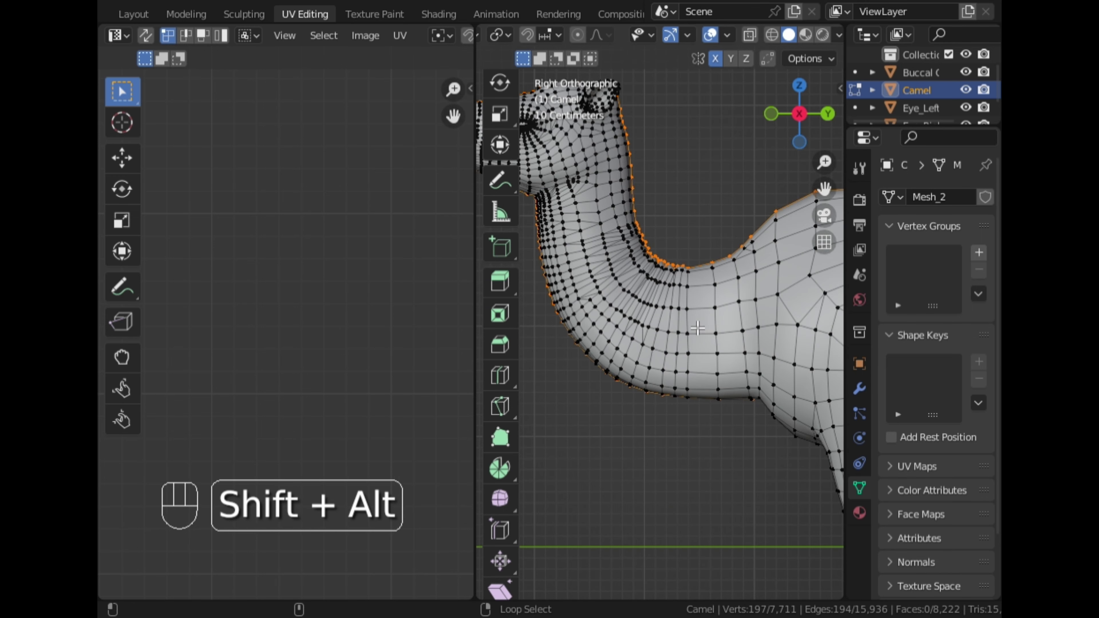
pyautogui.moveTo(724, 312); pyautogui.dragTo(606, 329, button='middle')
pyautogui.keyDown('alt'); pyautogui.keyDown('shift'); pyautogui.click(688, 316); pyautogui.keyUp('shift'); pyautogui.keyUp('alt')
# Step: Deselect the stray vertices on the back of the neck below the ears with Circle Select
pyautogui.press('c')
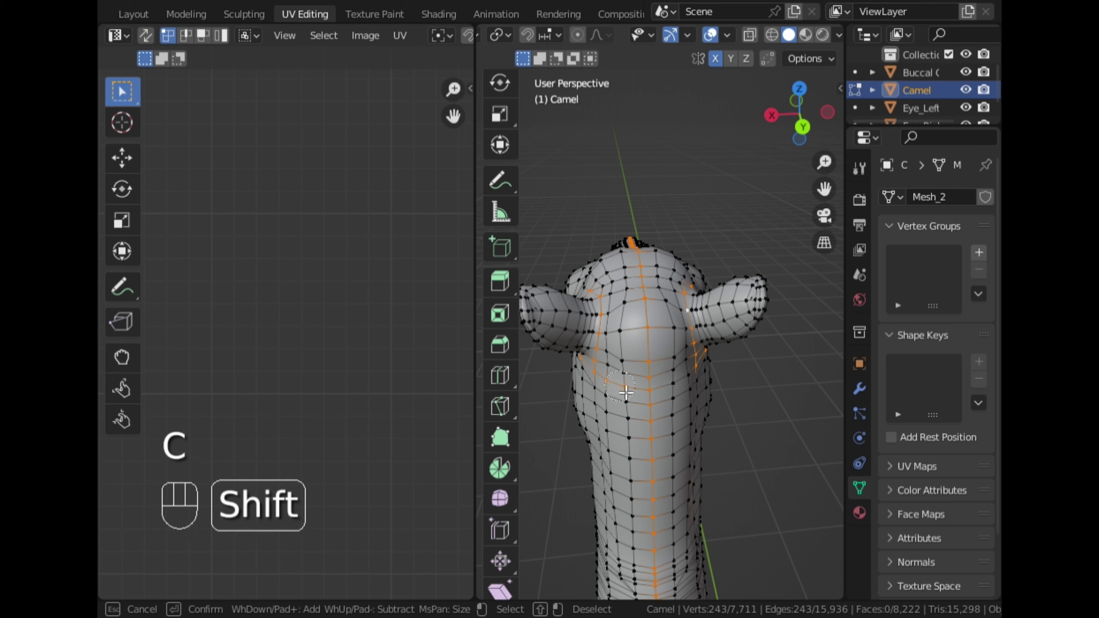
pyautogui.keyDown('shift'); pyautogui.click(625, 394); pyautogui.keyUp('shift')
pyautogui.rightClick(772, 410)
# Step: Mark the selected edge loops as seams and clear the selection
pyautogui.moveTo(773, 410); pyautogui.dragTo(630, 367, button='middle')
pyautogui.moveTo(761, 394); pyautogui.dragTo(729, 371, button='middle')
pyautogui.hotkey('ctrl', 'e')
pyautogui.hotkey('alt', 'a')
# Step: Select the whole camel mesh and unwrap it with the standard Unwrap method
pyautogui.scroll(-3, 729, 371)
pyautogui.scroll(-5, 729, 371)
pyautogui.moveTo(594, 330); pyautogui.dragTo(833, 319, button='middle')
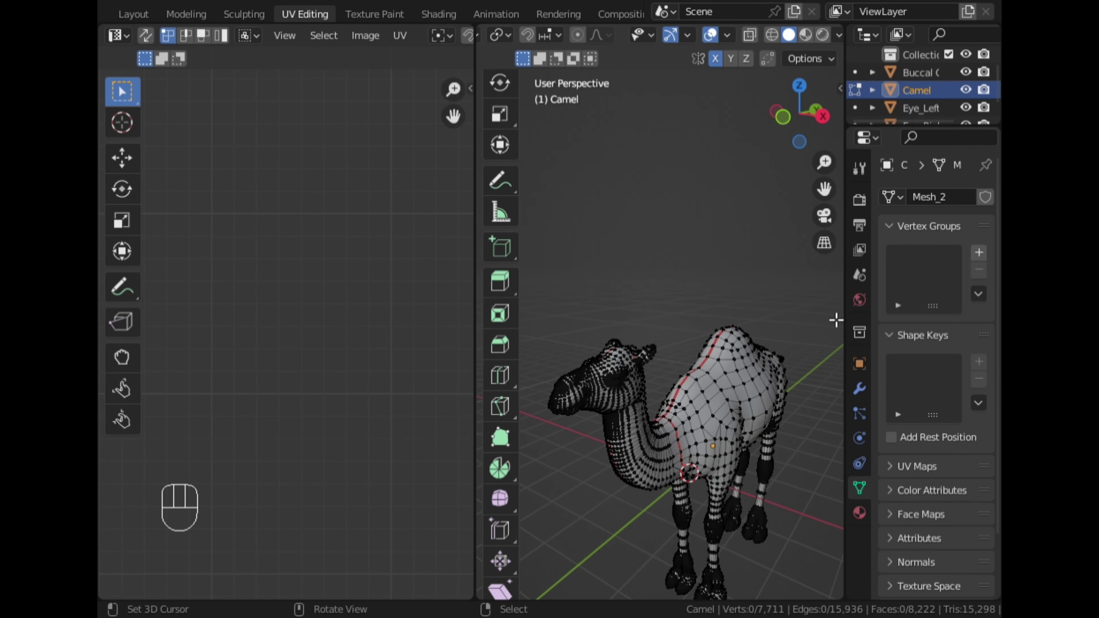
pyautogui.scroll(-1, 798, 291)
pyautogui.moveTo(823, 188); pyautogui.dragTo(762, 189, button='middle')
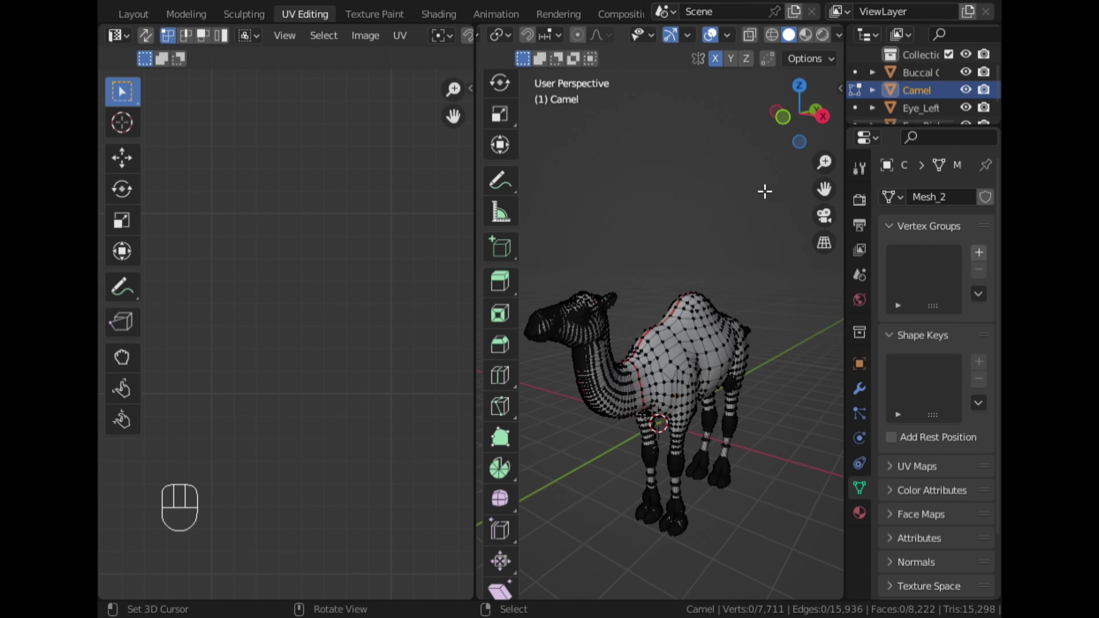
pyautogui.press('a')
pyautogui.press('u')
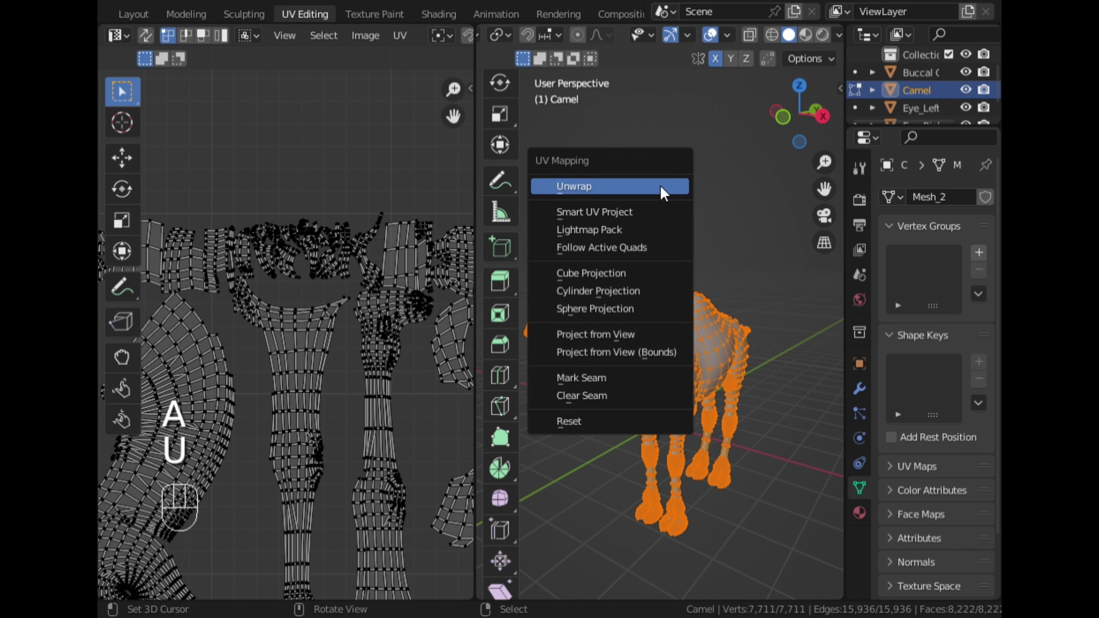
pyautogui.click(621, 192)
pyautogui.scroll(-3, 241, 278)
pyautogui.moveTo(341, 294); pyautogui.dragTo(278, 171, button='middle')
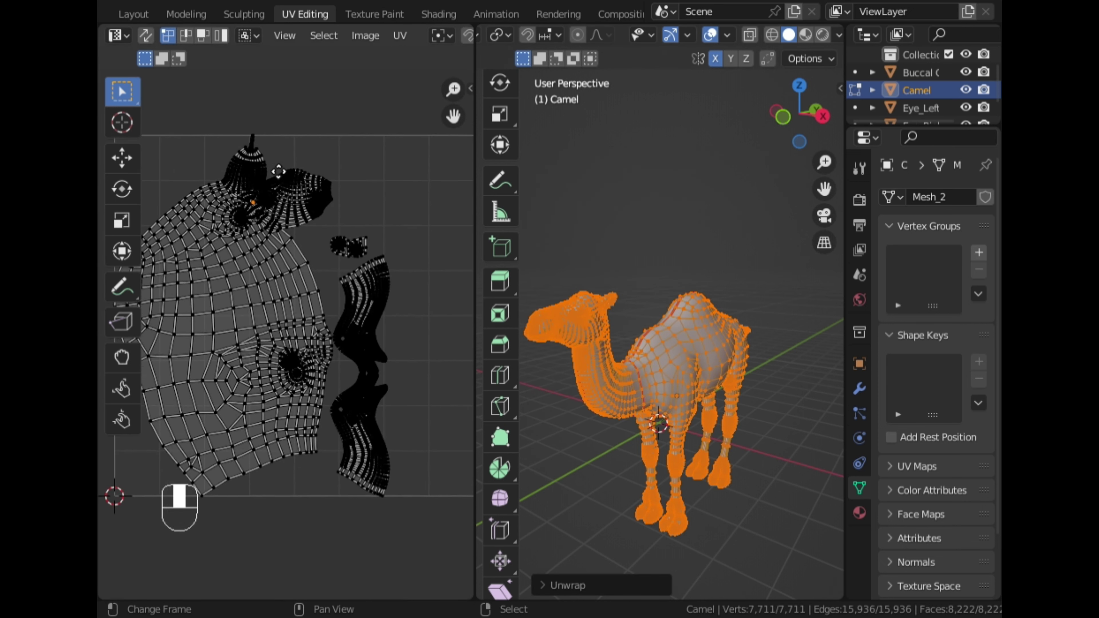
pyautogui.scroll(2, 278, 172)
pyautogui.scroll(5, 271, 170)
# Step: Unwrap the whole camel again with Smart UV Project, using a 90° angle limit and zero island margin
pyautogui.press('u')
pyautogui.click(575, 206)
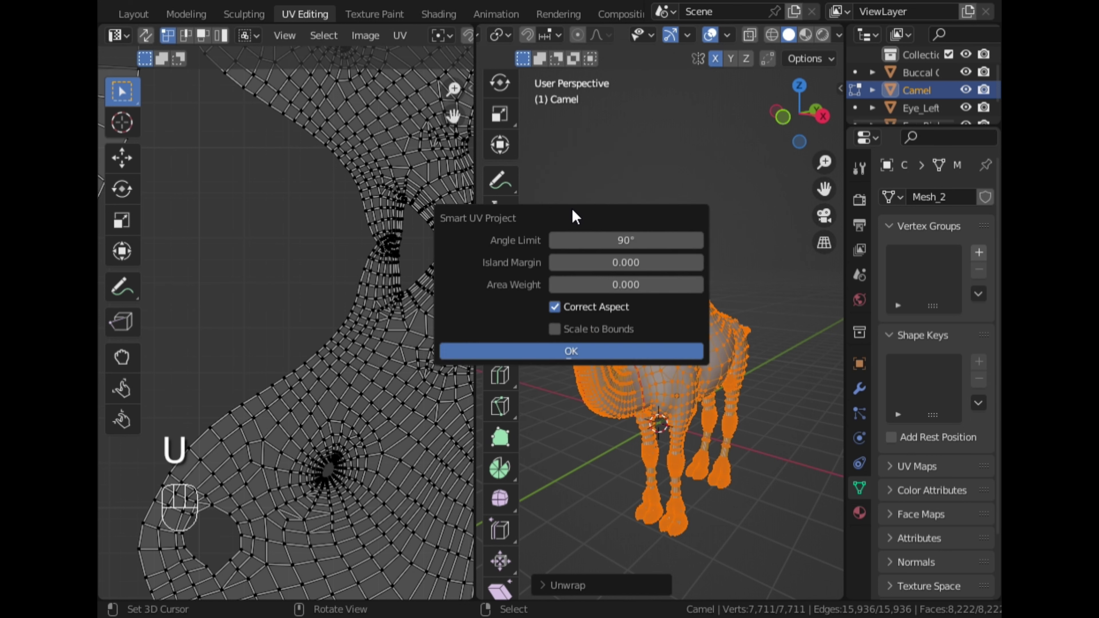
pyautogui.click(590, 350)
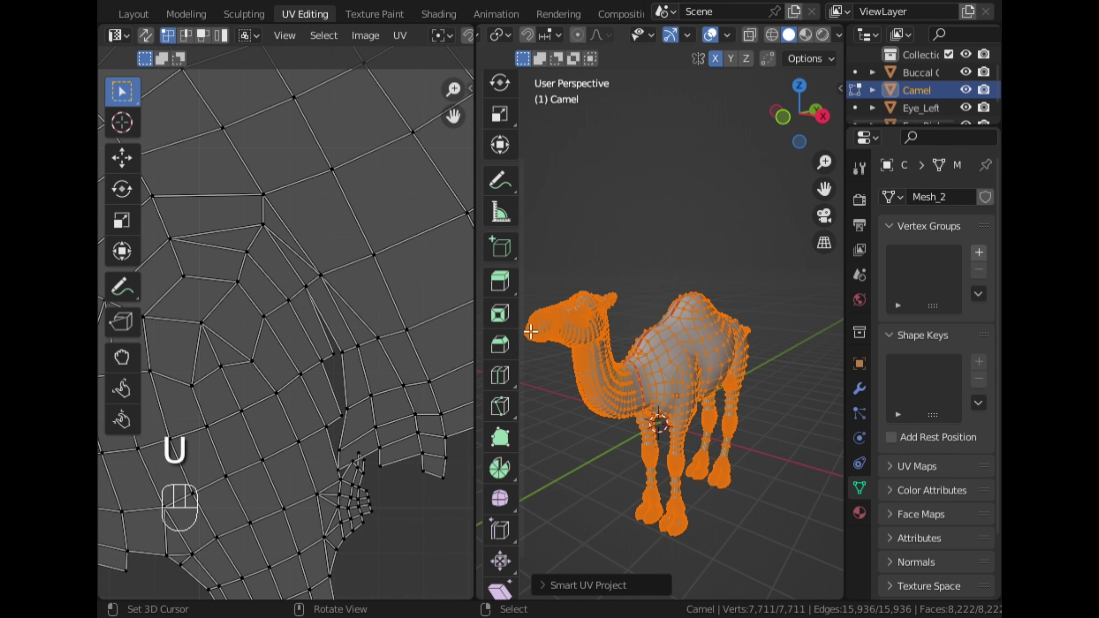
# Step: Examine how the Smart UV Project islands of the head, legs and body are laid out
pyautogui.scroll(-8, 295, 281)
pyautogui.scroll(10, 446, 370)
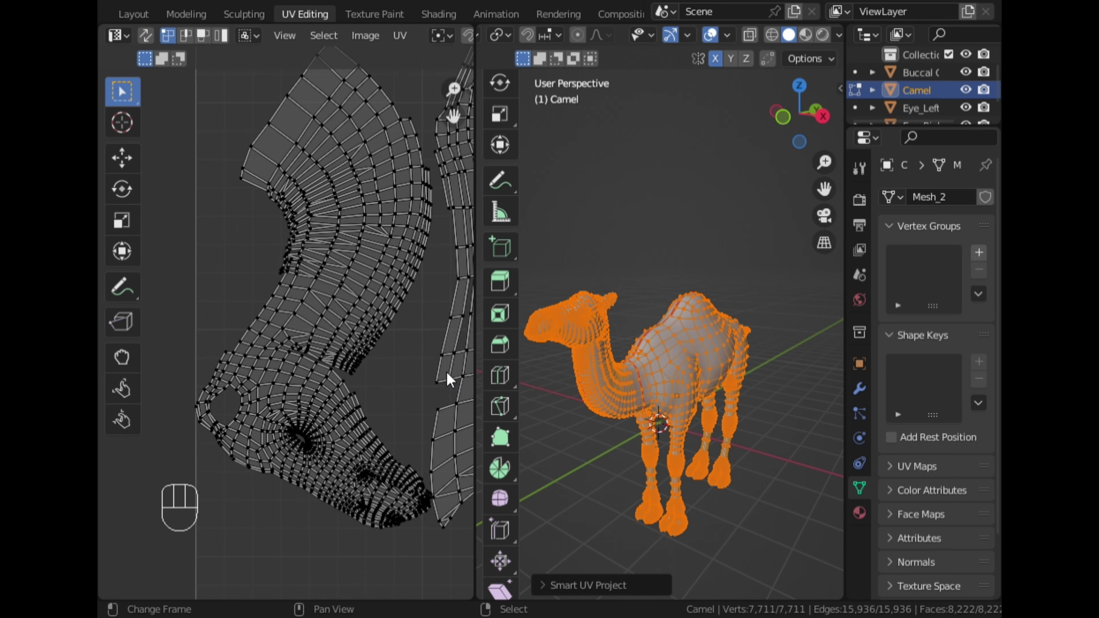
pyautogui.scroll(-2, 432, 342)
pyautogui.scroll(4, 432, 342)
pyautogui.moveTo(342, 227); pyautogui.dragTo(343, 520, button='middle')
pyautogui.scroll(2, 343, 520)
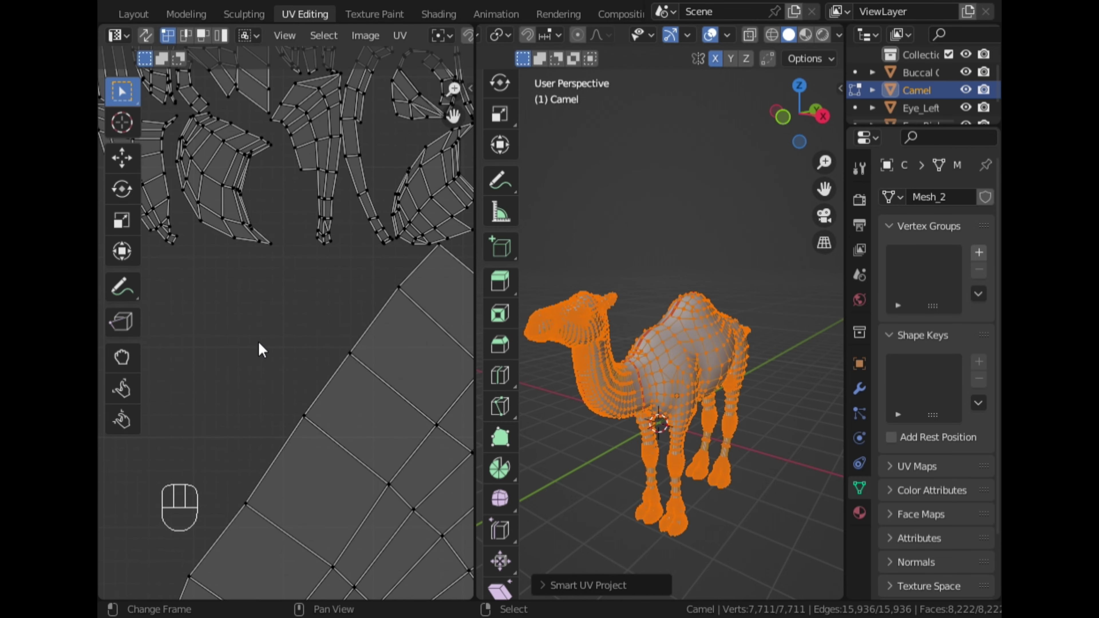
pyautogui.scroll(-3, 258, 342)
# Step: Select a shortest path of edges between the camel's hind legs, running from the underside toward the tail
pyautogui.click(822, 116)
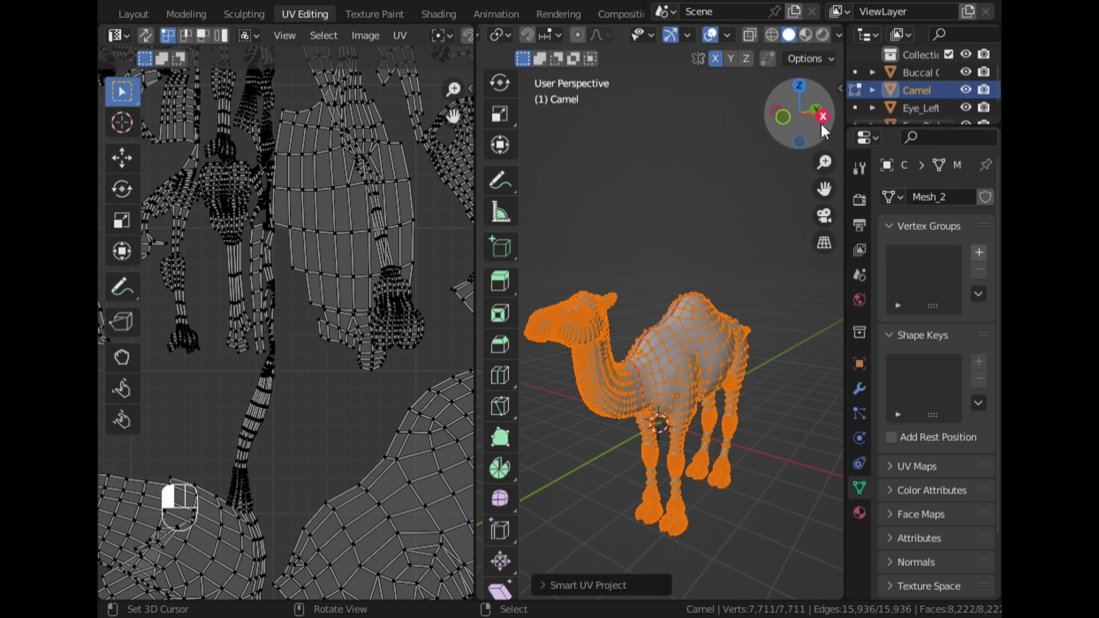
pyautogui.scroll(5, 711, 282)
pyautogui.moveTo(712, 282); pyautogui.dragTo(621, 338, button='middle')
pyautogui.scroll(-4, 621, 339)
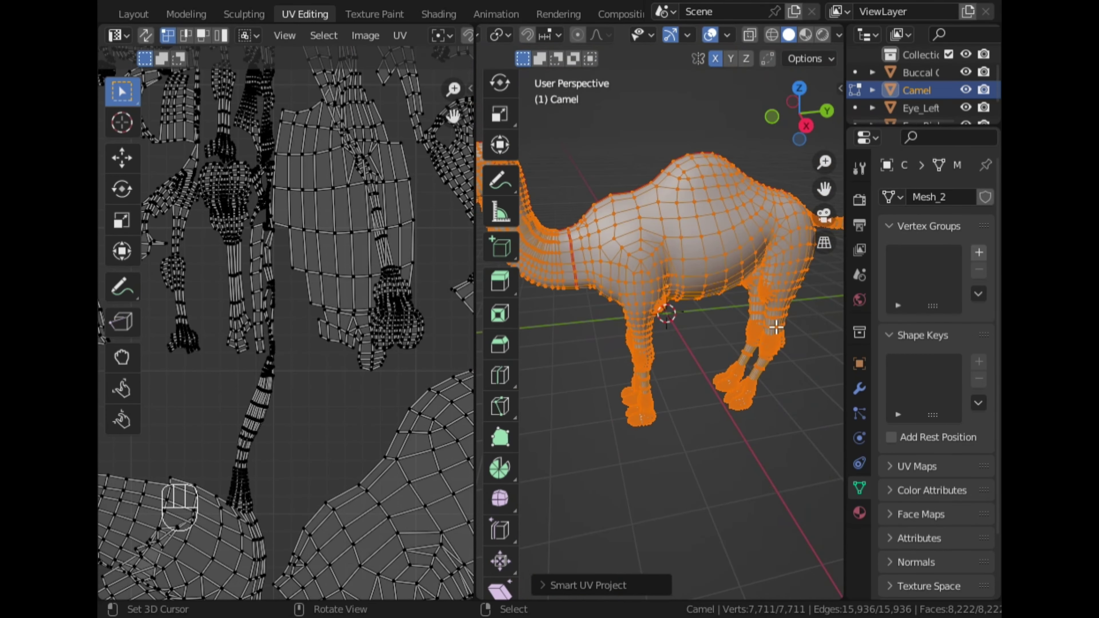
pyautogui.moveTo(776, 326); pyautogui.dragTo(594, 279, button='middle')
pyautogui.scroll(3, 692, 260)
pyautogui.rightClick(701, 293)
pyautogui.keyDown('ctrl'); pyautogui.rightClick(707, 207); pyautogui.keyUp('ctrl')
pyautogui.moveTo(707, 206); pyautogui.dragTo(684, 240, button='middle')
pyautogui.scroll(3, 684, 240)
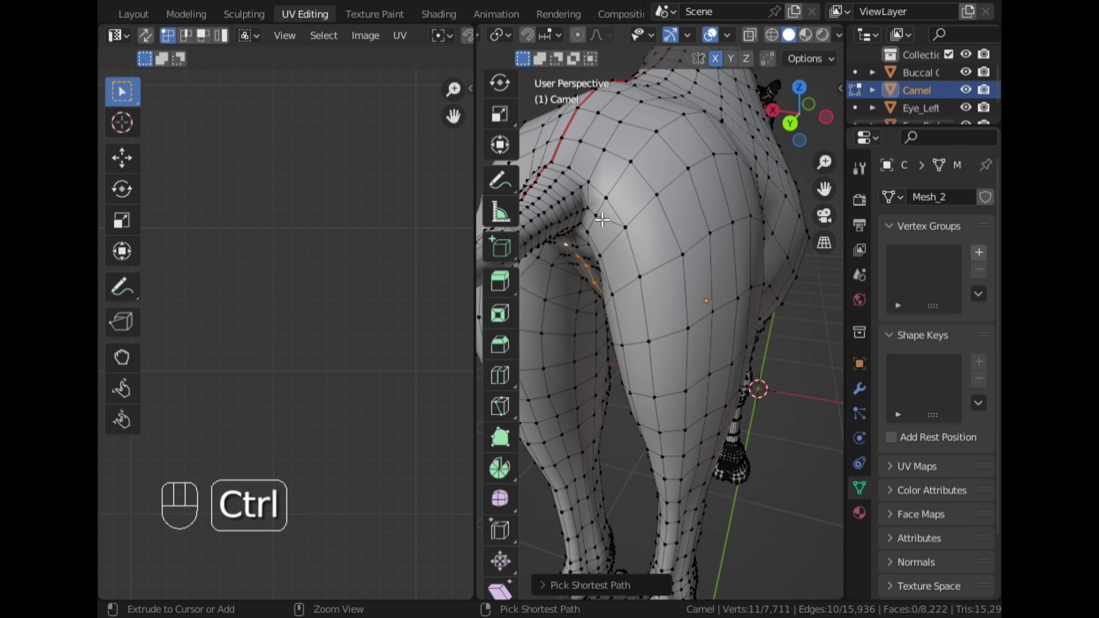
# Step: Extend the shortest-path edge selection over the rump and around the base of the tail
pyautogui.keyDown('ctrl'); pyautogui.rightClick(603, 212); pyautogui.keyUp('ctrl')
pyautogui.moveTo(603, 211); pyautogui.dragTo(626, 253, button='middle')
pyautogui.keyDown('ctrl'); pyautogui.rightClick(605, 267); pyautogui.keyUp('ctrl')
pyautogui.keyDown('ctrl'); pyautogui.rightClick(573, 287); pyautogui.keyUp('ctrl')
# Step: Close the shortest-path edge selection under the tail's base and mark the whole selection as a seam
pyautogui.moveTo(709, 312); pyautogui.dragTo(737, 278, button='middle')
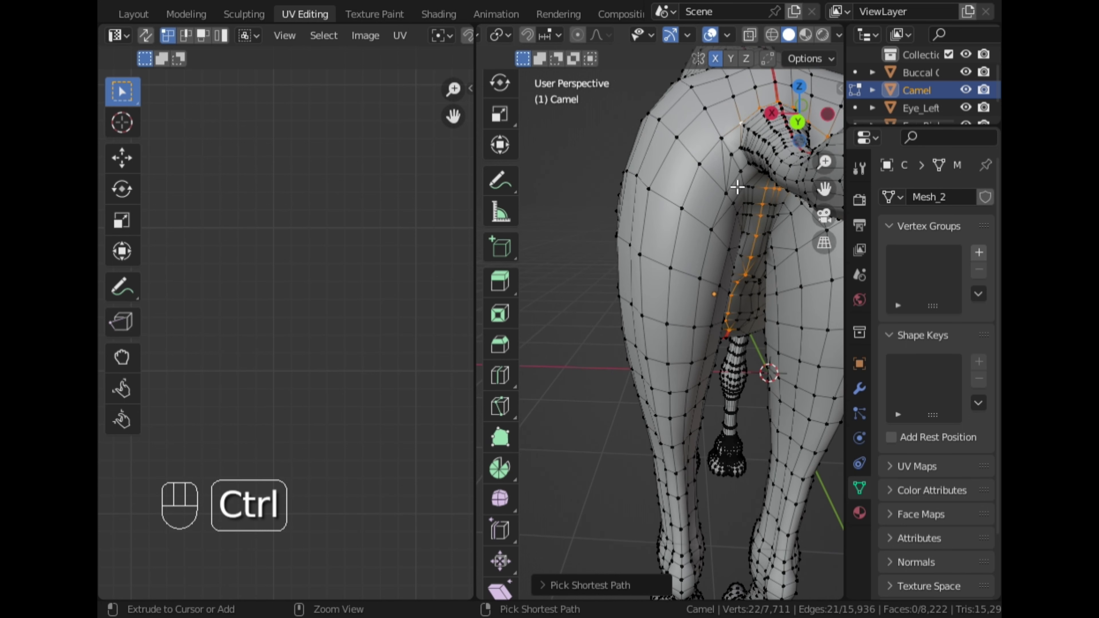
pyautogui.keyDown('ctrl'); pyautogui.rightClick(744, 176); pyautogui.keyUp('ctrl')
pyautogui.hotkey('ctrl', 'z')
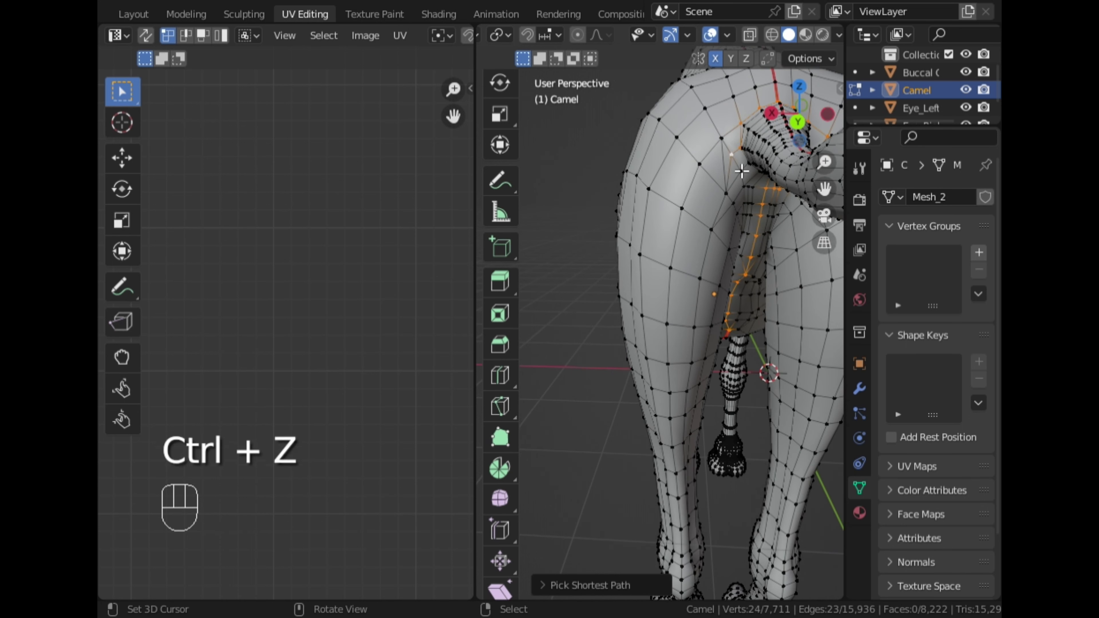
pyautogui.hotkey('ctrl', 'z')
pyautogui.keyDown('ctrl'); pyautogui.rightClick(727, 145); pyautogui.keyUp('ctrl')
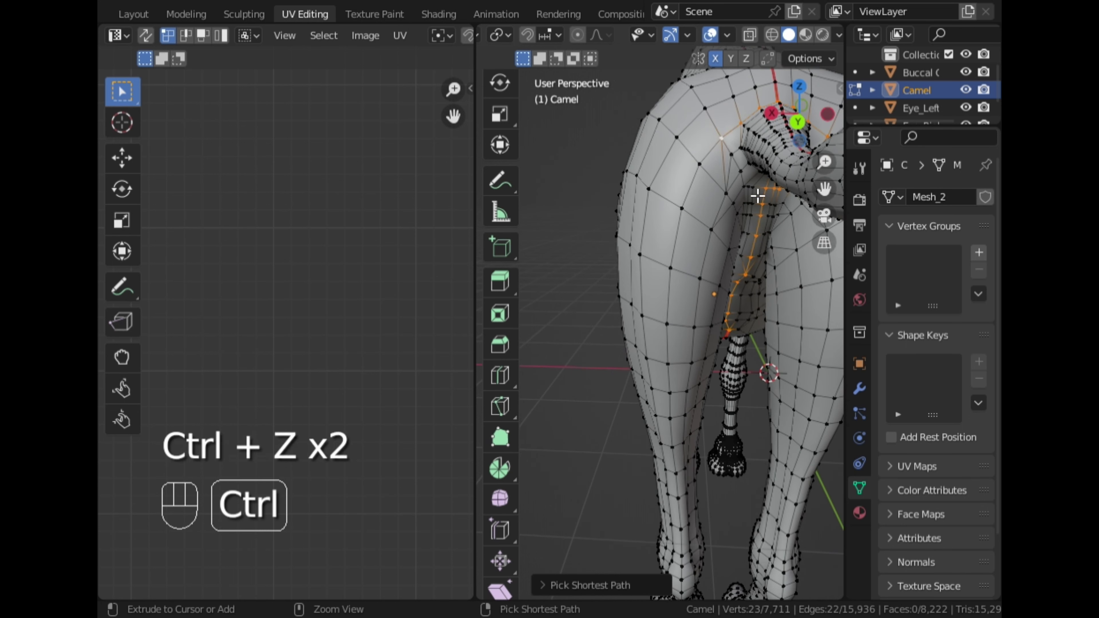
pyautogui.keyDown('ctrl'); pyautogui.rightClick(758, 195); pyautogui.keyUp('ctrl')
pyautogui.moveTo(758, 195)
pyautogui.mouseDown(button='middle')
pyautogui.moveTo(763, 238)
pyautogui.moveTo(753, 212)
pyautogui.mouseUp(button='middle')
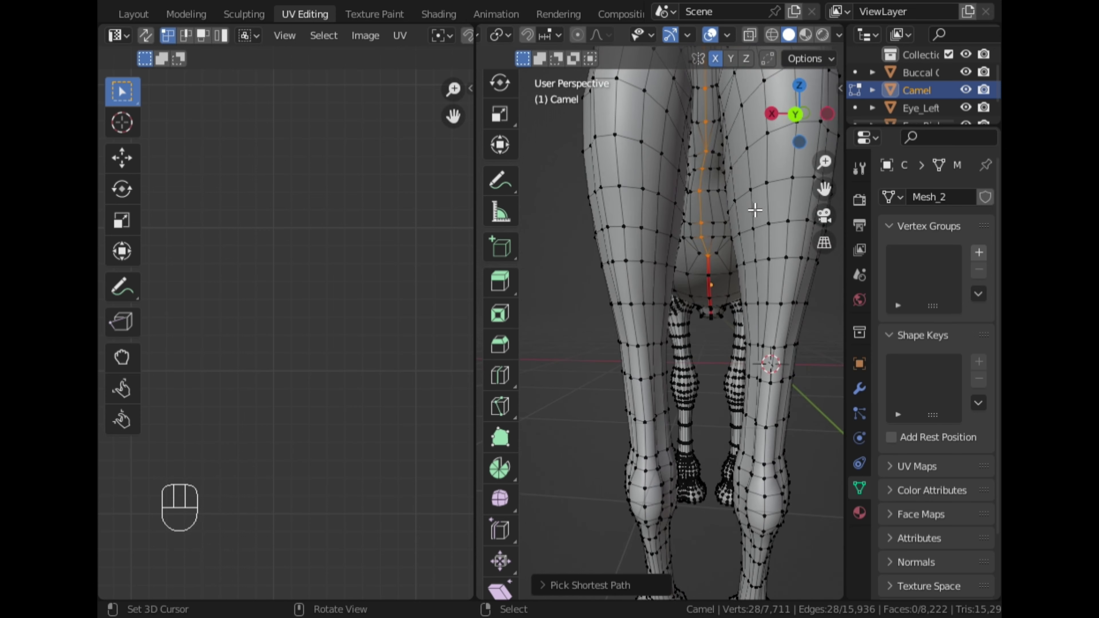
pyautogui.press('w')
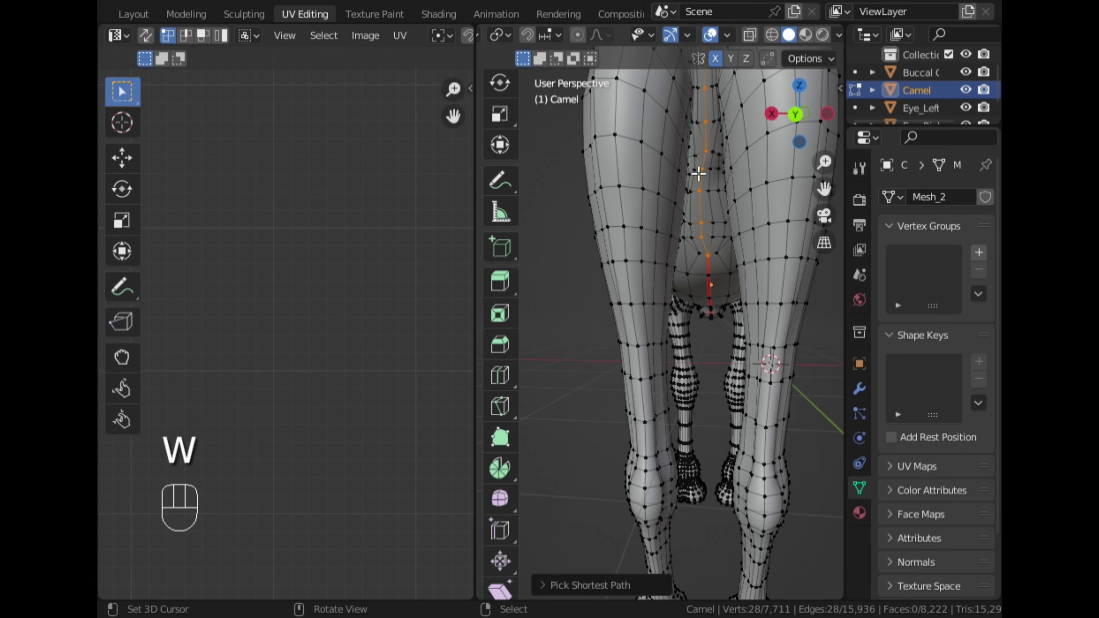
pyautogui.press('u')
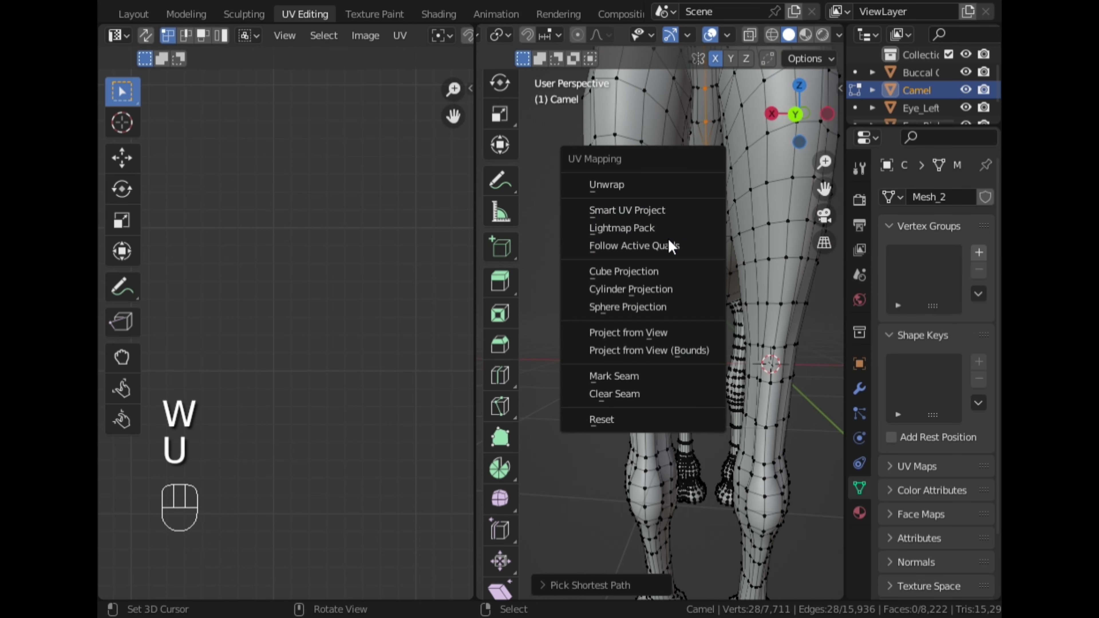
pyautogui.click(640, 379)
# Step: Select an edge path at the top of a front leg, running from its inner side toward the elbow
pyautogui.scroll(-2, 642, 380)
pyautogui.moveTo(642, 380); pyautogui.dragTo(645, 139, button='middle')
pyautogui.scroll(4, 639, 208)
pyautogui.moveTo(625, 284); pyautogui.dragTo(746, 243, button='middle')
pyautogui.moveTo(776, 245); pyautogui.dragTo(688, 223, button='middle')
pyautogui.scroll(-2, 688, 224)
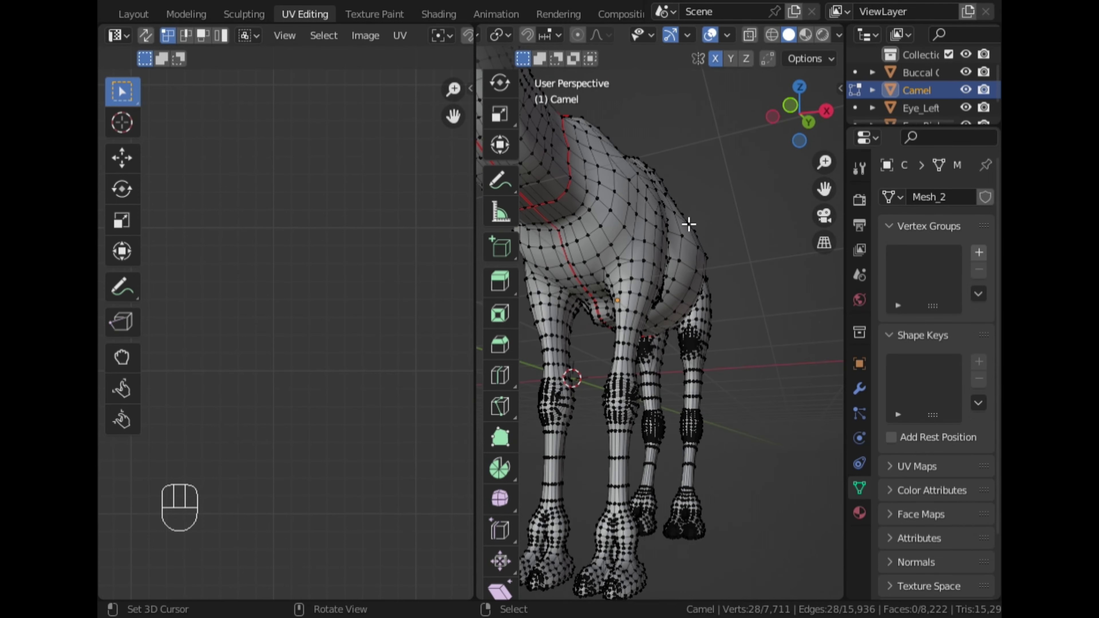
pyautogui.scroll(-2, 683, 236)
pyautogui.moveTo(606, 280); pyautogui.dragTo(588, 300, button='middle')
pyautogui.scroll(4, 588, 300)
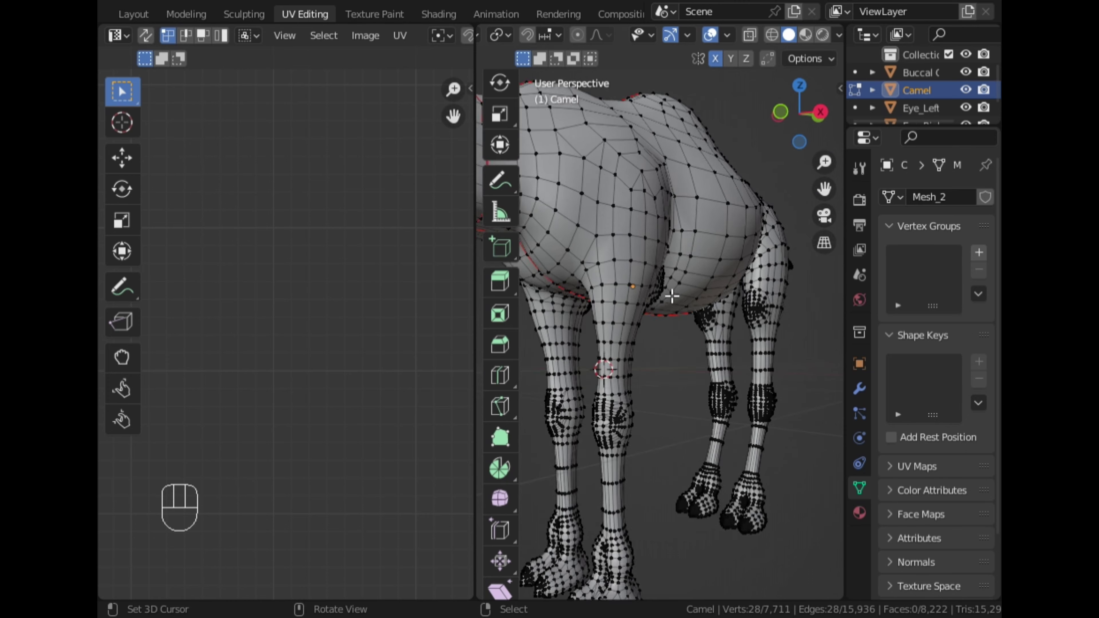
pyautogui.moveTo(672, 297); pyautogui.dragTo(778, 243, button='middle')
pyautogui.scroll(3, 779, 242)
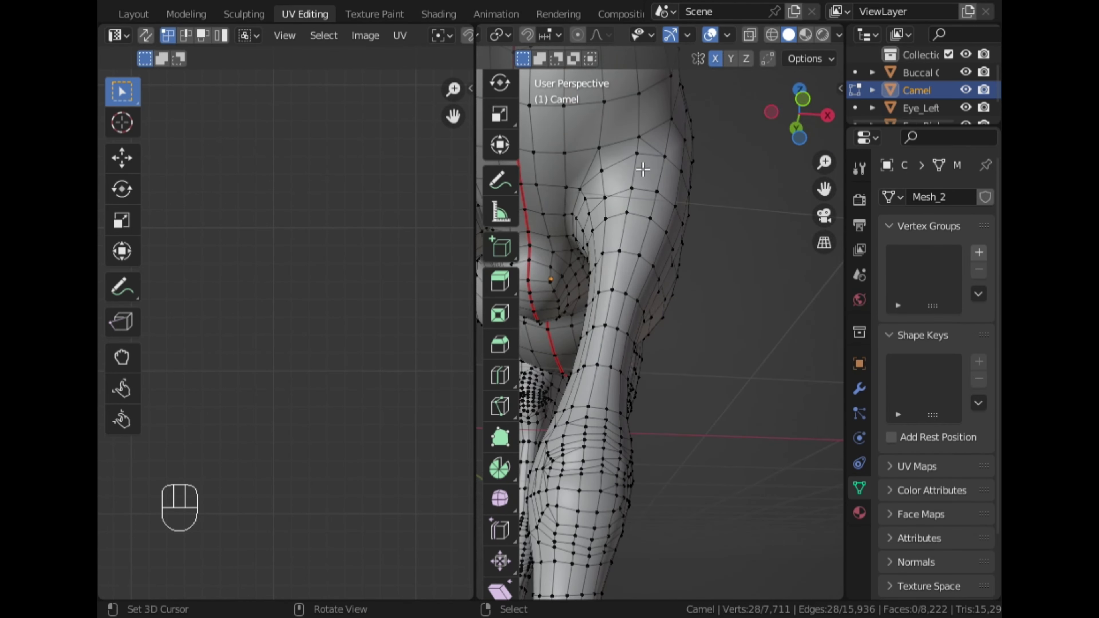
pyautogui.click(605, 160)
pyautogui.keyDown('alt'); pyautogui.rightClick(600, 160); pyautogui.keyUp('alt')
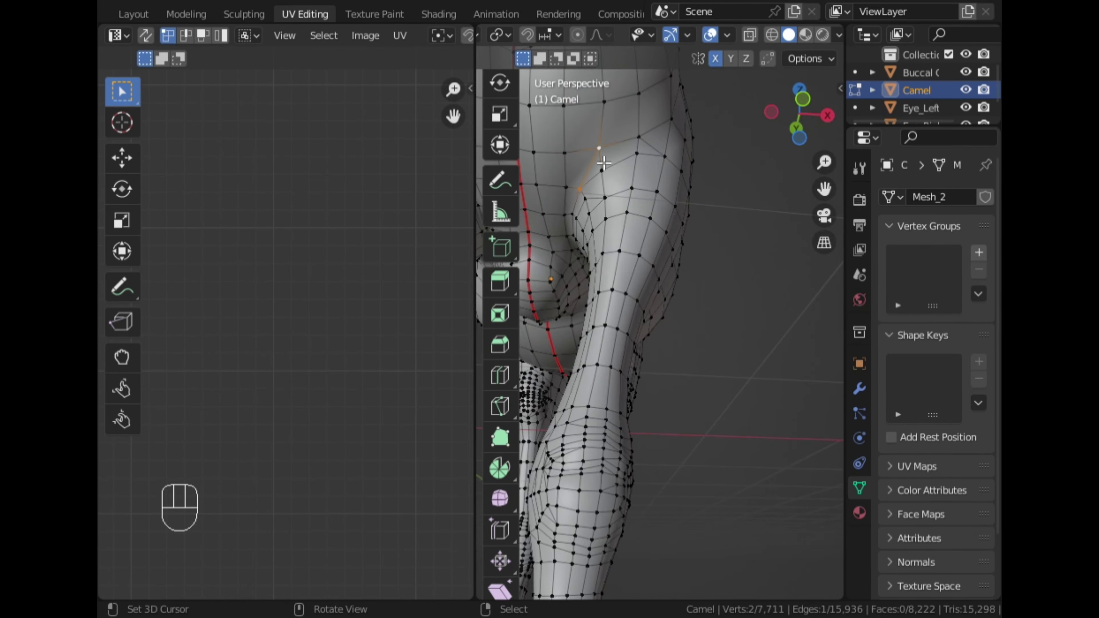
pyautogui.moveTo(577, 199); pyautogui.dragTo(696, 174, button='middle')
pyautogui.keyDown('ctrl'); pyautogui.rightClick(736, 142); pyautogui.keyUp('ctrl')
# Step: Extend the front leg's edge path above the elbow and across the outer and front sides of the upper leg
pyautogui.moveTo(649, 108); pyautogui.dragTo(692, 92, button='middle')
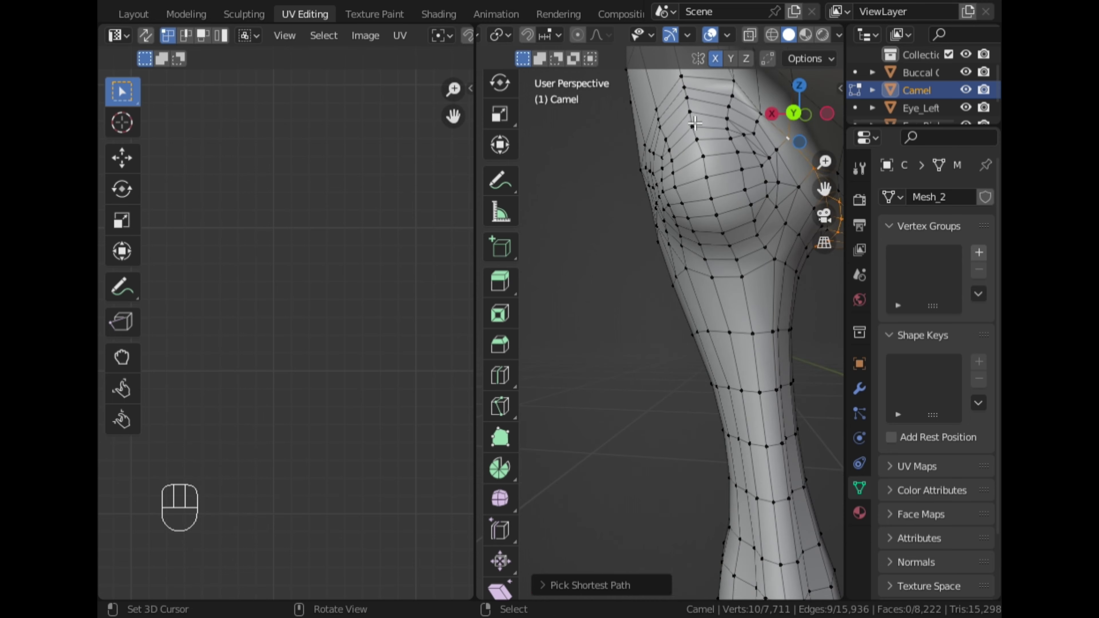
pyautogui.keyDown('ctrl'); pyautogui.rightClick(682, 79); pyautogui.keyUp('ctrl')
pyautogui.moveTo(667, 162); pyautogui.dragTo(780, 167, button='middle')
pyautogui.keyDown('ctrl'); pyautogui.rightClick(571, 167); pyautogui.keyUp('ctrl')
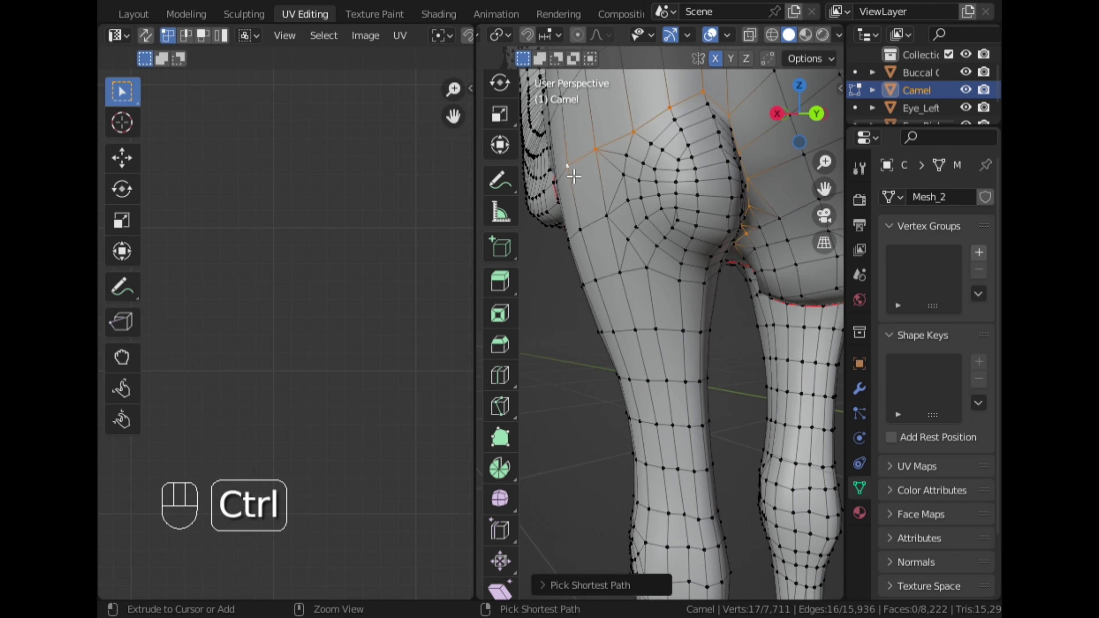
pyautogui.scroll(-2, 578, 212)
pyautogui.moveTo(579, 215); pyautogui.dragTo(699, 255, button='middle')
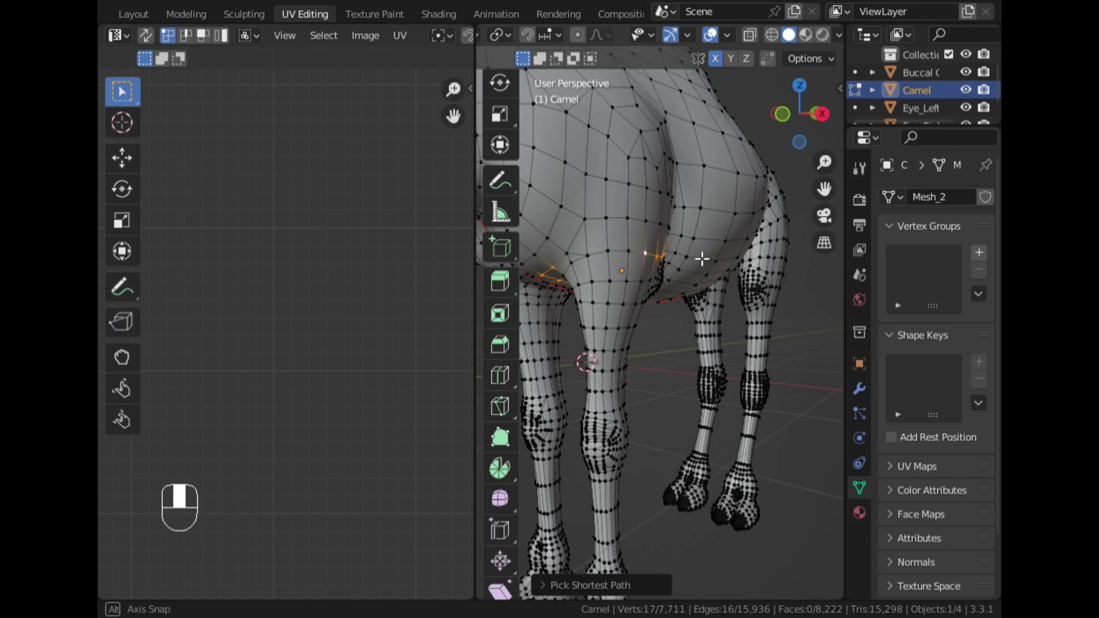
pyautogui.keyDown('ctrl'); pyautogui.rightClick(577, 259); pyautogui.keyUp('ctrl')
pyautogui.moveTo(578, 259); pyautogui.dragTo(769, 255, button='middle')
pyautogui.keyDown('ctrl'); pyautogui.rightClick(662, 260); pyautogui.keyUp('ctrl')
pyautogui.hotkey('ctrl', 'z')
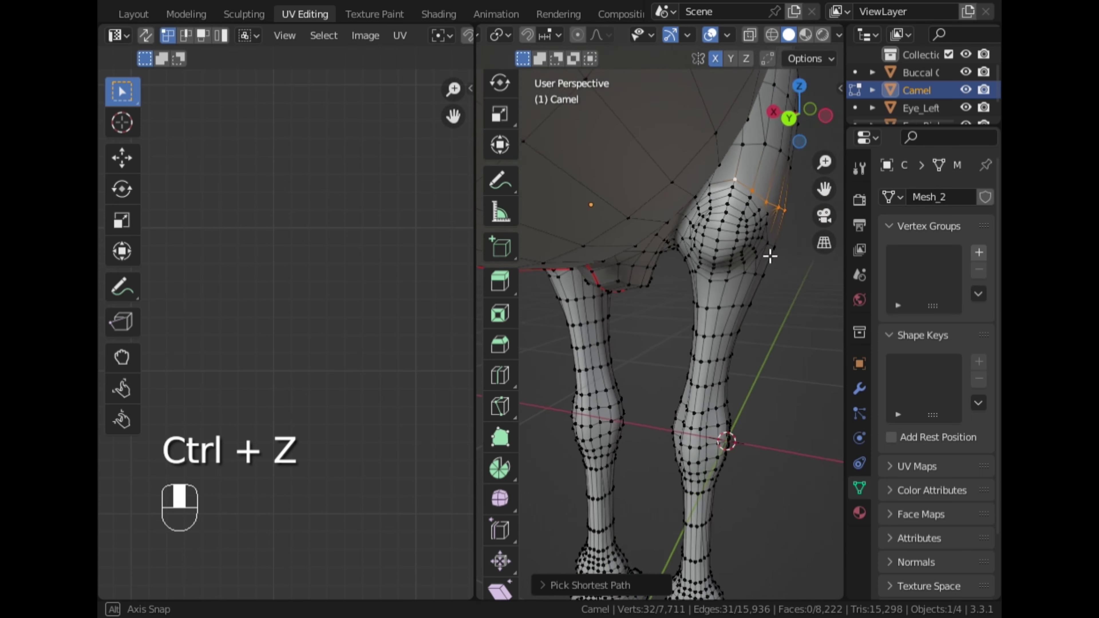
# Step: Complete the shortest-path edge selection around the top of the front leg on its inner side
pyautogui.scroll(2, 770, 256)
pyautogui.moveTo(685, 273); pyautogui.dragTo(780, 225, button='middle')
pyautogui.keyDown('ctrl'); pyautogui.rightClick(678, 215); pyautogui.keyUp('ctrl')
pyautogui.moveTo(624, 312); pyautogui.dragTo(665, 171, button='middle')
pyautogui.keyDown('ctrl'); pyautogui.rightClick(570, 341); pyautogui.keyUp('ctrl')
pyautogui.scroll(5, 606, 190)
pyautogui.keyDown('shift'); pyautogui.rightClick(562, 173); pyautogui.keyUp('shift')
pyautogui.scroll(2, 665, 170)
pyautogui.scroll(1, 665, 170)
pyautogui.moveTo(824, 190); pyautogui.dragTo(664, 252)
pyautogui.moveTo(665, 252); pyautogui.dragTo(765, 285, button='middle')
pyautogui.keyDown('ctrl'); pyautogui.rightClick(680, 295); pyautogui.keyUp('ctrl')
pyautogui.scroll(1, 680, 295)
pyautogui.hotkey('ctrl', 'z')
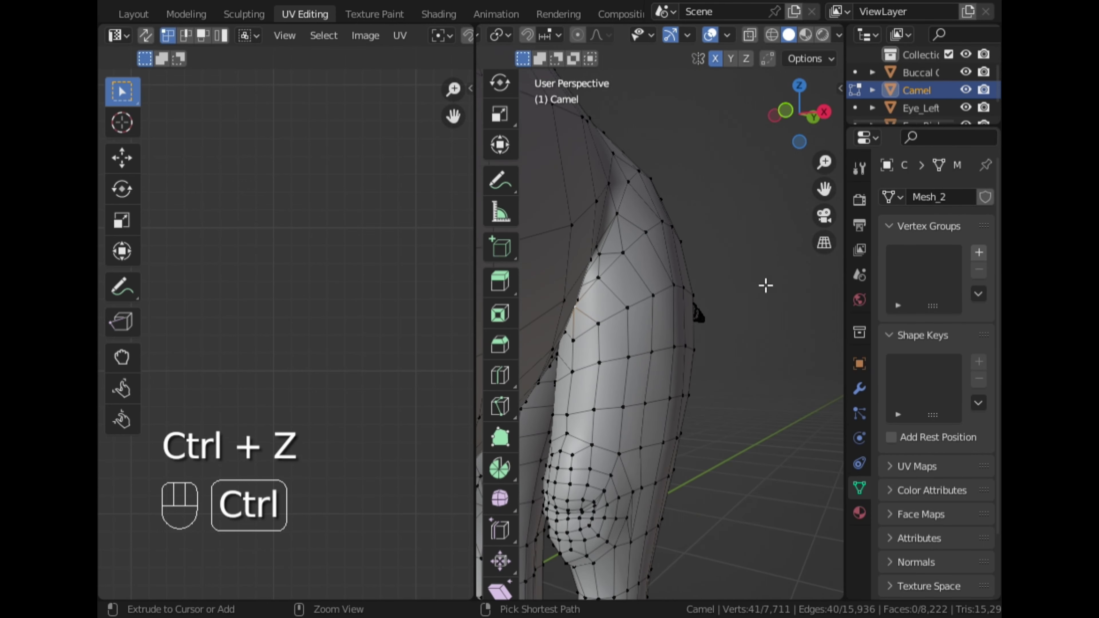
pyautogui.hotkey('ctrl', 'z')
# Step: Select edge loop segments over the top of one hind thigh and onto the inner thigh beneath the tail
pyautogui.moveTo(655, 302); pyautogui.dragTo(688, 297, button='middle')
pyautogui.scroll(3, 731, 183)
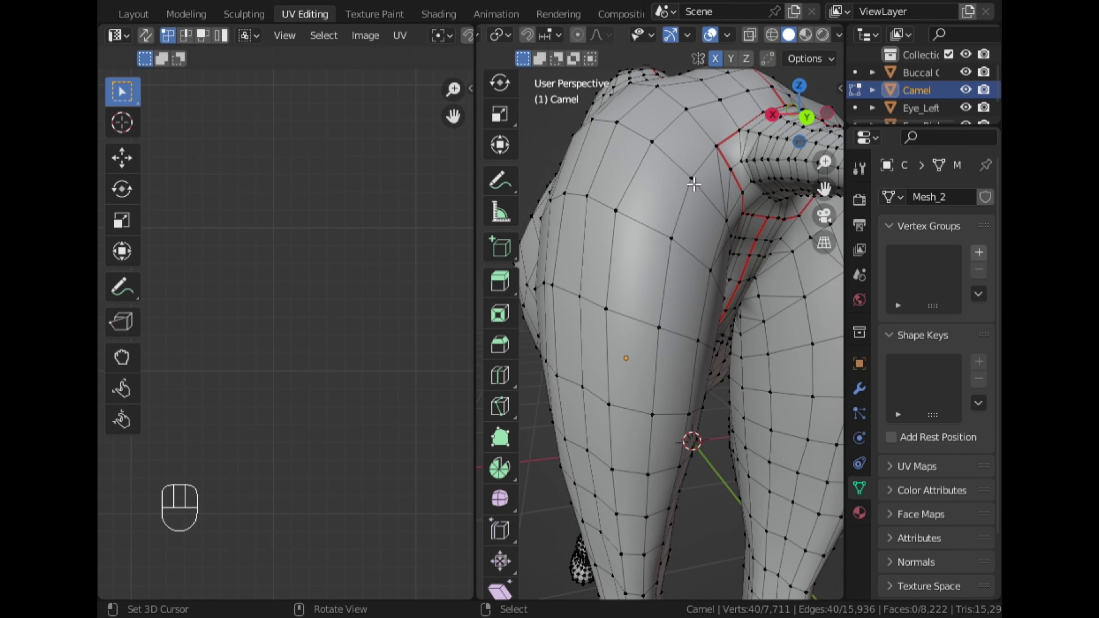
pyautogui.keyDown('alt'); pyautogui.click(657, 148); pyautogui.keyUp('alt')
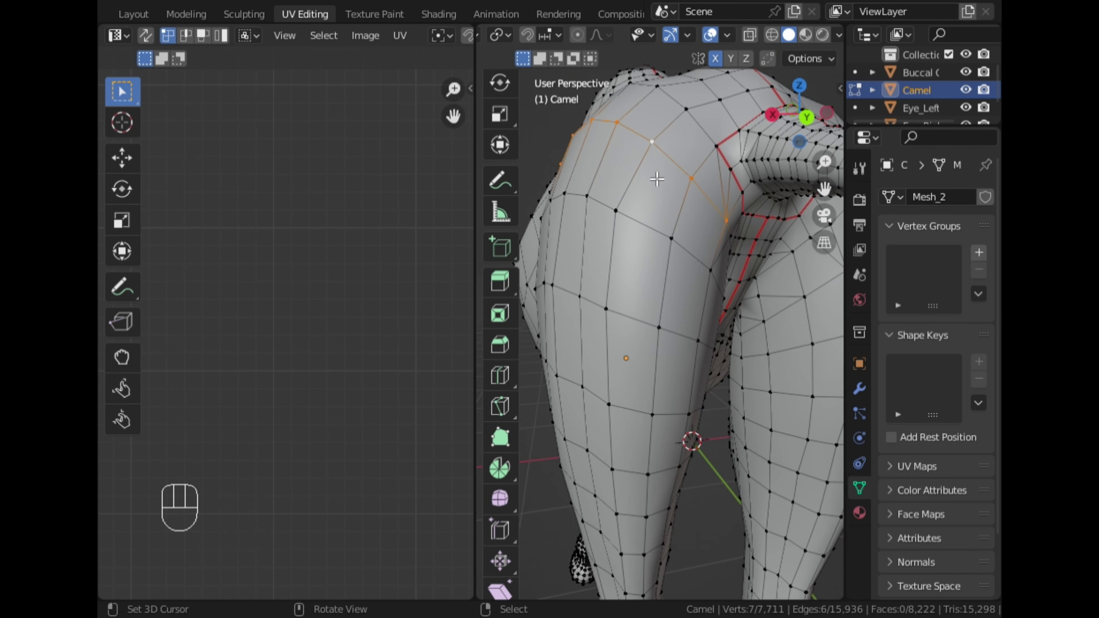
pyautogui.moveTo(657, 148); pyautogui.dragTo(590, 269, button='middle')
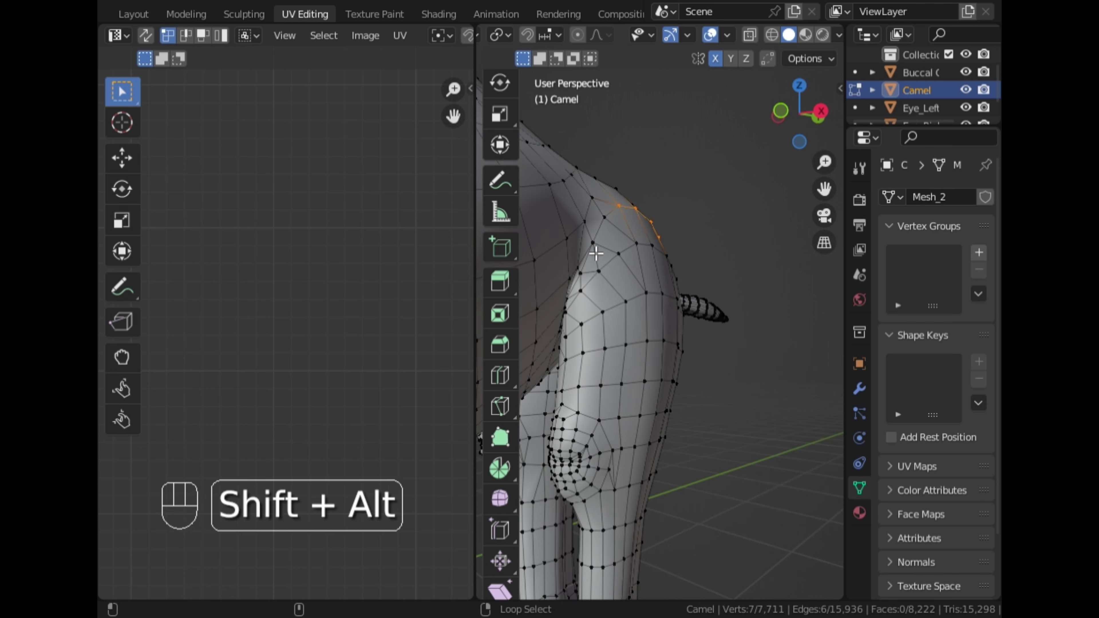
pyautogui.hotkey('ctrl', 'z')
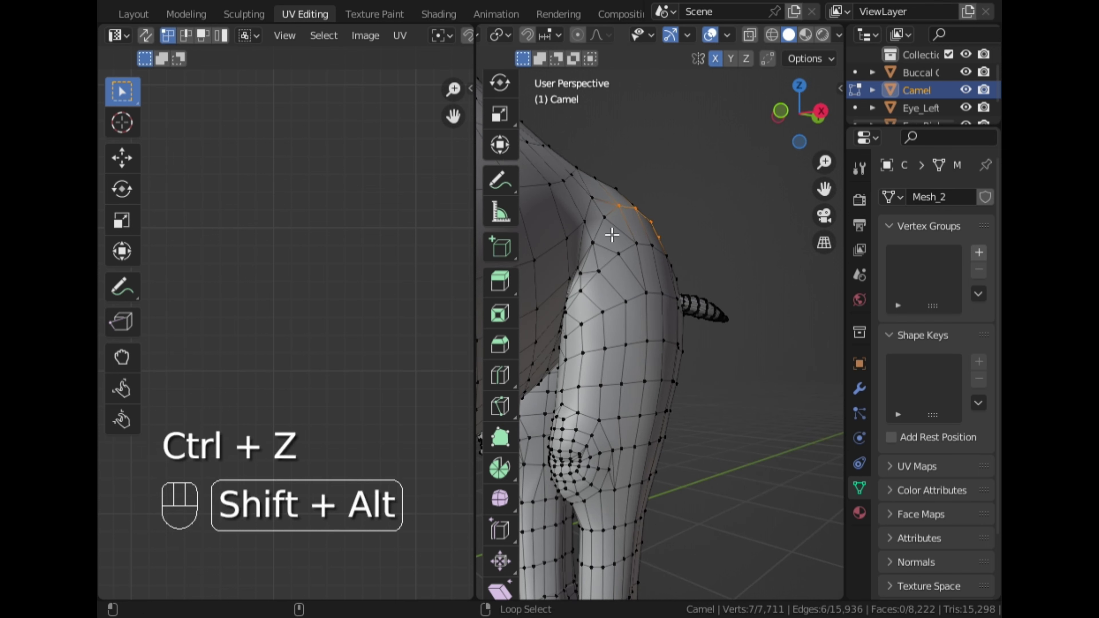
pyautogui.keyDown('alt'); pyautogui.keyDown('shift'); pyautogui.click(612, 235); pyautogui.keyUp('shift'); pyautogui.keyUp('alt')
pyautogui.moveTo(612, 235); pyautogui.dragTo(714, 271, button='middle')
pyautogui.keyDown('alt'); pyautogui.keyDown('shift'); pyautogui.click(589, 272); pyautogui.keyUp('shift'); pyautogui.keyUp('alt')
pyautogui.hotkey('ctrl', 'z')
pyautogui.keyDown('alt'); pyautogui.keyDown('shift'); pyautogui.click(716, 270); pyautogui.keyUp('shift'); pyautogui.keyUp('alt')
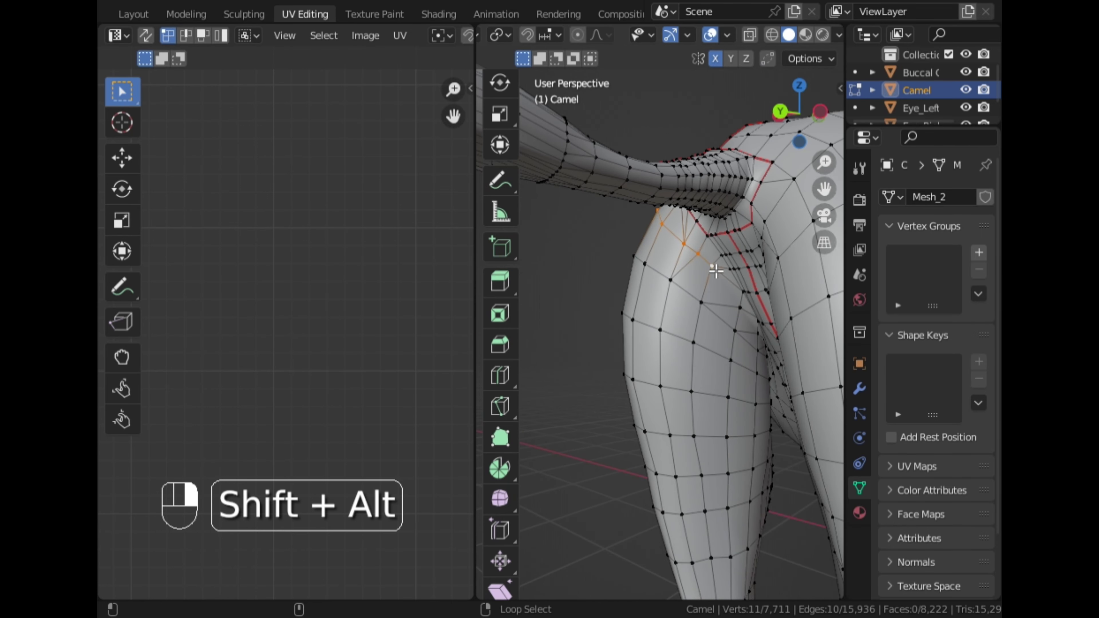
# Step: Extend the hind-leg edge selection along the inner thigh and across the front of the upper leg with shortest paths
pyautogui.keyDown('shift'); pyautogui.click(743, 291); pyautogui.keyUp('shift')
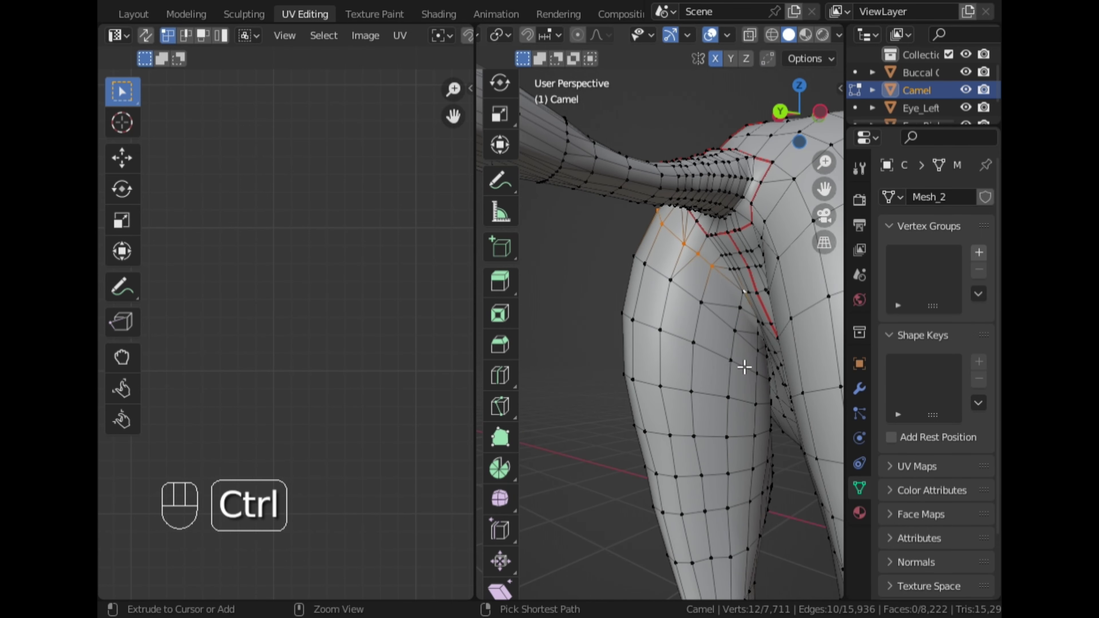
pyautogui.hotkey('ctrl', 'z')
pyautogui.keyDown('shift'); pyautogui.click(746, 303); pyautogui.keyUp('shift')
pyautogui.moveTo(748, 306); pyautogui.dragTo(580, 212, button='middle')
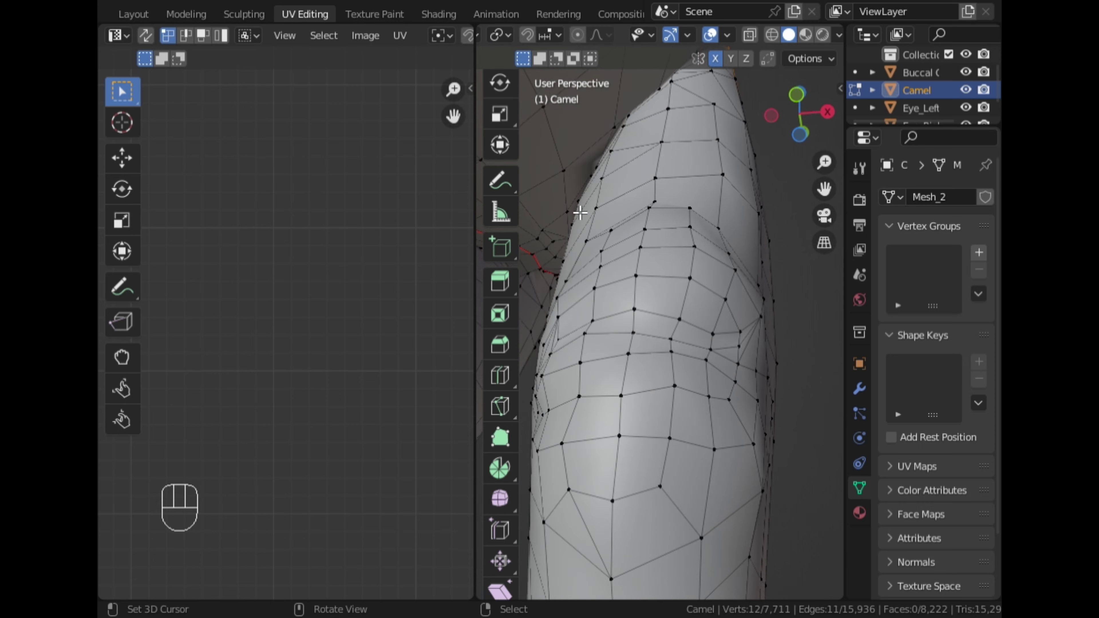
pyautogui.keyDown('ctrl'); pyautogui.click(599, 176); pyautogui.keyUp('ctrl')
pyautogui.moveTo(599, 176); pyautogui.dragTo(562, 321, button='middle')
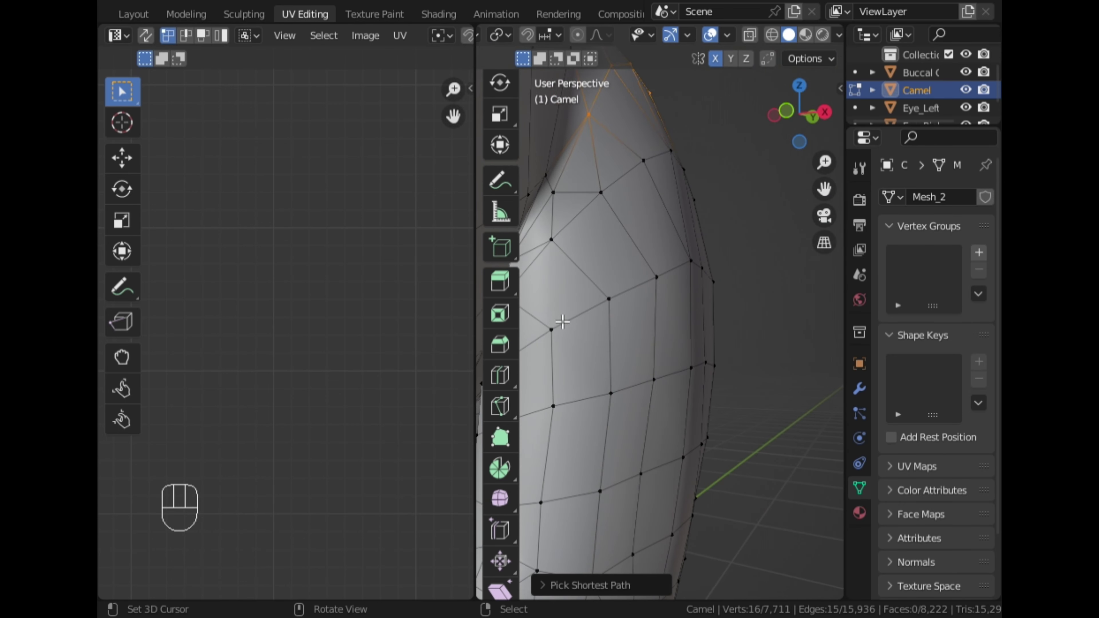
pyautogui.keyDown('ctrl'); pyautogui.click(562, 194); pyautogui.keyUp('ctrl')
# Step: Add edges over the top of the opposite hind thigh to the selection and continue the path onto its inner side
pyautogui.moveTo(595, 252); pyautogui.dragTo(755, 321, button='middle')
pyautogui.scroll(2, 755, 321)
pyautogui.keyDown('shift'); pyautogui.rightClick(684, 232); pyautogui.keyUp('shift')
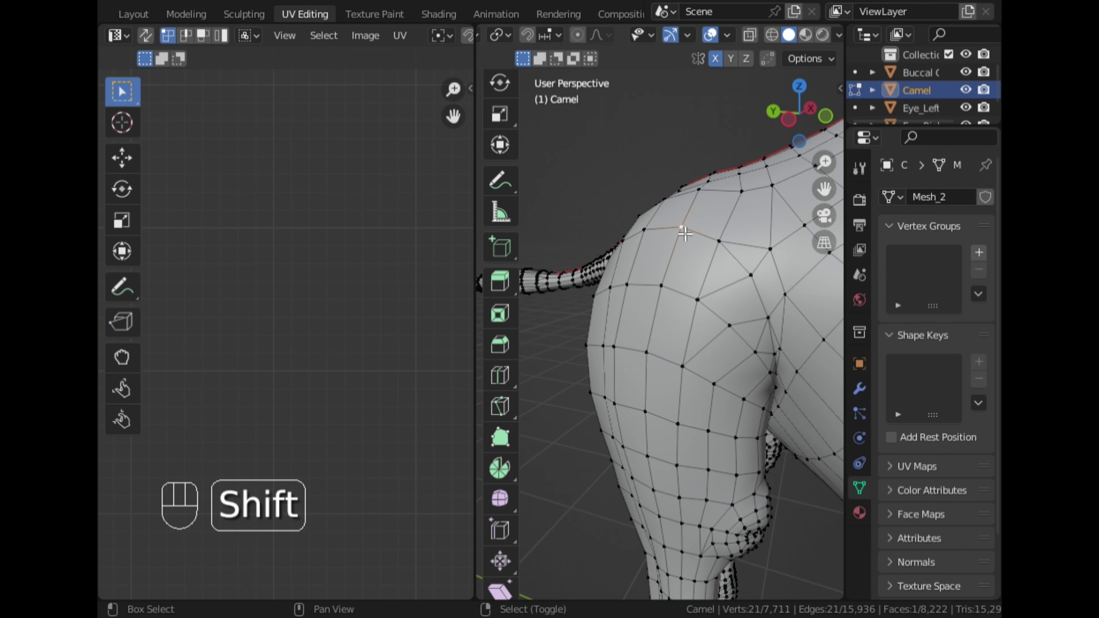
pyautogui.keyDown('alt'); pyautogui.keyDown('shift'); pyautogui.click(682, 231); pyautogui.keyUp('shift'); pyautogui.keyUp('alt')
pyautogui.moveTo(683, 232); pyautogui.dragTo(796, 237, button='middle')
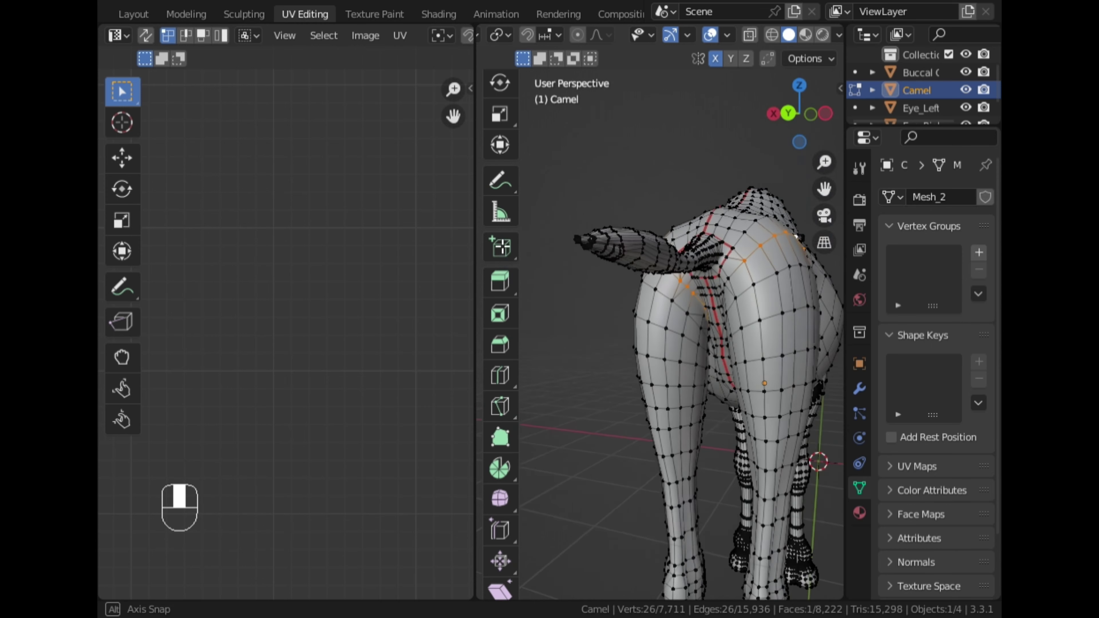
pyautogui.moveTo(502, 246); pyautogui.dragTo(533, 228, button='middle')
pyautogui.scroll(2, 662, 293)
pyautogui.moveTo(663, 294); pyautogui.dragTo(750, 300, button='middle')
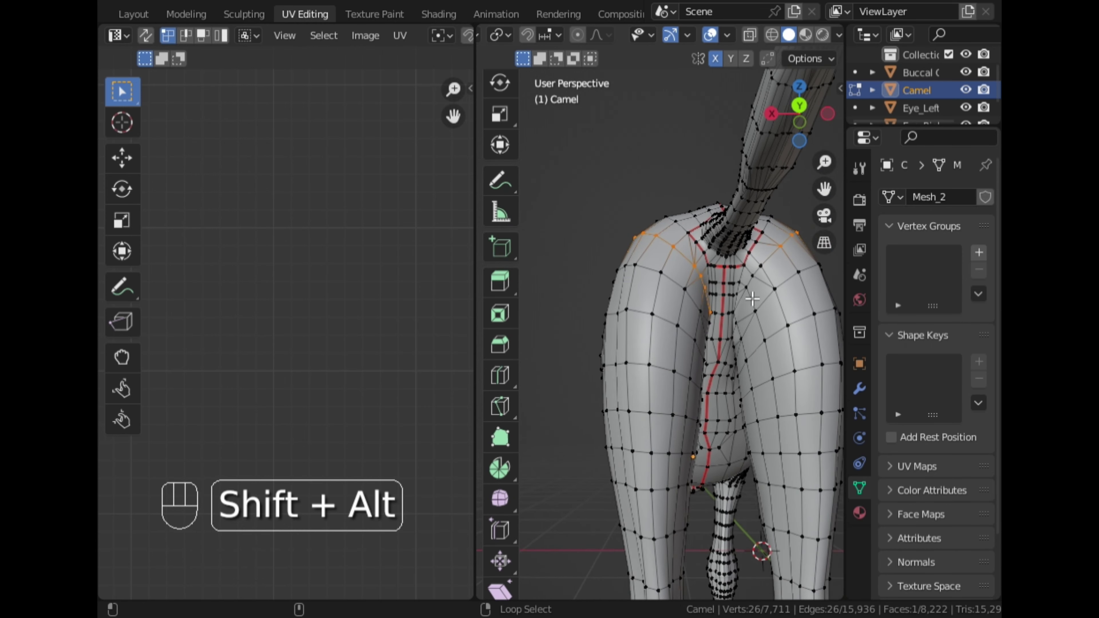
pyautogui.hotkey('ctrl', 'z')
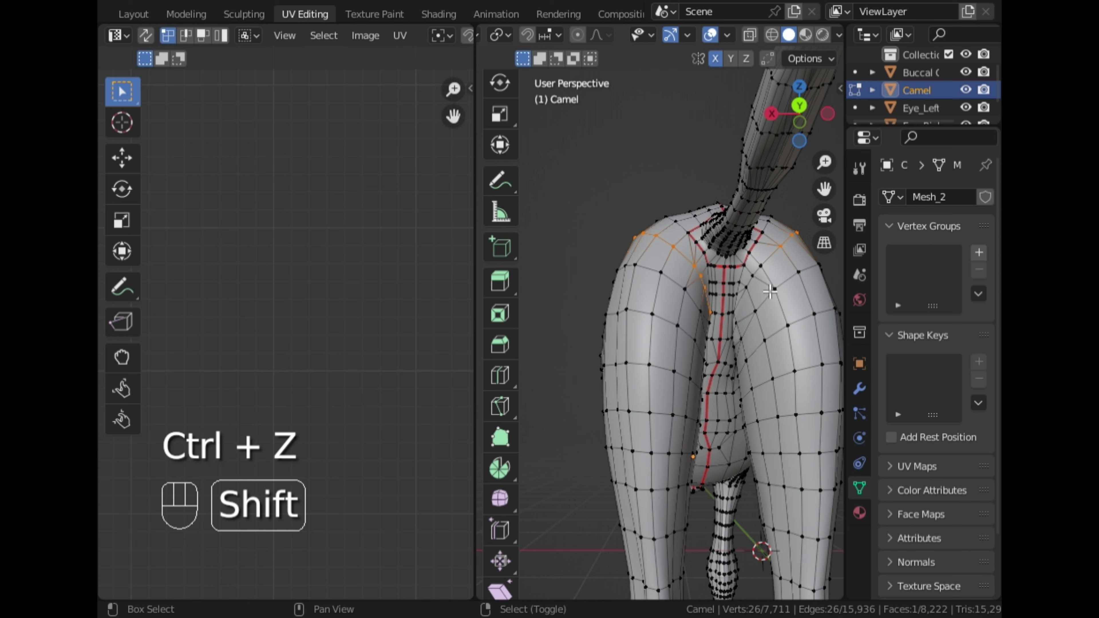
pyautogui.keyDown('ctrl'); pyautogui.rightClick(755, 302); pyautogui.keyUp('ctrl')
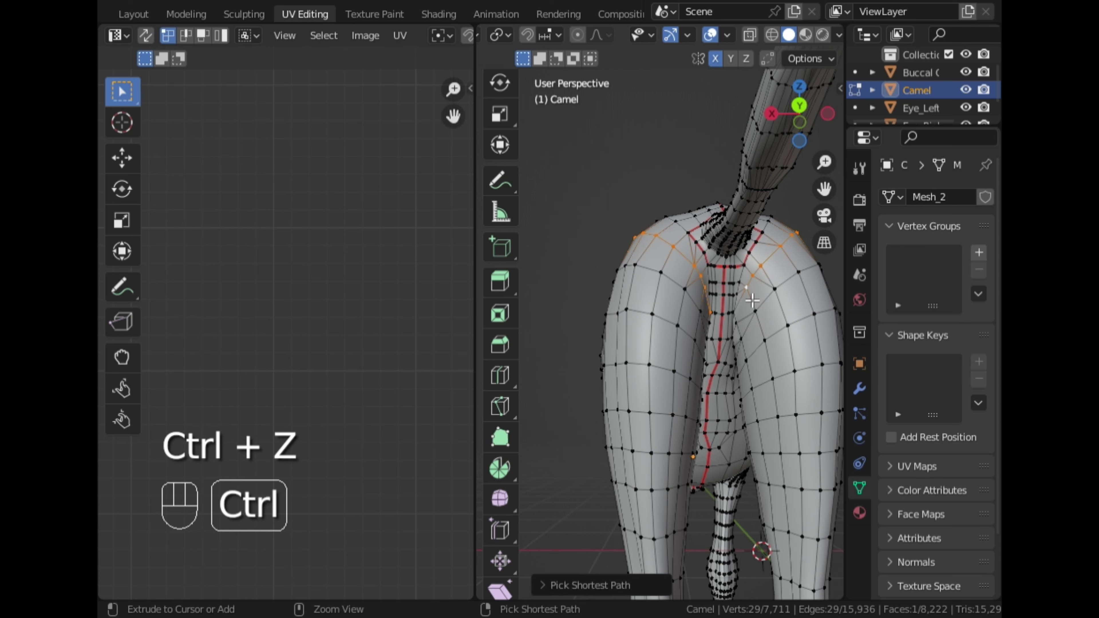
# Step: Extend the opposite thigh's edge path down its front side to the fold where the leg meets the belly
pyautogui.moveTo(754, 302); pyautogui.dragTo(857, 405, button='middle')
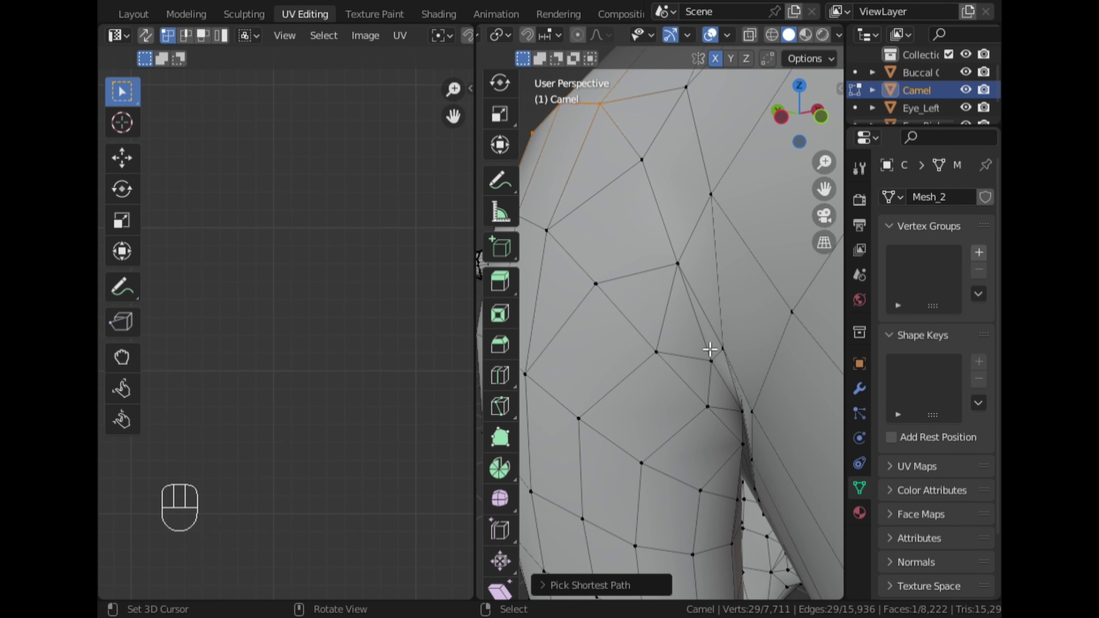
pyautogui.keyDown('shift'); pyautogui.rightClick(645, 170); pyautogui.keyUp('shift')
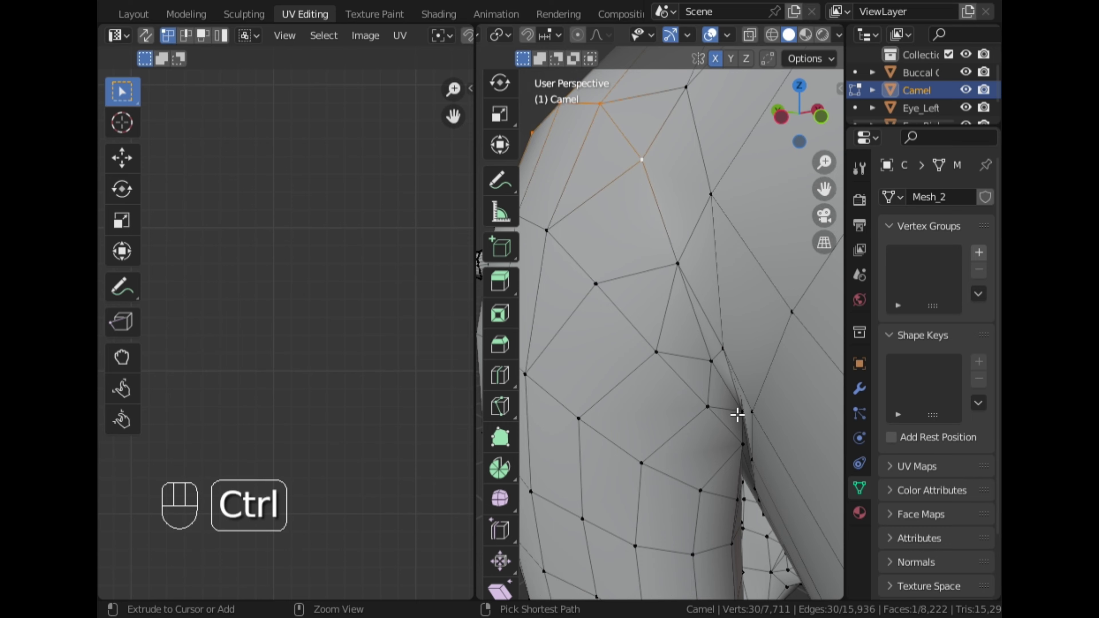
pyautogui.keyDown('ctrl'); pyautogui.rightClick(745, 416); pyautogui.keyUp('ctrl')
# Step: Examine the seams around the hind thighs, along the hump and belly, and at the neck from both sides
pyautogui.scroll(-4, 752, 411)
pyautogui.moveTo(752, 411); pyautogui.dragTo(577, 235, button='middle')
pyautogui.moveTo(675, 260); pyautogui.dragTo(558, 244, button='middle')
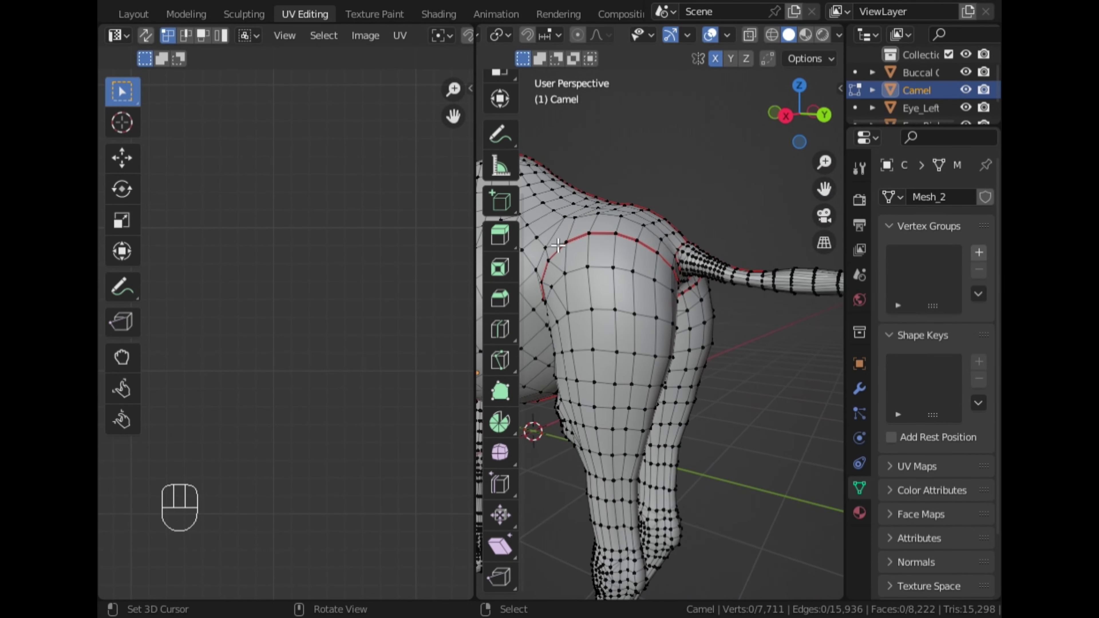
pyautogui.scroll(-4, 558, 245)
pyautogui.moveTo(824, 189); pyautogui.dragTo(966, 215)
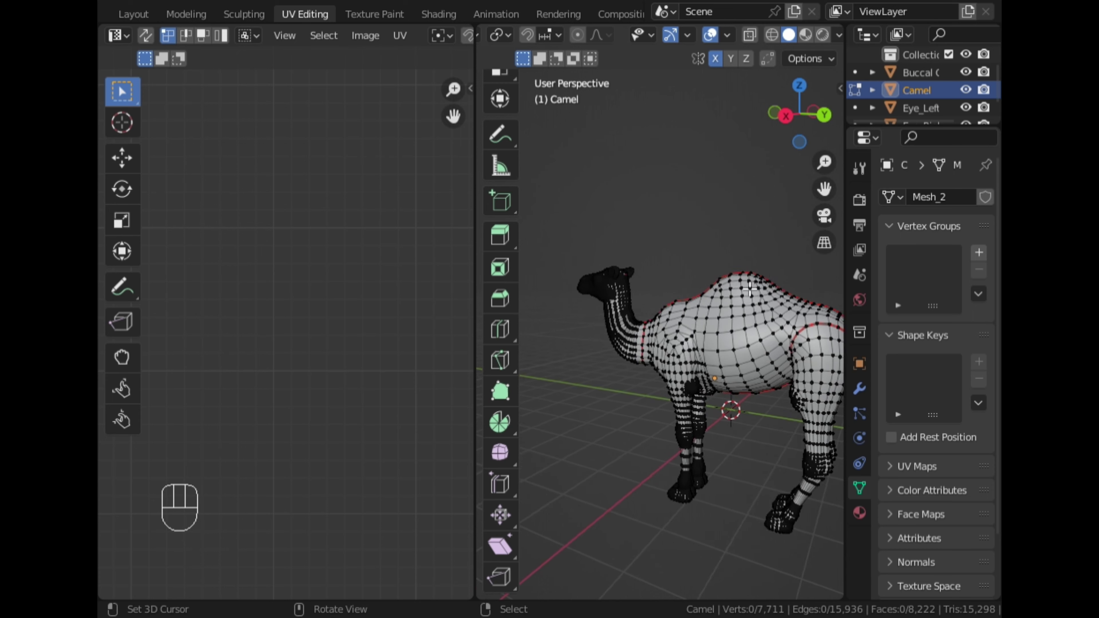
pyautogui.scroll(3, 747, 290)
pyautogui.scroll(-2, 708, 341)
pyautogui.moveTo(708, 341); pyautogui.dragTo(840, 327, button='middle')
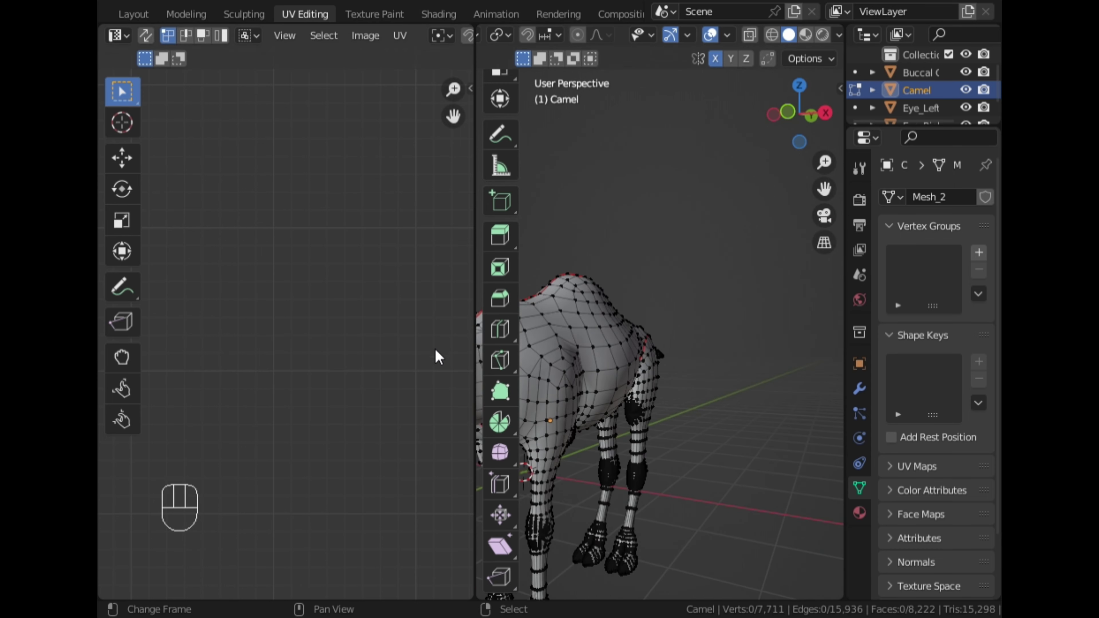
pyautogui.moveTo(493, 355); pyautogui.dragTo(478, 334, button='middle')
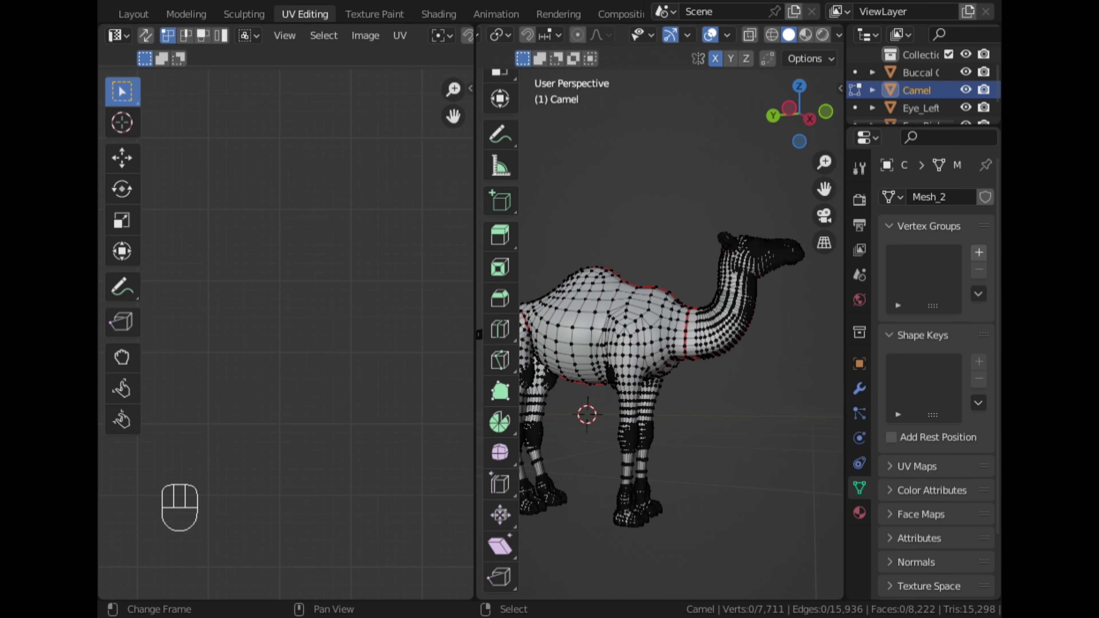
# Step: Select an edge where the front leg meets the chest and extend shortest paths around the outer leg to above the elbow
pyautogui.moveTo(720, 285); pyautogui.dragTo(606, 277, button='middle')
pyautogui.scroll(4, 614, 329)
pyautogui.keyDown('alt'); pyautogui.rightClick(615, 369); pyautogui.keyUp('alt')
pyautogui.moveTo(672, 348); pyautogui.dragTo(764, 234, button='middle')
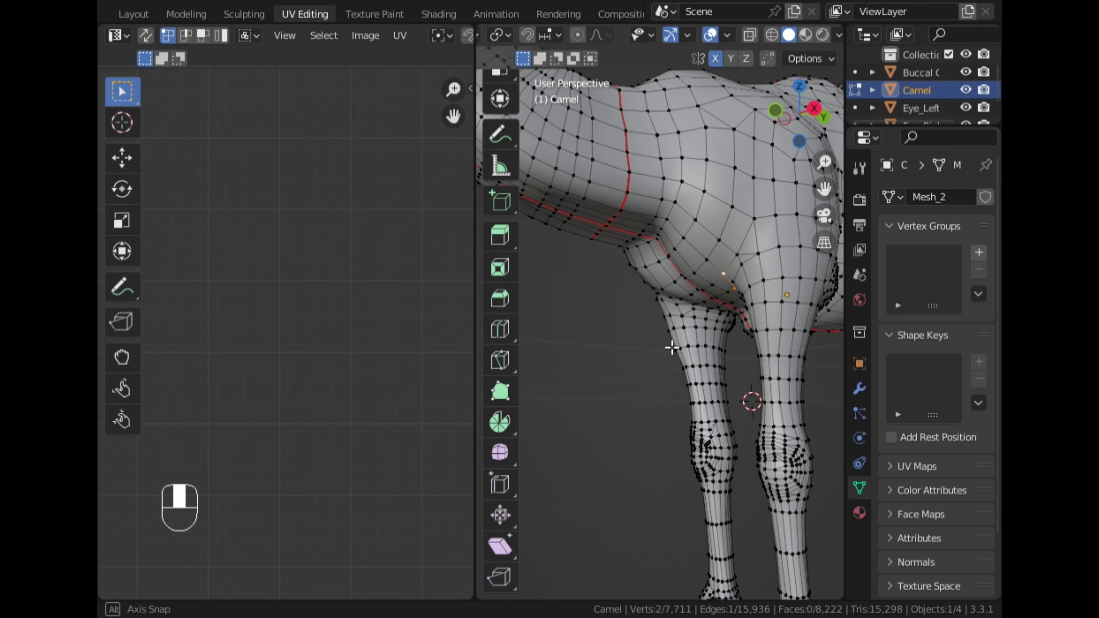
pyautogui.keyDown('ctrl'); pyautogui.rightClick(799, 220); pyautogui.keyUp('ctrl')
pyautogui.moveTo(809, 275); pyautogui.dragTo(582, 387, button='middle')
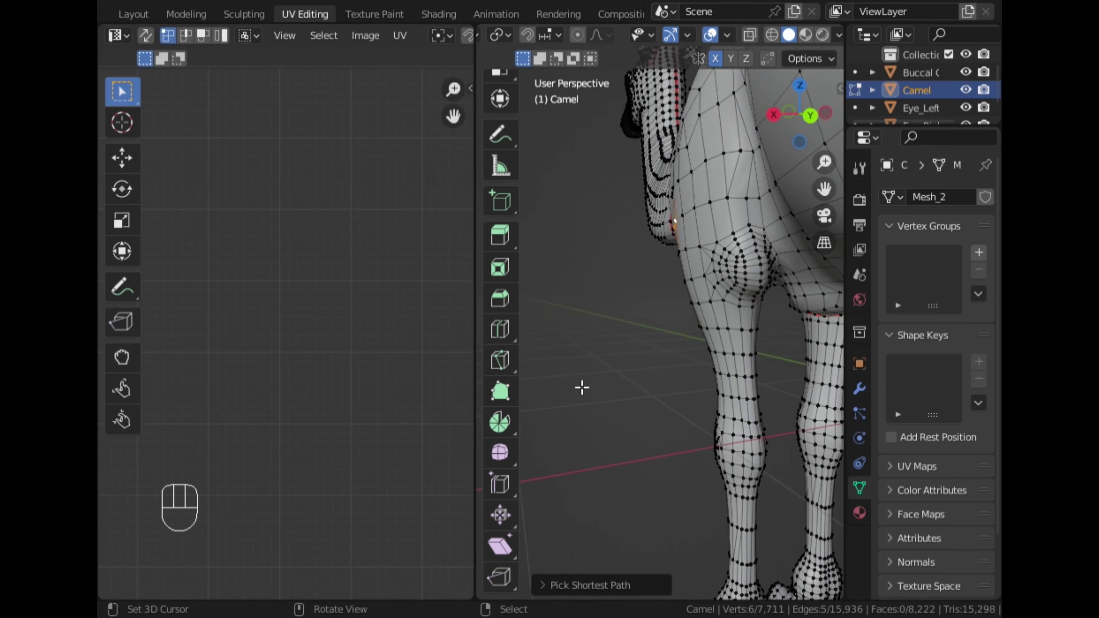
pyautogui.keyDown('ctrl'); pyautogui.rightClick(770, 229); pyautogui.keyUp('ctrl')
# Step: Continue the shortest path along the front leg's inner side and close the edge loop at the chest fold
pyautogui.moveTo(801, 314); pyautogui.dragTo(708, 184, button='middle')
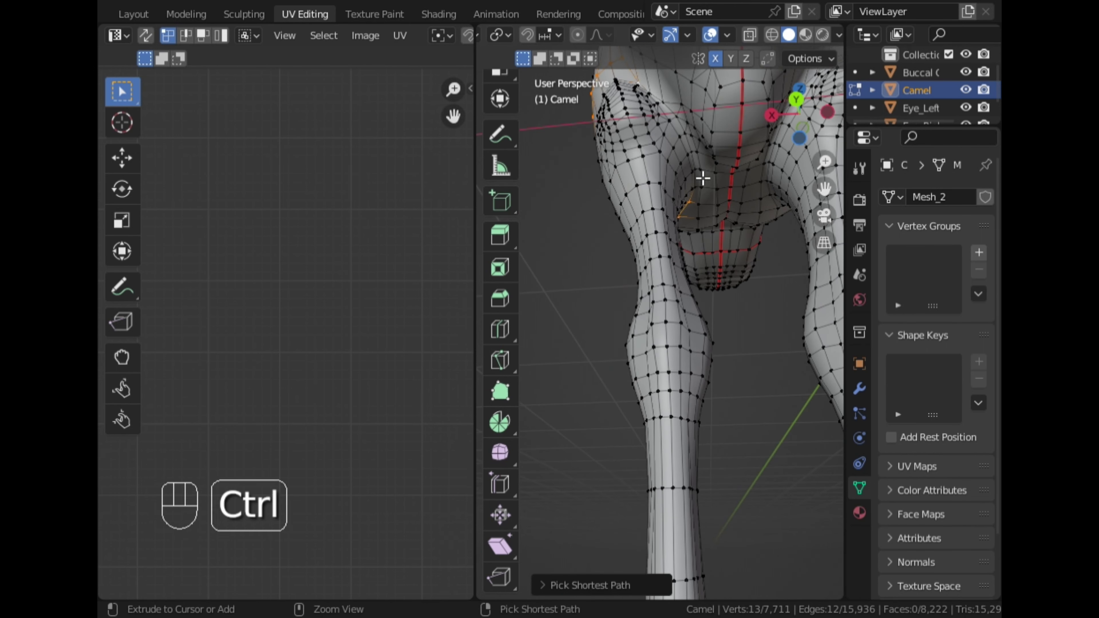
pyautogui.keyDown('ctrl'); pyautogui.rightClick(700, 180); pyautogui.keyUp('ctrl')
pyautogui.moveTo(712, 214); pyautogui.dragTo(689, 230, button='middle')
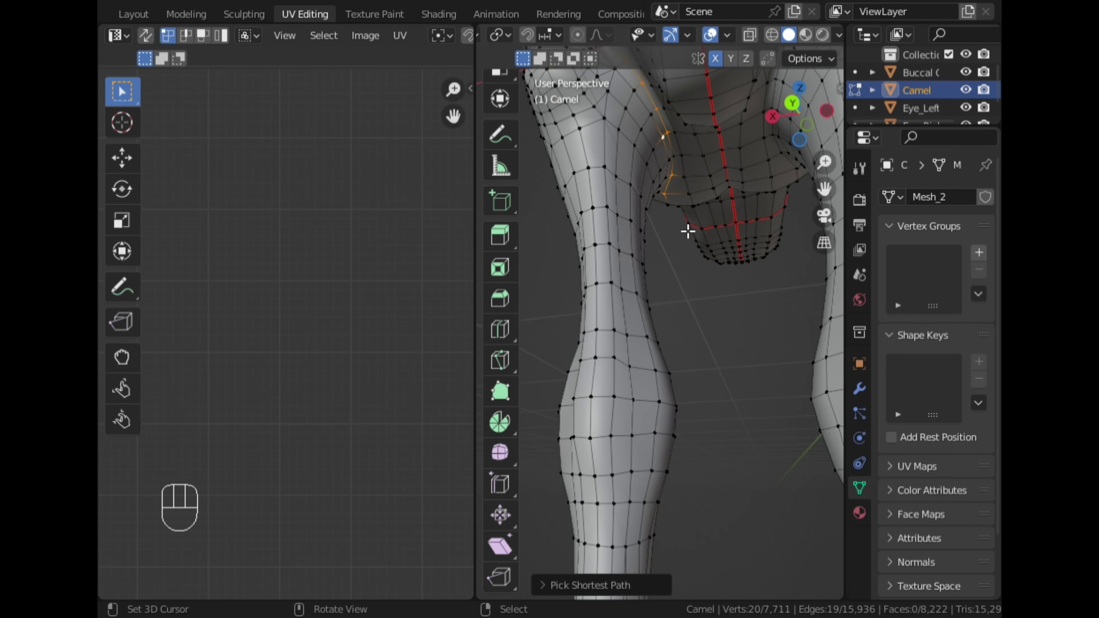
pyautogui.keyDown('shift'); pyautogui.click(665, 150); pyautogui.keyUp('shift')
pyautogui.keyDown('shift'); pyautogui.click(680, 169); pyautogui.keyUp('shift')
pyautogui.scroll(-3, 687, 209)
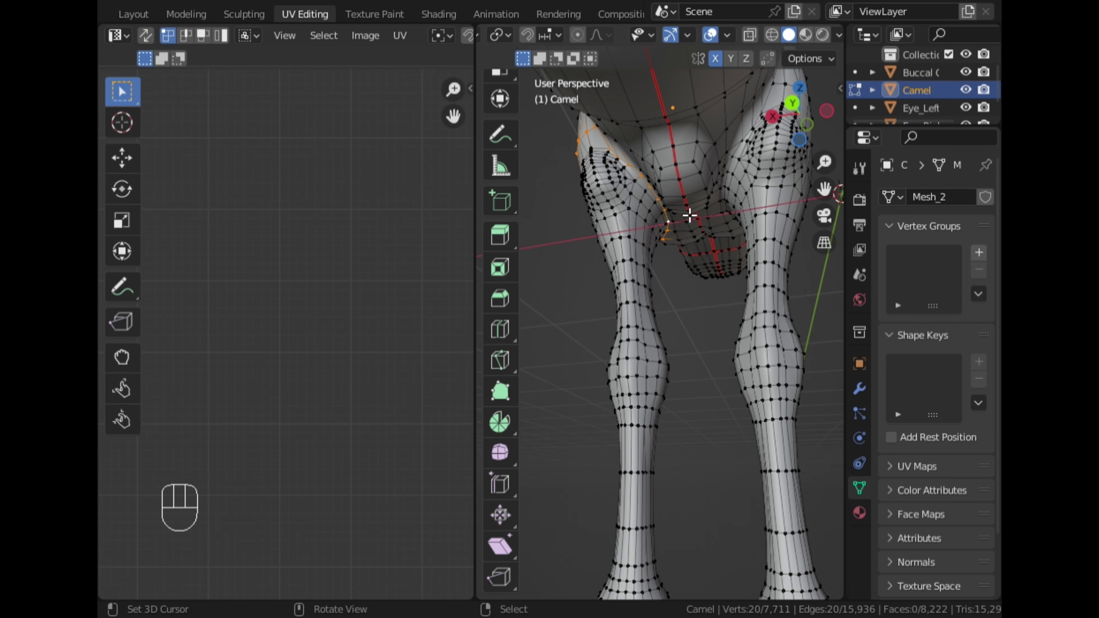
# Step: Add vertices around the outer side of the opposite front leg to the selection, reaching the front of the shoulder
pyautogui.moveTo(697, 216); pyautogui.dragTo(733, 221, button='middle')
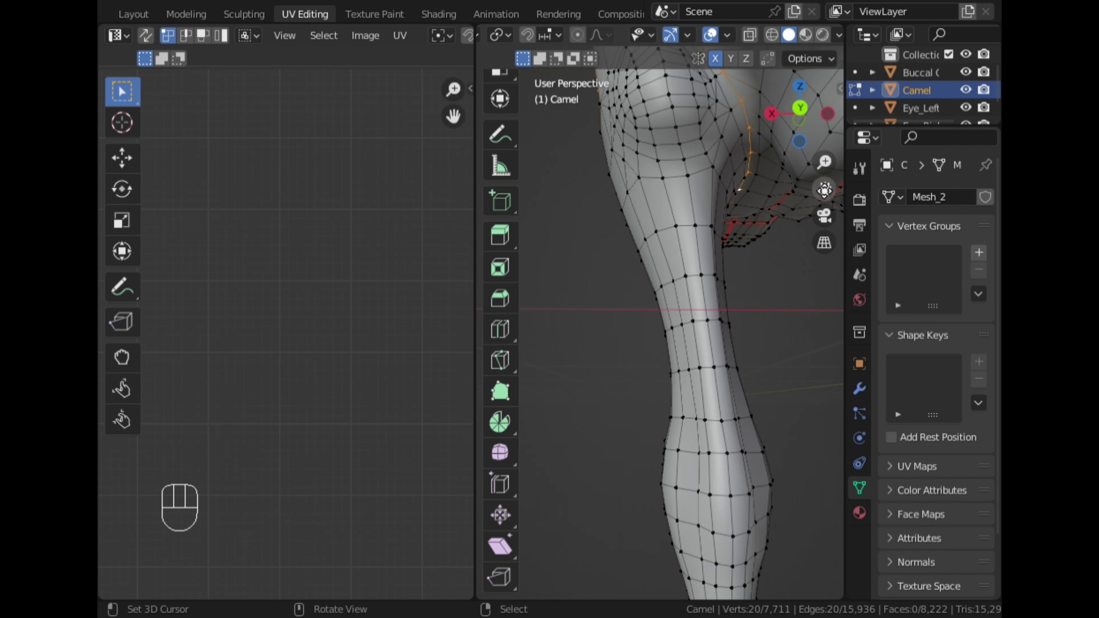
pyautogui.moveTo(824, 188); pyautogui.dragTo(727, 223, button='middle')
pyautogui.scroll(-3, 753, 250)
pyautogui.moveTo(828, 190); pyautogui.dragTo(790, 223)
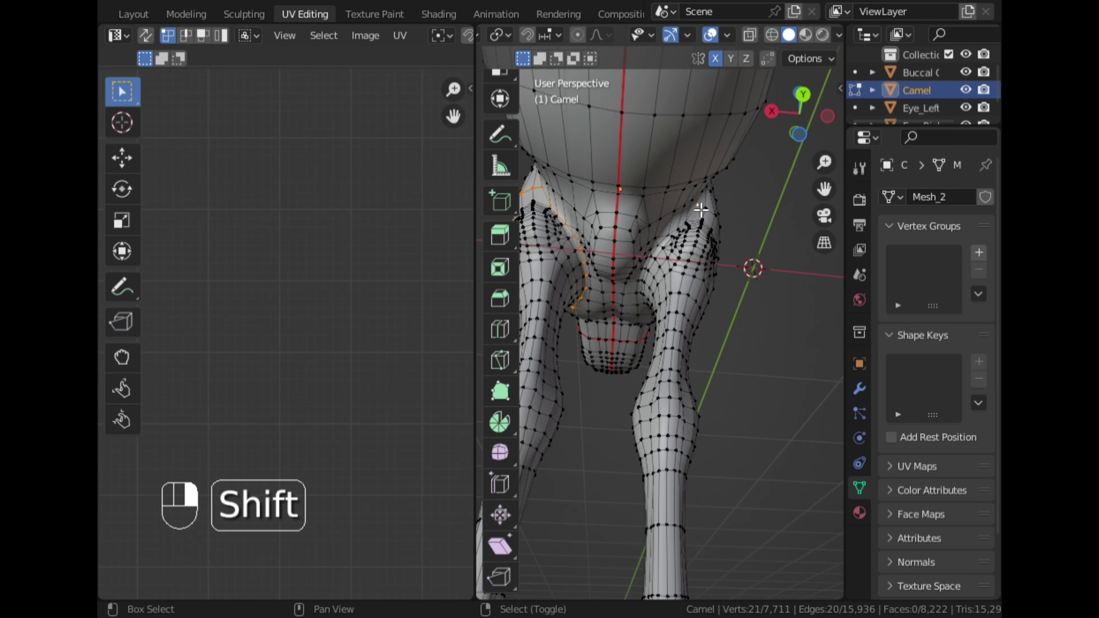
pyautogui.moveTo(705, 209); pyautogui.dragTo(690, 340, button='middle')
pyautogui.scroll(3, 690, 342)
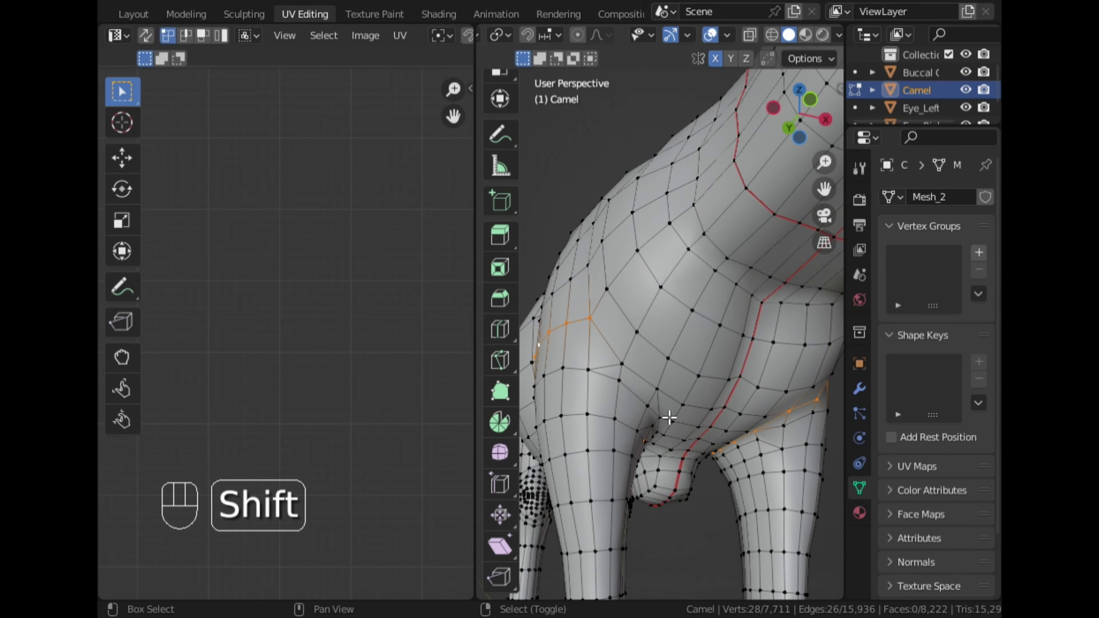
pyautogui.keyDown('shift'); pyautogui.rightClick(629, 371); pyautogui.keyUp('shift')
# Step: Extend the opposite front leg's path across its front to the chest fold, undoing the misrouted path and repicking it
pyautogui.scroll(-2, 694, 420)
pyautogui.moveTo(693, 420); pyautogui.dragTo(646, 380, button='middle')
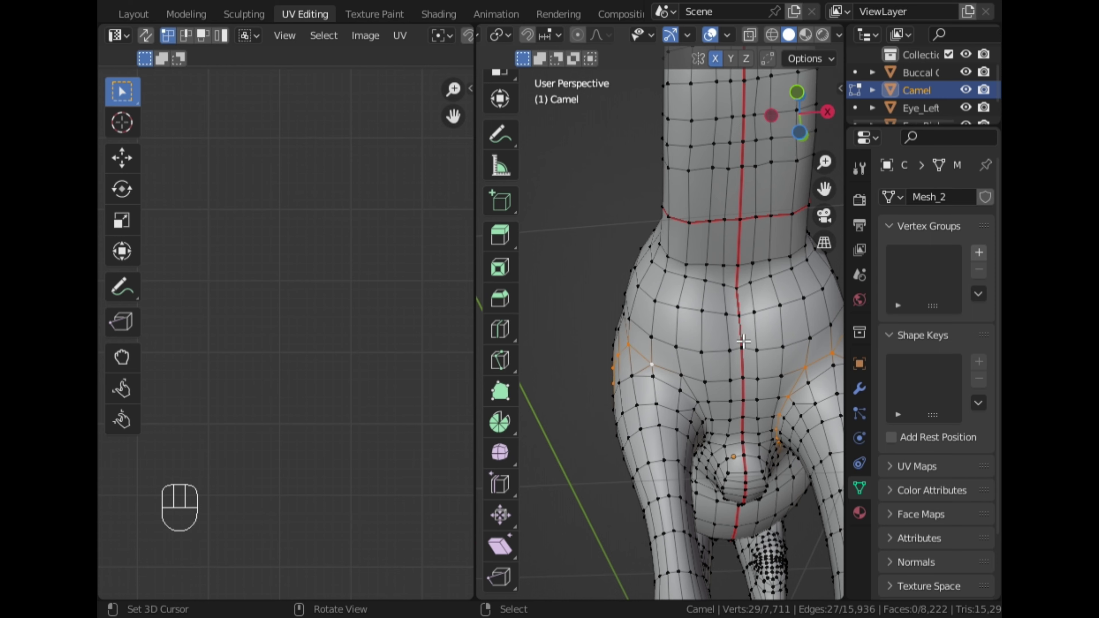
pyautogui.scroll(-2, 744, 339)
pyautogui.moveTo(744, 342); pyautogui.dragTo(743, 414, button='middle')
pyautogui.scroll(2, 743, 392)
pyautogui.scroll(-2, 741, 412)
pyautogui.scroll(2, 743, 414)
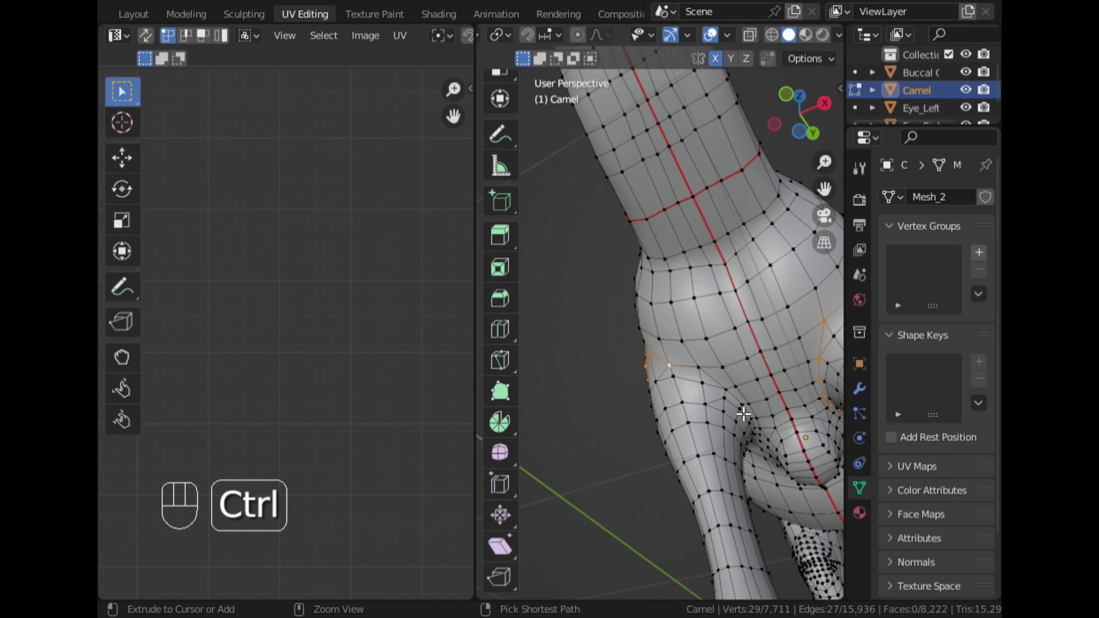
pyautogui.keyDown('ctrl'); pyautogui.click(759, 427); pyautogui.keyUp('ctrl')
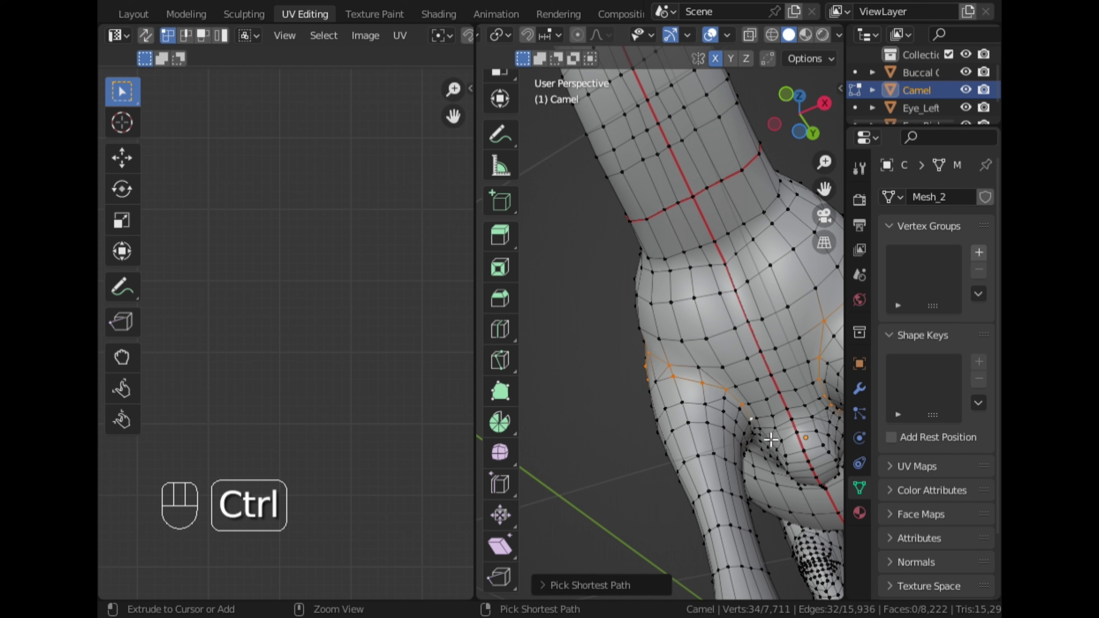
pyautogui.hotkey('ctrl', 'z')
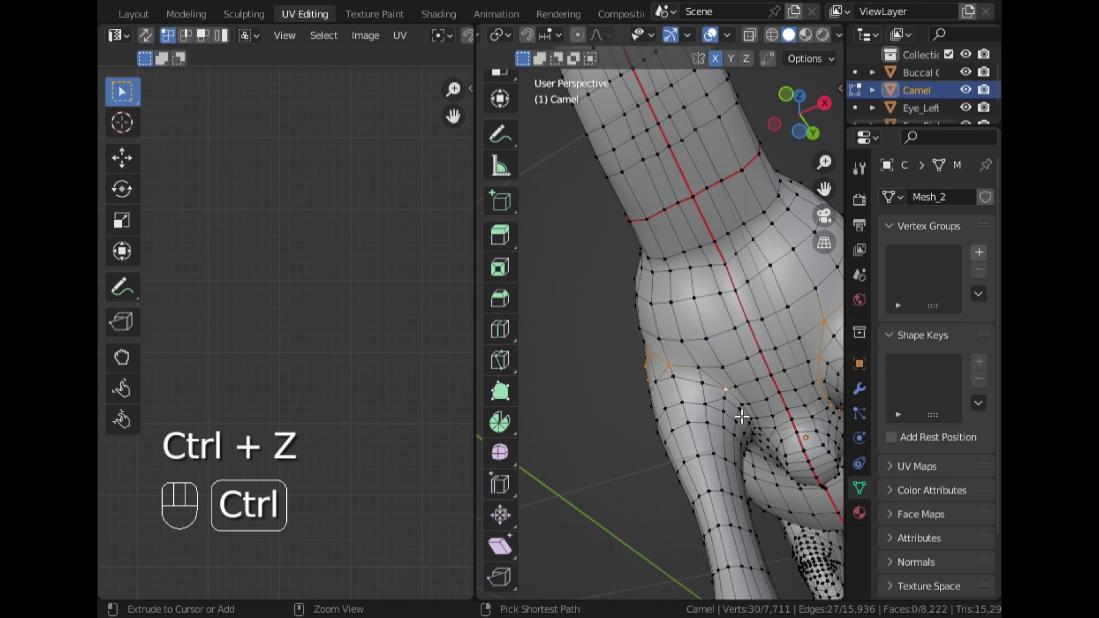
pyautogui.hotkey('ctrl', 'z')
pyautogui.keyDown('ctrl'); pyautogui.click(753, 418); pyautogui.keyUp('ctrl')
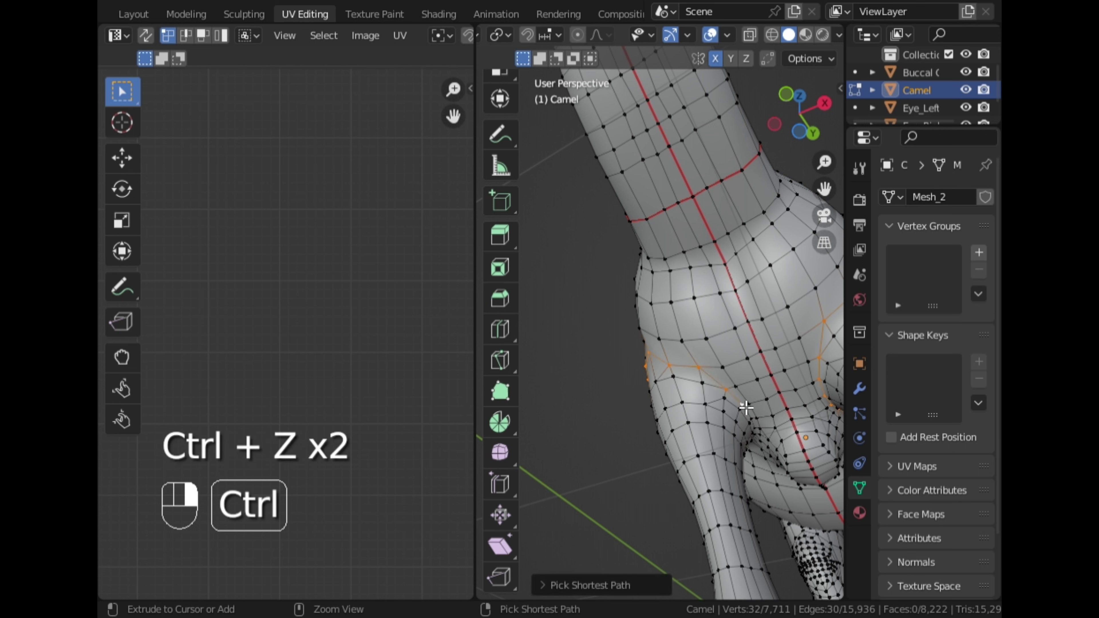
# Step: Extend the opposite front leg's path from the chest fold up its inner side to just above the elbow
pyautogui.moveTo(753, 418); pyautogui.dragTo(827, 488, button='middle')
pyautogui.moveTo(779, 346); pyautogui.dragTo(772, 347, button='middle')
pyautogui.scroll(1, 772, 346)
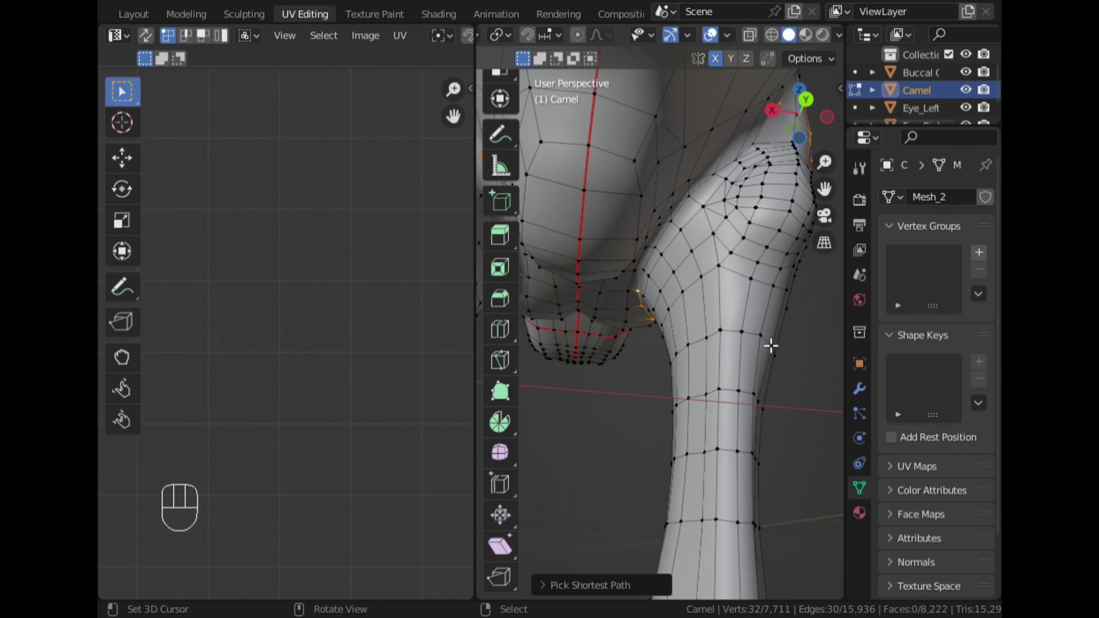
pyautogui.keyDown('ctrl'); pyautogui.click(692, 200); pyautogui.keyUp('ctrl')
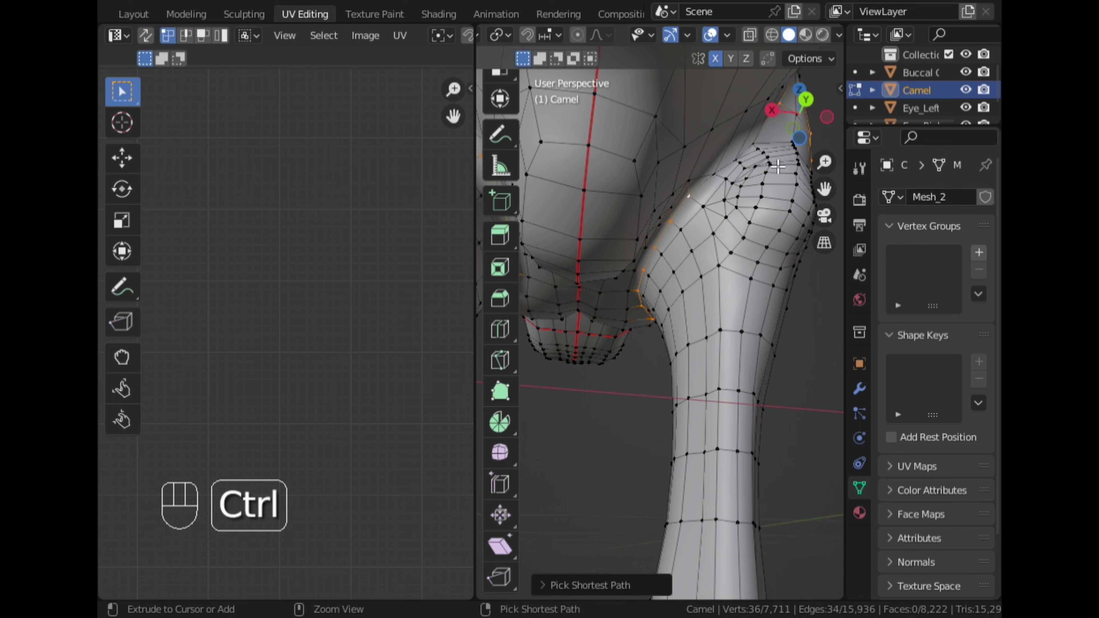
pyautogui.moveTo(693, 200)
pyautogui.mouseDown(button='middle')
pyautogui.moveTo(736, 210)
pyautogui.moveTo(704, 189)
pyautogui.mouseUp(button='middle')
pyautogui.keyDown('ctrl'); pyautogui.click(624, 210); pyautogui.keyUp('ctrl')
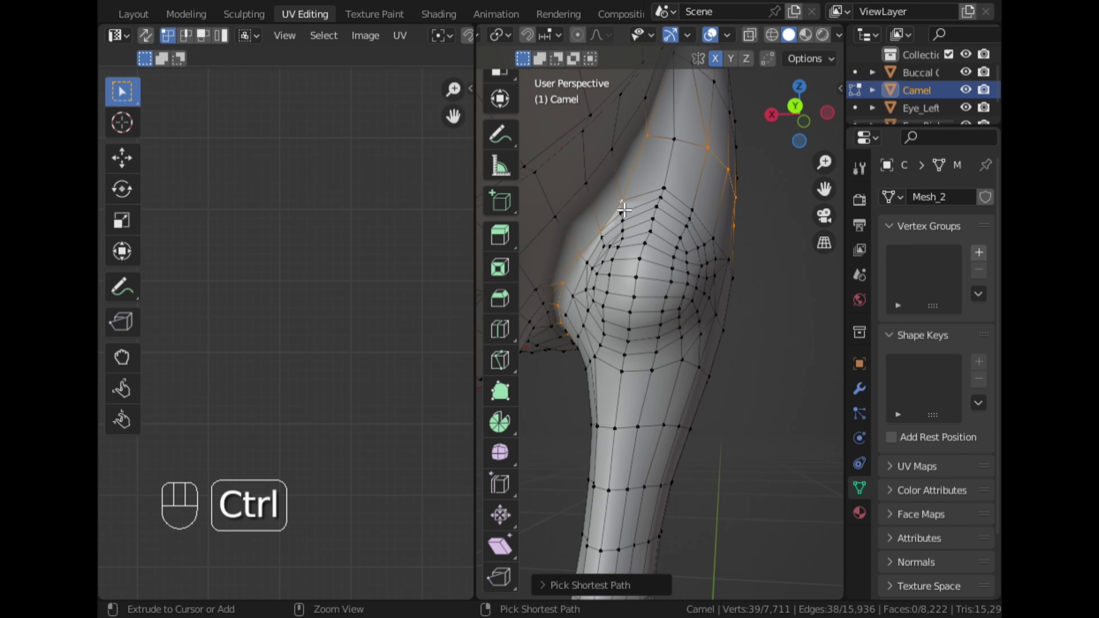
# Step: Close the edge loop above the elbow and mark the selected edges around both front legs as seams
pyautogui.keyDown('shift'); pyautogui.click(674, 141); pyautogui.keyUp('shift')
pyautogui.moveTo(674, 141); pyautogui.dragTo(672, 251, button='middle')
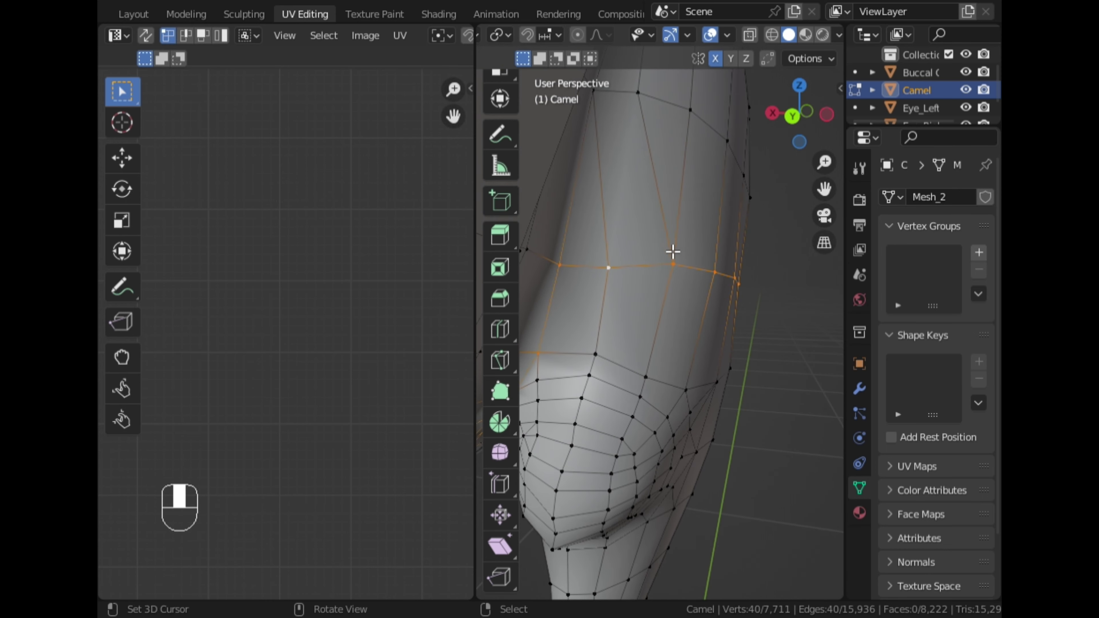
pyautogui.press('u')
pyautogui.click(683, 269)
# Step: Examine the new seams around the front legs from different sides
pyautogui.scroll(-5, 689, 267)
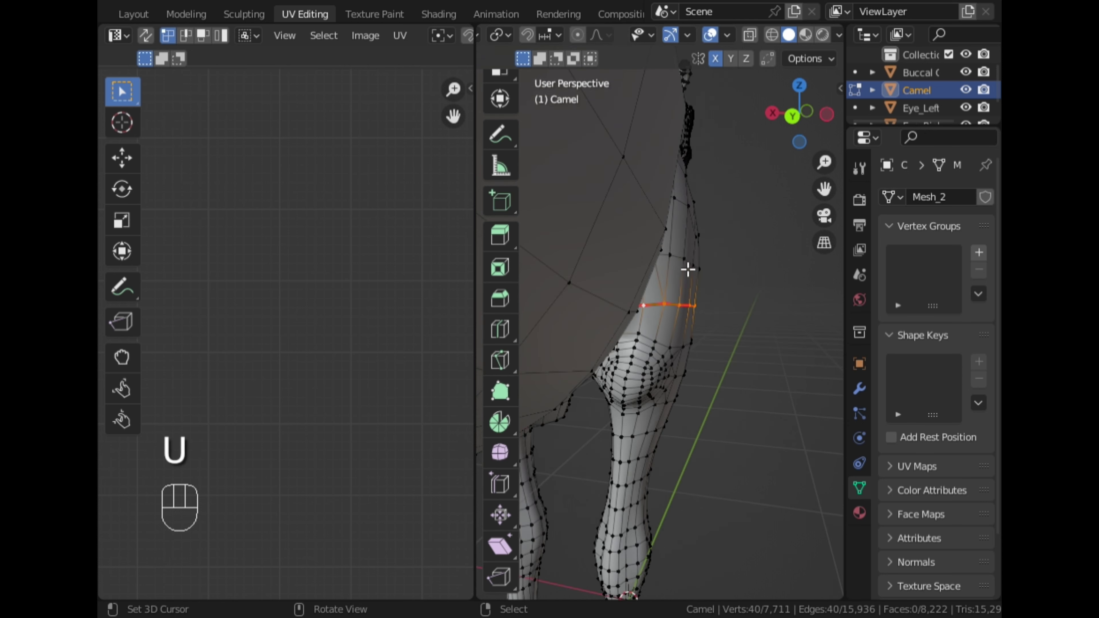
pyautogui.click(775, 313)
pyautogui.scroll(3, 724, 302)
pyautogui.moveTo(724, 301); pyautogui.dragTo(692, 303, button='middle')
pyautogui.scroll(-5, 735, 310)
pyautogui.scroll(-3, 692, 303)
pyautogui.scroll(-1, 692, 303)
pyautogui.moveTo(697, 237); pyautogui.dragTo(668, 233, button='middle')
pyautogui.scroll(4, 674, 227)
pyautogui.moveTo(755, 310); pyautogui.dragTo(692, 319, button='middle')
pyautogui.scroll(10, 649, 34)
# Step: In edge select mode, clear the seam running straight across the outer side of the front leg, including its rear edge
pyautogui.click(573, 35)
pyautogui.scroll(3, 692, 277)
pyautogui.rightClick(785, 271)
pyautogui.keyDown('ctrl'); pyautogui.rightClick(743, 273); pyautogui.keyUp('ctrl')
pyautogui.press('u')
pyautogui.click(698, 277)
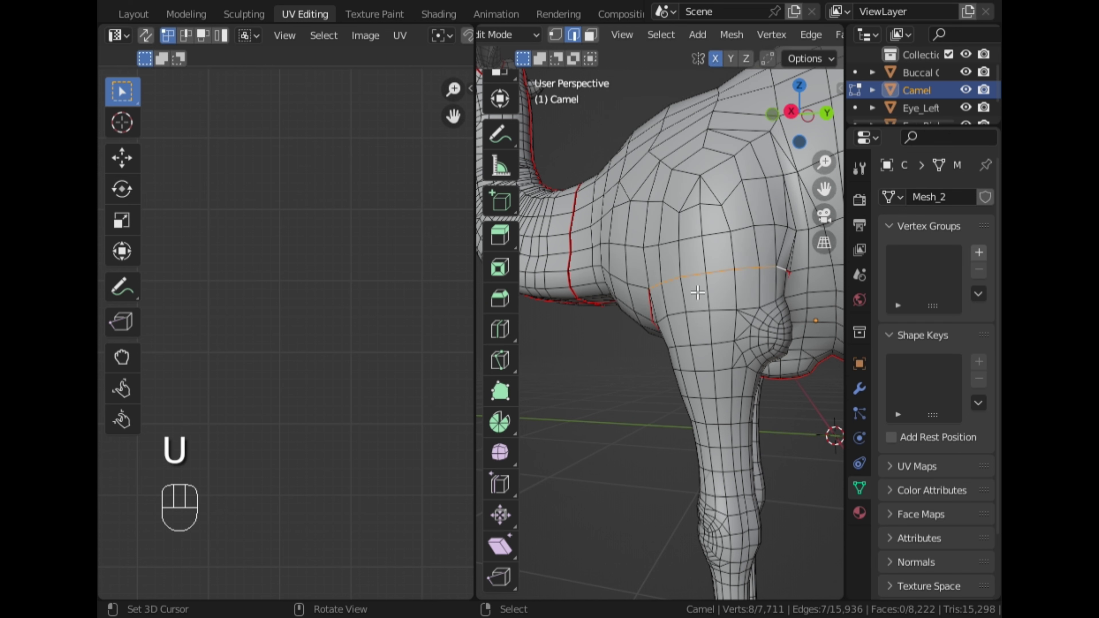
pyautogui.moveTo(746, 289); pyautogui.dragTo(713, 294, button='middle')
pyautogui.rightClick(737, 293)
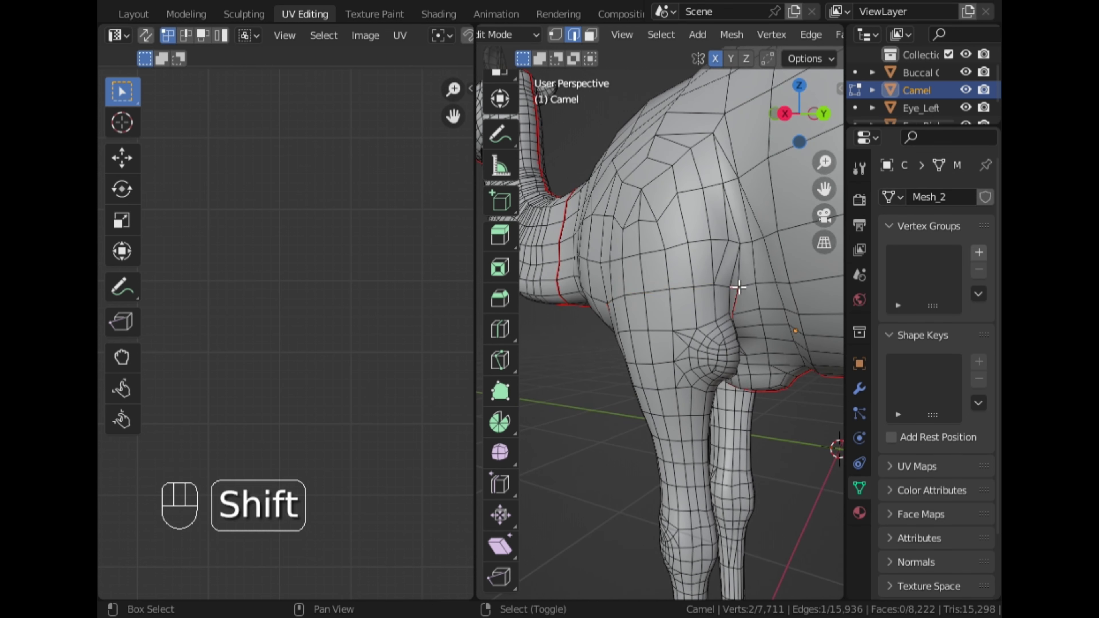
pyautogui.hotkey('shift', 'r')
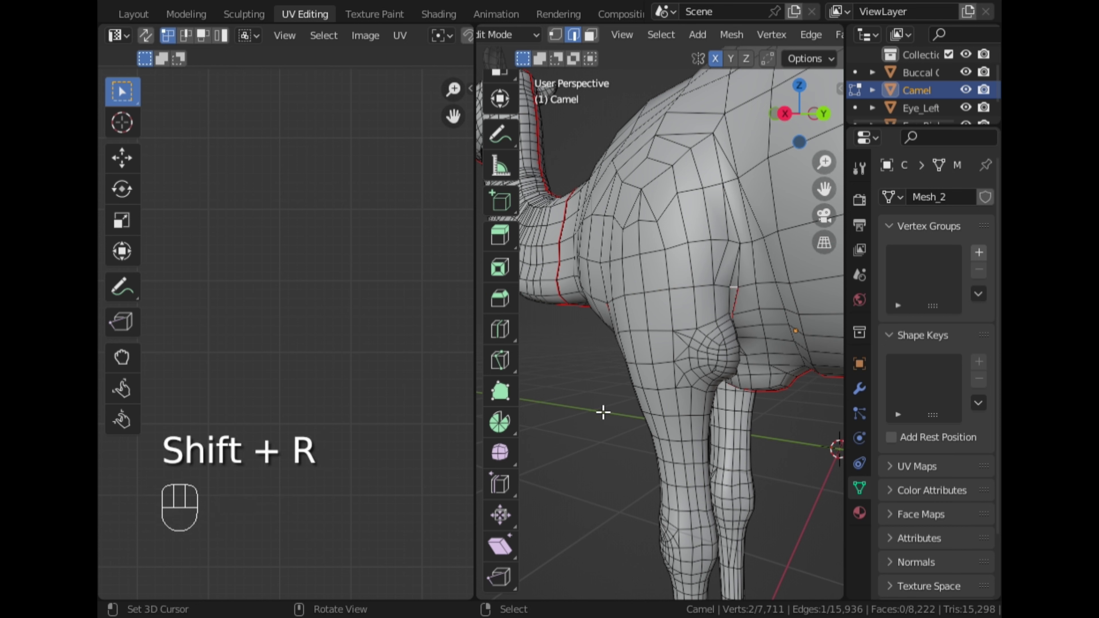
# Step: Select a path from the chest fold over the shoulder and down behind the front leg, and mark it as a seam
pyautogui.moveTo(588, 366); pyautogui.dragTo(795, 322, button='middle')
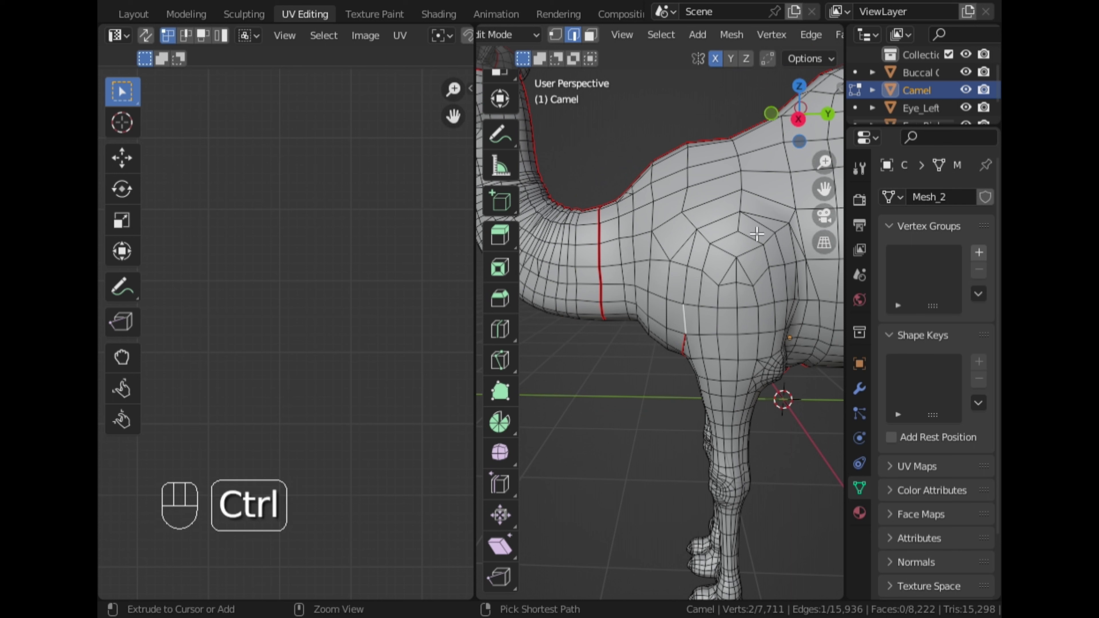
pyautogui.keyDown('ctrl'); pyautogui.click(735, 222); pyautogui.keyUp('ctrl')
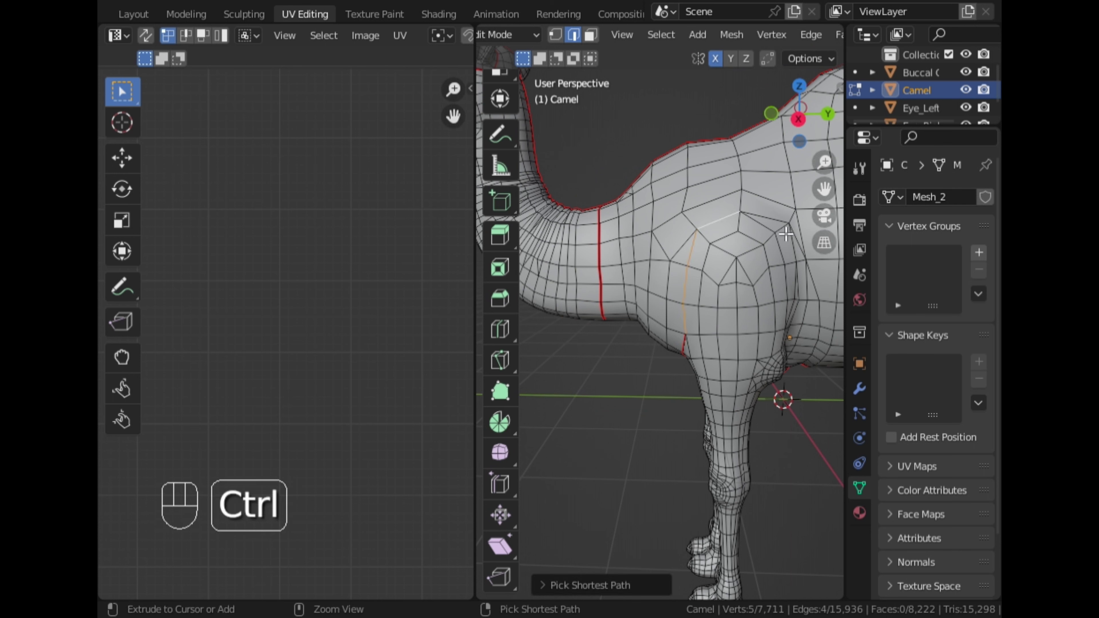
pyautogui.moveTo(786, 234); pyautogui.dragTo(743, 265, button='middle')
pyautogui.keyDown('ctrl'); pyautogui.click(745, 276); pyautogui.keyUp('ctrl')
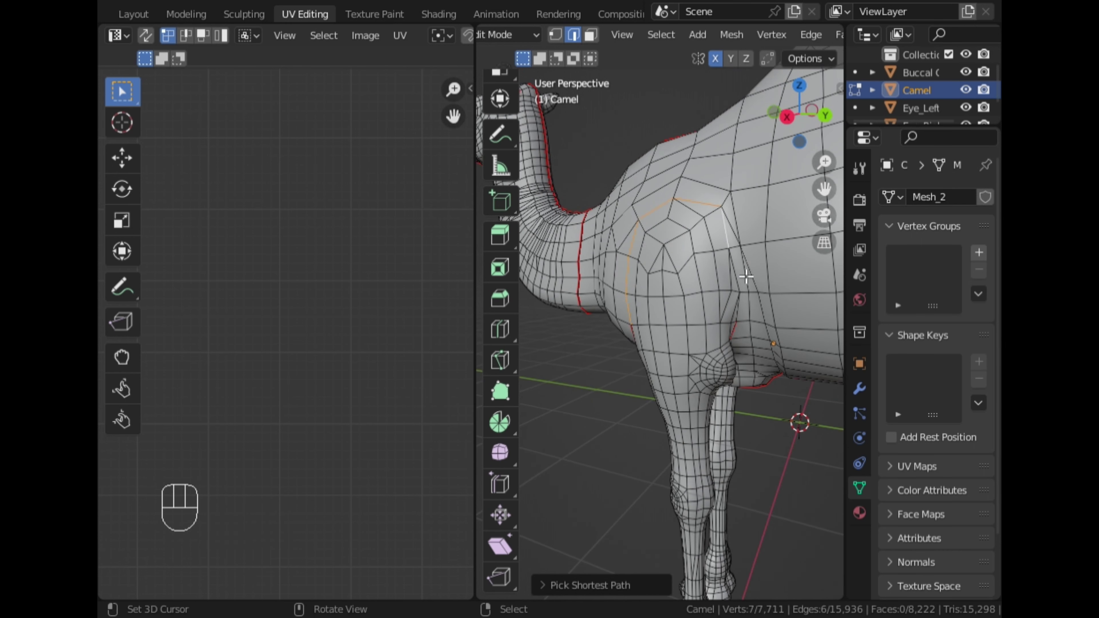
pyautogui.keyDown('ctrl'); pyautogui.click(744, 315); pyautogui.keyUp('ctrl')
pyautogui.press('u')
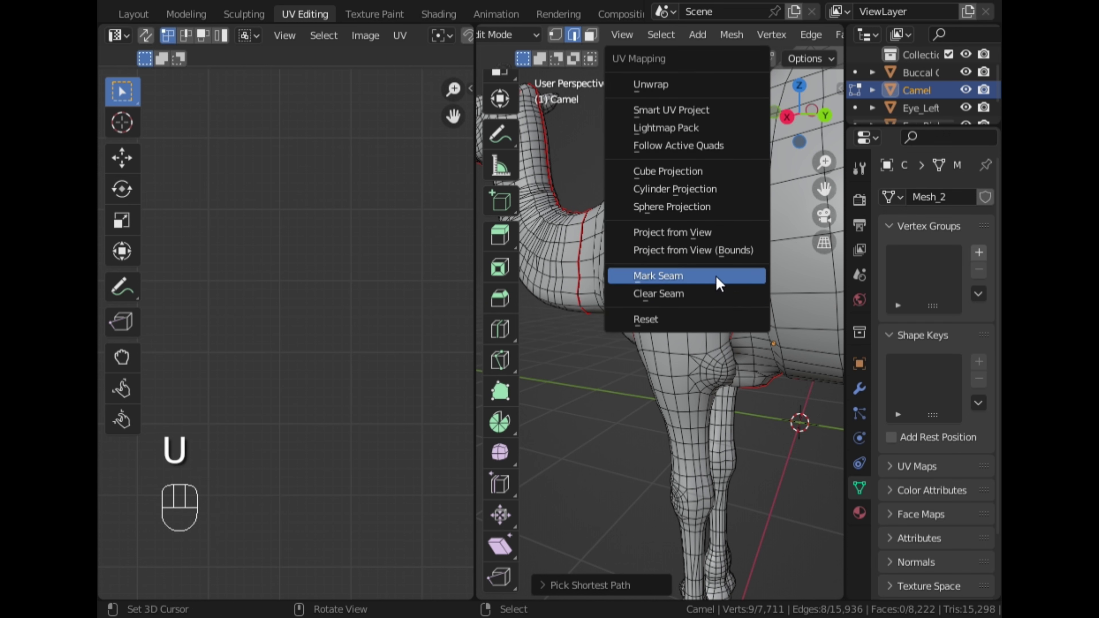
pyautogui.click(720, 277)
# Step: Select the straight seam across the outer side of the opposite front leg and clear it
pyautogui.scroll(-3, 593, 425)
pyautogui.moveTo(593, 425); pyautogui.dragTo(598, 358, button='middle')
pyautogui.scroll(3, 597, 349)
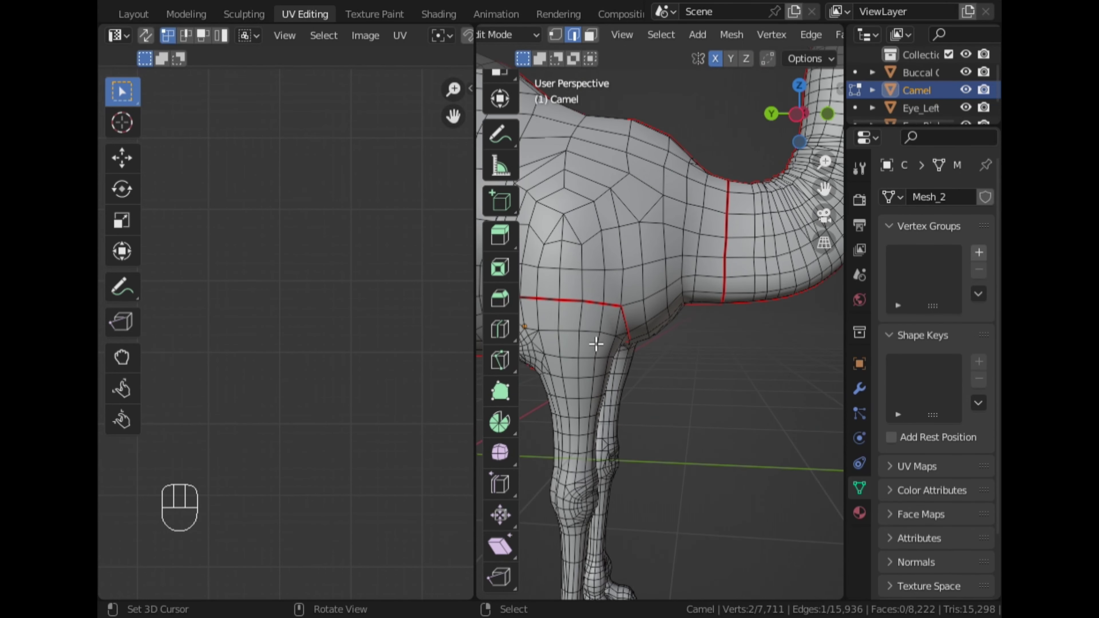
pyautogui.rightClick(614, 313)
pyautogui.moveTo(612, 317); pyautogui.dragTo(679, 349, button='middle')
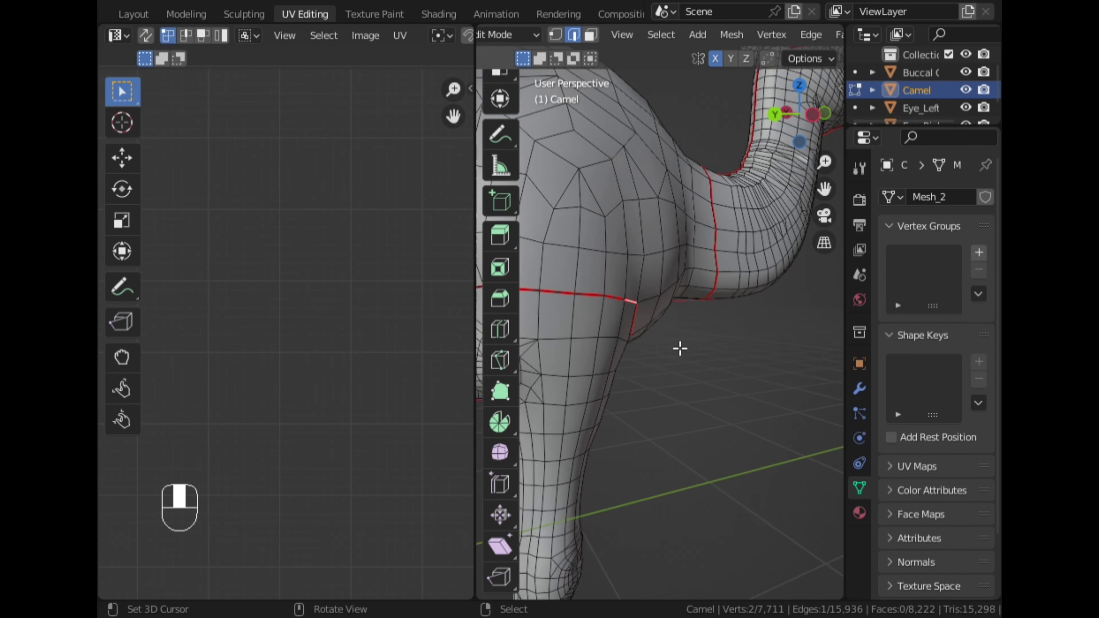
pyautogui.scroll(-1, 679, 349)
pyautogui.scroll(-2, 613, 333)
pyautogui.press('ctrl')
pyautogui.keyDown('ctrl'); pyautogui.rightClick(569, 308); pyautogui.keyUp('ctrl')
pyautogui.hotkey('ctrl', 'e')
pyautogui.click(576, 318)
pyautogui.press('ctrl+KP_3')
pyautogui.scroll(2, 614, 312)
pyautogui.rightClick(568, 333)
pyautogui.keyDown('ctrl'); pyautogui.rightClick(578, 260); pyautogui.keyUp('ctrl')
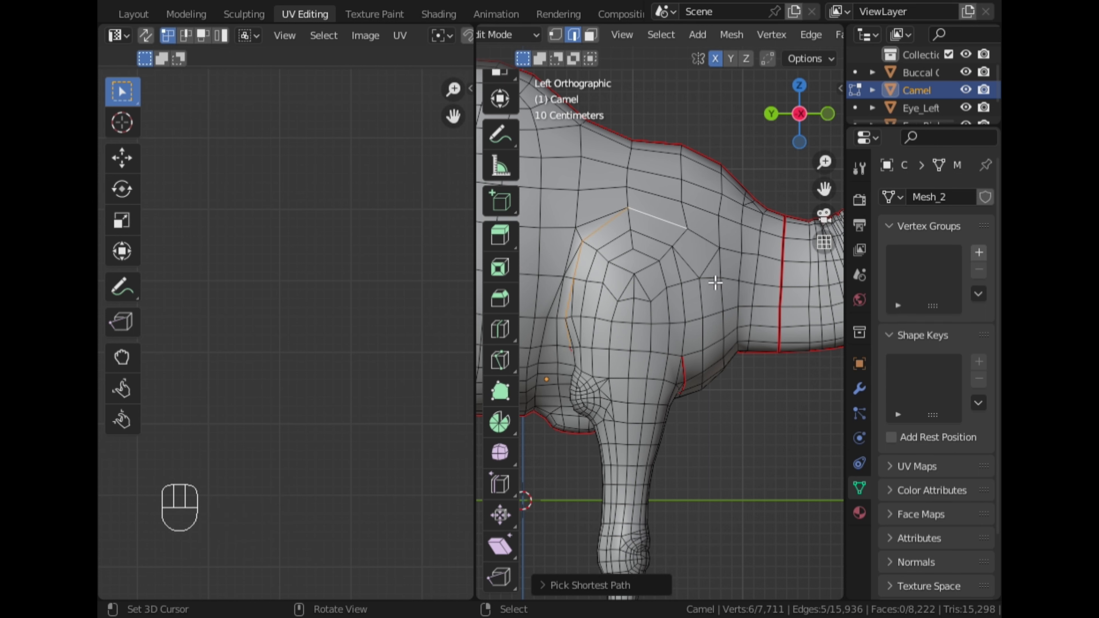
pyautogui.hotkey('ctrl', 'z')
# Step: Try to select an edge path over the opposite shoulder, from the front of the leg to the rear seam above the elbow
pyautogui.moveTo(589, 362); pyautogui.dragTo(612, 359, button='middle')
pyautogui.moveTo(682, 340); pyautogui.dragTo(683, 316, button='middle')
pyautogui.rightClick(655, 338)
pyautogui.keyDown('ctrl'); pyautogui.rightClick(647, 267); pyautogui.keyUp('ctrl')
pyautogui.keyDown('ctrl'); pyautogui.rightClick(601, 333); pyautogui.keyUp('ctrl')
pyautogui.moveTo(602, 333); pyautogui.dragTo(608, 373, button='middle')
pyautogui.hotkey('ctrl', 'z')
pyautogui.keyDown('shift'); pyautogui.rightClick(605, 376); pyautogui.keyUp('shift')
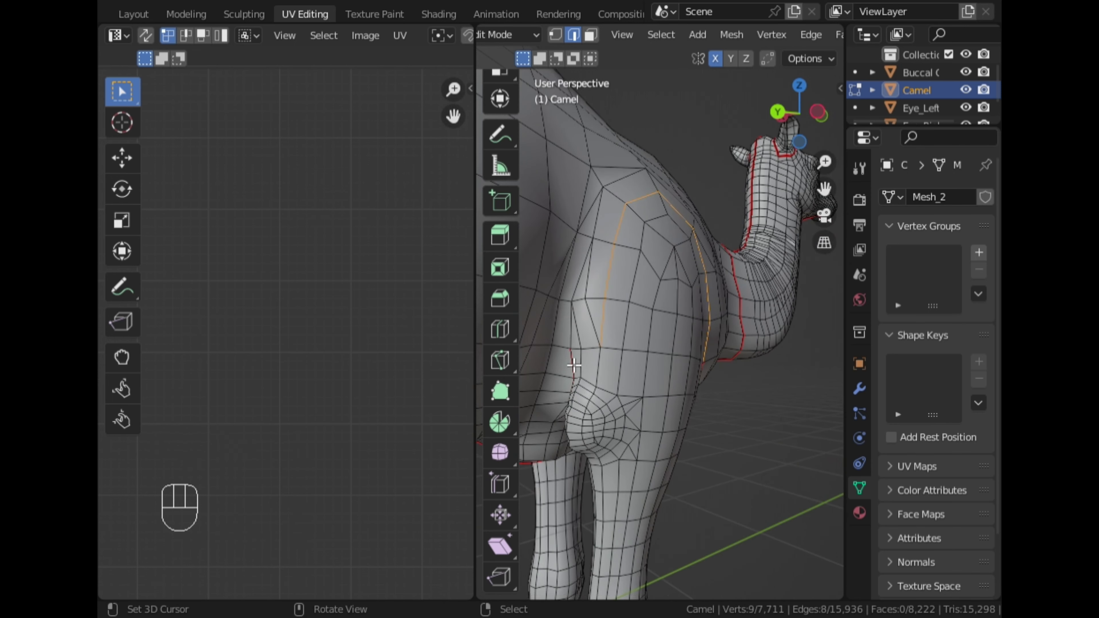
pyautogui.keyDown('shift'); pyautogui.rightClick(593, 360); pyautogui.keyUp('shift')
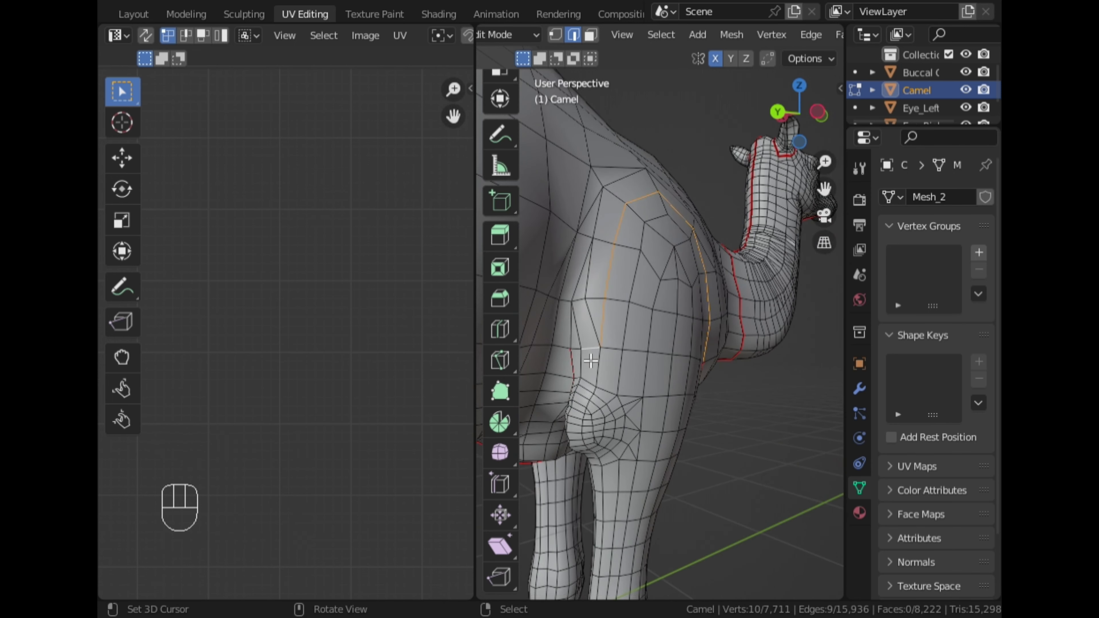
pyautogui.keyDown('ctrl'); pyautogui.rightClick(579, 367); pyautogui.keyUp('ctrl')
# Step: Try again to route shortest paths from the opposite leg's front seam up and over the shoulder
pyautogui.moveTo(578, 368); pyautogui.dragTo(666, 346, button='middle')
pyautogui.scroll(-5, 574, 356)
pyautogui.scroll(3, 652, 357)
pyautogui.rightClick(686, 368)
pyautogui.keyDown('ctrl'); pyautogui.rightClick(703, 285); pyautogui.keyUp('ctrl')
pyautogui.keyDown('ctrl'); pyautogui.rightClick(610, 249); pyautogui.keyUp('ctrl')
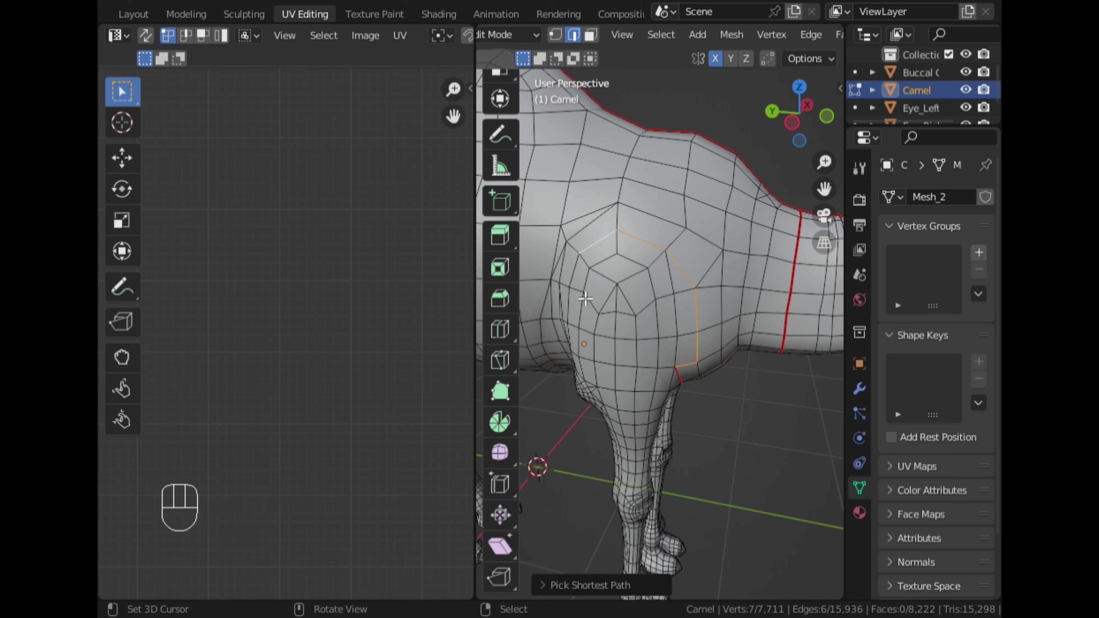
pyautogui.moveTo(611, 252); pyautogui.dragTo(634, 301, button='middle')
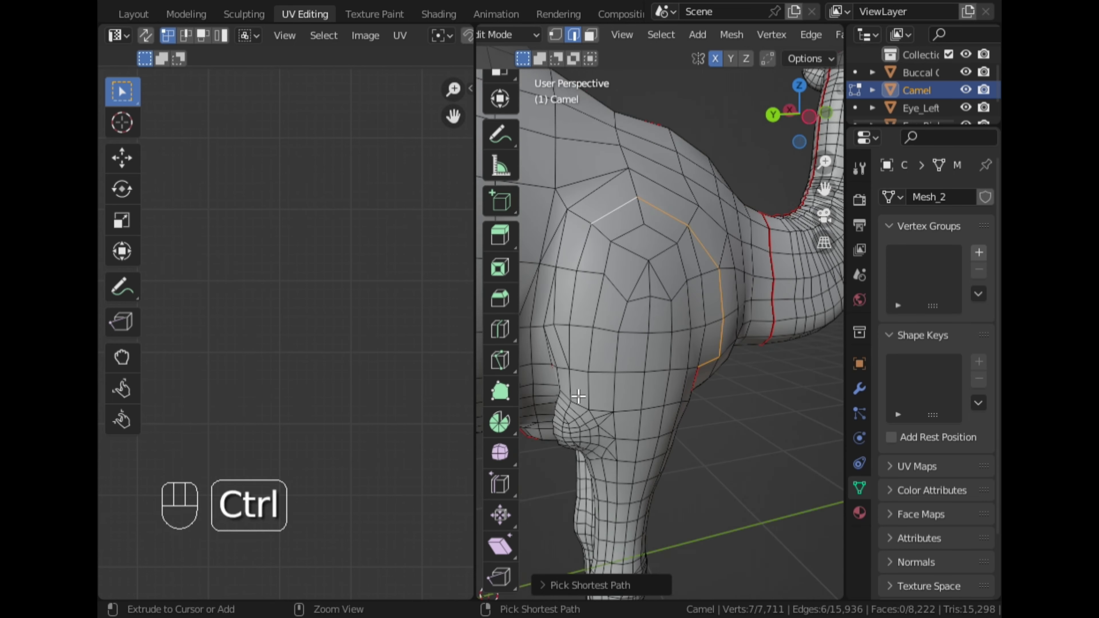
# Step: Select the edges from the seam end above the elbow up the rear of the opposite front leg to the shoulder
pyautogui.moveTo(578, 396); pyautogui.dragTo(586, 282, button='middle')
pyautogui.rightClick(578, 343)
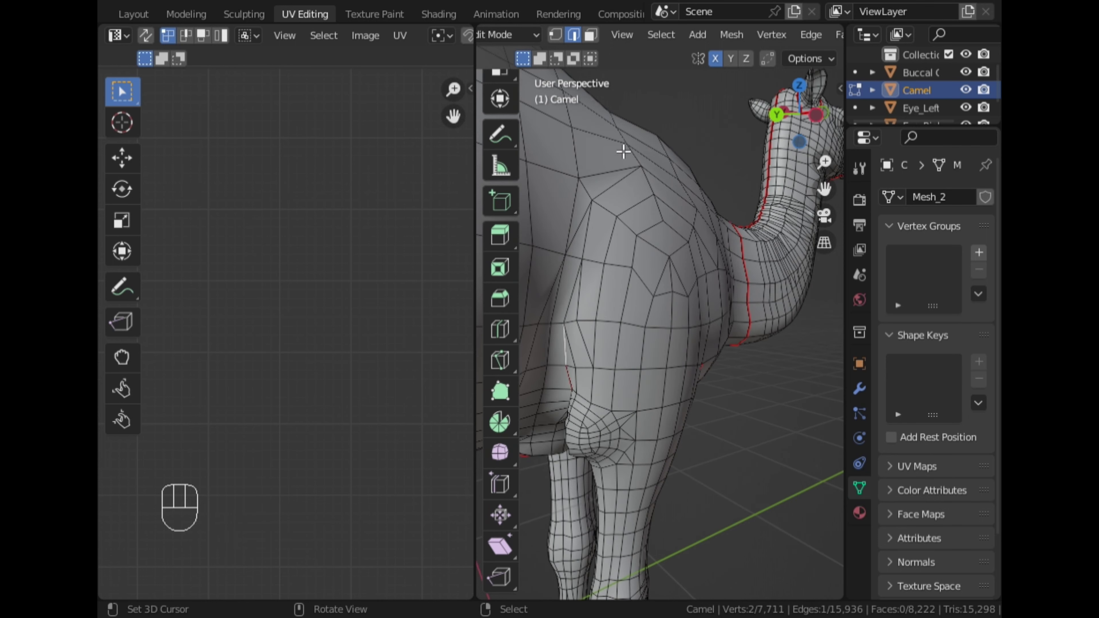
pyautogui.moveTo(623, 156); pyautogui.dragTo(607, 137, button='middle')
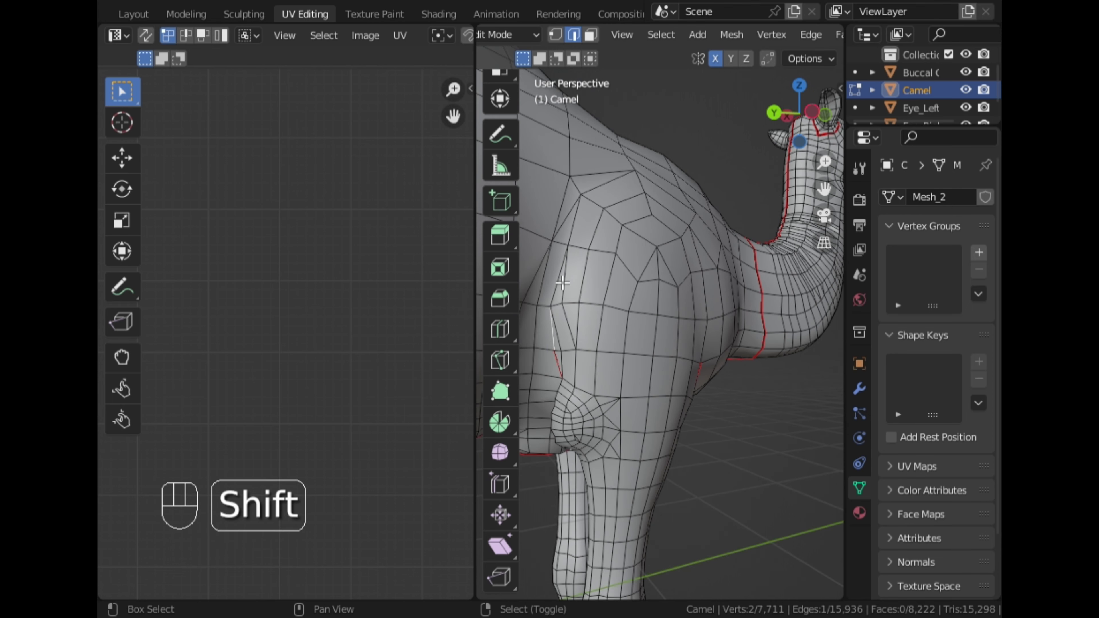
pyautogui.keyDown('shift'); pyautogui.click(581, 246); pyautogui.keyUp('shift')
pyautogui.keyDown('shift'); pyautogui.click(581, 234); pyautogui.keyUp('shift')
pyautogui.keyDown('shift'); pyautogui.click(615, 200); pyautogui.keyUp('shift')
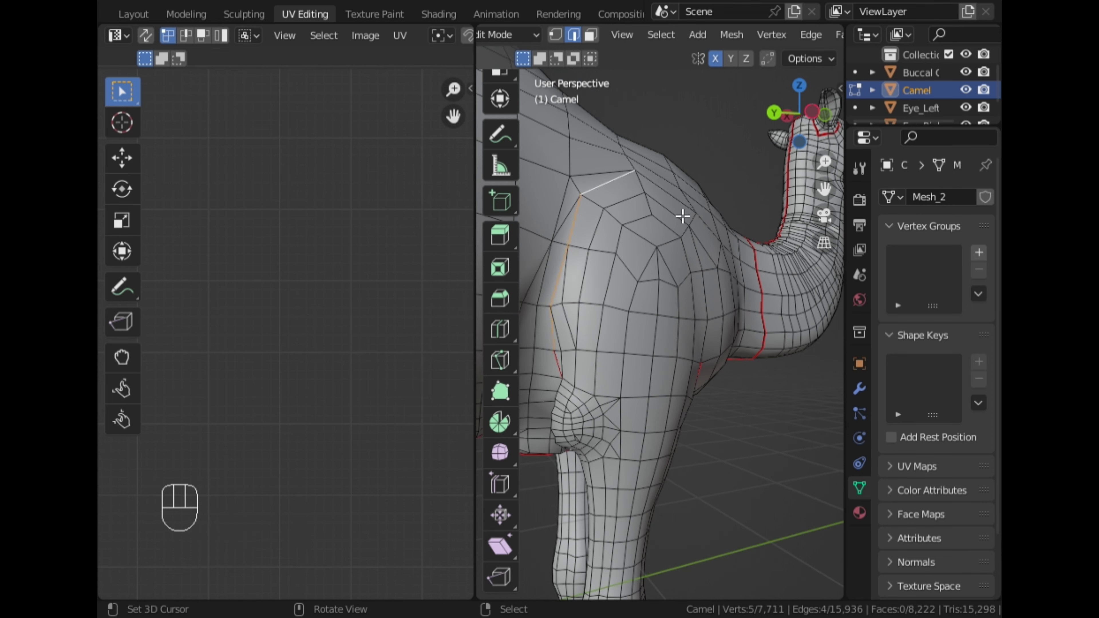
# Step: Extend the selection over the shoulder and down the chest side to the leg's front seam, and mark the path as a seam
pyautogui.moveTo(682, 216); pyautogui.dragTo(633, 245, button='middle')
pyautogui.keyDown('shift'); pyautogui.click(667, 186); pyautogui.keyUp('shift')
pyautogui.moveTo(667, 187); pyautogui.dragTo(713, 258, button='middle')
pyautogui.keyDown('ctrl'); pyautogui.click(711, 251); pyautogui.keyUp('ctrl')
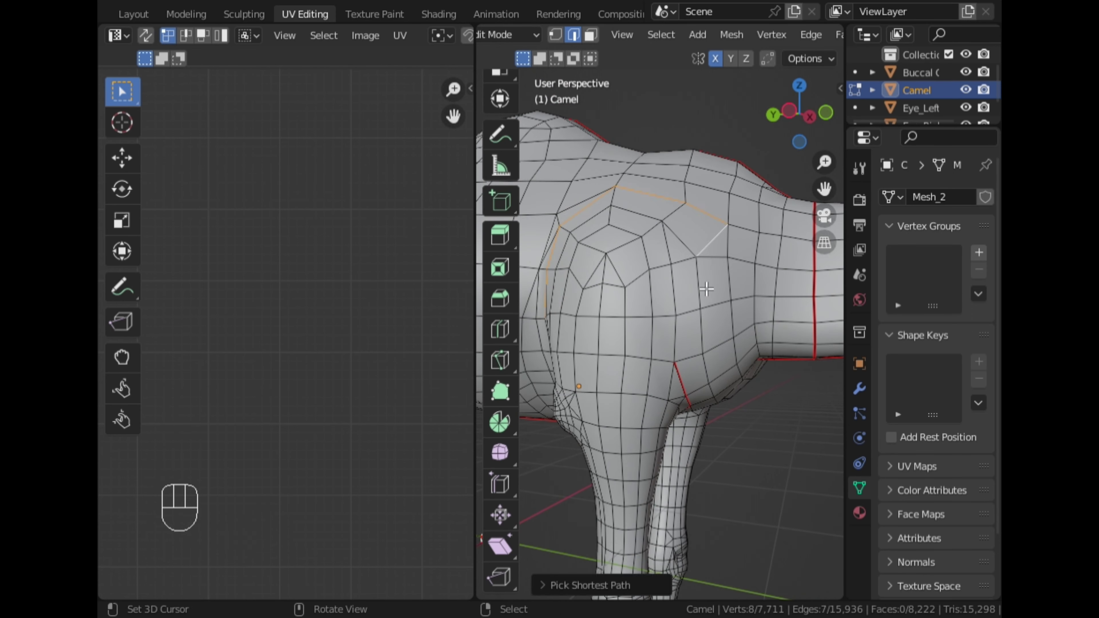
pyautogui.keyDown('ctrl'); pyautogui.click(698, 352); pyautogui.keyUp('ctrl')
pyautogui.moveTo(699, 363); pyautogui.dragTo(711, 368, button='middle')
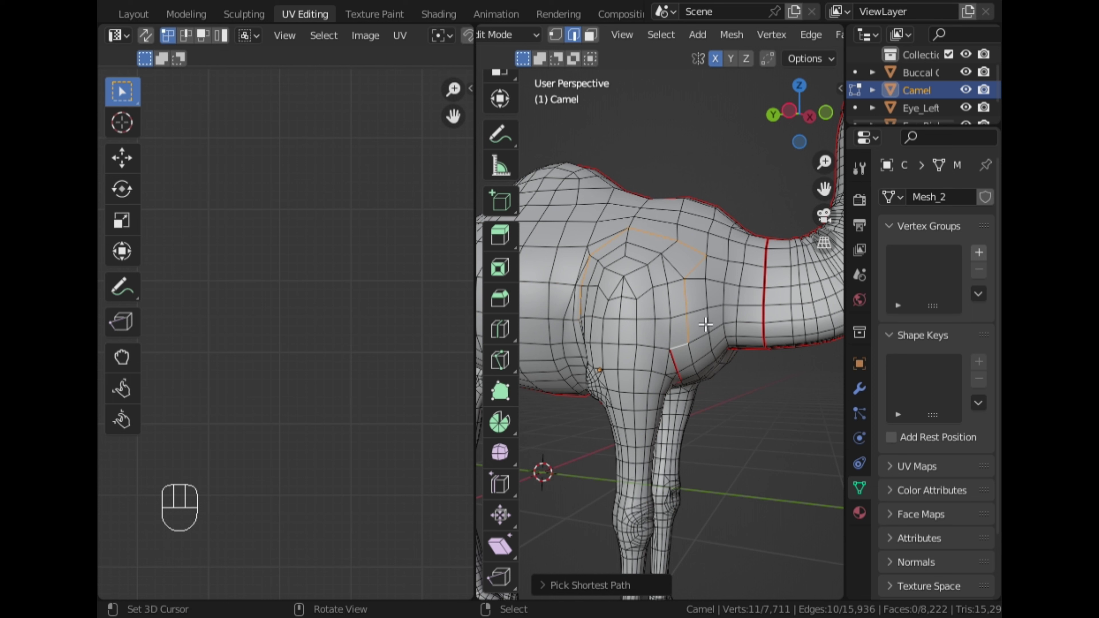
pyautogui.press('u')
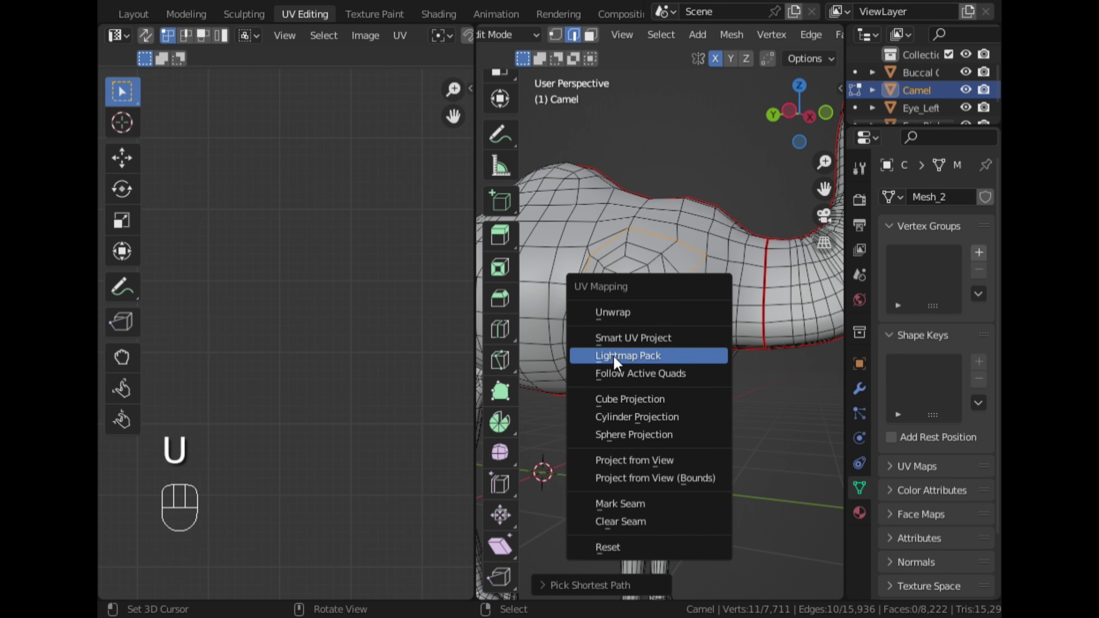
pyautogui.click(626, 506)
pyautogui.click(758, 458)
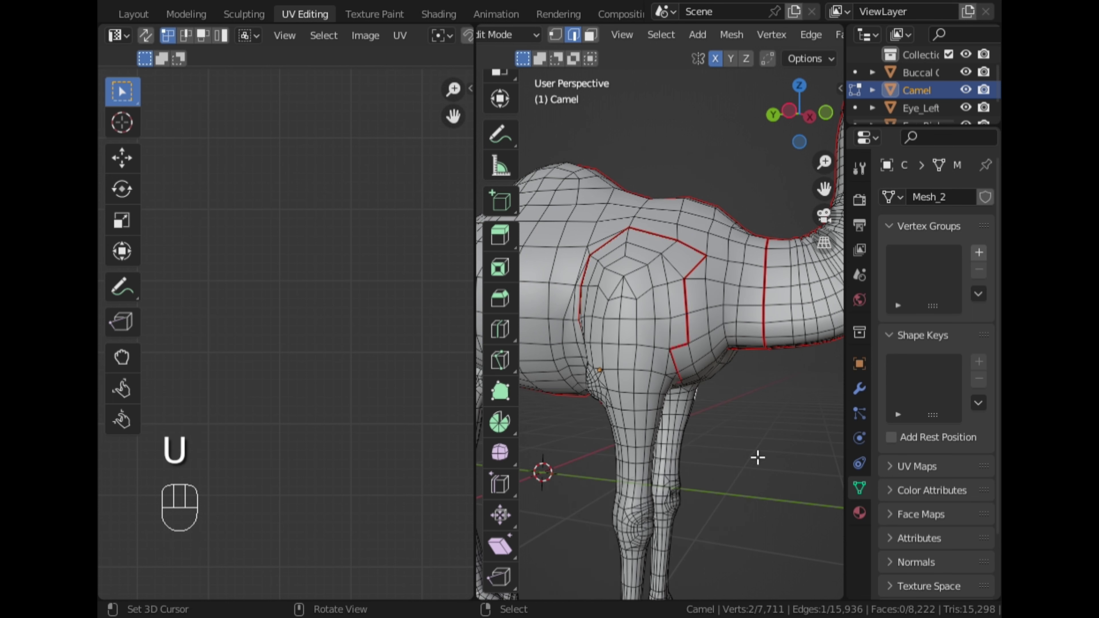
# Step: Select the whole camel mesh and unwrap it with Smart UV Project using a 90° angle limit
pyautogui.rightClick(767, 492)
pyautogui.scroll(-5, 764, 437)
pyautogui.moveTo(762, 429); pyautogui.dragTo(677, 473, button='middle')
pyautogui.press('a')
pyautogui.press('u')
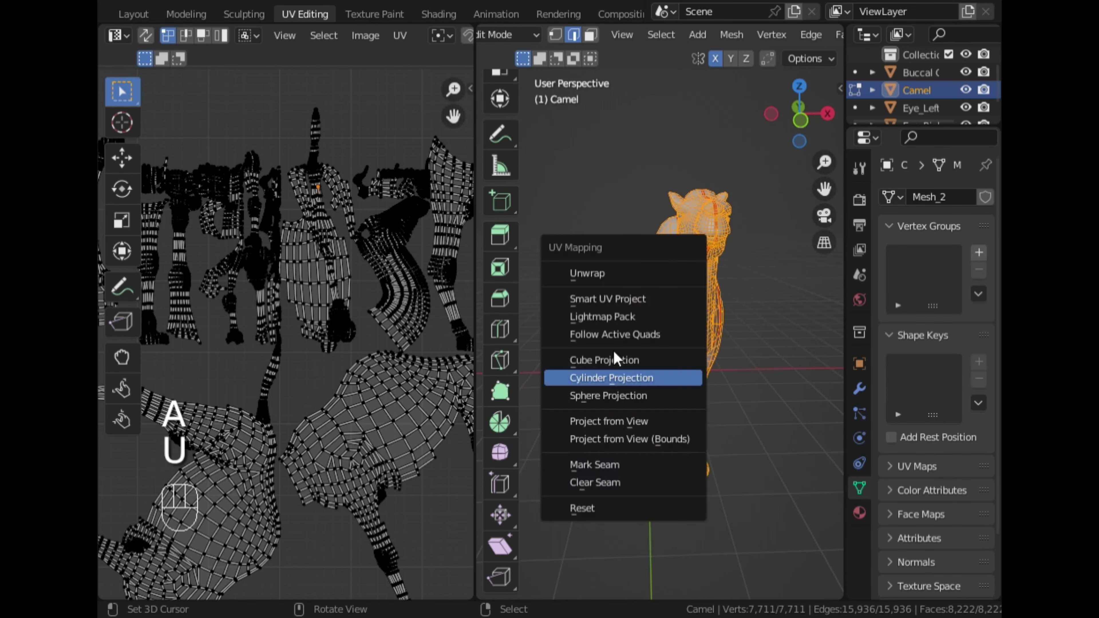
pyautogui.click(613, 299)
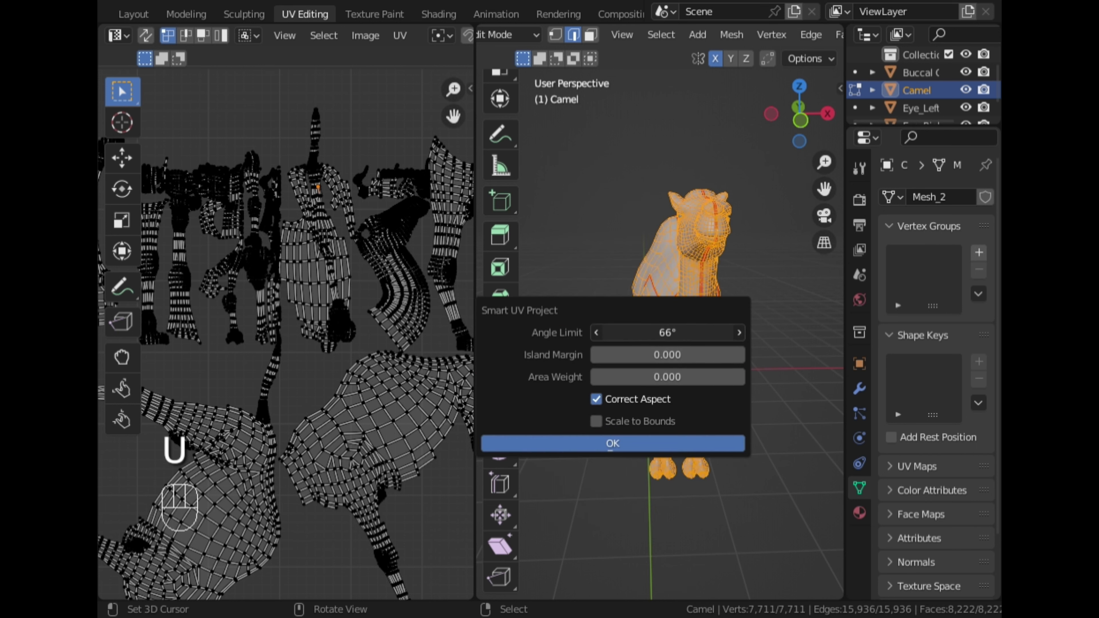
pyautogui.click(666, 332)
pyautogui.write('90')
pyautogui.press('Return')
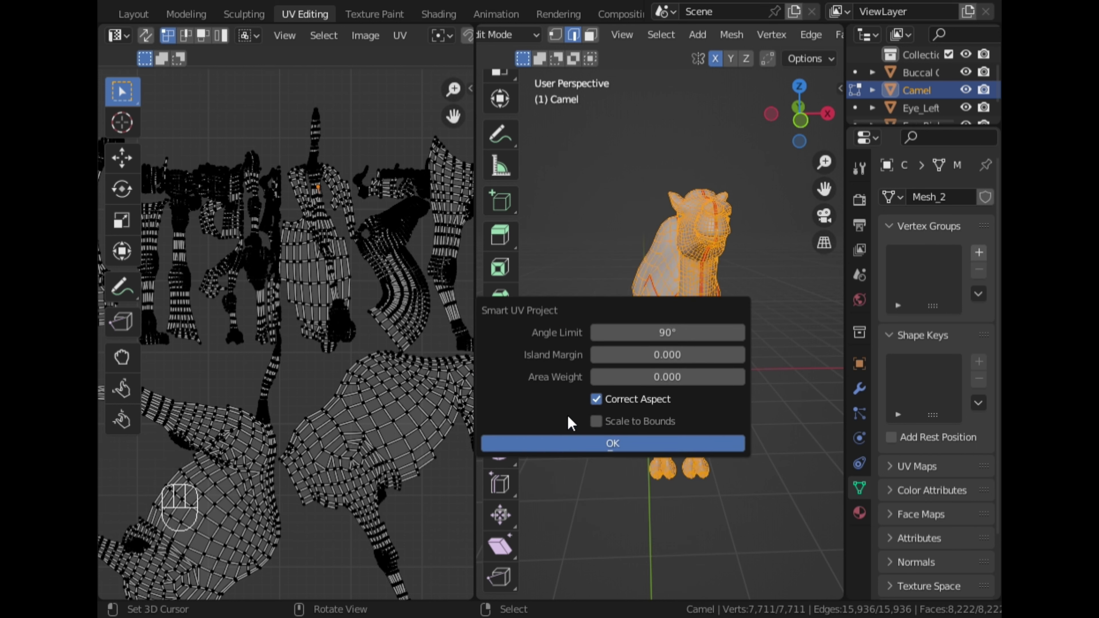
pyautogui.click(572, 443)
# Step: Examine the unwrapped UV islands of the head, neck, body and legs for clean separation
pyautogui.scroll(-5, 247, 370)
pyautogui.scroll(6, 255, 376)
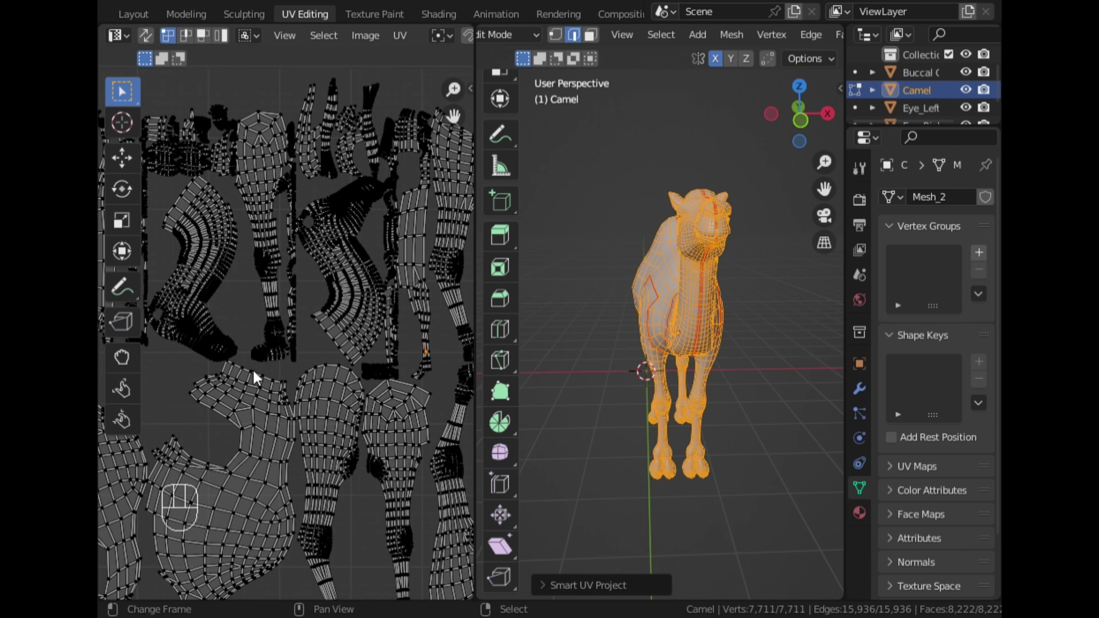
pyautogui.moveTo(256, 377); pyautogui.dragTo(179, 393, button='middle')
pyautogui.scroll(3, 182, 389)
pyautogui.scroll(2, 210, 340)
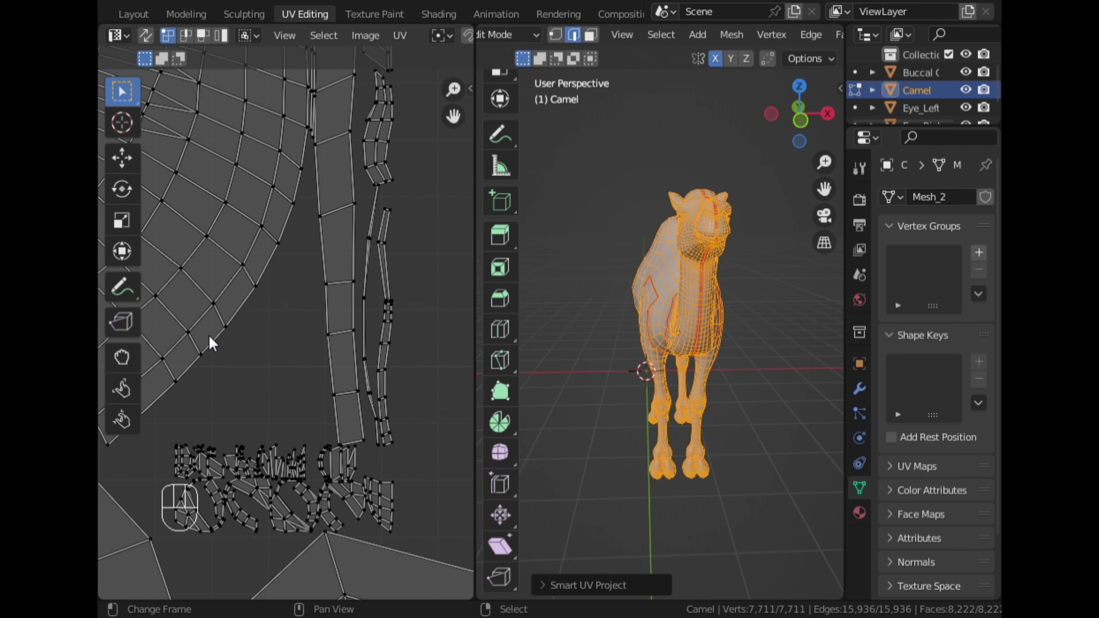
pyautogui.scroll(-5, 209, 335)
pyautogui.moveTo(222, 276); pyautogui.dragTo(252, 443, button='middle')
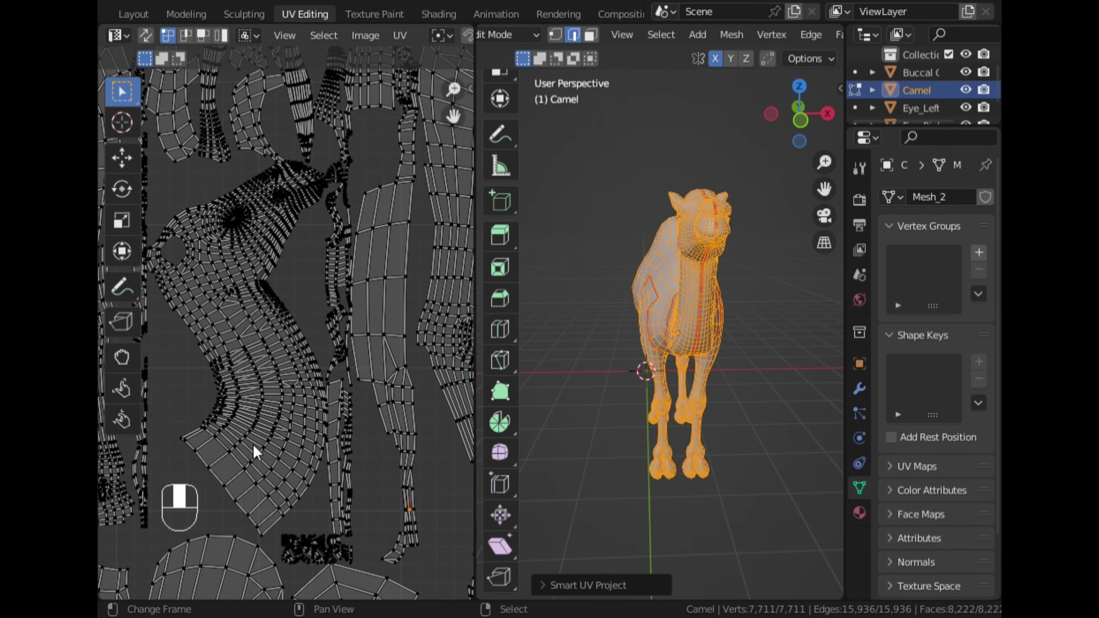
pyautogui.scroll(2, 252, 444)
pyautogui.scroll(-2, 216, 334)
pyautogui.scroll(2, 188, 282)
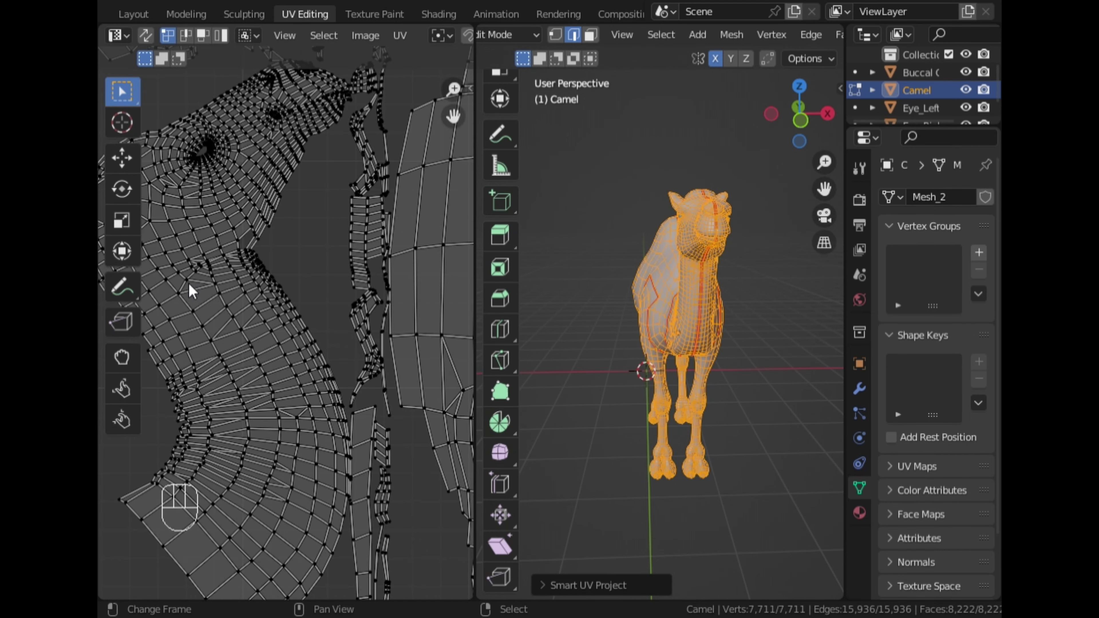
pyautogui.scroll(-3, 188, 282)
pyautogui.moveTo(191, 285); pyautogui.dragTo(363, 97, button='middle')
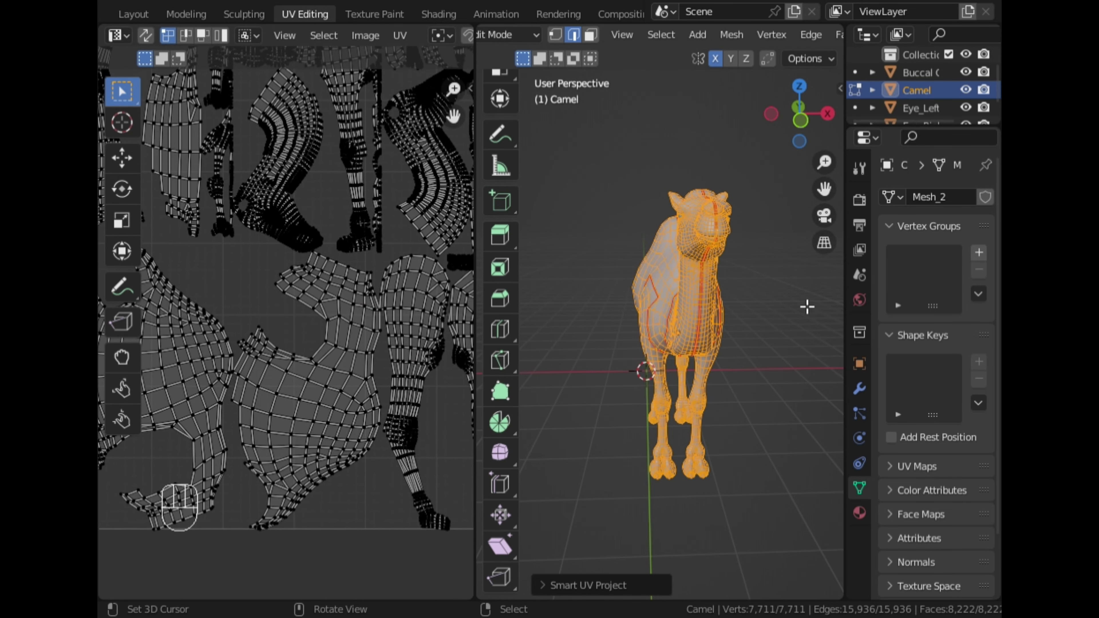
# Step: Open the Texture Paint workspace and add a Camel Base Color paint slot at 3072 × 3072 px
pyautogui.click(807, 307)
pyautogui.click(374, 15)
pyautogui.click(979, 260)
pyautogui.click(952, 277)
pyautogui.click(910, 340)
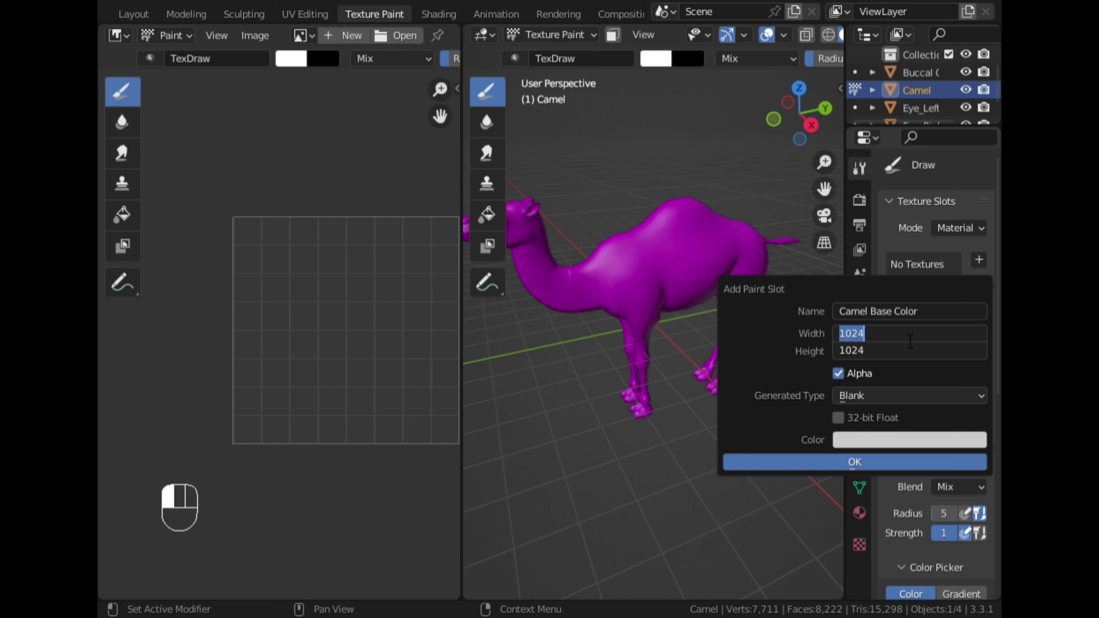
pyautogui.write('307')
pyautogui.press('Return')
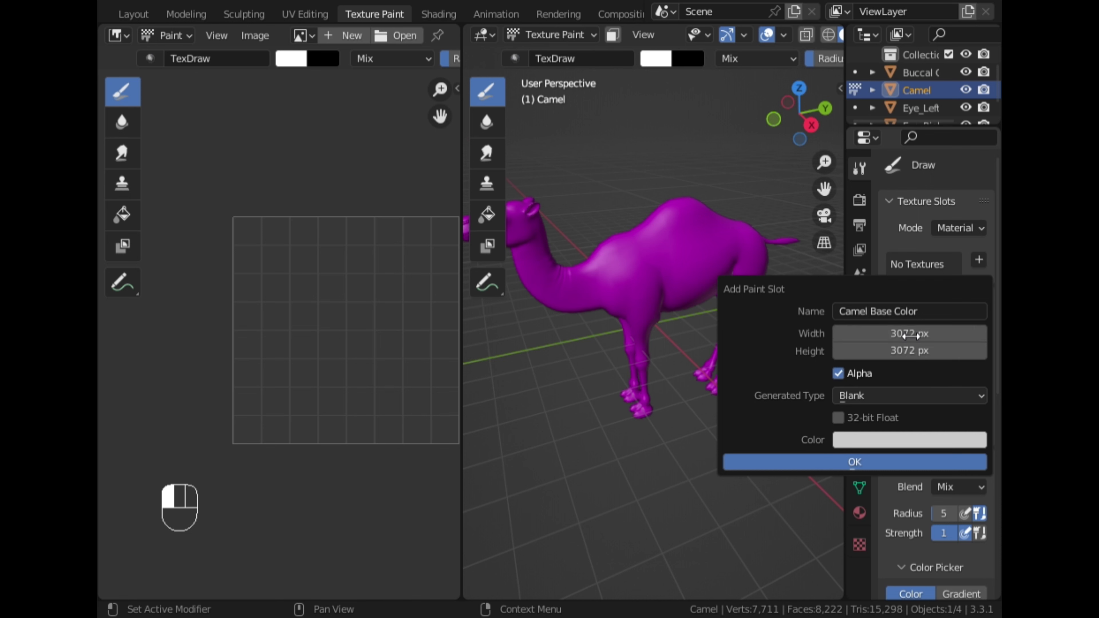
pyautogui.click(784, 463)
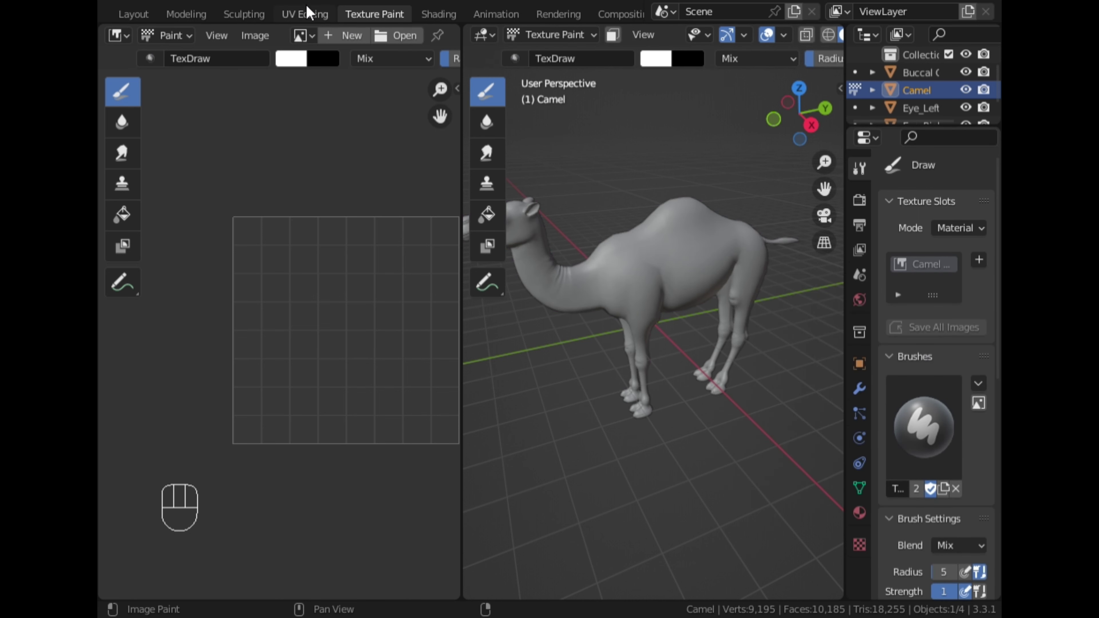
# Step: In the UV Editing workspace, select the whole mesh and check its UV layout against the new base color image
pyautogui.click(305, 14)
pyautogui.press('a')
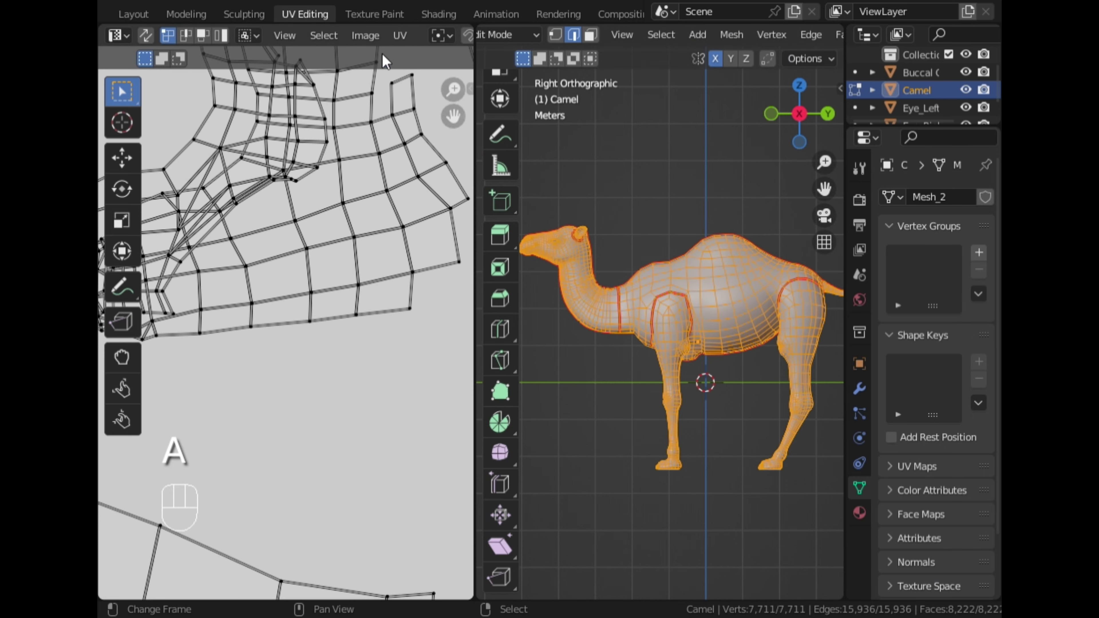
pyautogui.scroll(6, 298, 286)
pyautogui.scroll(-6, 311, 272)
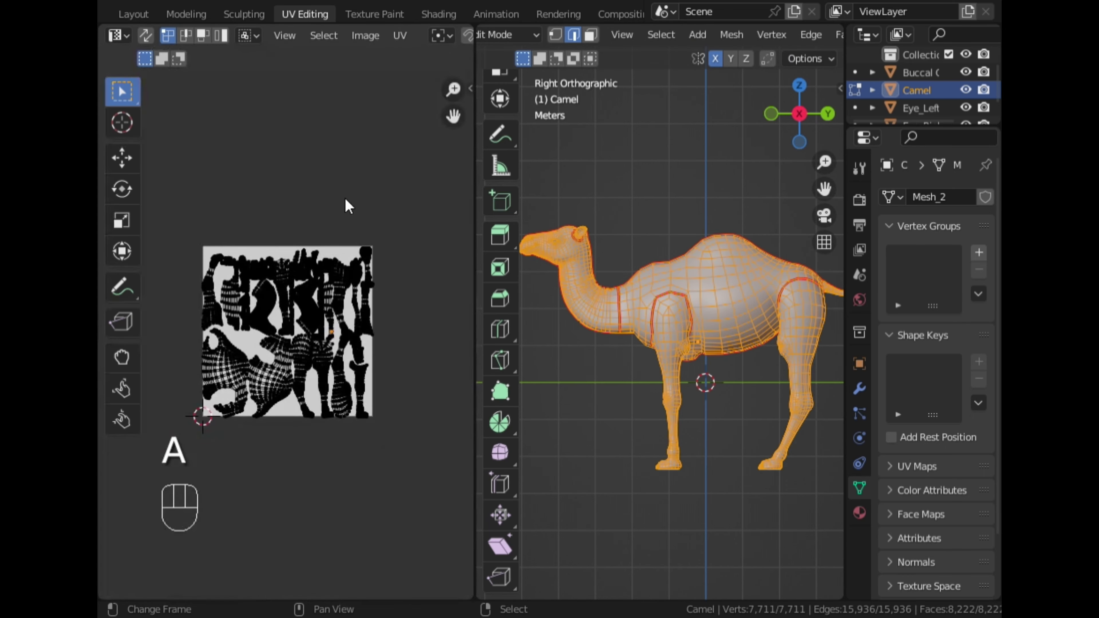
# Step: Return to the Texture Paint workspace, switch the camel to Object Mode and deselect everything
pyautogui.click(370, 14)
pyautogui.scroll(-6, 334, 313)
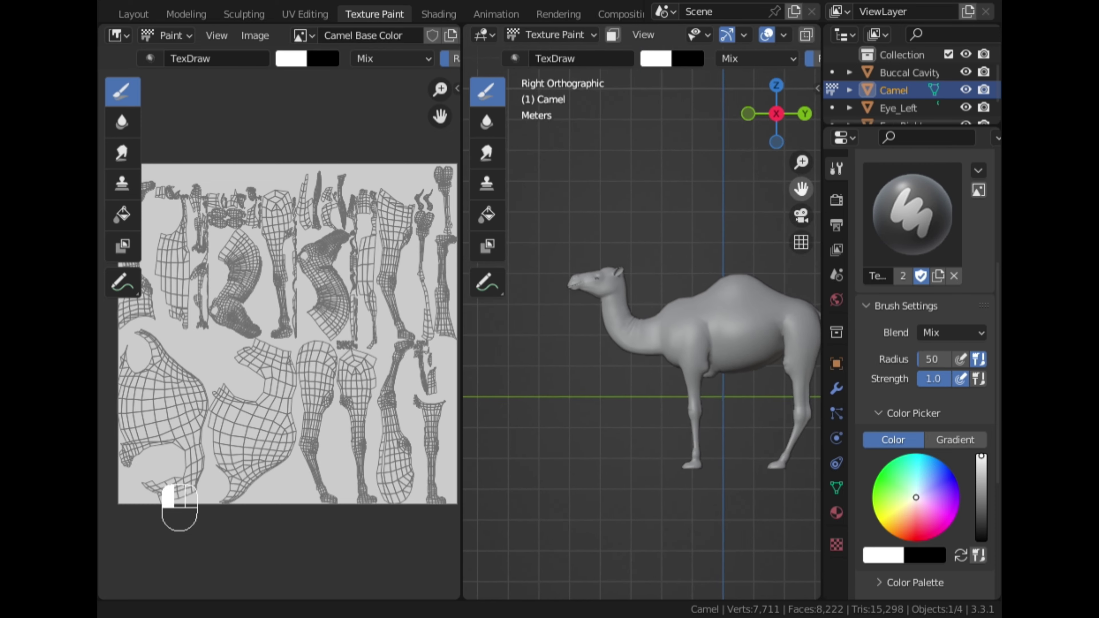
pyautogui.click(554, 35)
pyautogui.click(538, 54)
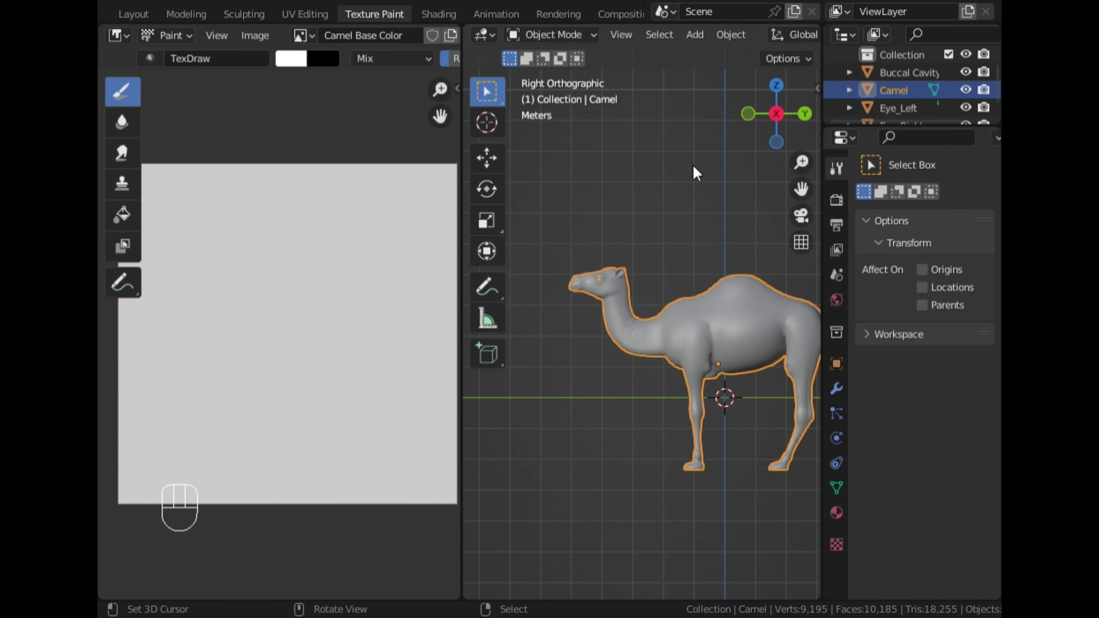
pyautogui.scroll(-1, 674, 200)
pyautogui.click(673, 200)
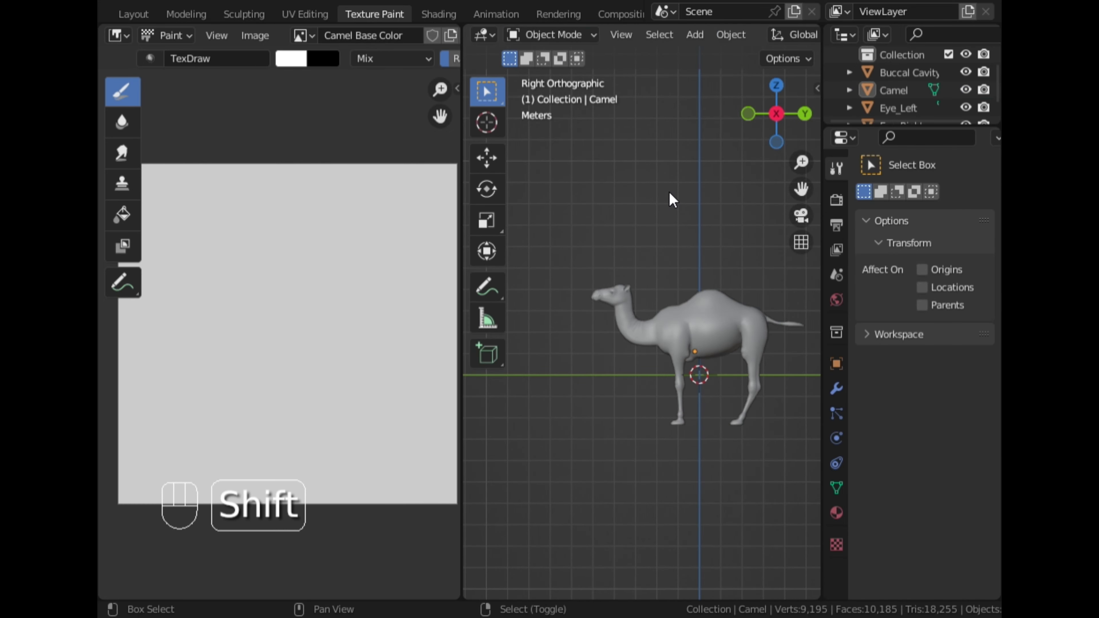
# Step: Add the camel photo to the scene as an image and scale it up larger than the model
pyautogui.hotkey('shift', 'a')
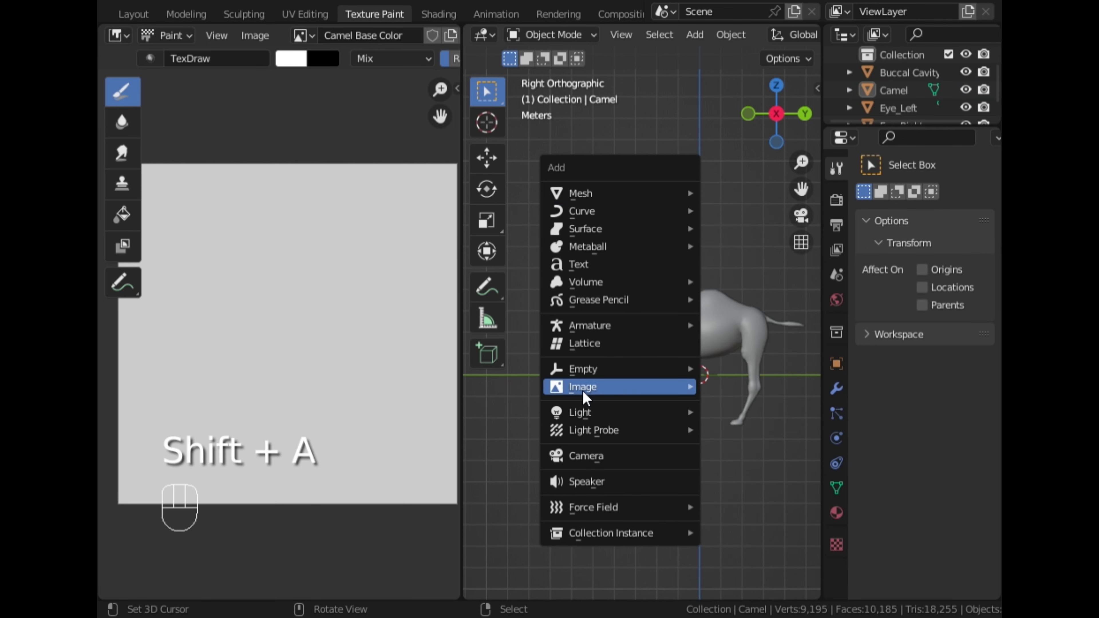
pyautogui.moveTo(584, 389)
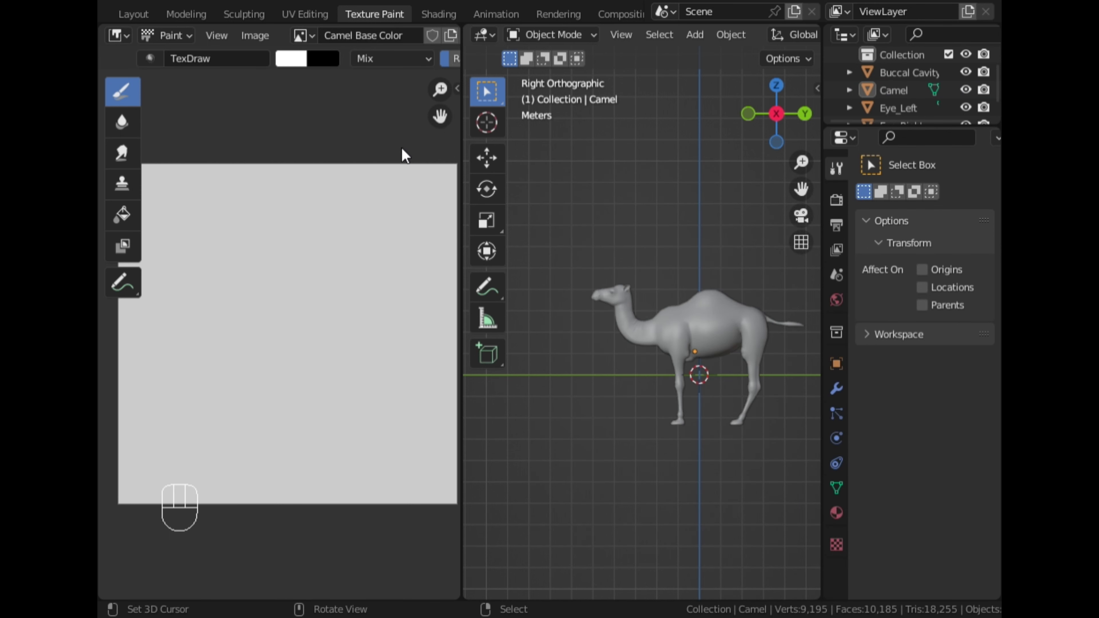
pyautogui.click(877, 535)
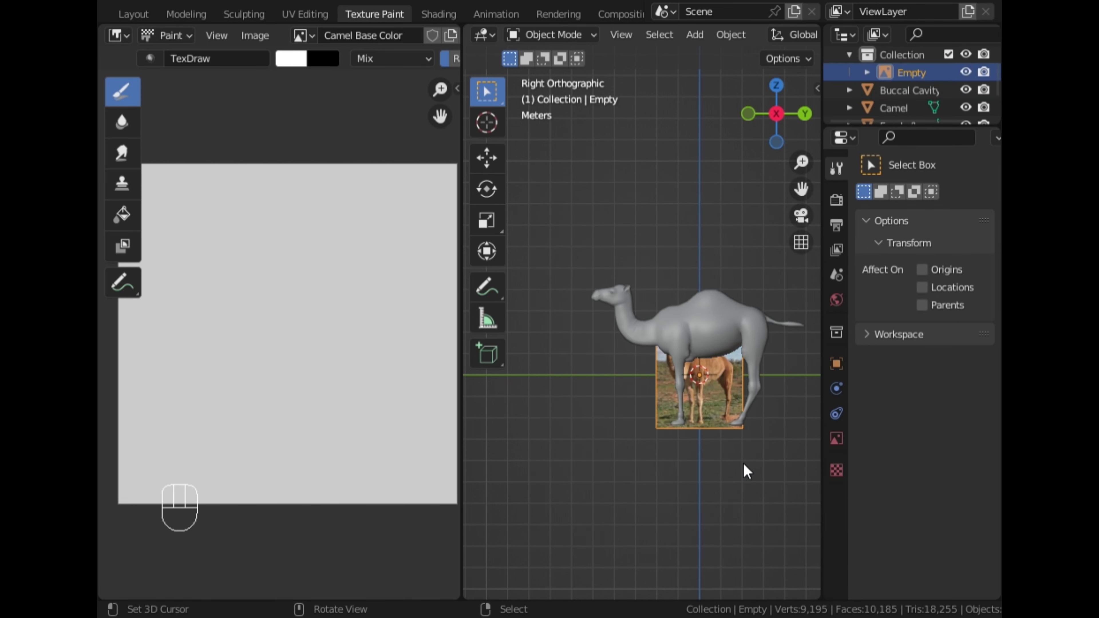
pyautogui.press('s')
pyautogui.click(796, 576)
# Step: Raise the camel photo and move it back along the X axis so it stands behind the model
pyautogui.click(486, 158)
pyautogui.moveTo(699, 298); pyautogui.dragTo(699, 193)
pyautogui.moveTo(606, 433); pyautogui.dragTo(731, 463, button='middle')
pyautogui.scroll(-3, 714, 411)
pyautogui.moveTo(722, 284); pyautogui.dragTo(664, 276)
# Step: Exclude the camel photo from renders, toggle its viewport visibility off and on, and enlarge the outliner
pyautogui.click(984, 72)
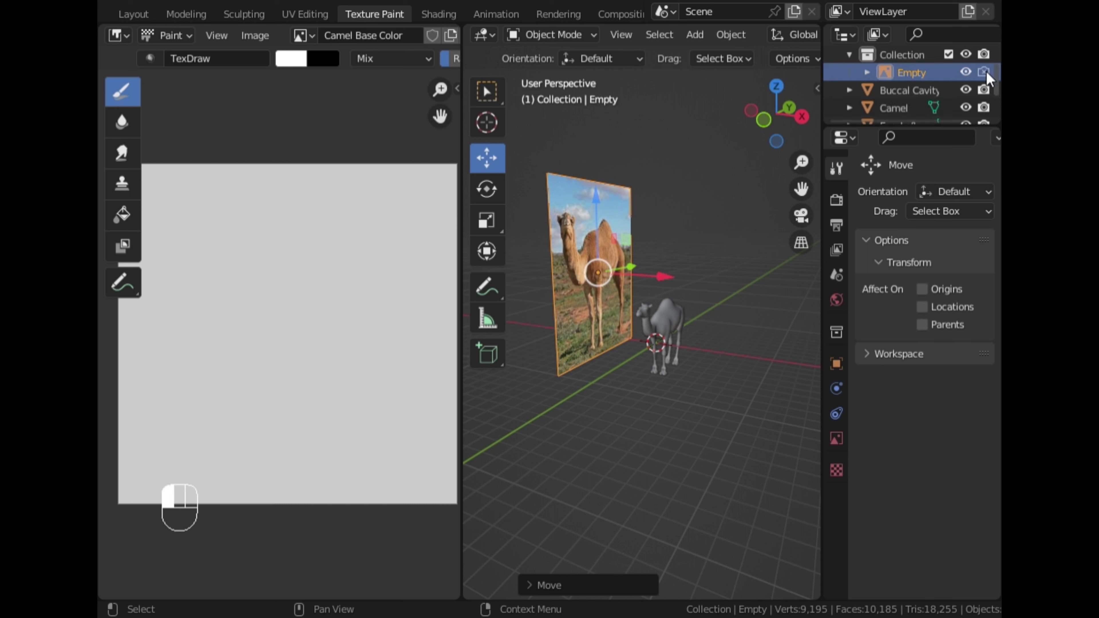
pyautogui.click(966, 72)
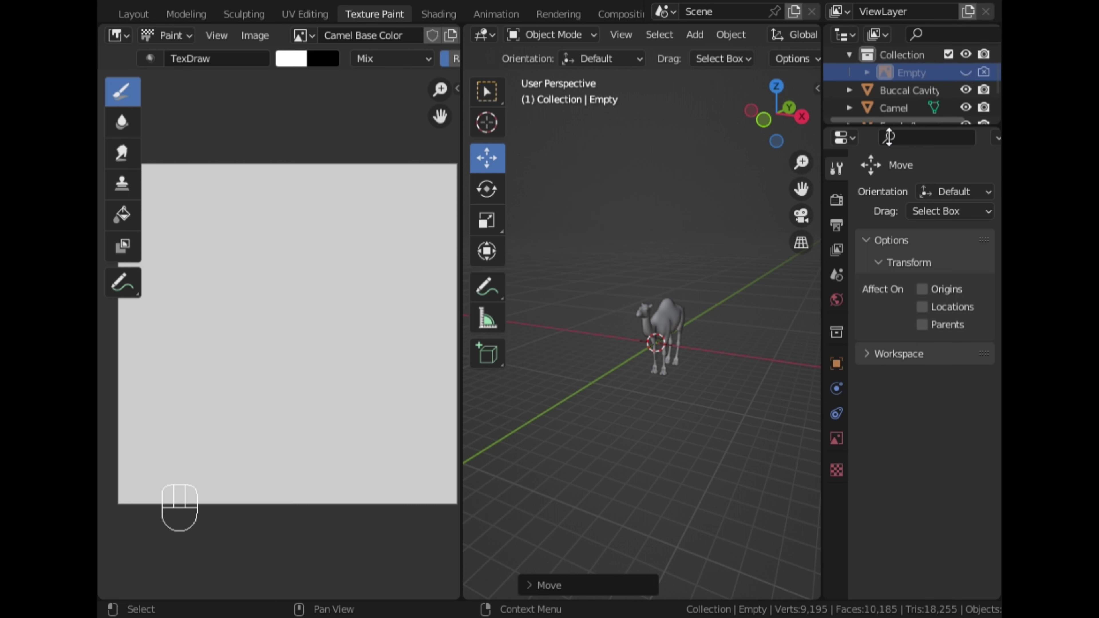
pyautogui.moveTo(885, 127); pyautogui.dragTo(869, 295)
pyautogui.click(965, 92)
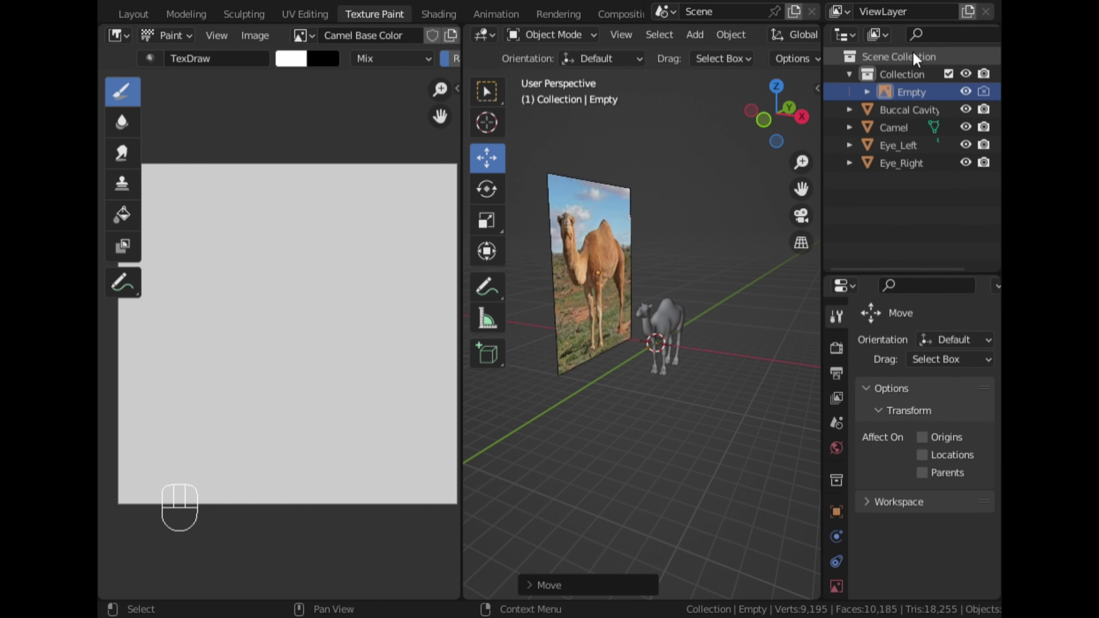
pyautogui.click(843, 35)
pyautogui.click(875, 35)
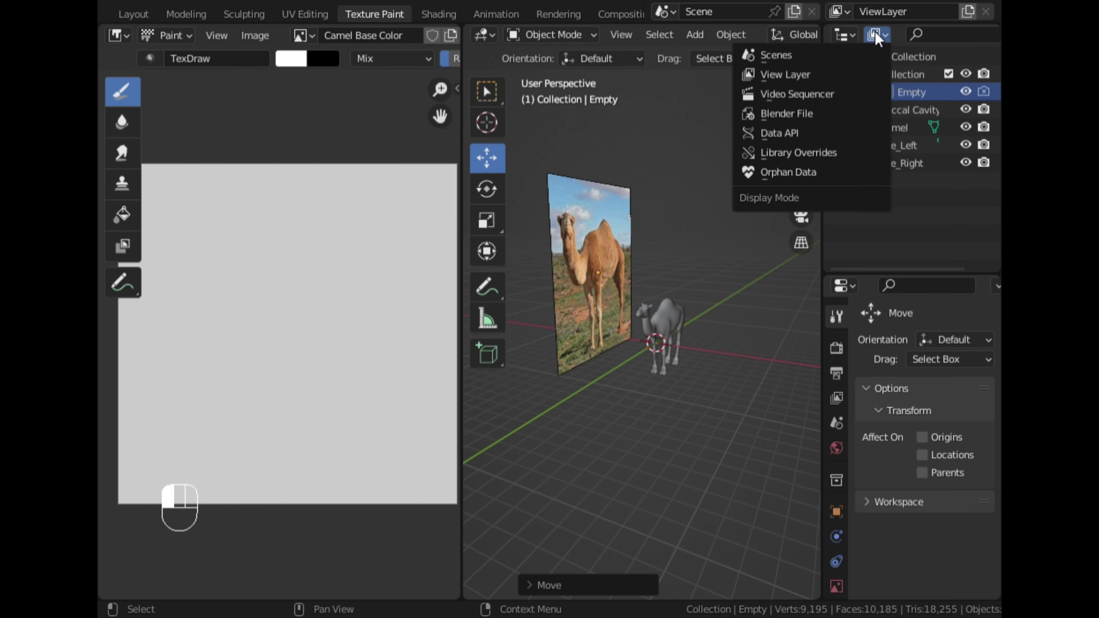
pyautogui.click(831, 75)
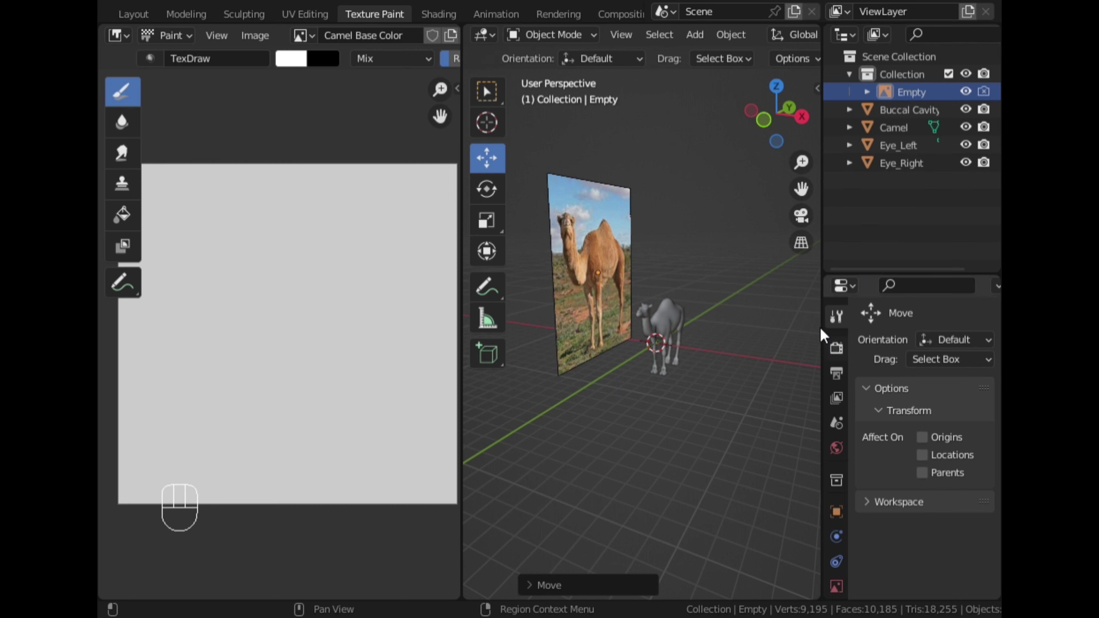
# Step: In the right side view, select the camel, shrink the outliner and switch the model to Texture Paint mode
pyautogui.click(801, 116)
pyautogui.scroll(2, 748, 279)
pyautogui.rightClick(720, 331)
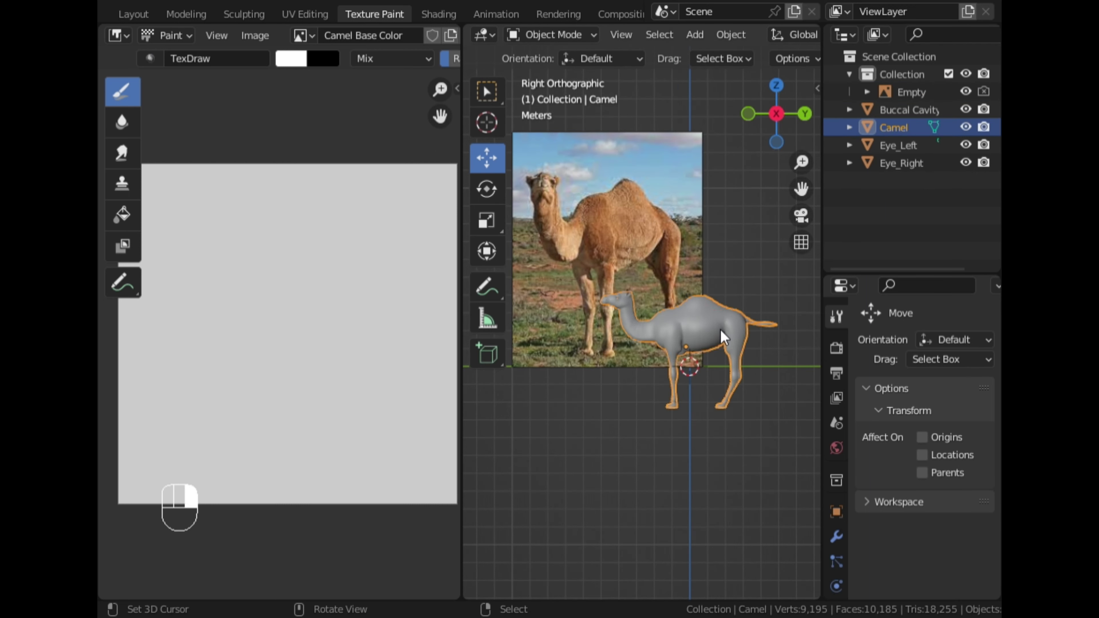
pyautogui.moveTo(869, 278); pyautogui.dragTo(869, 78)
pyautogui.scroll(1, 705, 435)
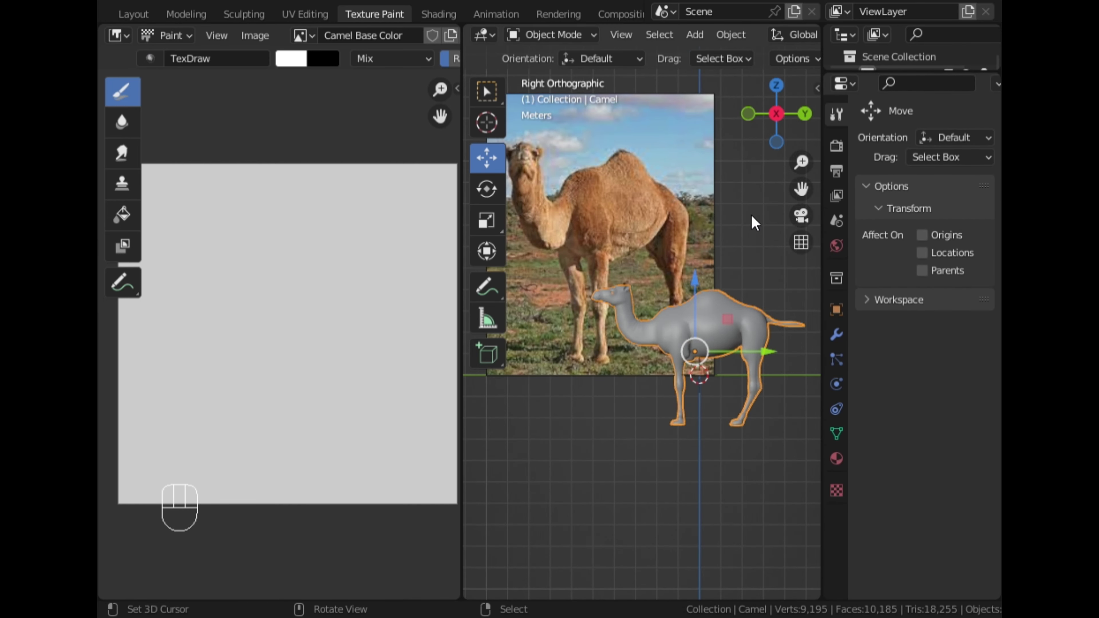
pyautogui.click(523, 34)
pyautogui.click(559, 153)
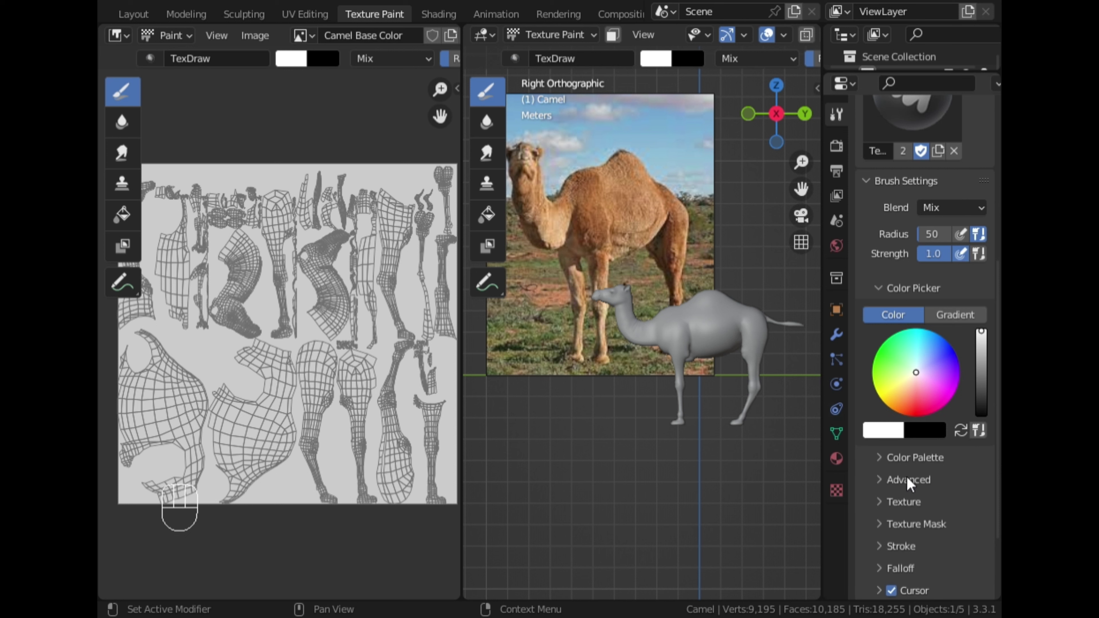
# Step: Create a new color palette, sample the light tan of the photographed camel's neck and add it as a swatch
pyautogui.click(882, 430)
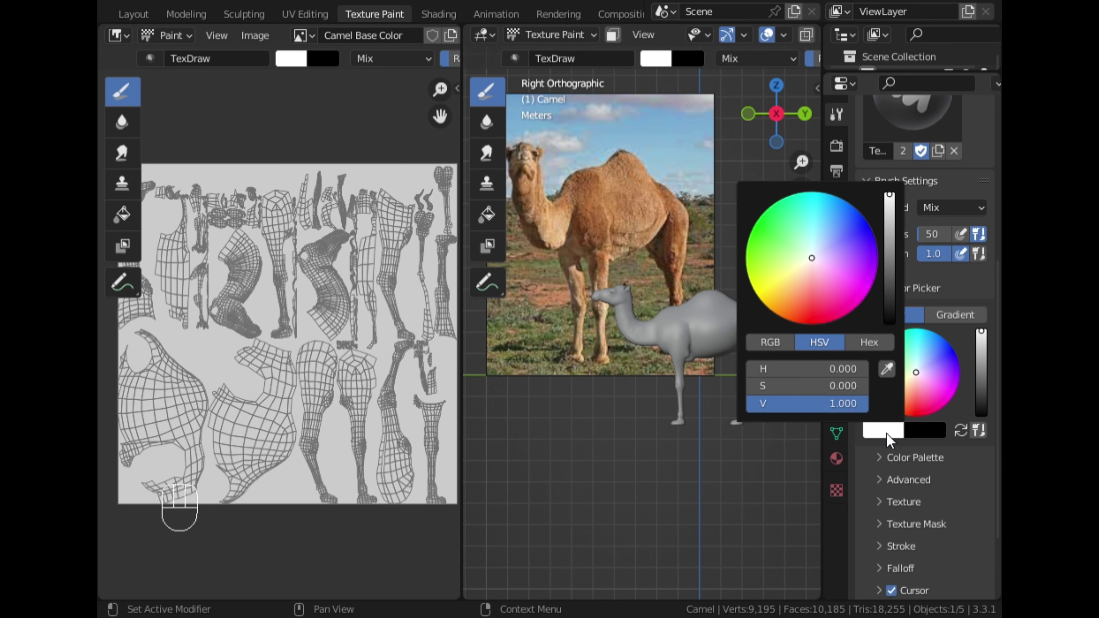
pyautogui.click(904, 457)
pyautogui.click(906, 481)
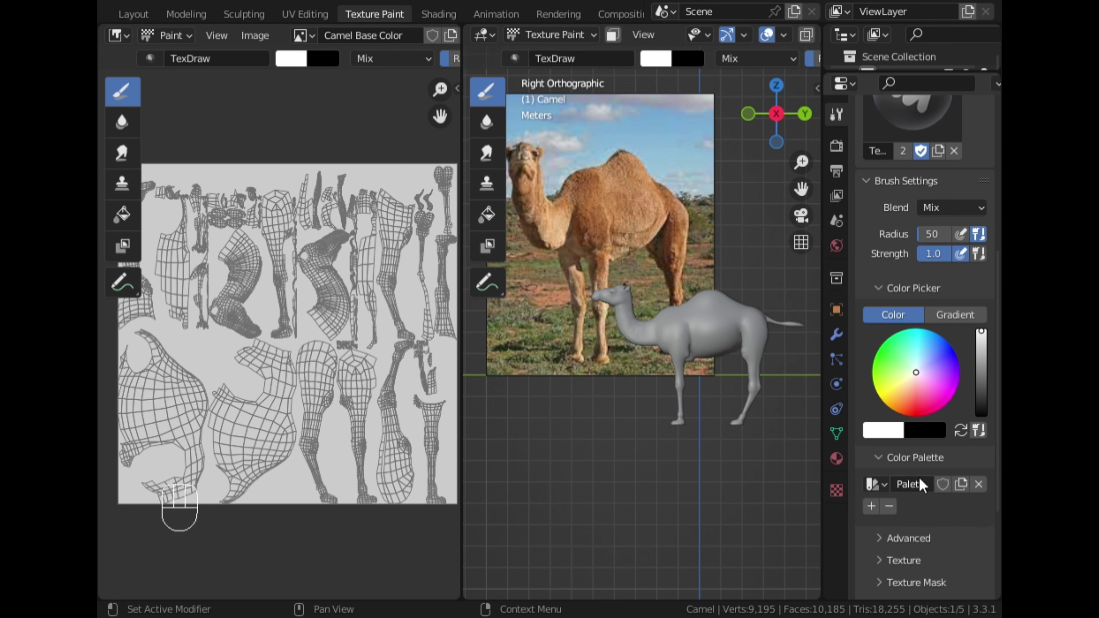
pyautogui.click(883, 428)
pyautogui.click(889, 372)
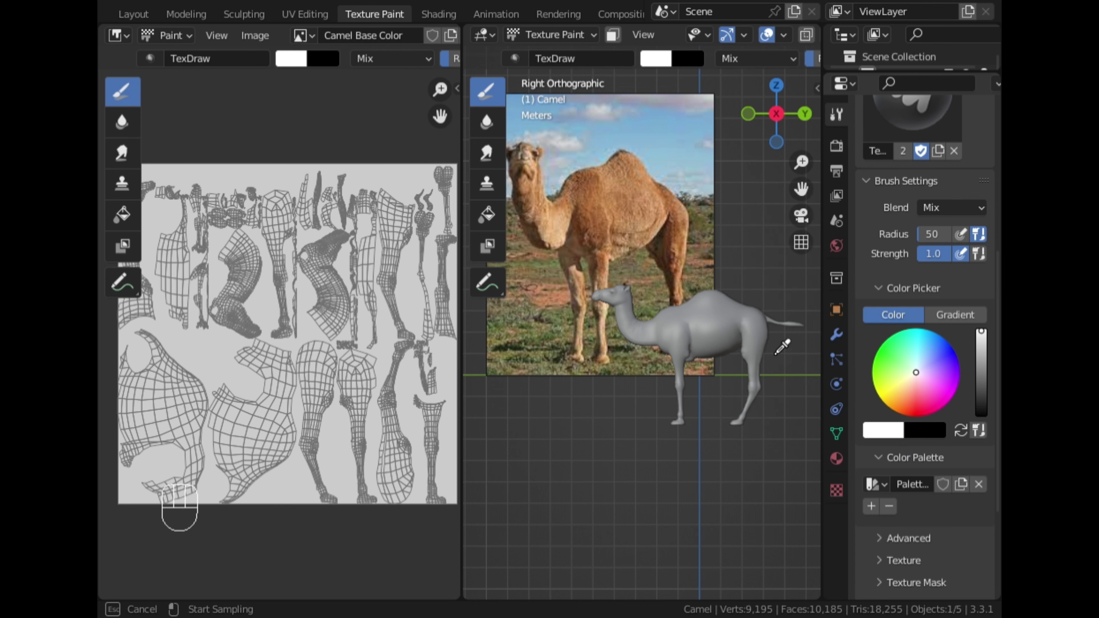
pyautogui.click(552, 236)
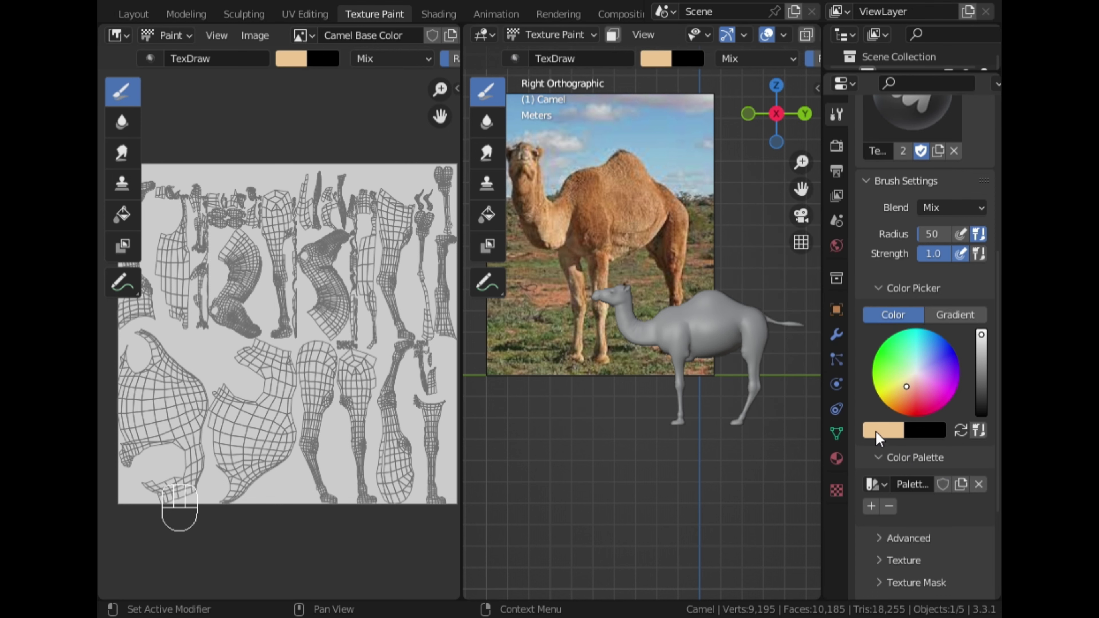
pyautogui.scroll(2, 735, 358)
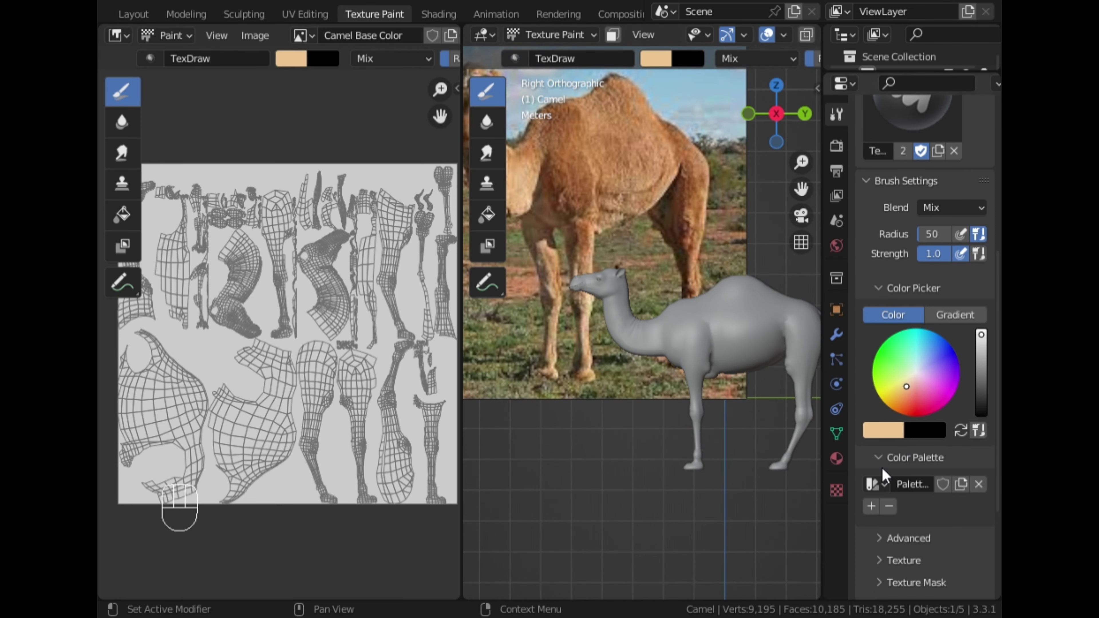
pyautogui.click(871, 506)
# Step: Sample a medium brown and a dark reddish brown from the camel photo and add both to the palette
pyautogui.scroll(-1, 590, 213)
pyautogui.press('s')
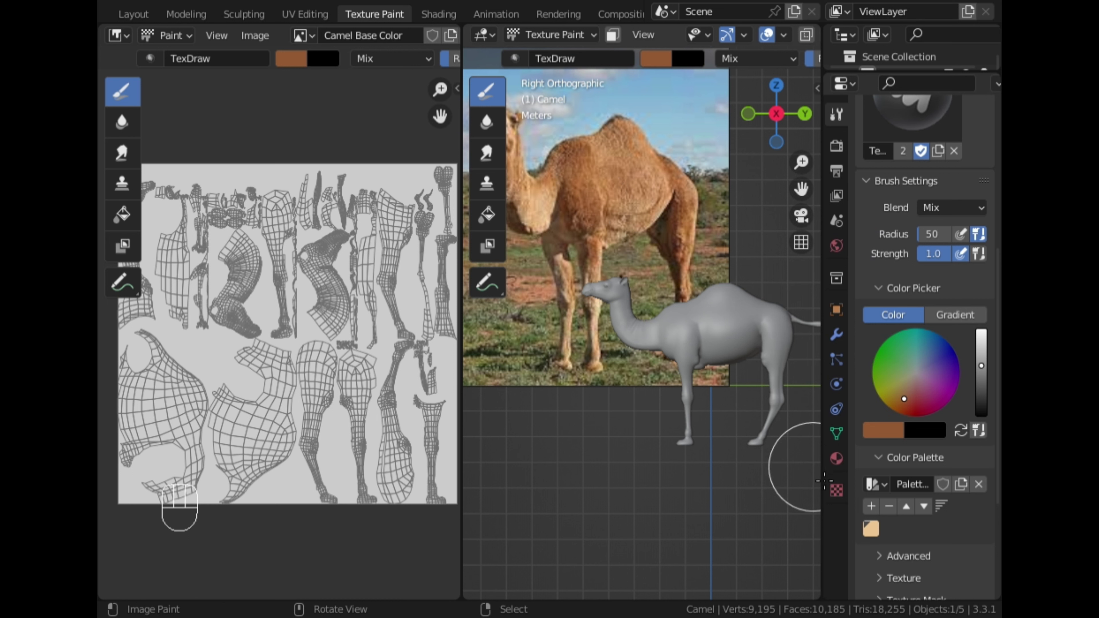
pyautogui.click(875, 505)
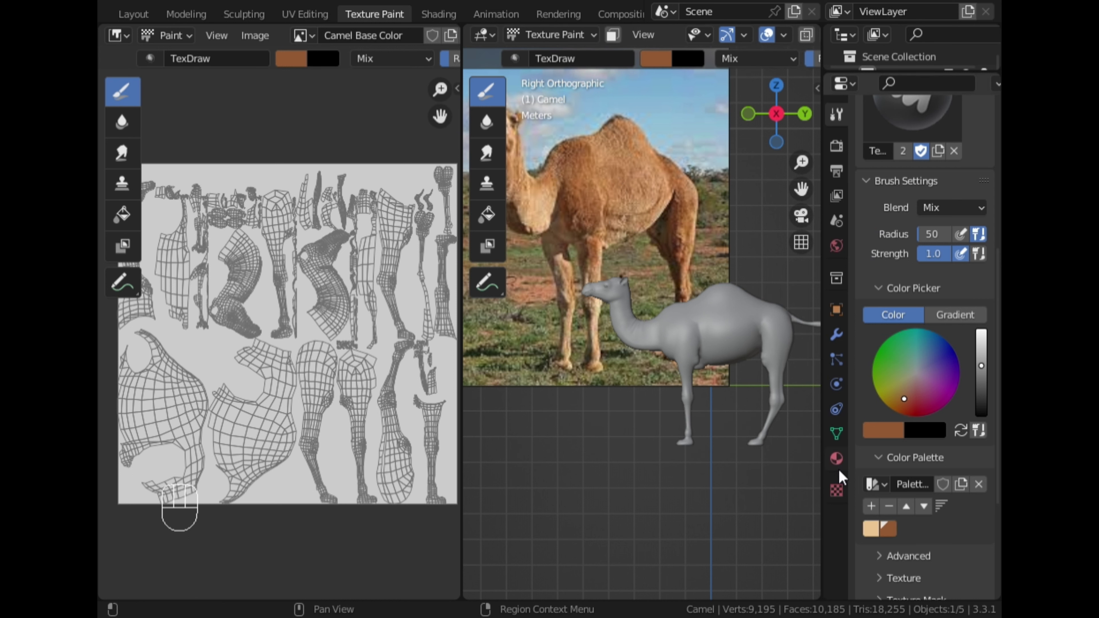
pyautogui.moveTo(801, 191); pyautogui.dragTo(861, 233)
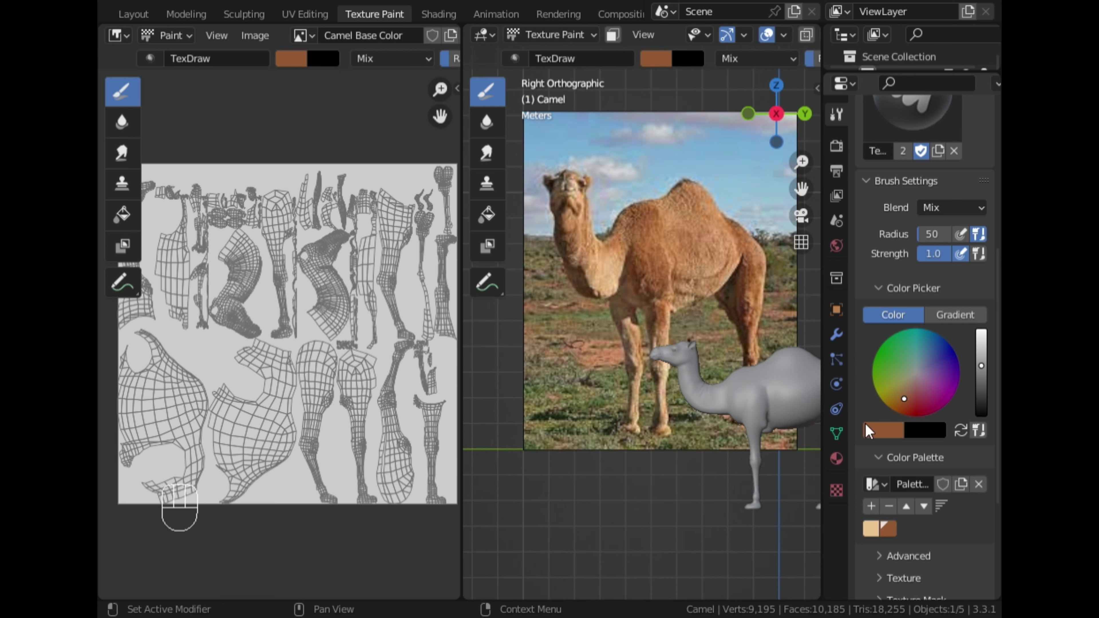
pyautogui.click(894, 432)
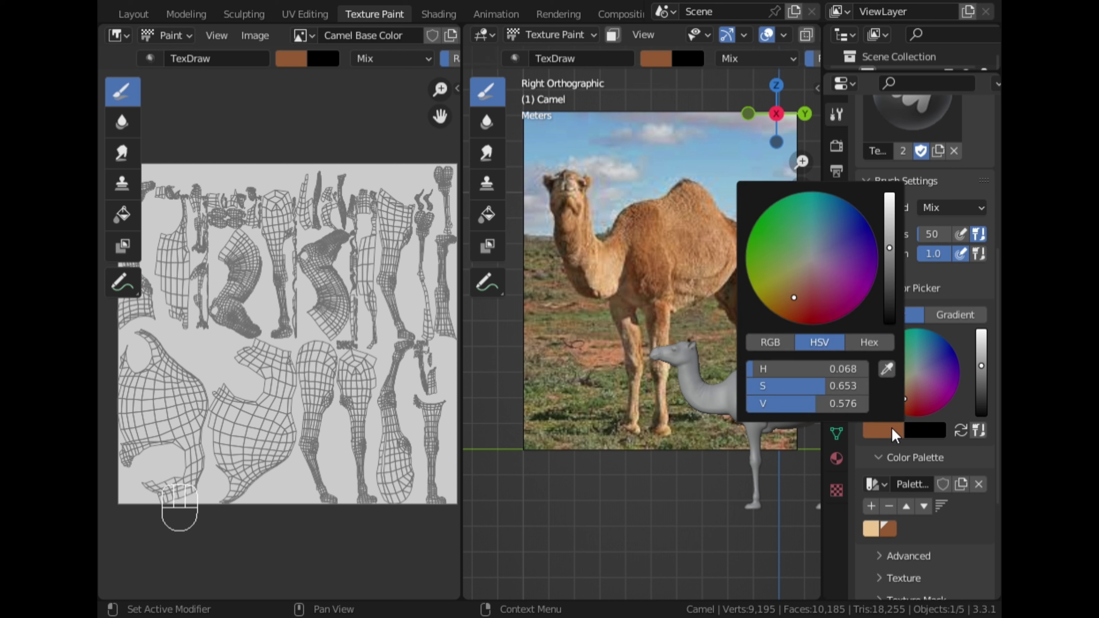
pyautogui.click(887, 372)
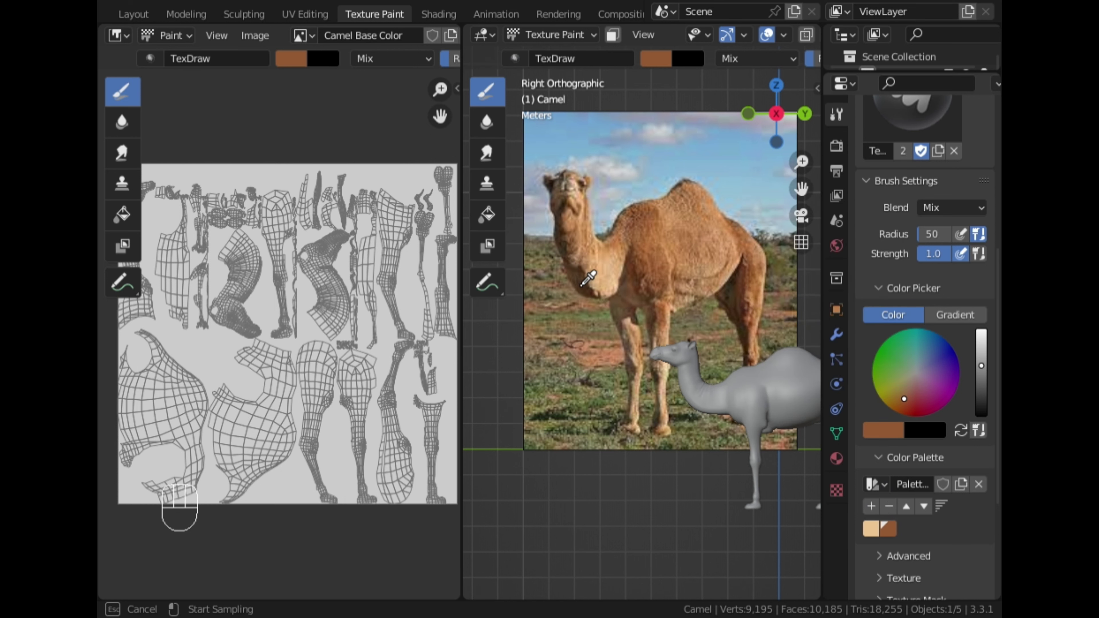
pyautogui.click(570, 233)
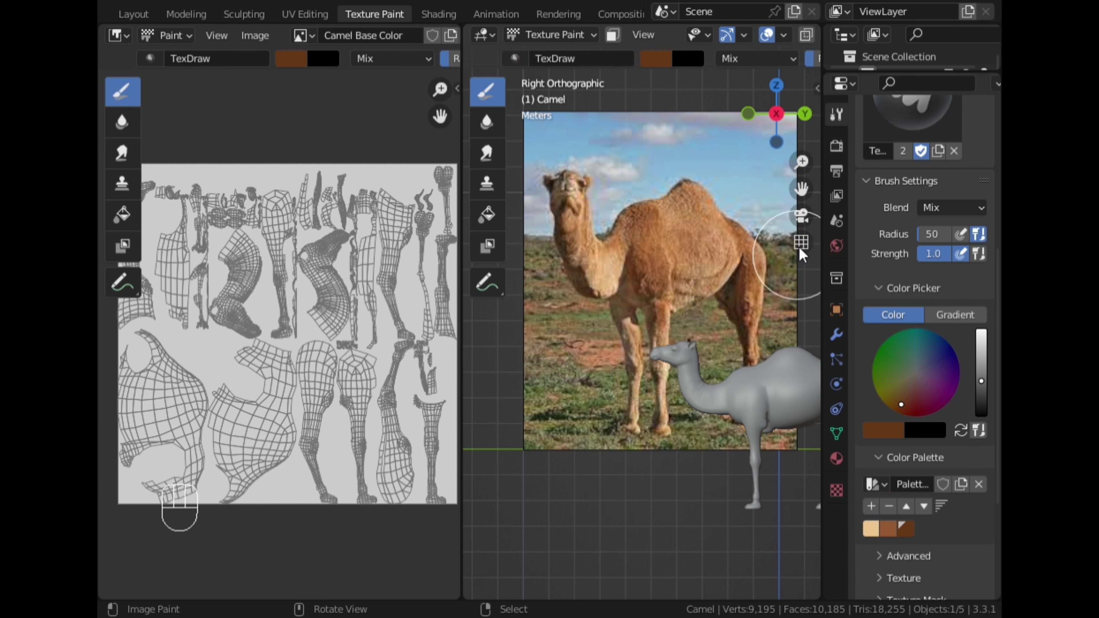
# Step: Sample the orange-brown of the photographed camel's hump and add it to the palette
pyautogui.moveTo(803, 191); pyautogui.dragTo(774, 195)
pyautogui.click(887, 432)
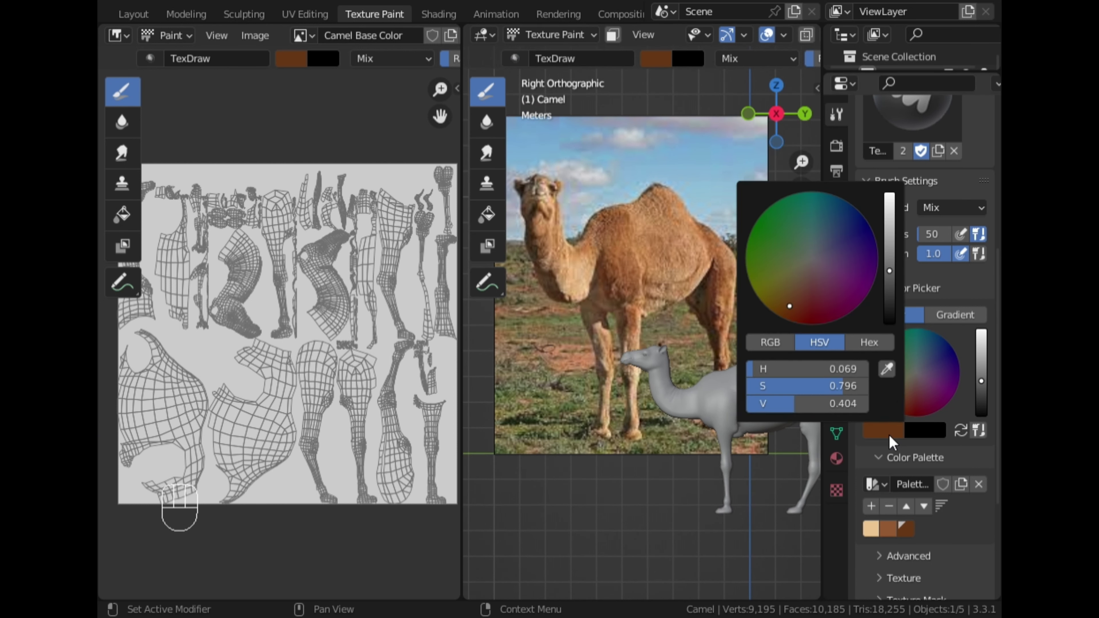
pyautogui.click(886, 369)
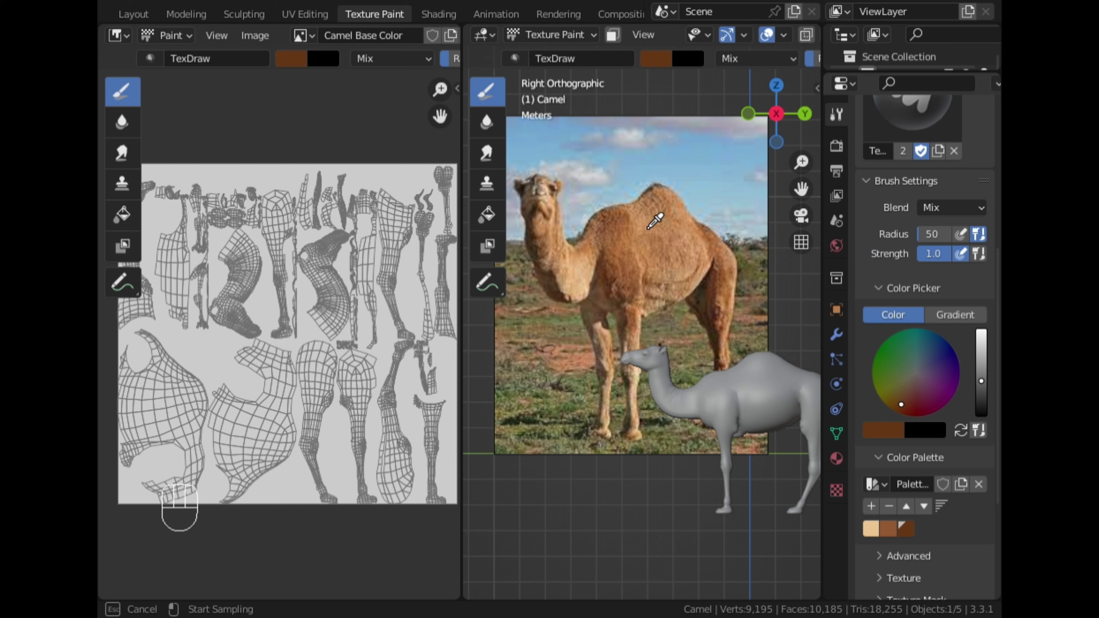
pyautogui.click(655, 221)
pyautogui.click(872, 507)
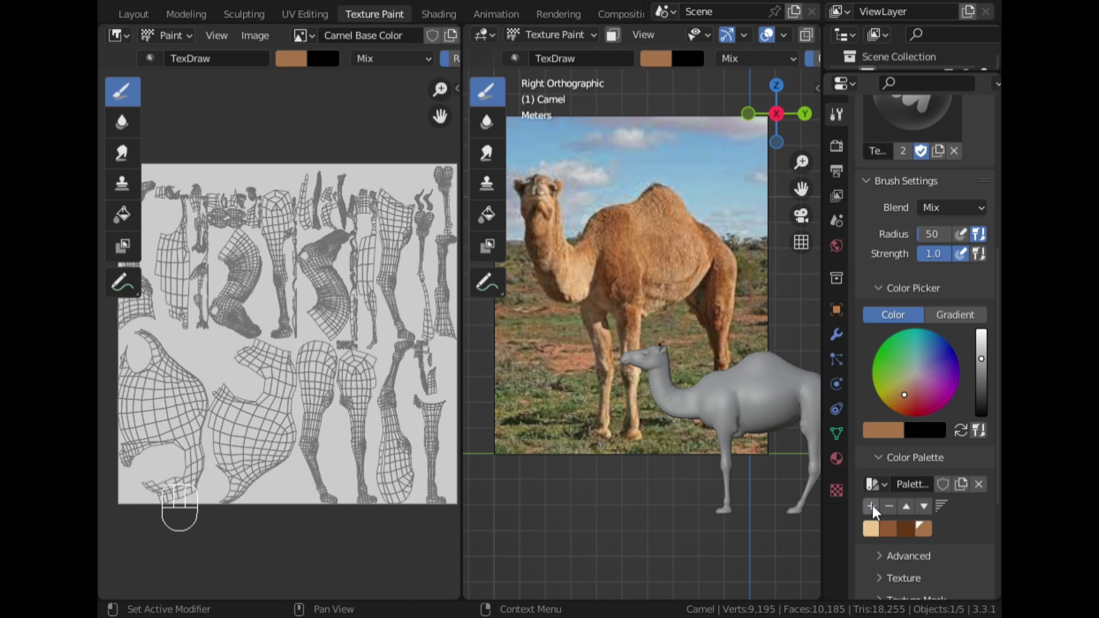
# Step: Fill the whole camel model with the light tan palette color using the Fill tool
pyautogui.scroll(-5, 900, 538)
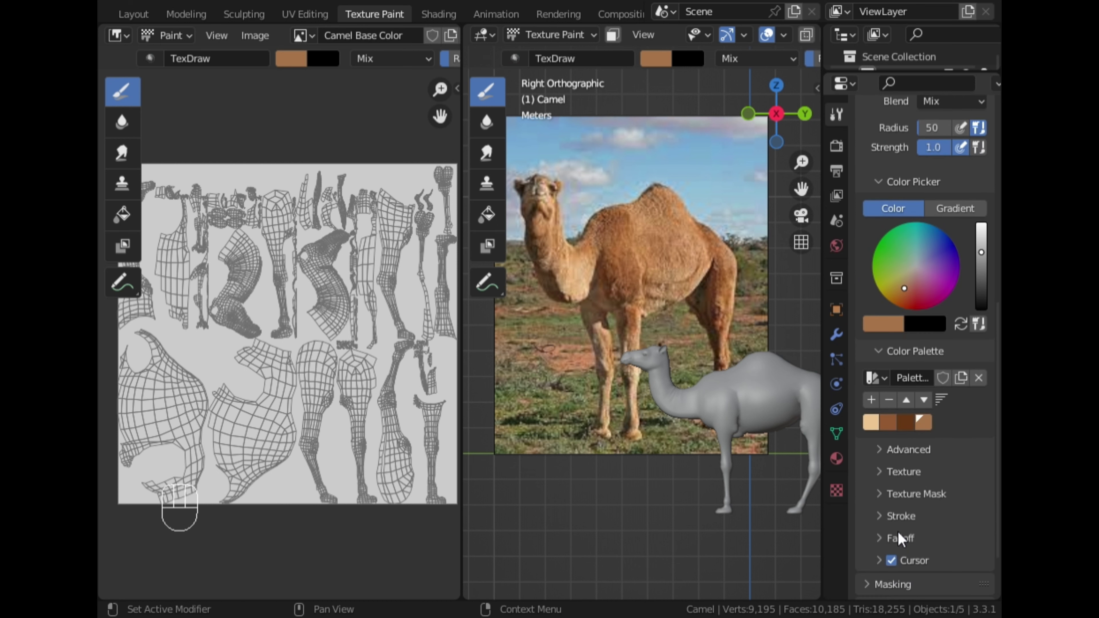
pyautogui.click(487, 215)
pyautogui.click(870, 402)
pyautogui.click(753, 400)
pyautogui.keyDown('shift'); pyautogui.moveTo(752, 401); pyautogui.dragTo(712, 406, button='middle'); pyautogui.keyUp('shift')
pyautogui.scroll(-5, 692, 35)
# Step: Inspect the filled camel in Material Preview shading, then return to Solid shading and the right side view
pyautogui.click(772, 35)
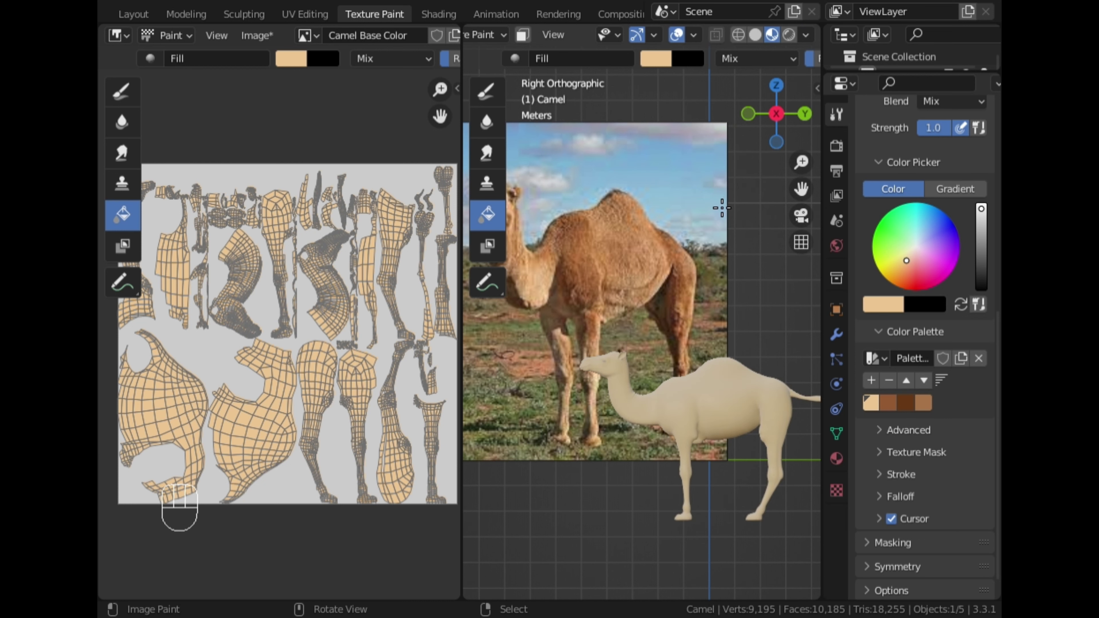
pyautogui.moveTo(591, 401); pyautogui.dragTo(717, 107, button='middle')
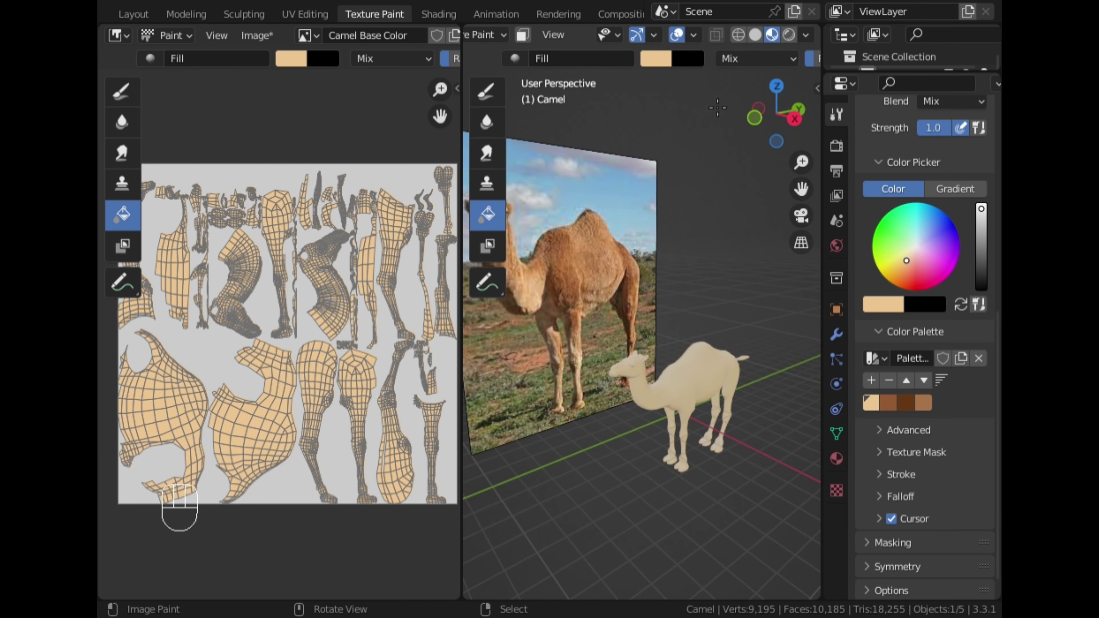
pyautogui.click(755, 35)
pyautogui.click(794, 119)
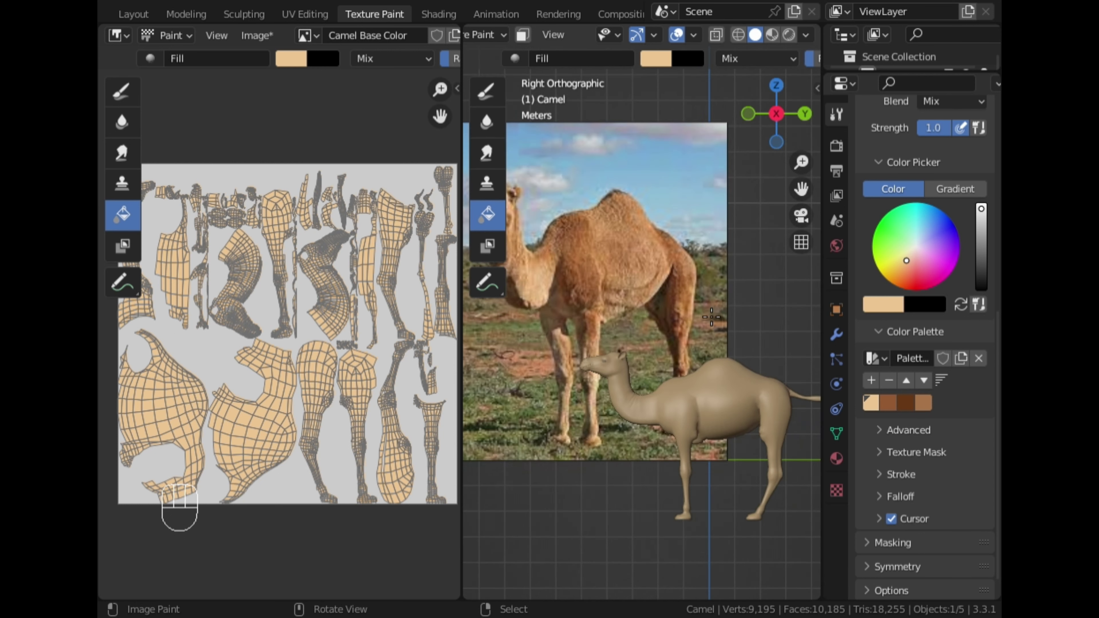
pyautogui.scroll(-2, 710, 319)
# Step: Switch to the Draw brush and set its blend mode to Overlay
pyautogui.click(485, 97)
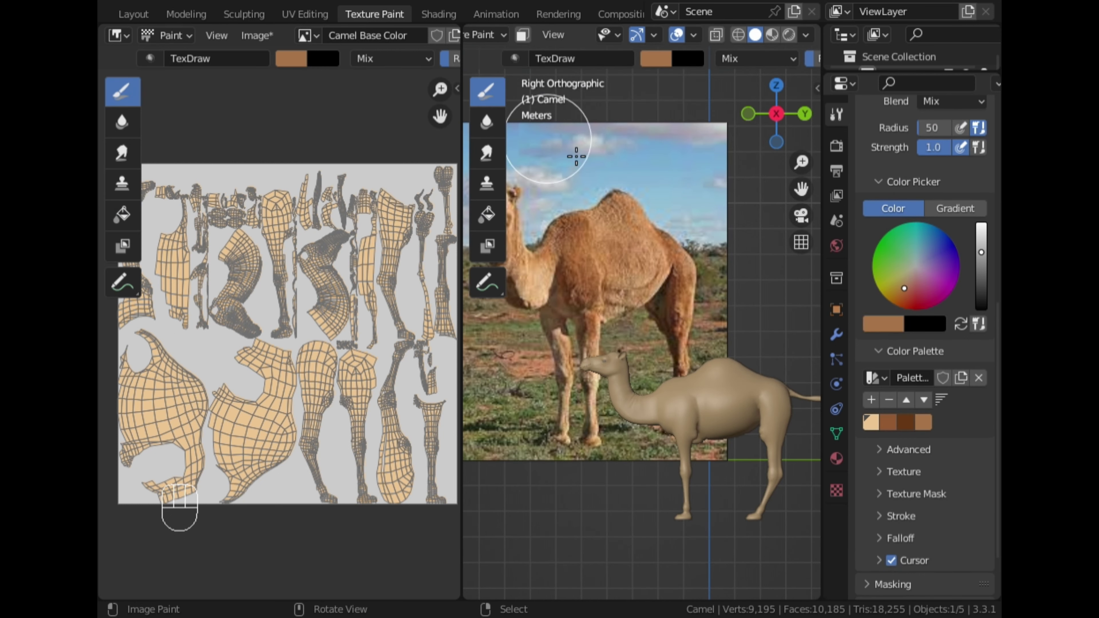
pyautogui.click(952, 138)
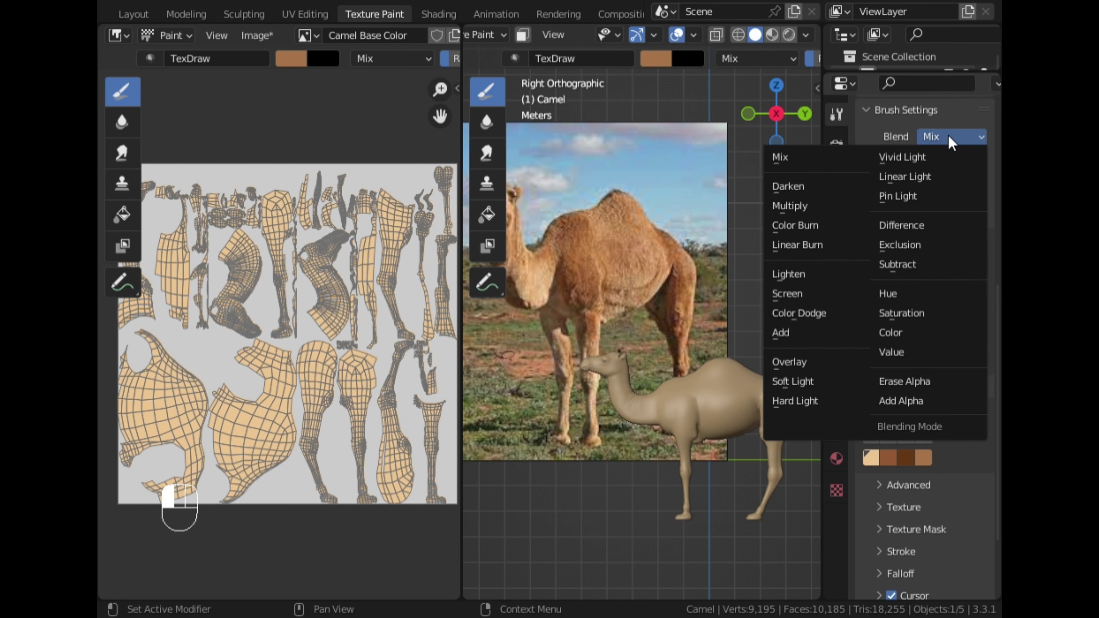
pyautogui.click(808, 367)
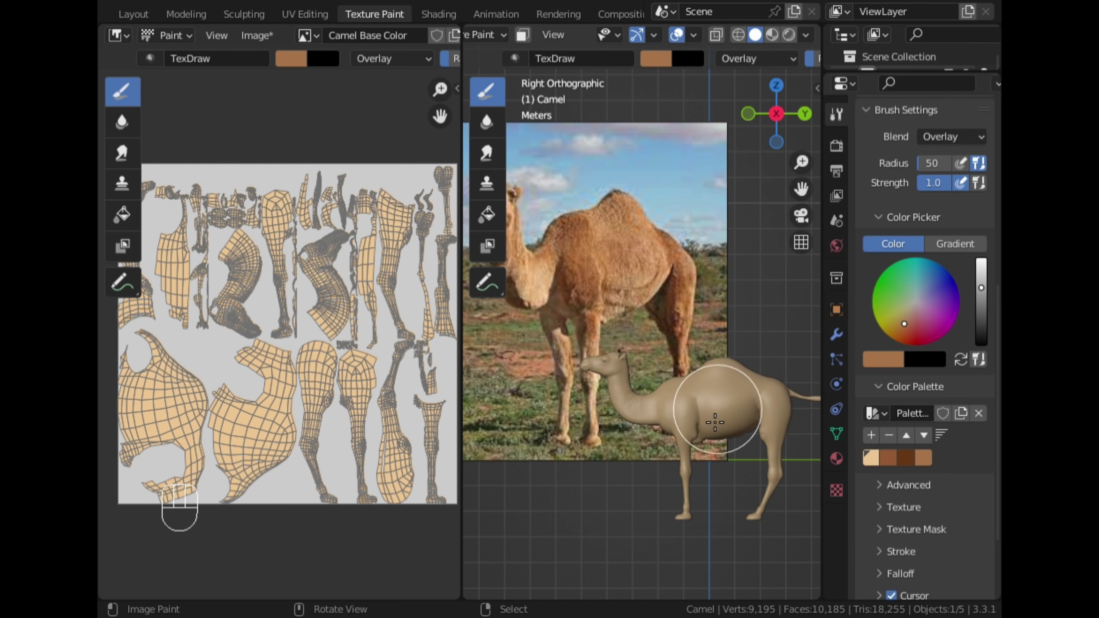
# Step: Mix an olive yellow, a red and a green on the color wheel and add each one to the palette
pyautogui.scroll(2, 675, 418)
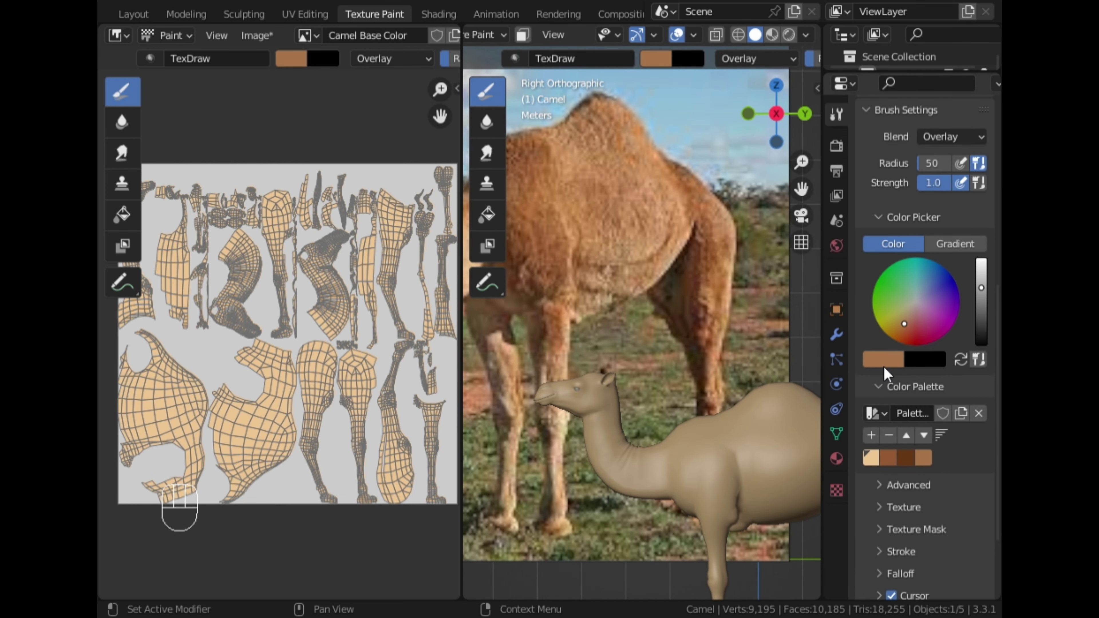
pyautogui.click(887, 320)
pyautogui.click(871, 435)
pyautogui.click(915, 327)
pyautogui.click(912, 331)
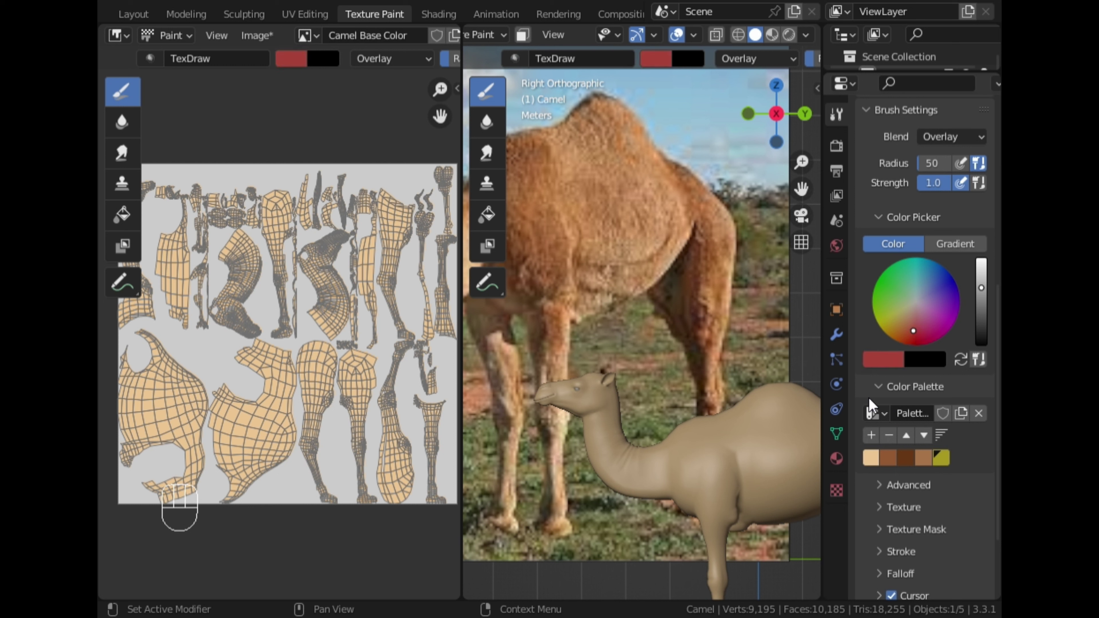
pyautogui.click(871, 435)
pyautogui.click(896, 277)
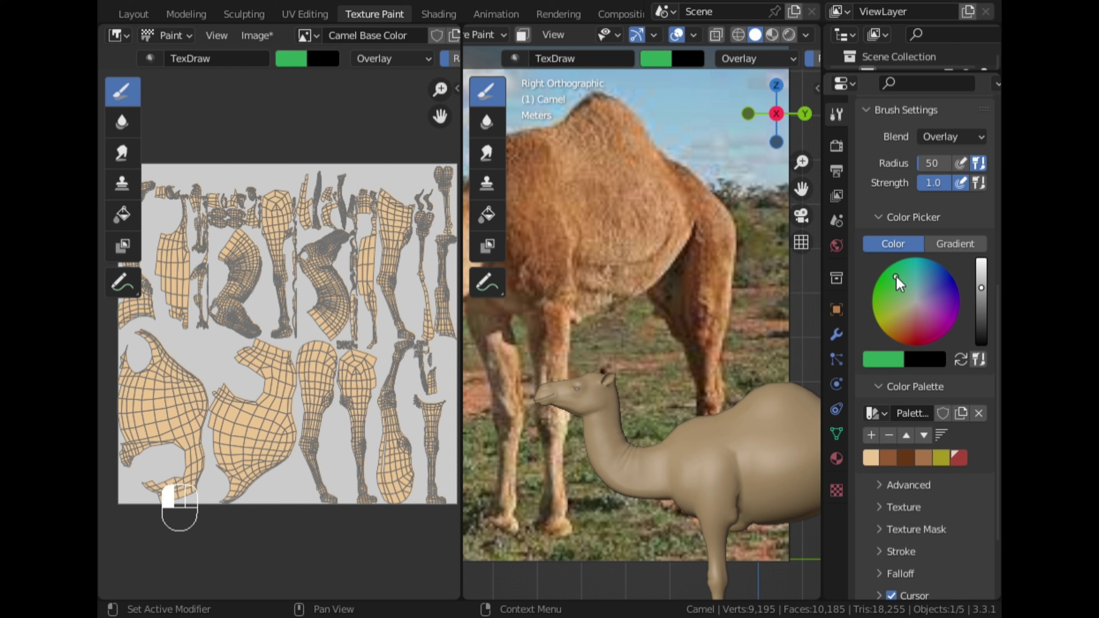
pyautogui.click(871, 436)
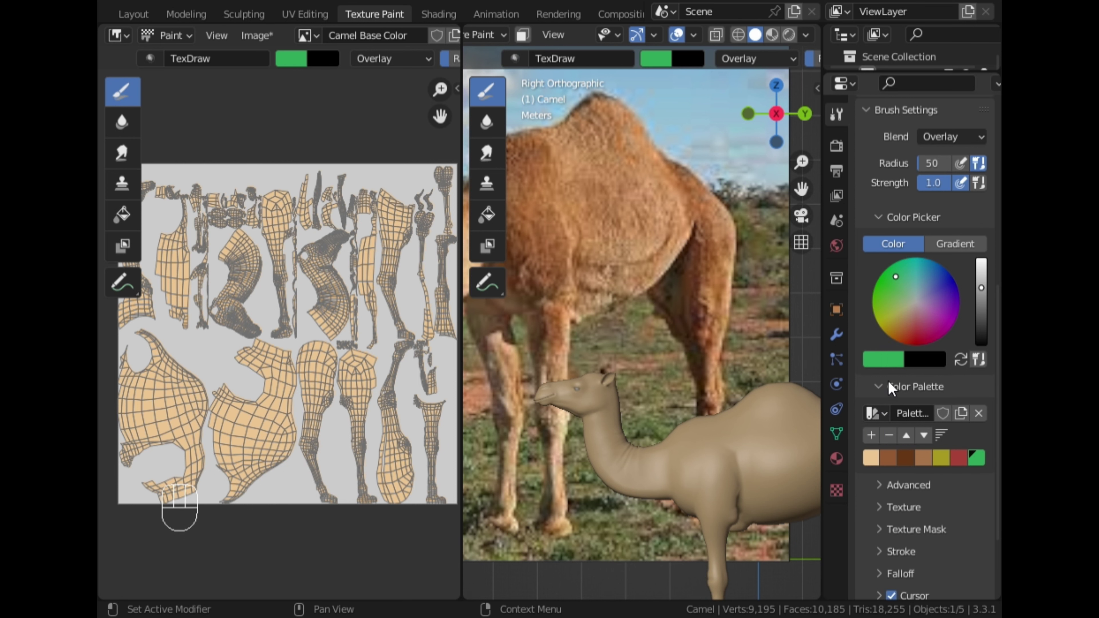
# Step: Choose the olive-yellow palette swatch as brush color, frame the camel in the front view and reduce the brush radius
pyautogui.moveTo(801, 189); pyautogui.dragTo(827, 115)
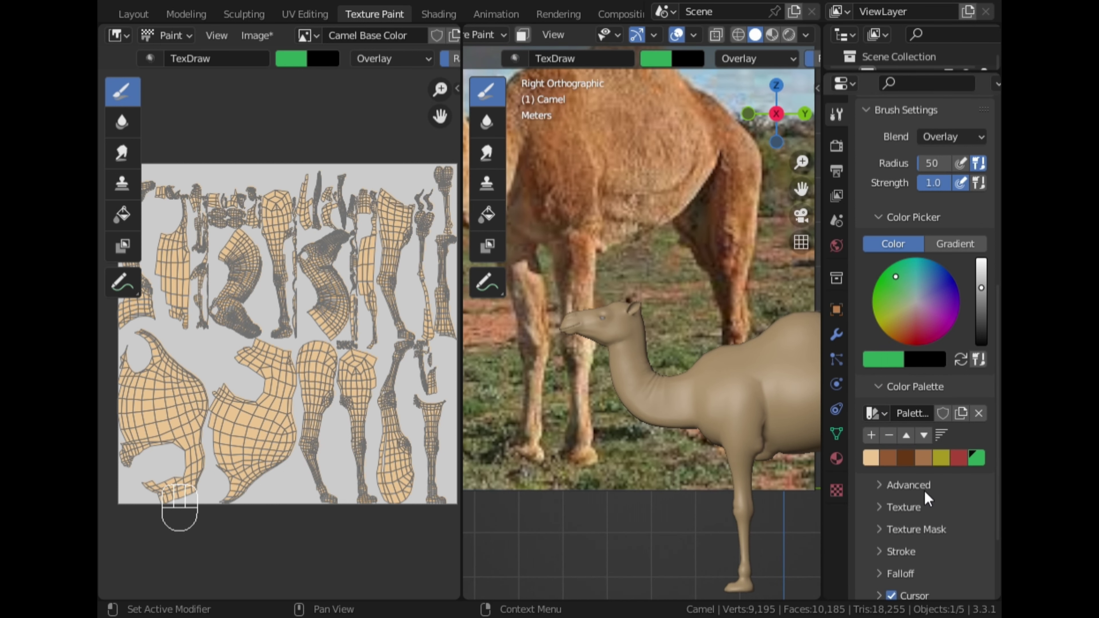
pyautogui.click(944, 460)
pyautogui.moveTo(623, 368); pyautogui.dragTo(717, 410, button='middle')
pyautogui.moveTo(801, 190); pyautogui.dragTo(749, 8)
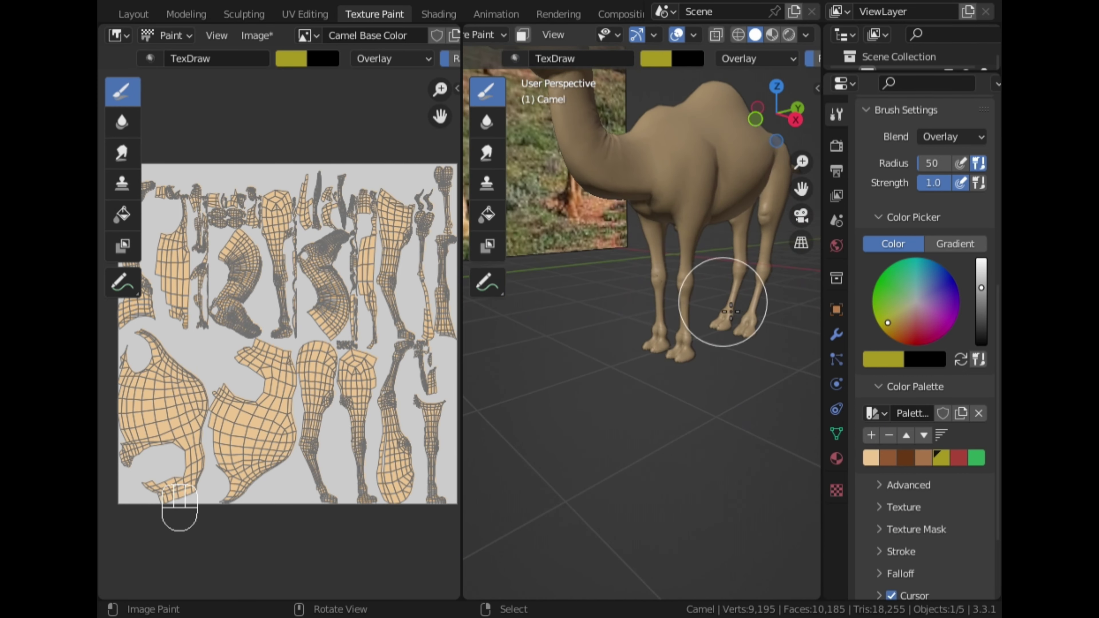
pyautogui.scroll(2, 731, 309)
pyautogui.scroll(-5, 776, 60)
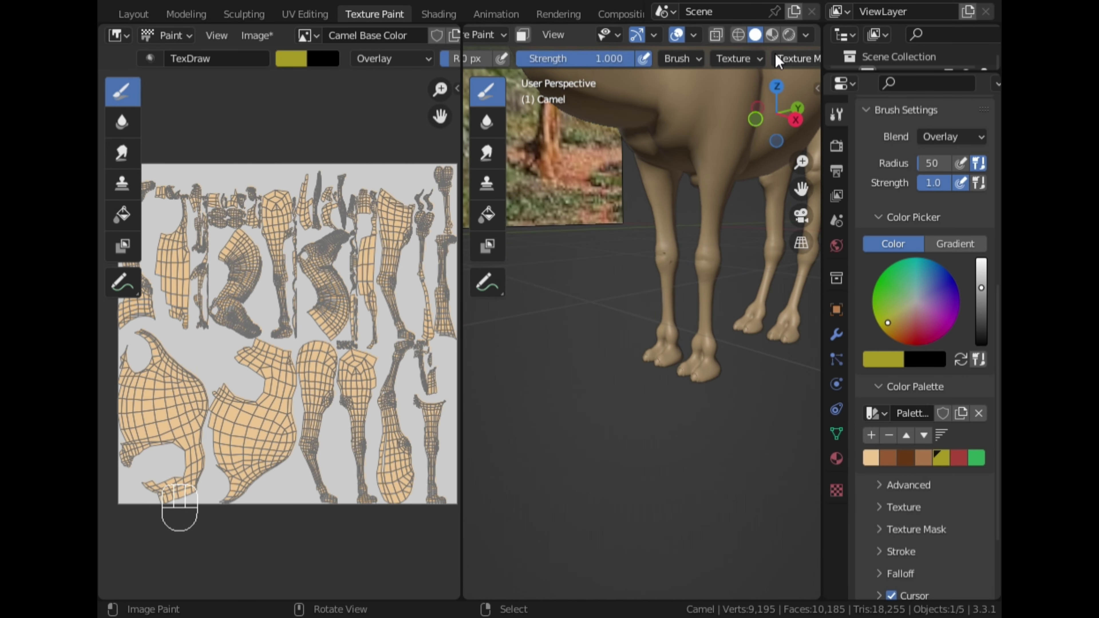
pyautogui.scroll(5, 776, 61)
pyautogui.click(755, 119)
pyautogui.press('f')
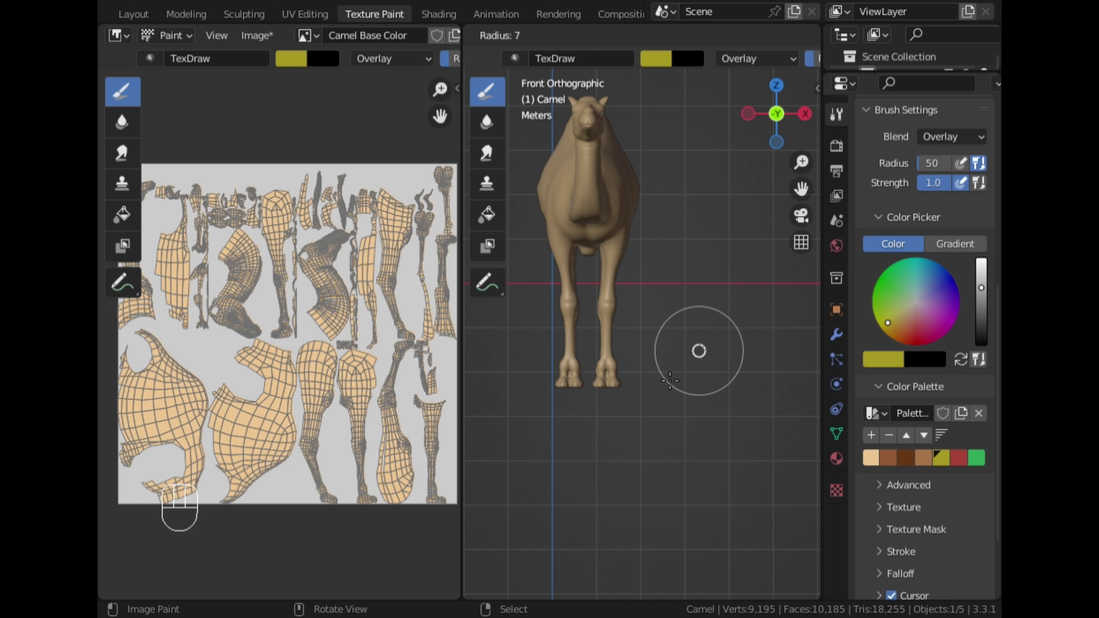
pyautogui.click(666, 379)
# Step: Set the brush radius to 25 and paint olive yellow over the fronts of the front knees
pyautogui.scroll(3, 660, 373)
pyautogui.moveTo(660, 373)
pyautogui.mouseDown(button='middle')
pyautogui.moveTo(616, 385)
pyautogui.moveTo(652, 374)
pyautogui.moveTo(616, 373)
pyautogui.mouseUp(button='middle')
pyautogui.scroll(4, 640, 299)
pyautogui.press('f')
pyautogui.click(668, 342)
pyautogui.moveTo(661, 333)
pyautogui.mouseDown()
pyautogui.moveTo(660, 348)
pyautogui.moveTo(666, 341)
pyautogui.moveTo(676, 361)
pyautogui.moveTo(683, 345)
pyautogui.mouseUp()
# Step: Lower the brush strength to 0.2 and continue painting yellow on both front knees
pyautogui.press('shift')
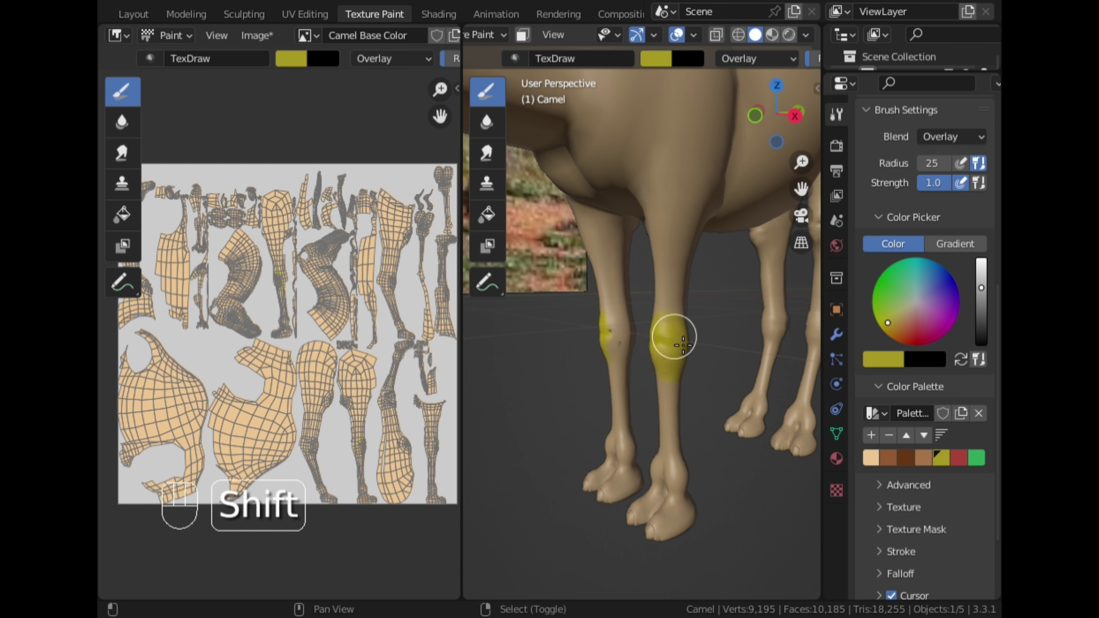
pyautogui.hotkey('shift', 'f')
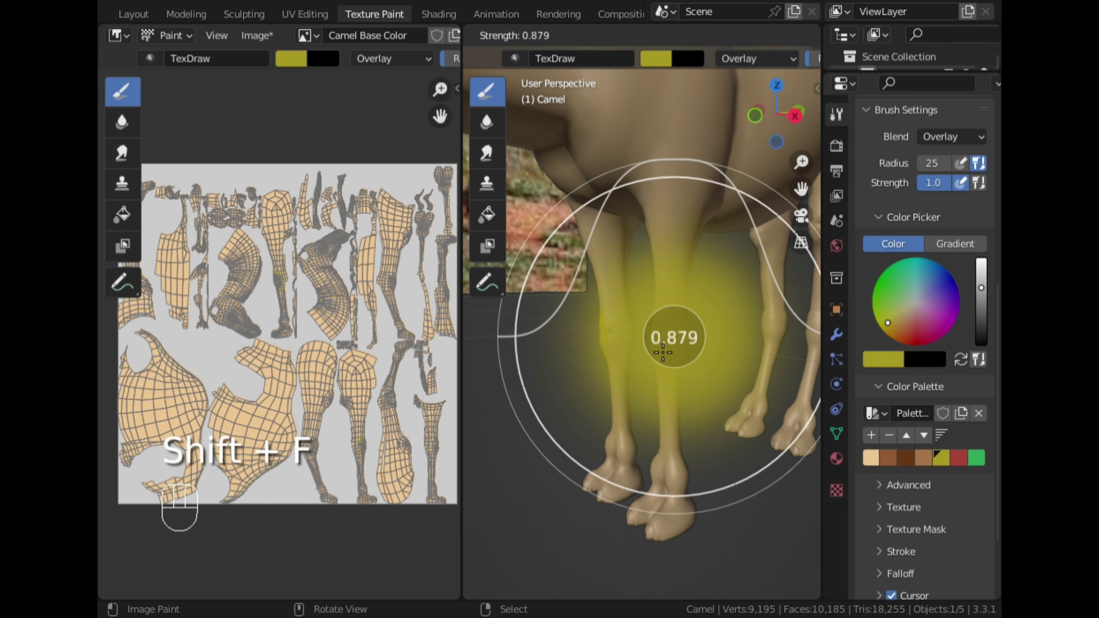
pyautogui.click(665, 353)
pyautogui.moveTo(671, 324)
pyautogui.mouseDown()
pyautogui.moveTo(674, 314)
pyautogui.moveTo(672, 341)
pyautogui.moveTo(629, 344)
pyautogui.moveTo(626, 324)
pyautogui.moveTo(632, 359)
pyautogui.moveTo(677, 319)
pyautogui.moveTo(618, 362)
pyautogui.mouseUp()
# Step: Enlarge the outliner and hide the camel photo in the viewport
pyautogui.moveTo(618, 361); pyautogui.dragTo(647, 368, button='middle')
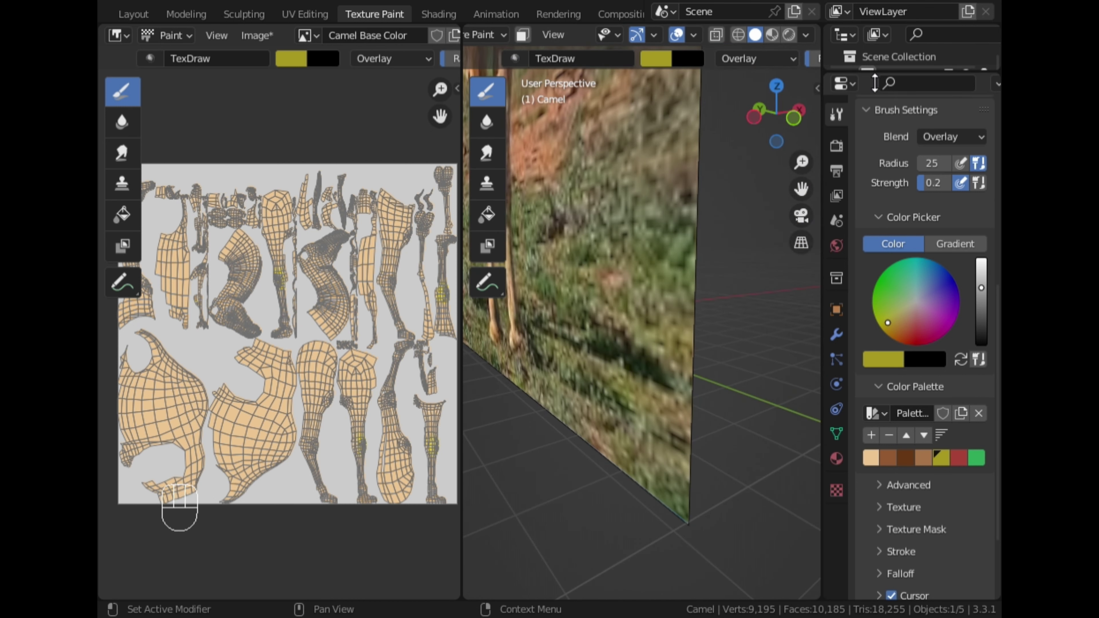
pyautogui.moveTo(865, 69); pyautogui.dragTo(864, 199)
pyautogui.click(965, 92)
# Step: Paint yellow around the sides and backs of the front knees
pyautogui.moveTo(576, 360); pyautogui.dragTo(718, 355, button='middle')
pyautogui.moveTo(683, 347); pyautogui.dragTo(689, 358)
pyautogui.moveTo(687, 396)
pyautogui.mouseDown()
pyautogui.moveTo(674, 412)
pyautogui.moveTo(679, 385)
pyautogui.mouseUp()
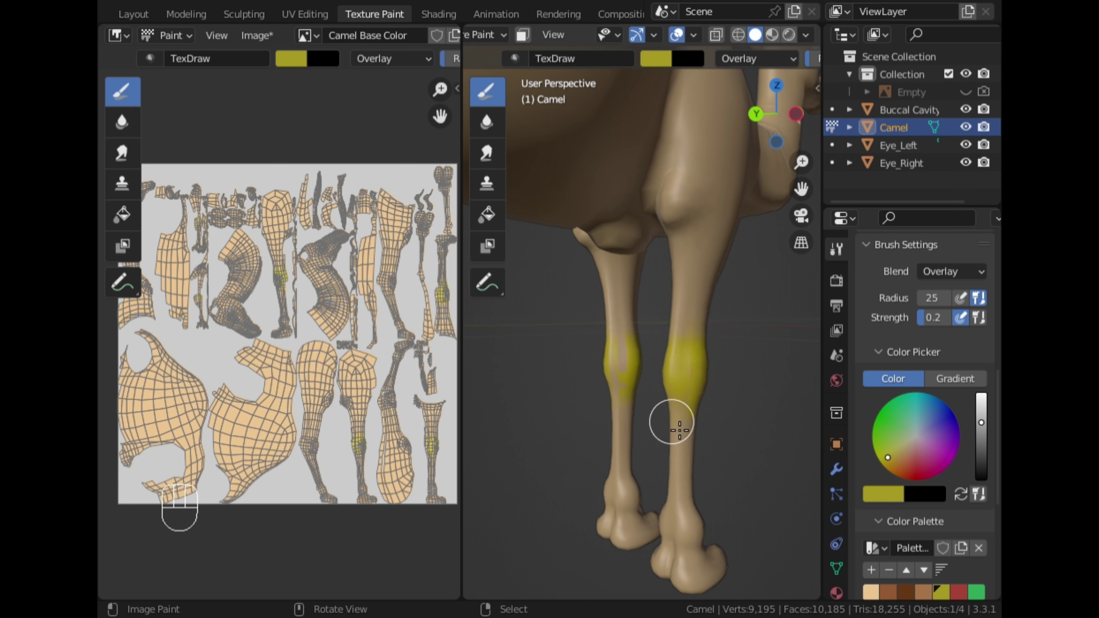
pyautogui.moveTo(675, 422); pyautogui.dragTo(689, 392, button='middle')
pyautogui.moveTo(689, 392)
pyautogui.mouseDown()
pyautogui.moveTo(677, 370)
pyautogui.moveTo(682, 381)
pyautogui.moveTo(677, 351)
pyautogui.moveTo(682, 398)
pyautogui.moveTo(686, 346)
pyautogui.moveTo(689, 372)
pyautogui.mouseUp()
# Step: Paint yellow around the lower joints just above both front feet
pyautogui.scroll(-3, 682, 368)
pyautogui.moveTo(682, 368); pyautogui.dragTo(627, 372, button='middle')
pyautogui.moveTo(659, 472); pyautogui.dragTo(663, 489)
pyautogui.moveTo(618, 453)
pyautogui.mouseDown()
pyautogui.moveTo(611, 466)
pyautogui.moveTo(616, 455)
pyautogui.mouseUp()
pyautogui.moveTo(617, 454); pyautogui.dragTo(630, 461)
pyautogui.moveTo(648, 479); pyautogui.dragTo(657, 486)
pyautogui.moveTo(660, 488)
pyautogui.mouseDown()
pyautogui.moveTo(627, 462)
pyautogui.moveTo(643, 472)
pyautogui.mouseUp()
pyautogui.moveTo(646, 474); pyautogui.dragTo(660, 481)
pyautogui.moveTo(657, 483); pyautogui.dragTo(665, 475)
pyautogui.moveTo(675, 477); pyautogui.dragTo(796, 459, button='middle')
# Step: Choose the red palette swatch and paint a vertical patch on the outer upper part of the front leg
pyautogui.click(958, 592)
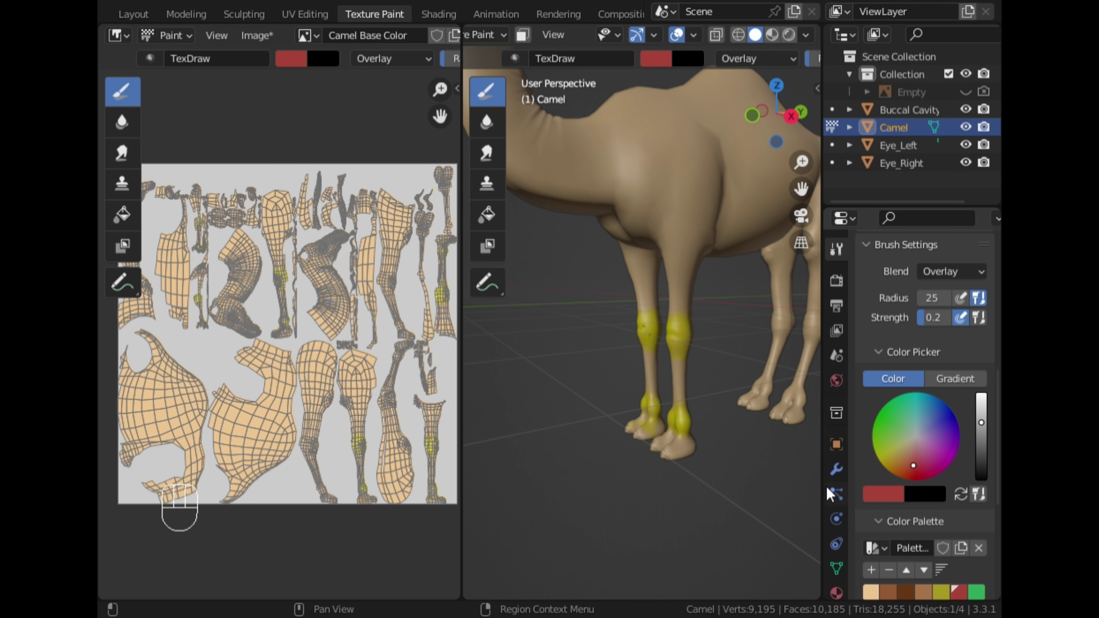
pyautogui.scroll(1, 741, 412)
pyautogui.moveTo(727, 218)
pyautogui.mouseDown()
pyautogui.moveTo(746, 130)
pyautogui.moveTo(714, 160)
pyautogui.moveTo(718, 208)
pyautogui.moveTo(707, 169)
pyautogui.moveTo(714, 211)
pyautogui.moveTo(718, 130)
pyautogui.moveTo(715, 204)
pyautogui.moveTo(716, 163)
pyautogui.moveTo(725, 179)
pyautogui.moveTo(731, 172)
pyautogui.moveTo(718, 197)
pyautogui.mouseUp()
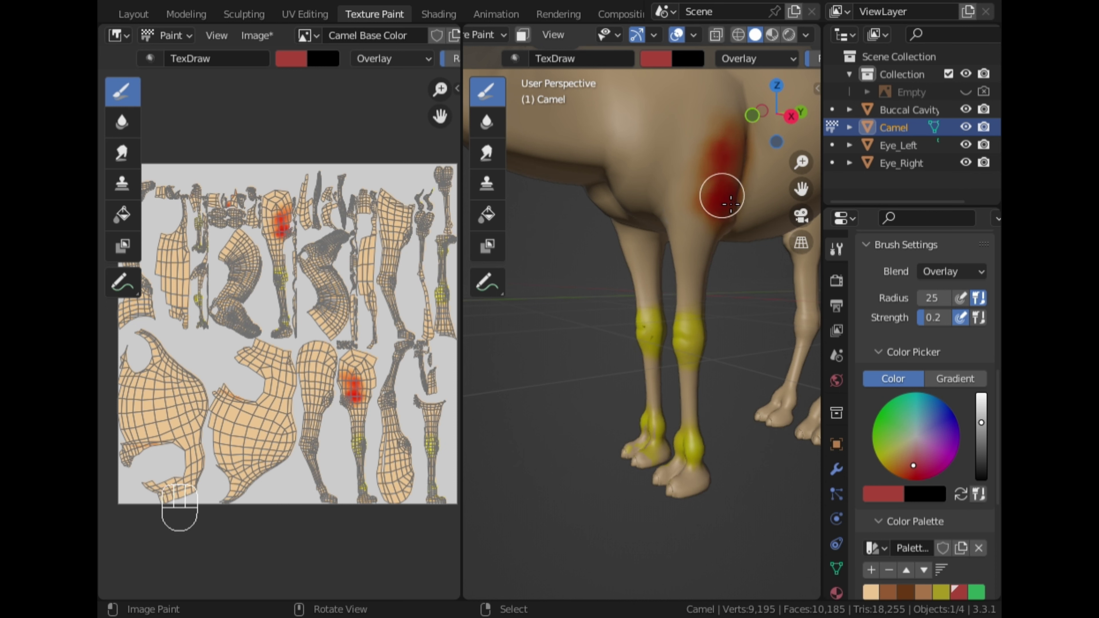
# Step: Undo the latest heavy red strokes on the outer upper part of the front leg
pyautogui.moveTo(801, 188); pyautogui.dragTo(752, 239)
pyautogui.moveTo(709, 319); pyautogui.dragTo(677, 321, button='middle')
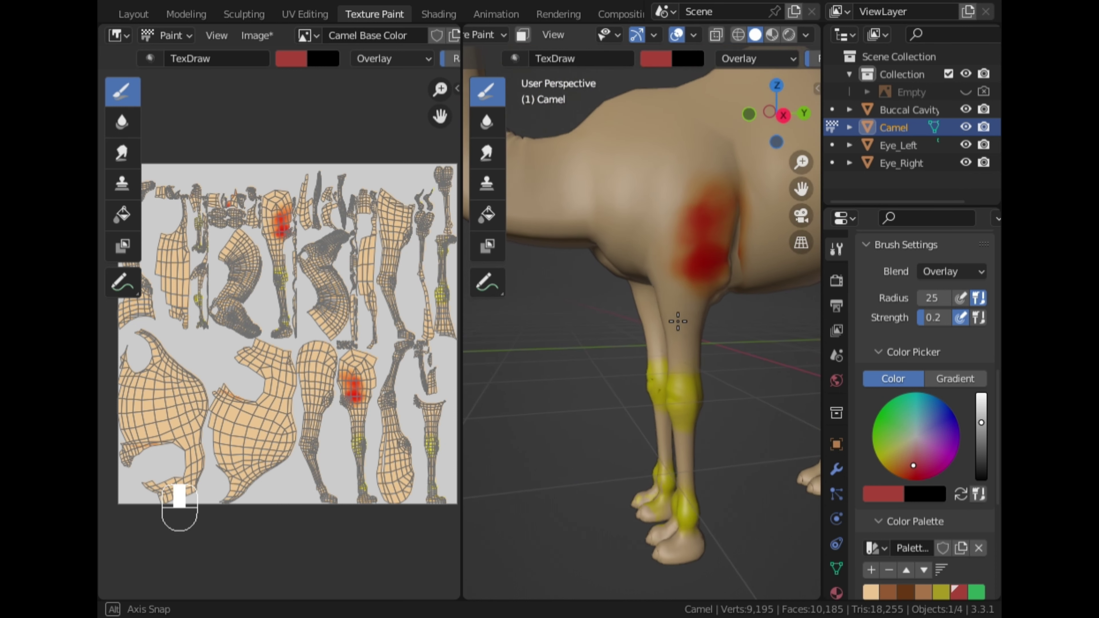
pyautogui.hotkey('ctrl', 'z')
pyautogui.hotkey('ctrl', 'z')
pyautogui.hotkey('ctrl', 'z')
pyautogui.hotkey('ctrl', 'z')
pyautogui.hotkey('ctrl', 'z')
pyautogui.hotkey('ctrl', 'z')
pyautogui.hotkey('ctrl', 'z')
pyautogui.hotkey('ctrl', 'z')
pyautogui.hotkey('ctrl', 'z')
pyautogui.hotkey('ctrl', 'z')
pyautogui.hotkey('ctrl', 'z')
pyautogui.hotkey('ctrl', 'z')
pyautogui.hotkey('ctrl', 'z')
# Step: Set the brush strength to 0.5 and the brush radius to 43
pyautogui.hotkey('shift', 'f')
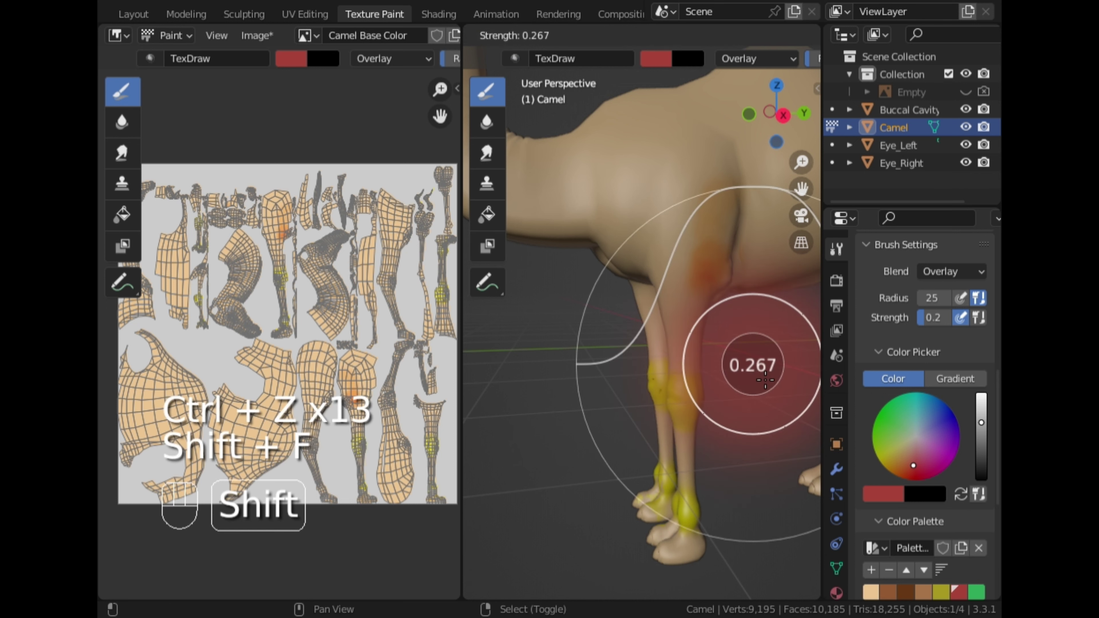
pyautogui.click(797, 473)
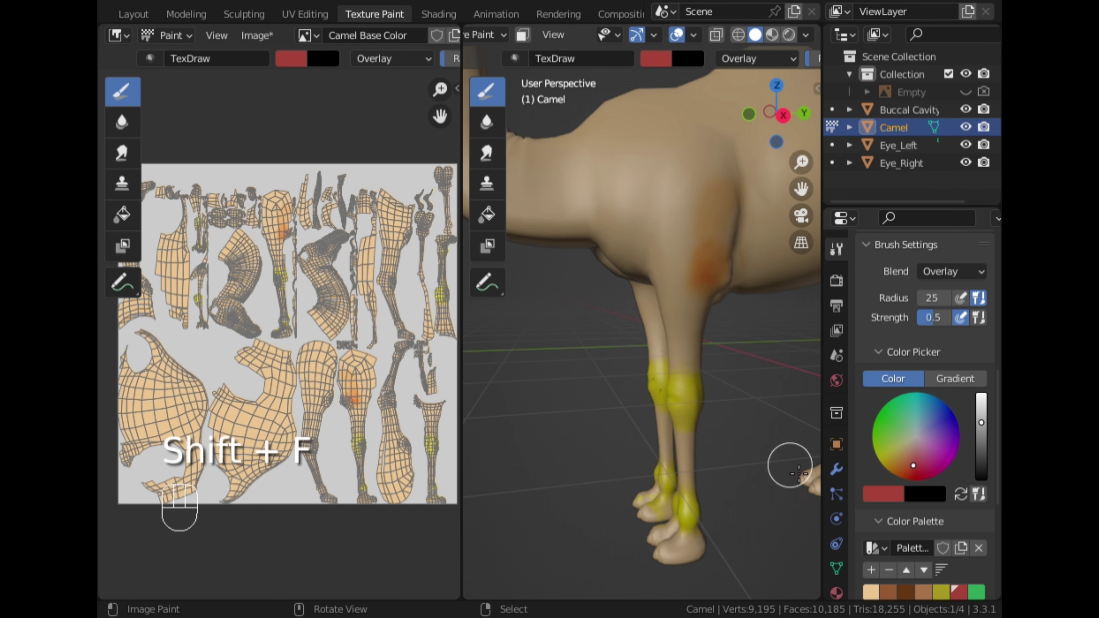
pyautogui.press('f')
pyautogui.click(710, 299)
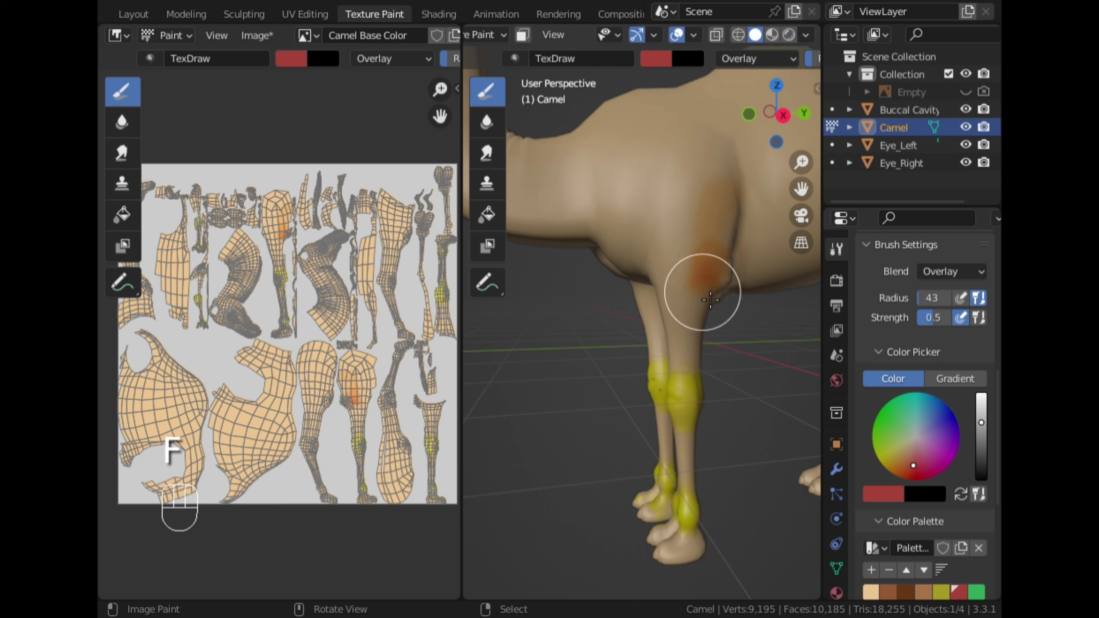
# Step: Paint red over the camel's shoulder and a broad patch along the side of its belly
pyautogui.moveTo(700, 273)
pyautogui.mouseDown()
pyautogui.moveTo(665, 258)
pyautogui.moveTo(670, 276)
pyautogui.moveTo(653, 240)
pyautogui.moveTo(666, 229)
pyautogui.moveTo(672, 257)
pyautogui.moveTo(682, 182)
pyautogui.moveTo(699, 258)
pyautogui.moveTo(709, 186)
pyautogui.moveTo(689, 173)
pyautogui.moveTo(643, 226)
pyautogui.moveTo(659, 220)
pyautogui.moveTo(661, 187)
pyautogui.moveTo(645, 223)
pyautogui.moveTo(670, 157)
pyautogui.moveTo(713, 188)
pyautogui.moveTo(702, 167)
pyautogui.moveTo(714, 192)
pyautogui.moveTo(702, 184)
pyautogui.moveTo(702, 224)
pyautogui.moveTo(720, 239)
pyautogui.moveTo(682, 265)
pyautogui.moveTo(643, 250)
pyautogui.moveTo(649, 258)
pyautogui.moveTo(640, 216)
pyautogui.moveTo(618, 246)
pyautogui.moveTo(616, 235)
pyautogui.moveTo(691, 181)
pyautogui.moveTo(716, 204)
pyautogui.moveTo(702, 251)
pyautogui.moveTo(716, 231)
pyautogui.moveTo(745, 254)
pyautogui.moveTo(731, 242)
pyautogui.mouseUp()
pyautogui.press('KP_3')
pyautogui.scroll(-4, 674, 303)
pyautogui.moveTo(618, 329)
pyautogui.mouseDown()
pyautogui.moveTo(701, 325)
pyautogui.moveTo(704, 309)
pyautogui.moveTo(684, 318)
pyautogui.moveTo(694, 289)
pyautogui.moveTo(621, 307)
pyautogui.moveTo(681, 308)
pyautogui.moveTo(675, 296)
pyautogui.moveTo(639, 297)
pyautogui.mouseUp()
pyautogui.moveTo(674, 319); pyautogui.dragTo(705, 403, button='middle')
pyautogui.scroll(-3, 736, 335)
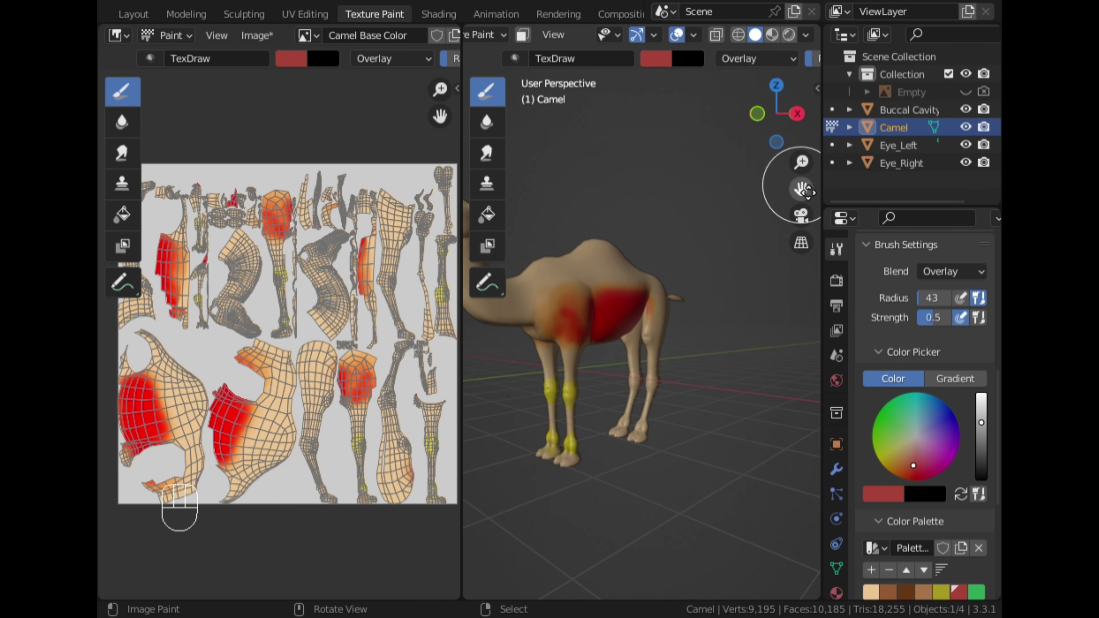
# Step: Paint a red patch at the front of the upper foreleg, just below the chest
pyautogui.moveTo(802, 190); pyautogui.dragTo(807, 196)
pyautogui.scroll(5, 657, 312)
pyautogui.moveTo(623, 295); pyautogui.dragTo(614, 257, button='middle')
pyautogui.click(617, 224)
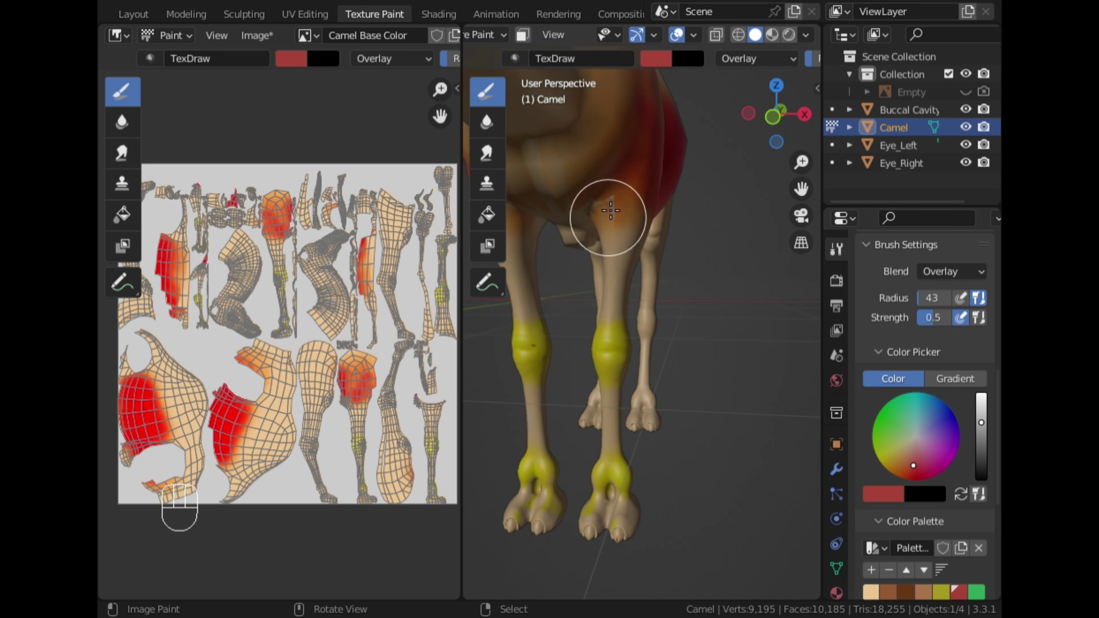
pyautogui.moveTo(610, 210); pyautogui.dragTo(620, 212)
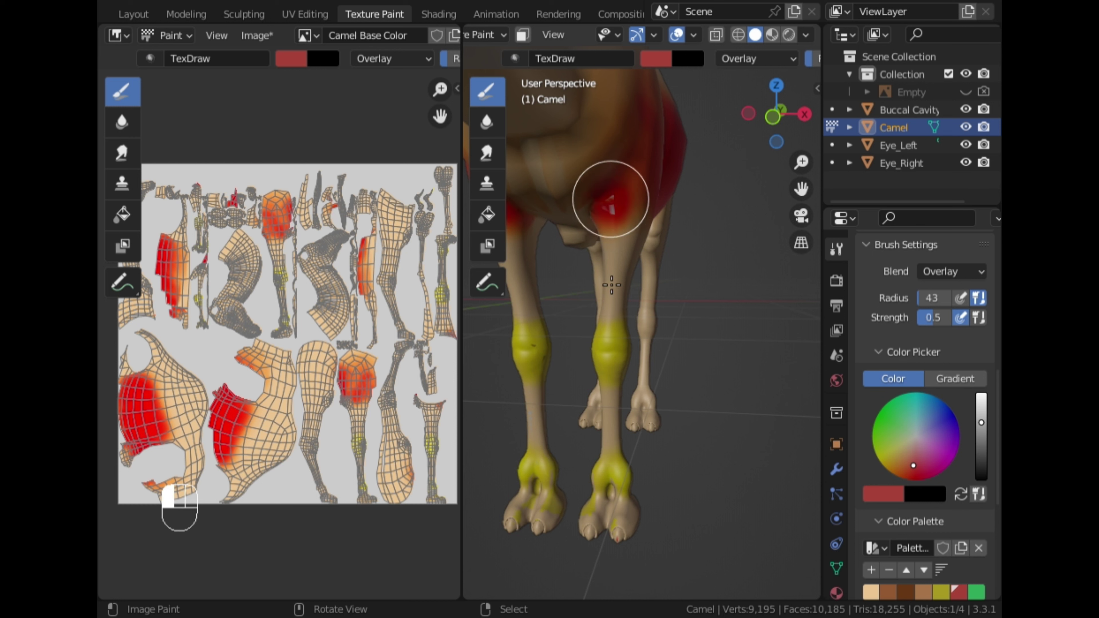
# Step: Try a red band just above the front knees and undo those strokes
pyautogui.moveTo(611, 285); pyautogui.dragTo(609, 296)
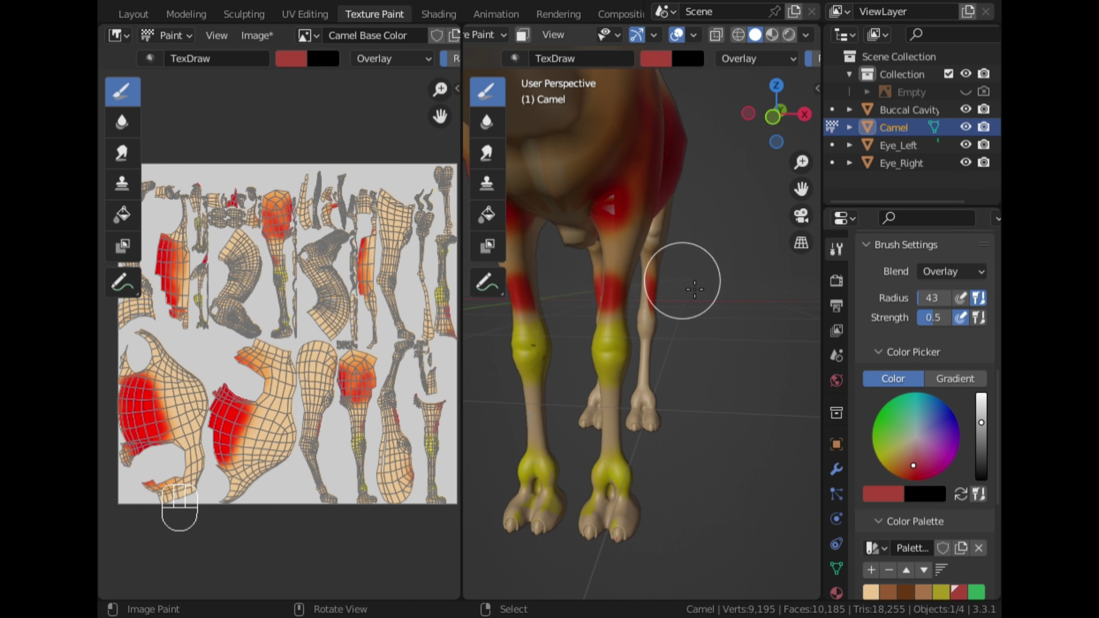
pyautogui.press('ctrl')
pyautogui.hotkey('ctrl', 'z')
pyautogui.hotkey('ctrl', 'z')
pyautogui.hotkey('ctrl', 'z')
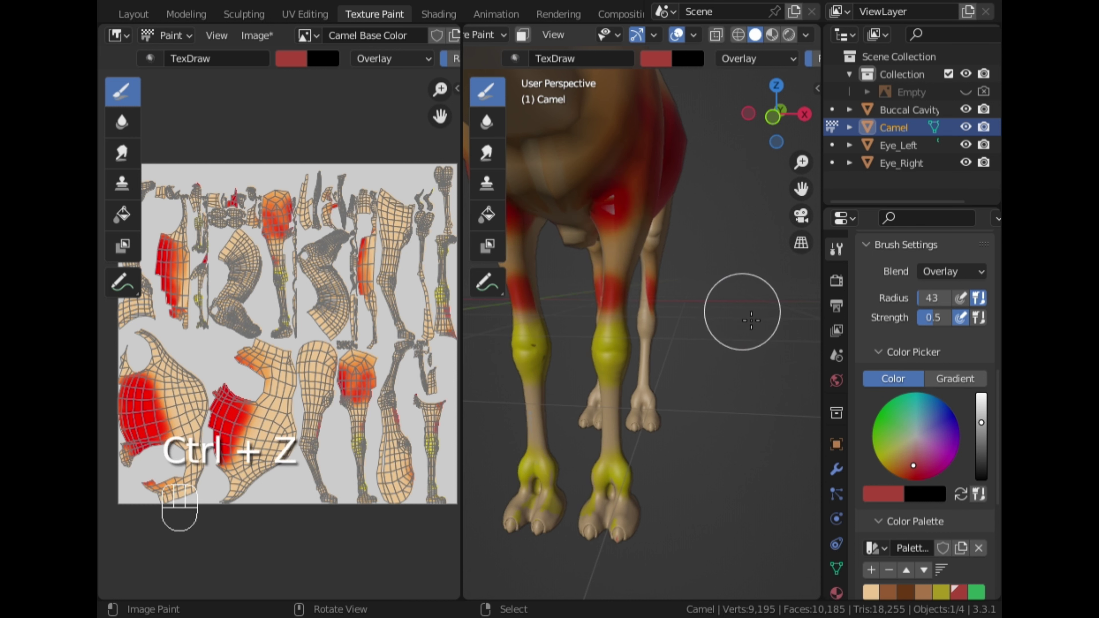
pyautogui.hotkey('ctrl', 'z')
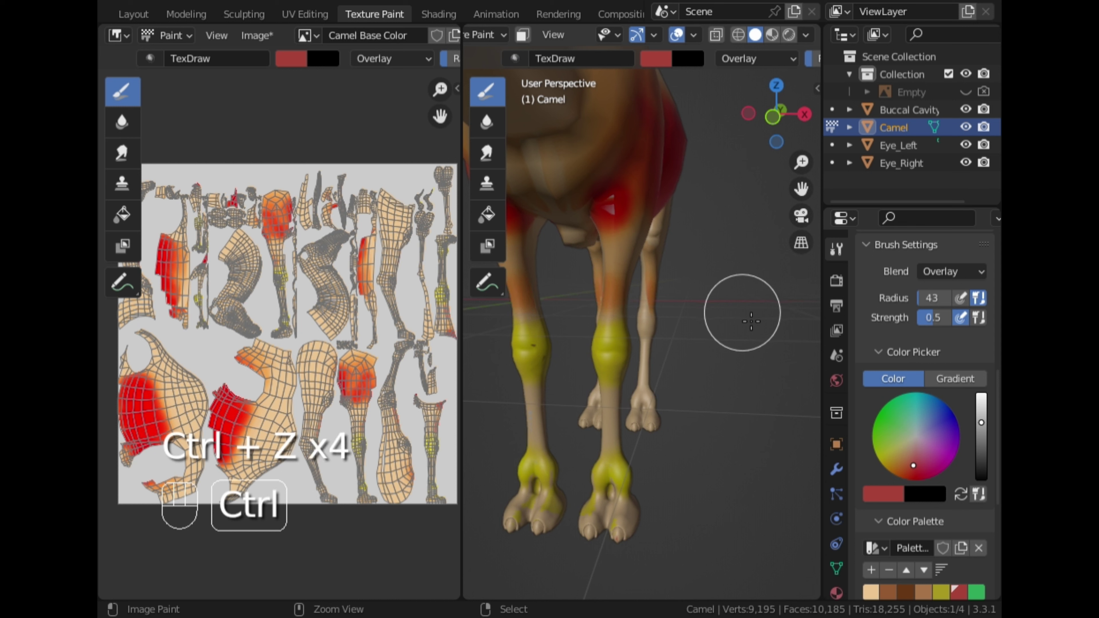
pyautogui.hotkey('ctrl', 'z')
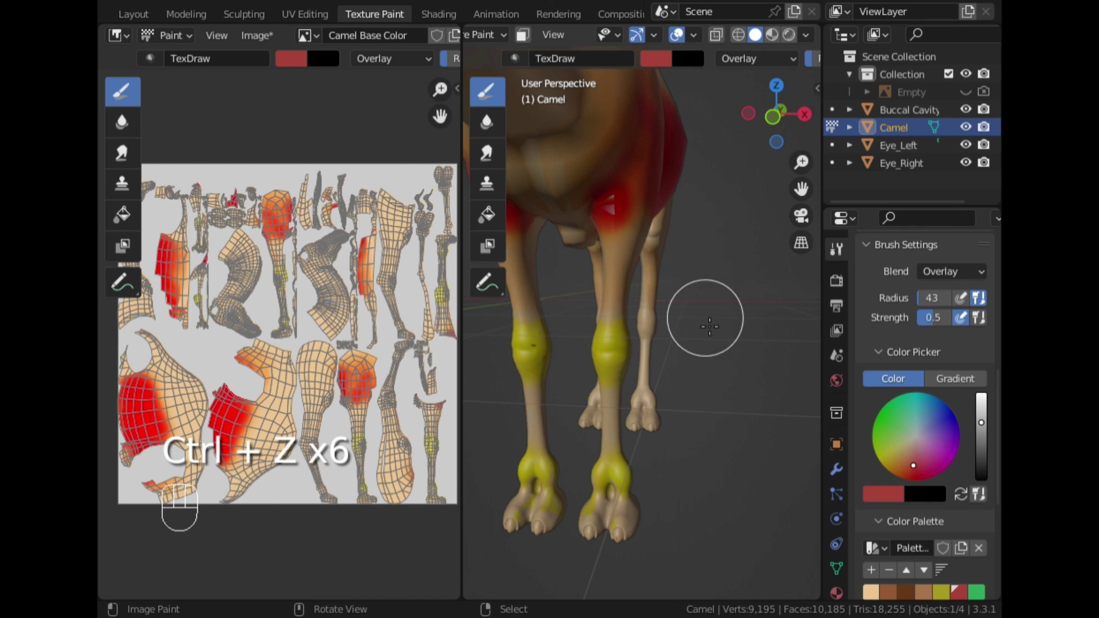
# Step: Paint red down the front and inner sides of the upper forelegs, from the chest to just above the knees
pyautogui.moveTo(704, 319); pyautogui.dragTo(674, 265, button='middle')
pyautogui.moveTo(634, 237); pyautogui.dragTo(639, 247)
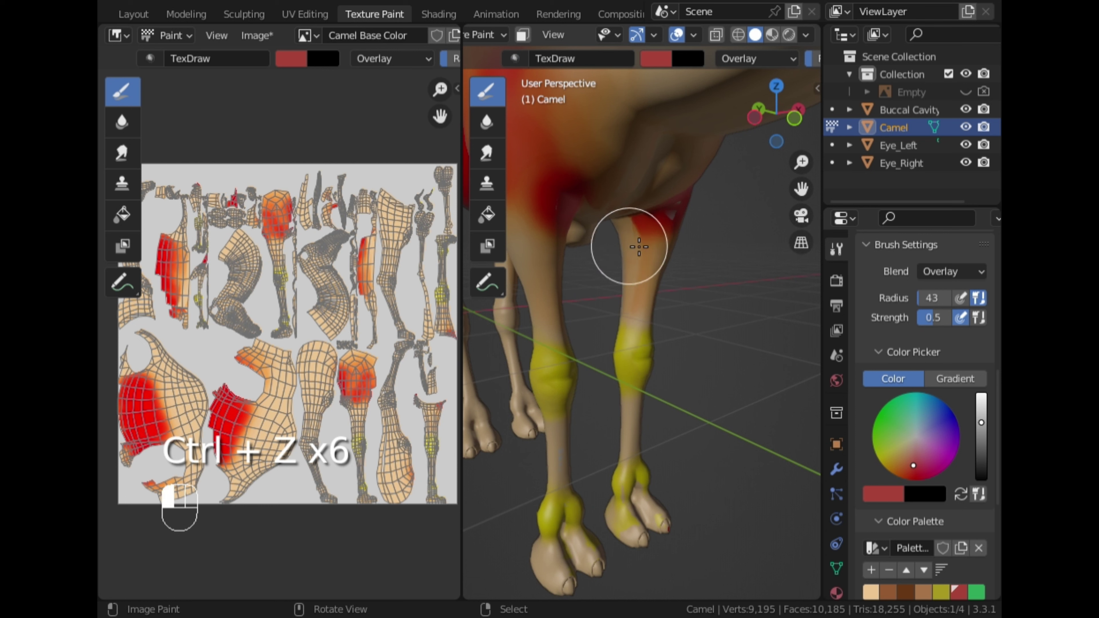
pyautogui.moveTo(648, 291)
pyautogui.mouseDown()
pyautogui.moveTo(646, 331)
pyautogui.moveTo(658, 201)
pyautogui.moveTo(677, 213)
pyautogui.mouseUp()
pyautogui.moveTo(623, 262)
pyautogui.mouseDown(button='middle')
pyautogui.moveTo(603, 255)
pyautogui.moveTo(701, 272)
pyautogui.moveTo(648, 263)
pyautogui.mouseUp(button='middle')
pyautogui.moveTo(649, 263); pyautogui.dragTo(663, 290)
pyautogui.moveTo(662, 289); pyautogui.dragTo(641, 250, button='middle')
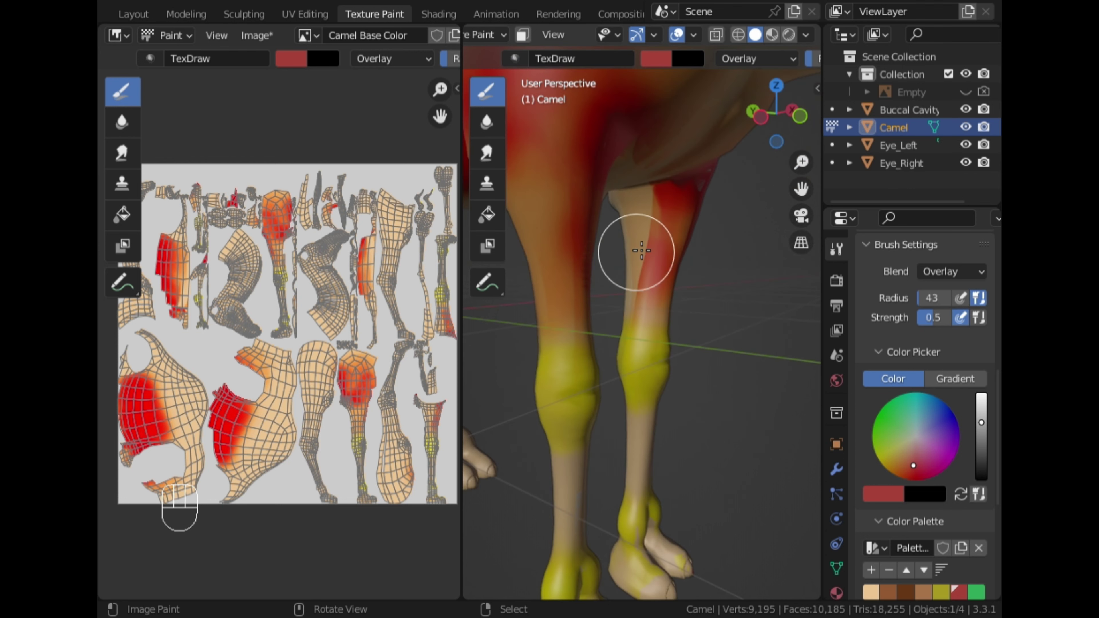
pyautogui.moveTo(641, 250)
pyautogui.mouseDown()
pyautogui.moveTo(640, 218)
pyautogui.moveTo(643, 236)
pyautogui.moveTo(650, 216)
pyautogui.moveTo(632, 312)
pyautogui.mouseUp()
# Step: Tint the front shins between knees and feet with red and layer the yellow palette color over them
pyautogui.moveTo(643, 381)
pyautogui.mouseDown(button='middle')
pyautogui.moveTo(645, 429)
pyautogui.moveTo(614, 423)
pyautogui.mouseUp(button='middle')
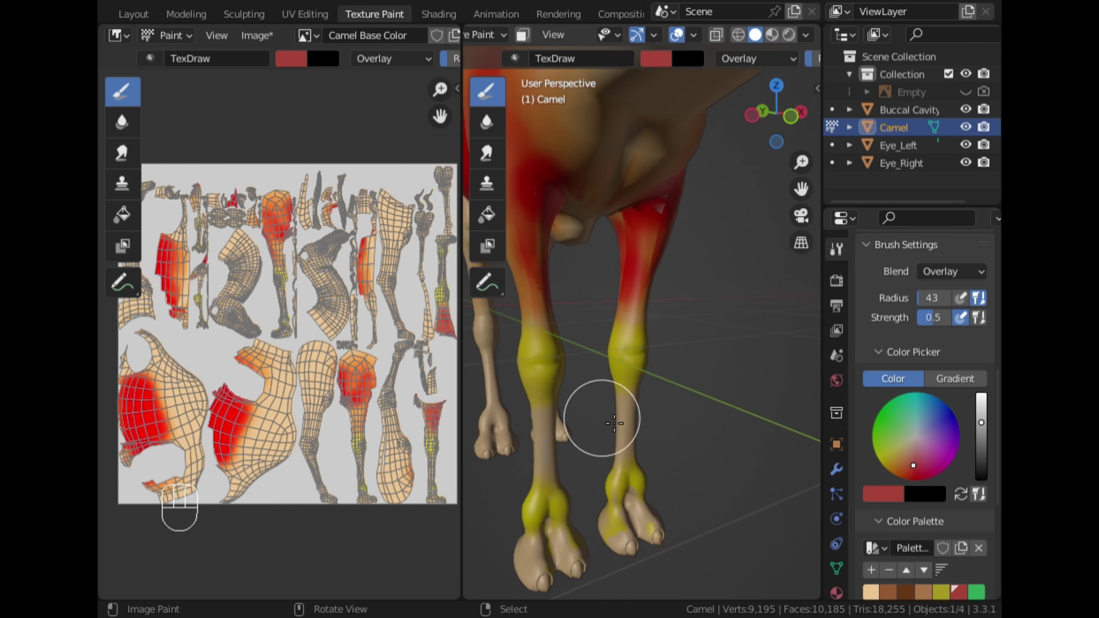
pyautogui.moveTo(614, 422)
pyautogui.mouseDown()
pyautogui.moveTo(630, 392)
pyautogui.moveTo(631, 459)
pyautogui.moveTo(559, 422)
pyautogui.moveTo(558, 433)
pyautogui.mouseUp()
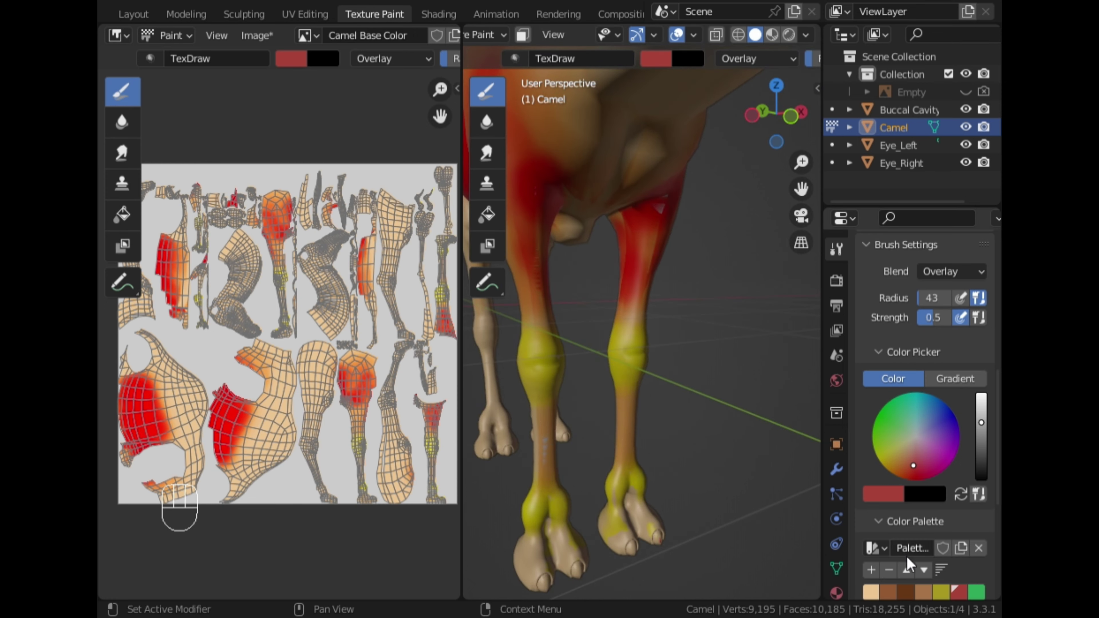
pyautogui.click(939, 594)
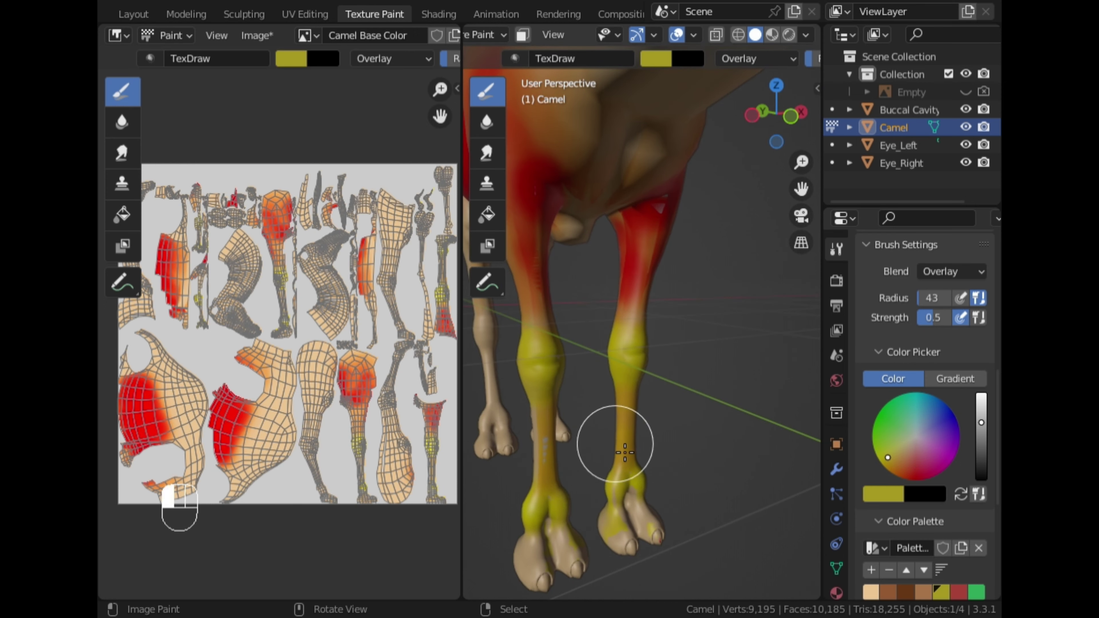
pyautogui.moveTo(537, 454); pyautogui.dragTo(542, 433)
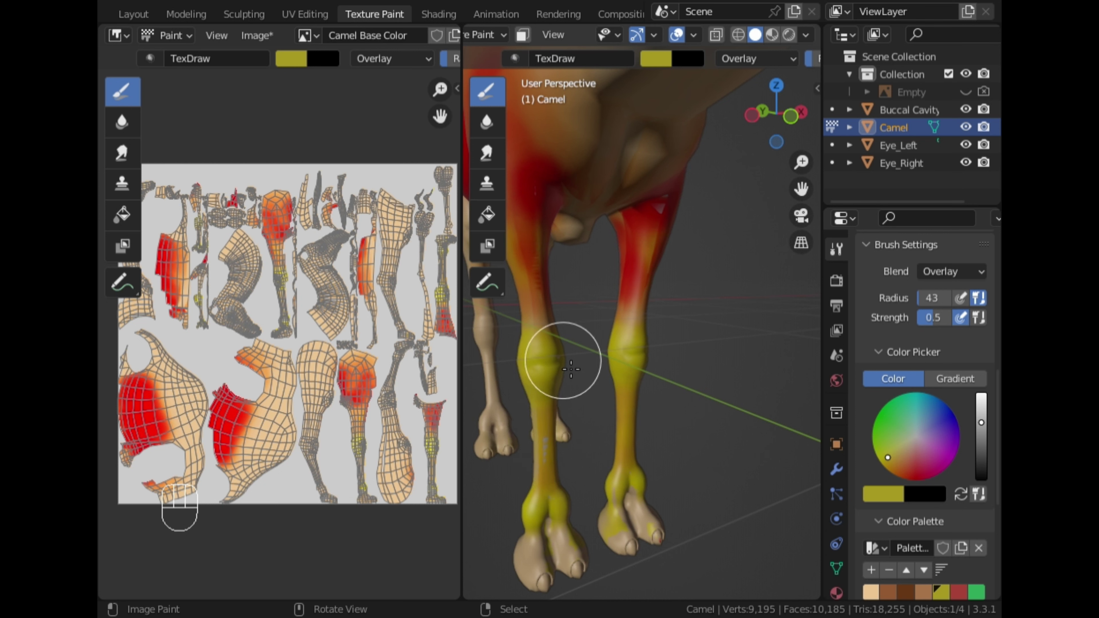
# Step: Paint yellow over the red on the upper forelegs and along the front edge of the shoulder and chest
pyautogui.moveTo(571, 368); pyautogui.dragTo(539, 235)
pyautogui.moveTo(686, 319)
pyautogui.mouseDown()
pyautogui.moveTo(647, 233)
pyautogui.moveTo(664, 267)
pyautogui.mouseUp()
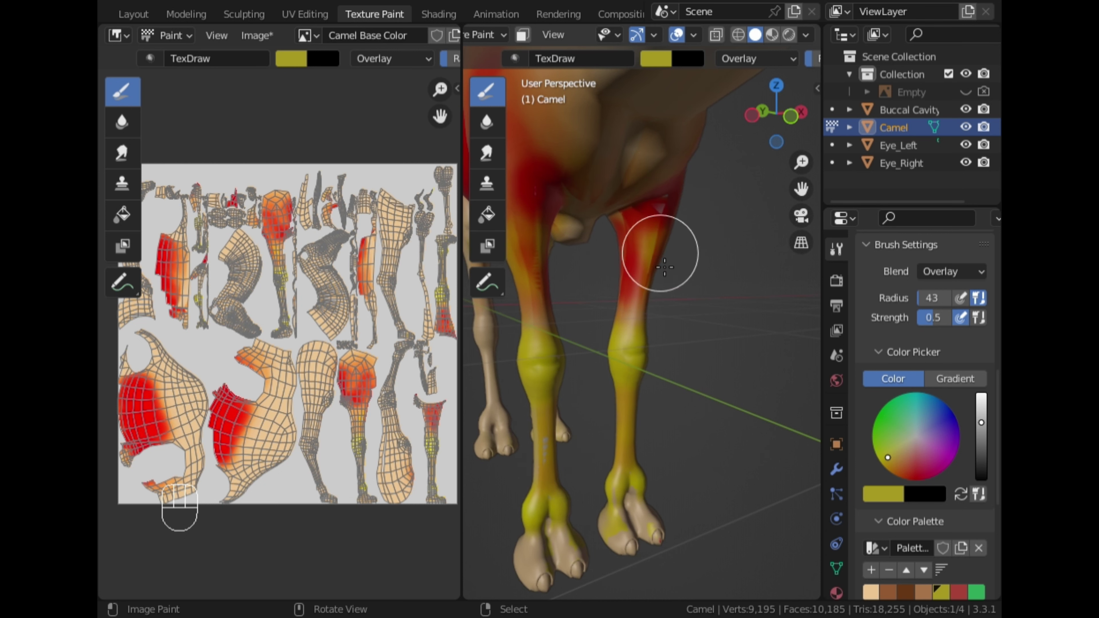
pyautogui.moveTo(673, 202)
pyautogui.mouseDown()
pyautogui.moveTo(643, 275)
pyautogui.moveTo(644, 184)
pyautogui.moveTo(604, 206)
pyautogui.moveTo(640, 139)
pyautogui.moveTo(623, 176)
pyautogui.mouseUp()
pyautogui.moveTo(623, 177)
pyautogui.mouseDown(button='middle')
pyautogui.moveTo(623, 238)
pyautogui.moveTo(651, 235)
pyautogui.mouseUp(button='middle')
pyautogui.moveTo(651, 235)
pyautogui.mouseDown()
pyautogui.moveTo(633, 191)
pyautogui.moveTo(591, 436)
pyautogui.mouseUp()
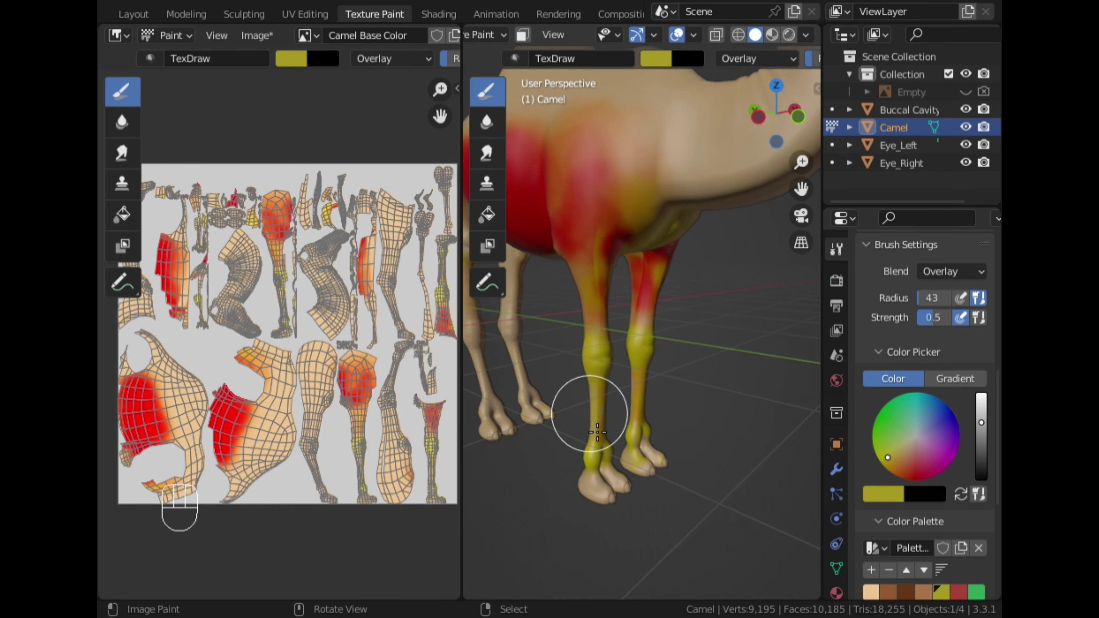
# Step: Choose the red palette swatch and paint up the backs of the front legs from the shins to the elbows
pyautogui.moveTo(598, 431); pyautogui.dragTo(636, 429, button='middle')
pyautogui.scroll(-5, 917, 511)
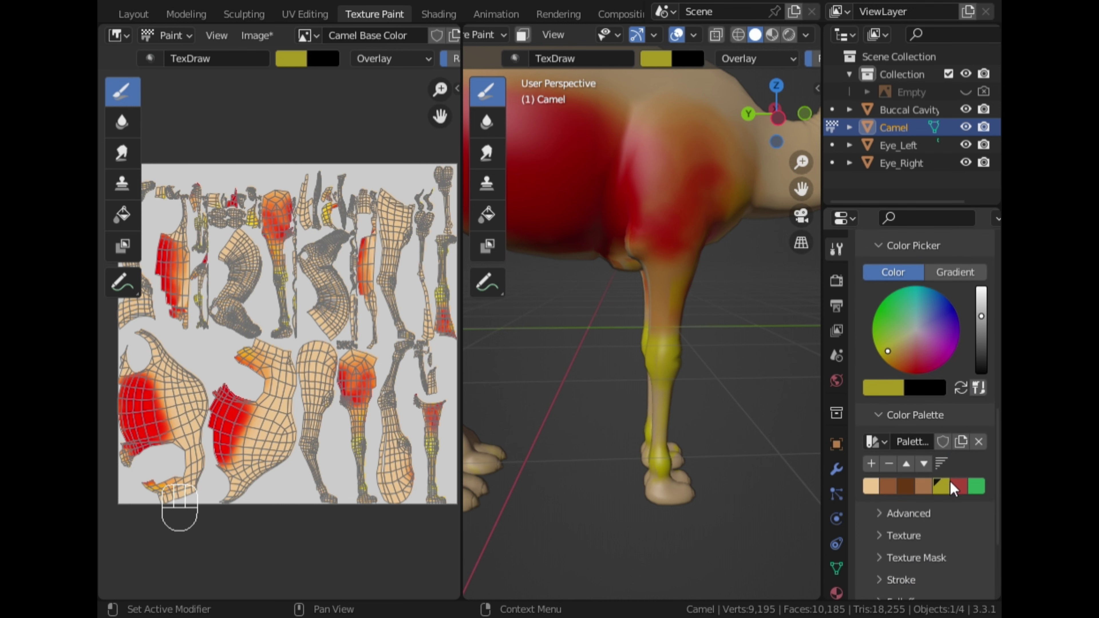
pyautogui.click(958, 485)
pyautogui.moveTo(677, 371)
pyautogui.mouseDown(button='middle')
pyautogui.moveTo(712, 399)
pyautogui.moveTo(706, 367)
pyautogui.mouseUp(button='middle')
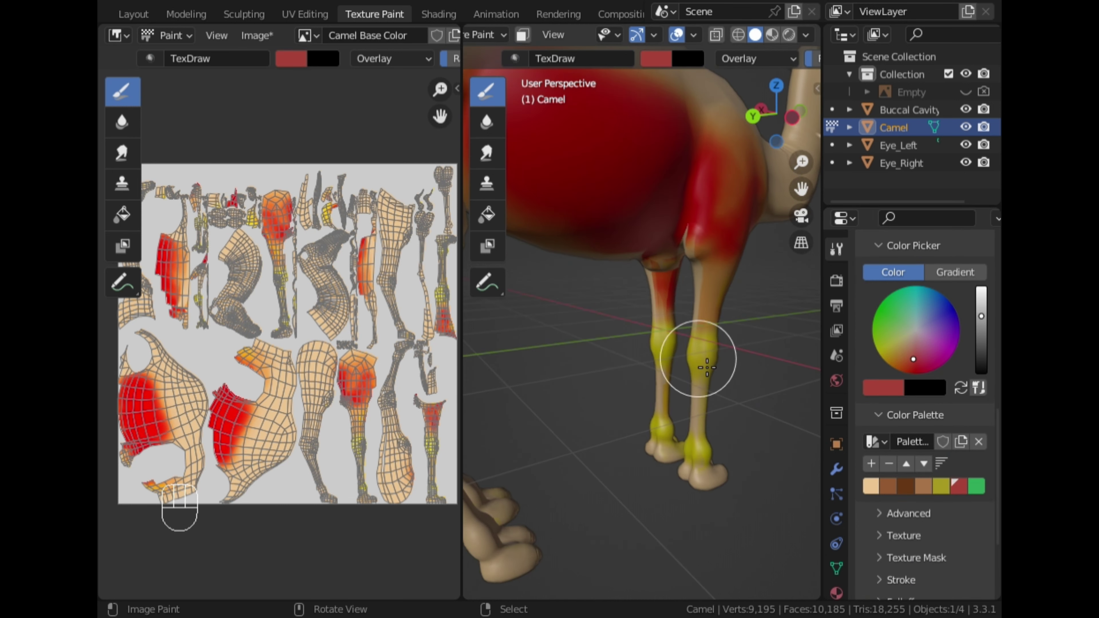
pyautogui.moveTo(703, 355); pyautogui.dragTo(693, 258)
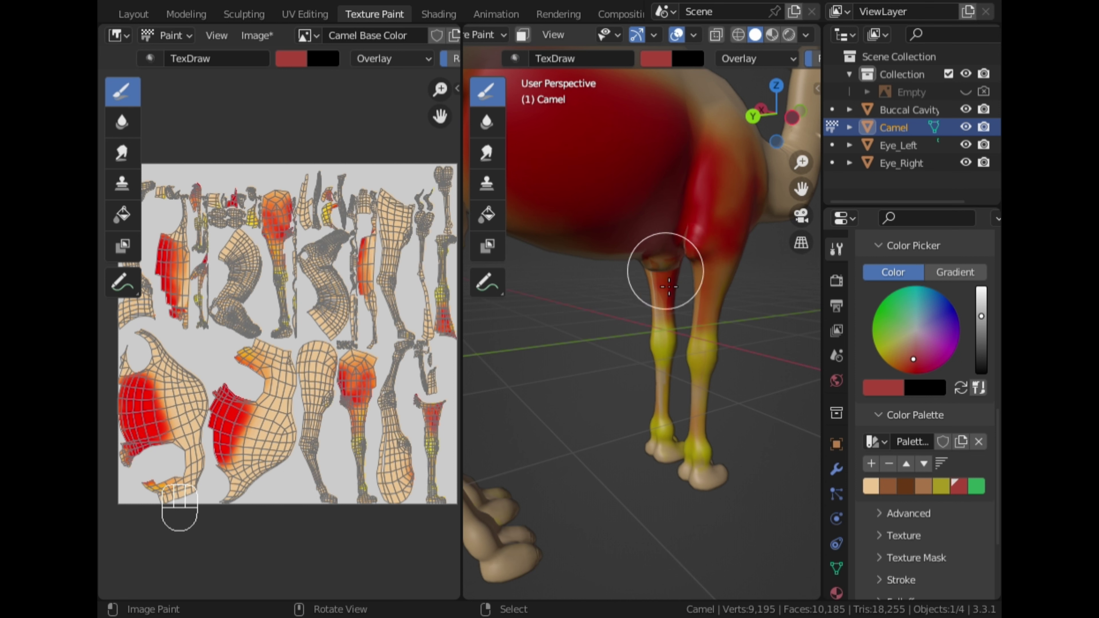
# Step: Choose the yellow palette swatch and paint over the backs of the front legs and the outer shoulder
pyautogui.moveTo(655, 319)
pyautogui.mouseDown(button='middle')
pyautogui.moveTo(685, 330)
pyautogui.moveTo(704, 441)
pyautogui.moveTo(737, 407)
pyautogui.moveTo(775, 429)
pyautogui.mouseUp(button='middle')
pyautogui.click(941, 485)
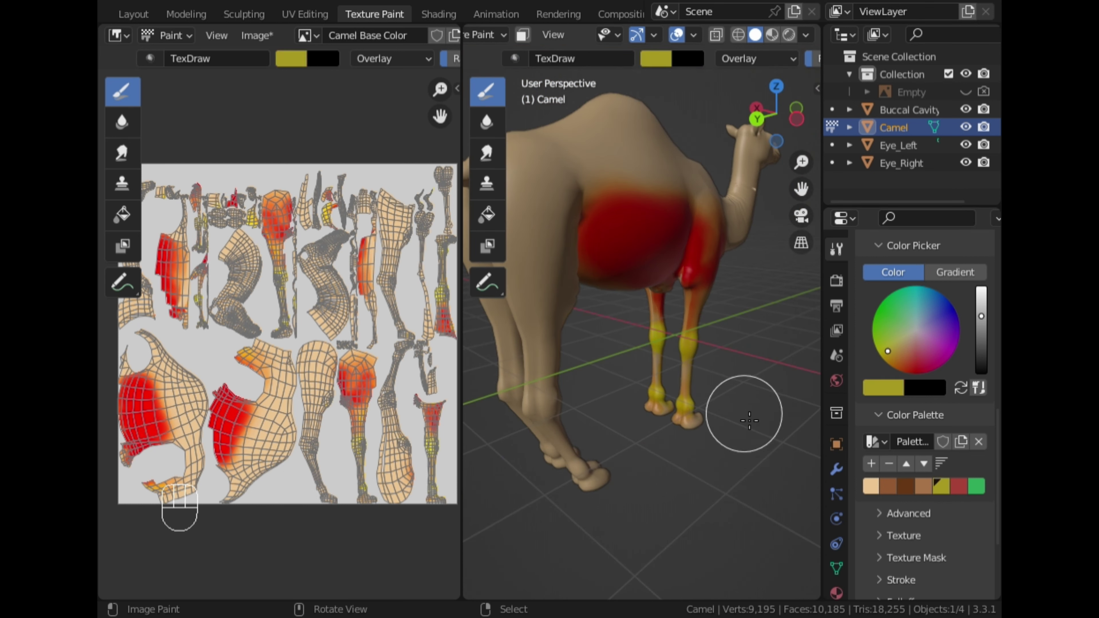
pyautogui.moveTo(687, 390); pyautogui.dragTo(687, 359)
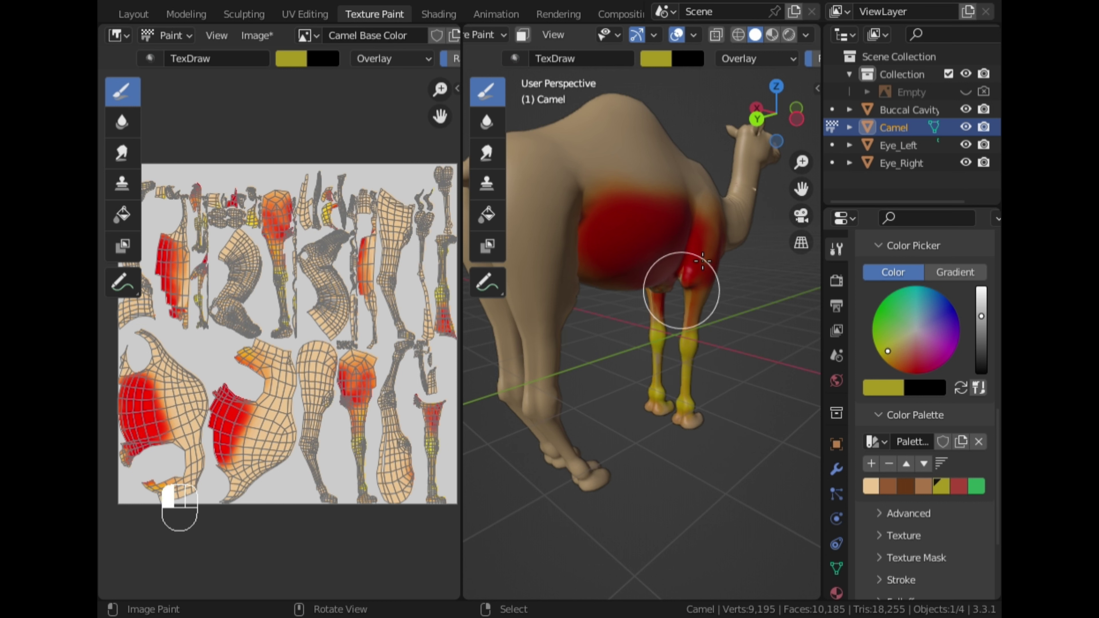
pyautogui.moveTo(692, 284); pyautogui.dragTo(738, 329)
pyautogui.moveTo(754, 370); pyautogui.dragTo(669, 375, button='middle')
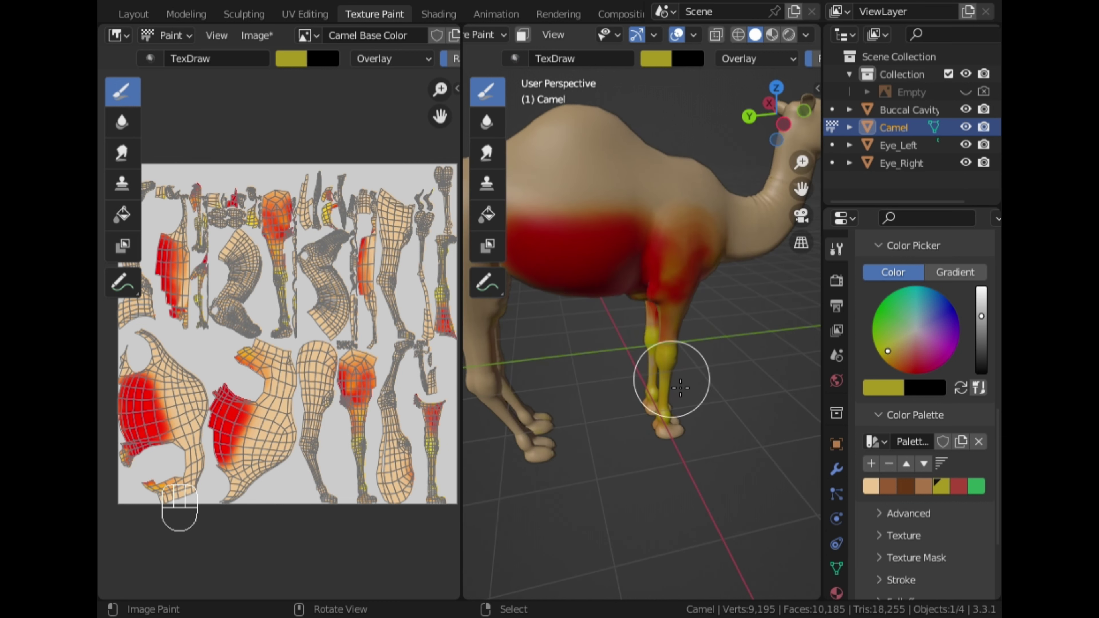
pyautogui.scroll(1, 670, 375)
pyautogui.moveTo(666, 251); pyautogui.dragTo(684, 294)
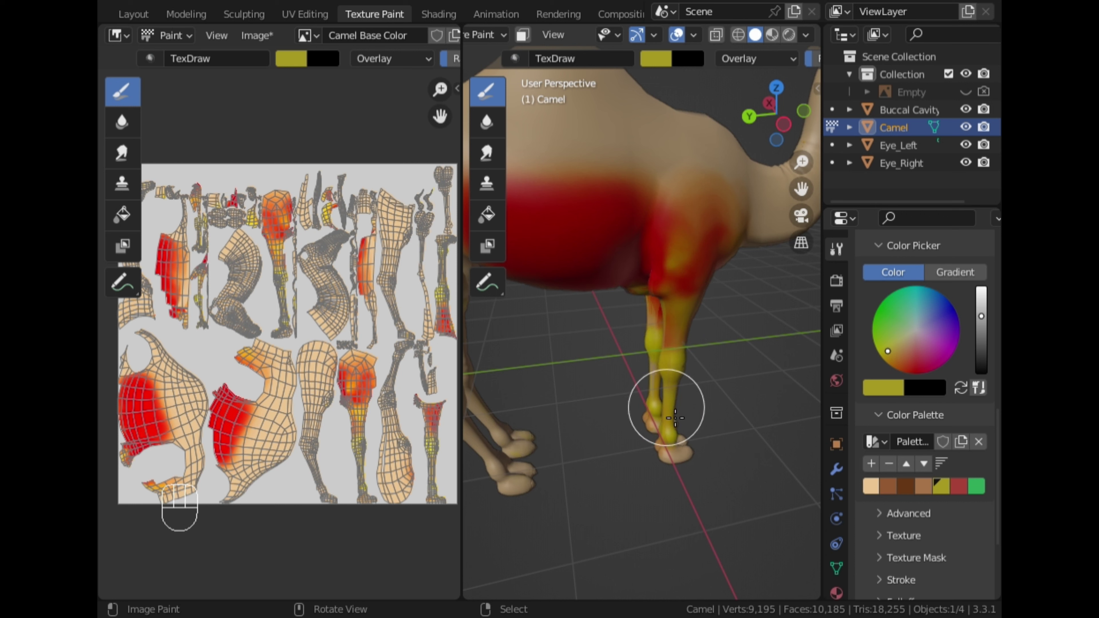
# Step: Choose the green palette swatch and paint the toes and tops of both front feet
pyautogui.moveTo(699, 465); pyautogui.dragTo(841, 511, button='middle')
pyautogui.click(973, 490)
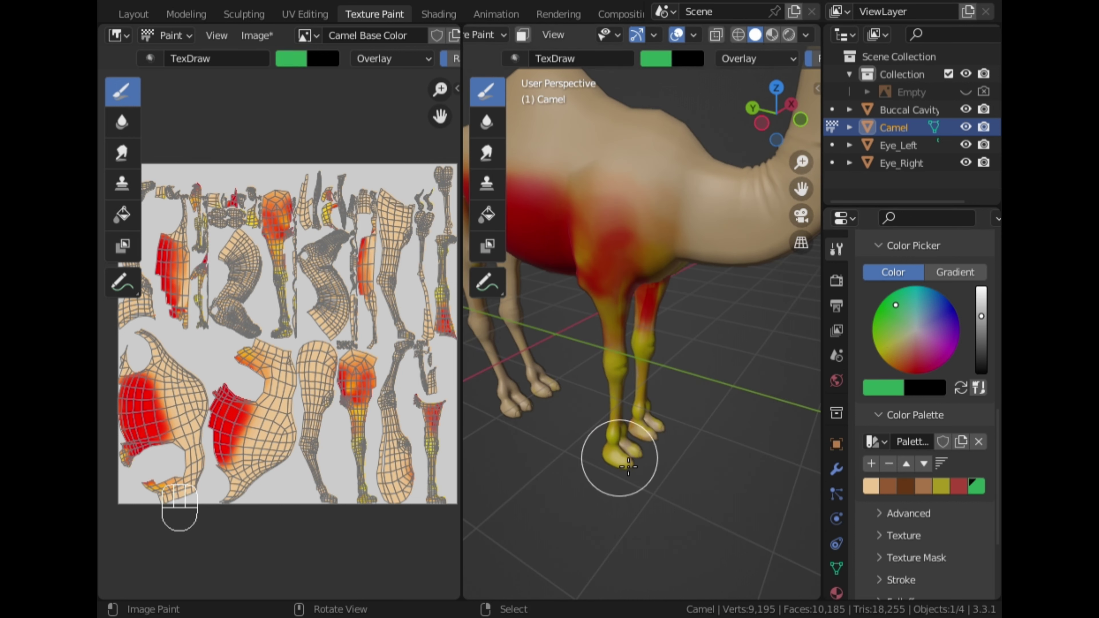
pyautogui.moveTo(627, 457); pyautogui.dragTo(651, 428)
pyautogui.moveTo(709, 454); pyautogui.dragTo(562, 454, button='middle')
pyautogui.scroll(2, 631, 450)
pyautogui.moveTo(623, 441); pyautogui.dragTo(632, 478)
pyautogui.scroll(4, 927, 395)
pyautogui.scroll(-3, 776, 440)
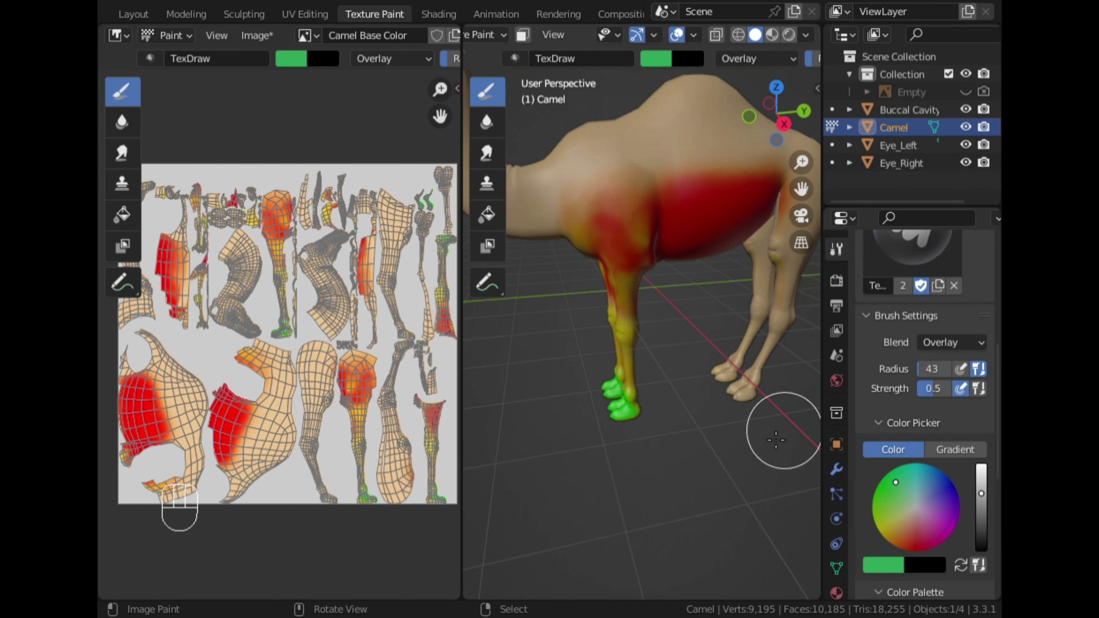
# Step: Extend the green paint over the outer sides of the front feet
pyautogui.moveTo(688, 437); pyautogui.dragTo(606, 433, button='middle')
pyautogui.scroll(3, 604, 426)
pyautogui.moveTo(658, 448); pyautogui.dragTo(645, 483)
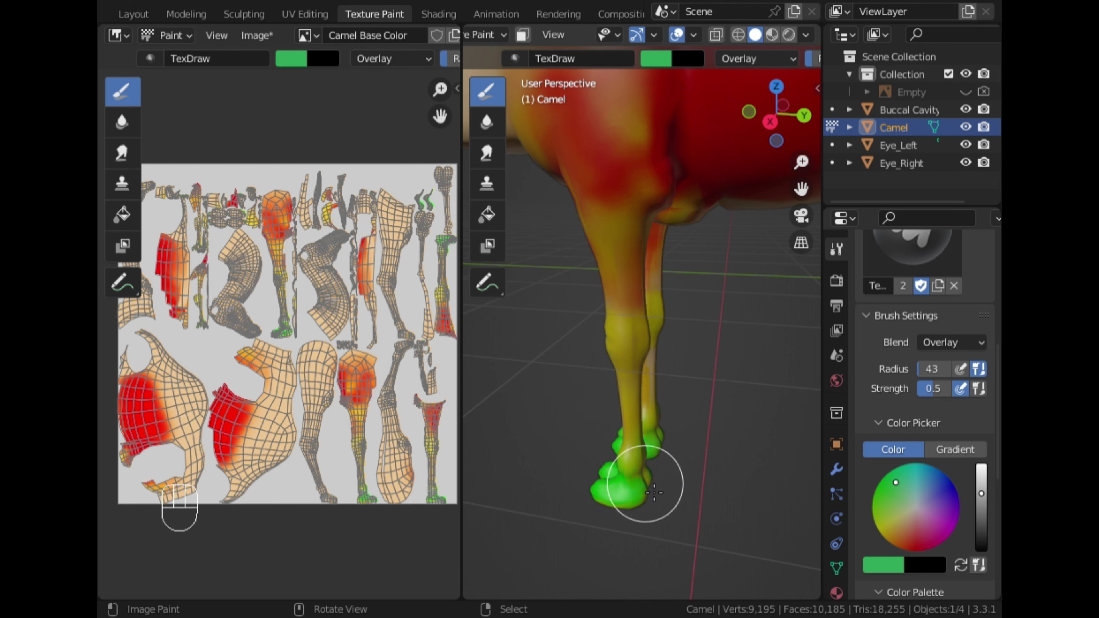
# Step: Paint a green patch on the front of each front knee
pyautogui.moveTo(645, 483); pyautogui.dragTo(581, 466, button='middle')
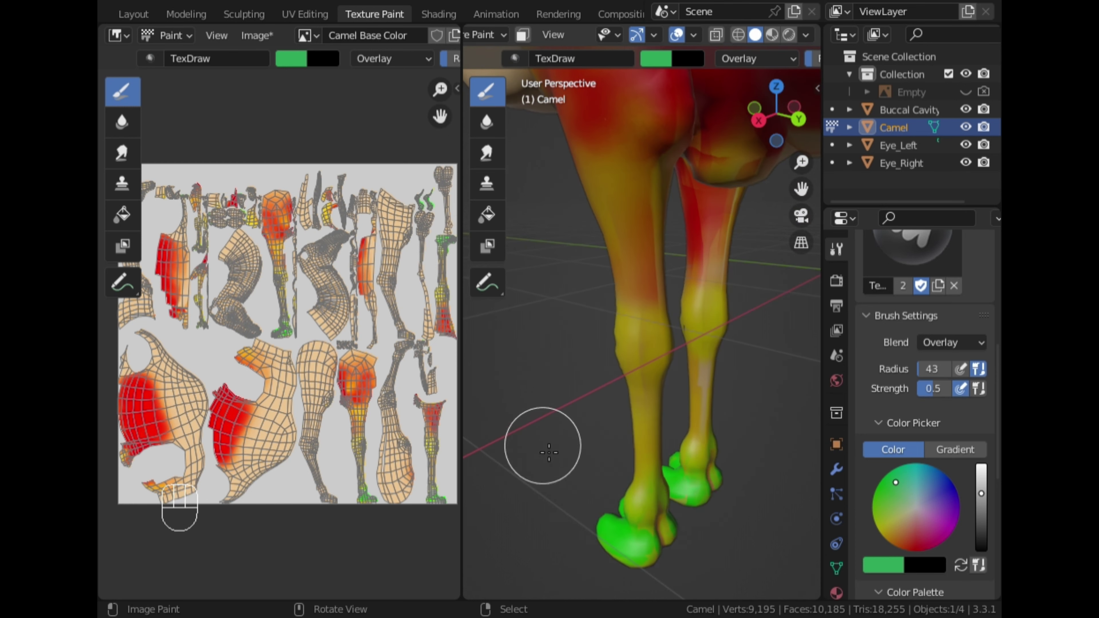
pyautogui.scroll(3, 542, 449)
pyautogui.moveTo(561, 364)
pyautogui.mouseDown()
pyautogui.moveTo(581, 384)
pyautogui.moveTo(568, 352)
pyautogui.mouseUp()
pyautogui.moveTo(580, 370)
pyautogui.mouseDown(button='middle')
pyautogui.moveTo(575, 401)
pyautogui.moveTo(627, 392)
pyautogui.mouseUp(button='middle')
pyautogui.moveTo(607, 357)
pyautogui.mouseDown()
pyautogui.moveTo(589, 362)
pyautogui.moveTo(594, 347)
pyautogui.moveTo(622, 361)
pyautogui.mouseUp()
pyautogui.scroll(-4, 629, 367)
# Step: Choose the yellow palette swatch and enlarge the properties editor
pyautogui.moveTo(628, 367); pyautogui.dragTo(542, 368, button='middle')
pyautogui.scroll(2, 549, 363)
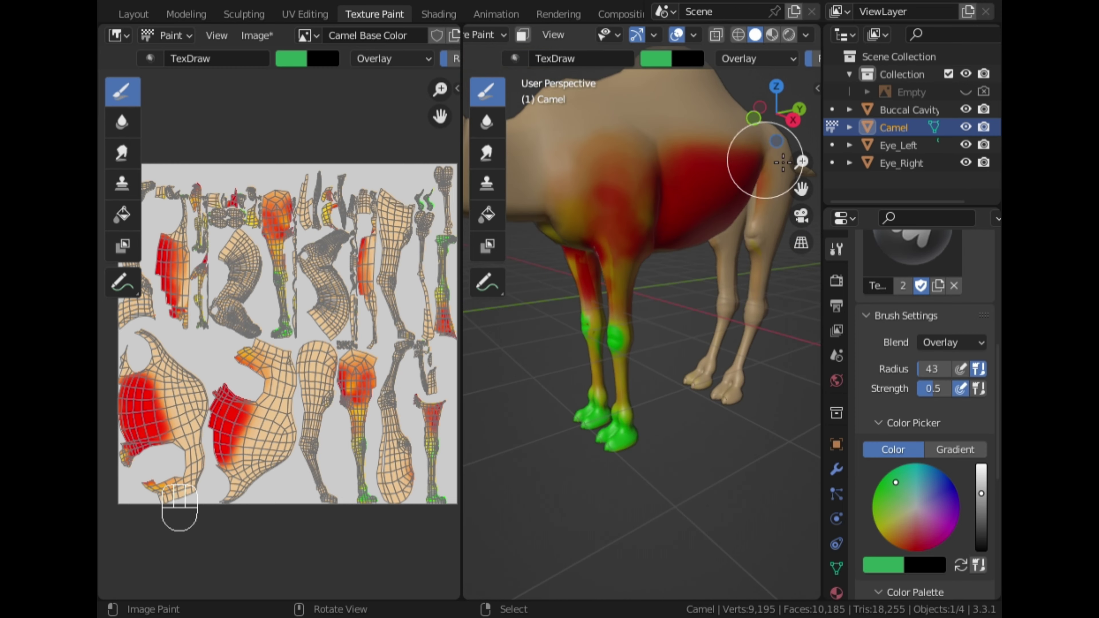
pyautogui.click(795, 121)
pyautogui.scroll(-2, 675, 303)
pyautogui.scroll(1, 731, 287)
pyautogui.scroll(-5, 959, 514)
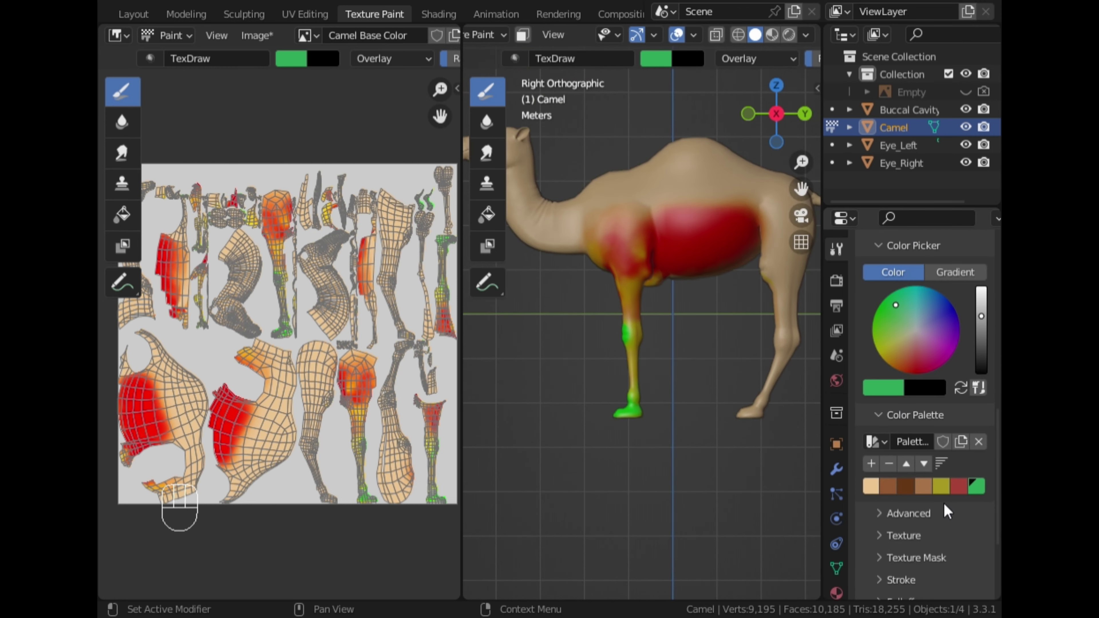
pyautogui.click(941, 485)
pyautogui.moveTo(874, 207); pyautogui.dragTo(872, 48)
# Step: Paint yellow down the front and sides of the hind legs, from the thighs to the tops of the feet
pyautogui.scroll(2, 735, 303)
pyautogui.moveTo(648, 329); pyautogui.dragTo(752, 324, button='middle')
pyautogui.moveTo(627, 269); pyautogui.dragTo(623, 389)
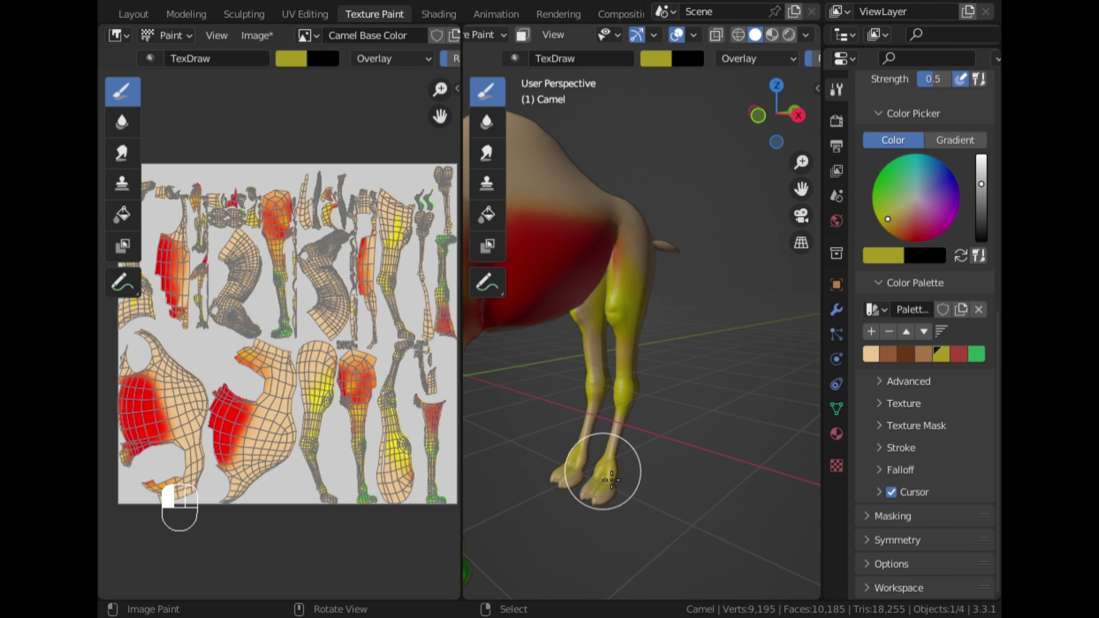
pyautogui.moveTo(611, 479); pyautogui.dragTo(622, 478)
pyautogui.moveTo(604, 393); pyautogui.dragTo(614, 394)
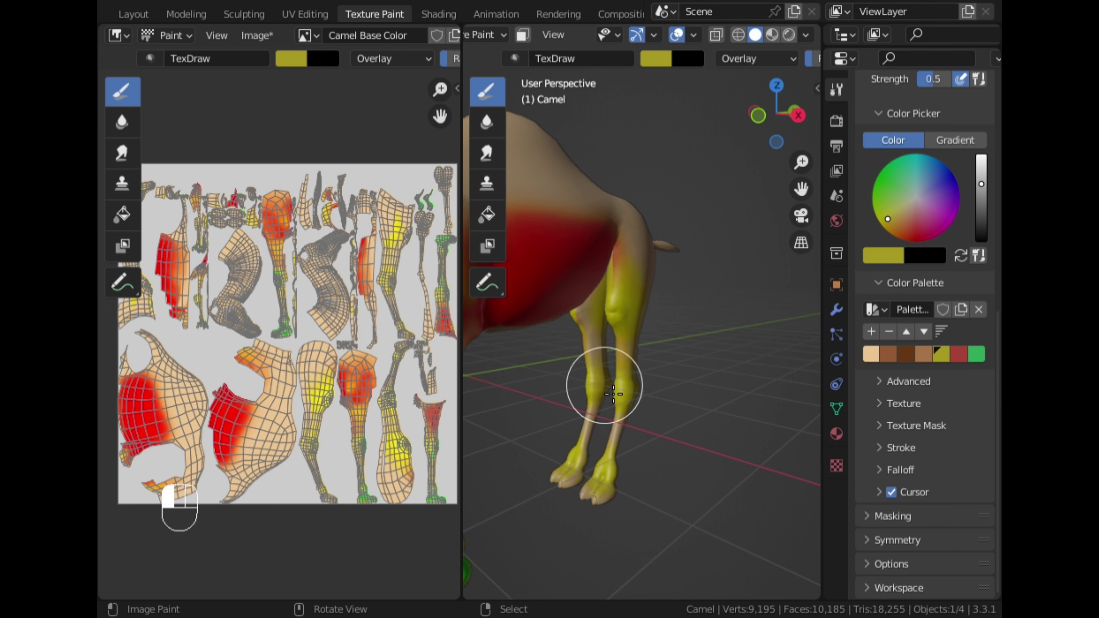
# Step: Paint red up the backs of the hind legs and over the outer haunch with the red palette swatch
pyautogui.scroll(-4, 627, 406)
pyautogui.moveTo(649, 429)
pyautogui.mouseDown(button='middle')
pyautogui.moveTo(675, 432)
pyautogui.moveTo(696, 400)
pyautogui.mouseUp(button='middle')
pyautogui.click(959, 354)
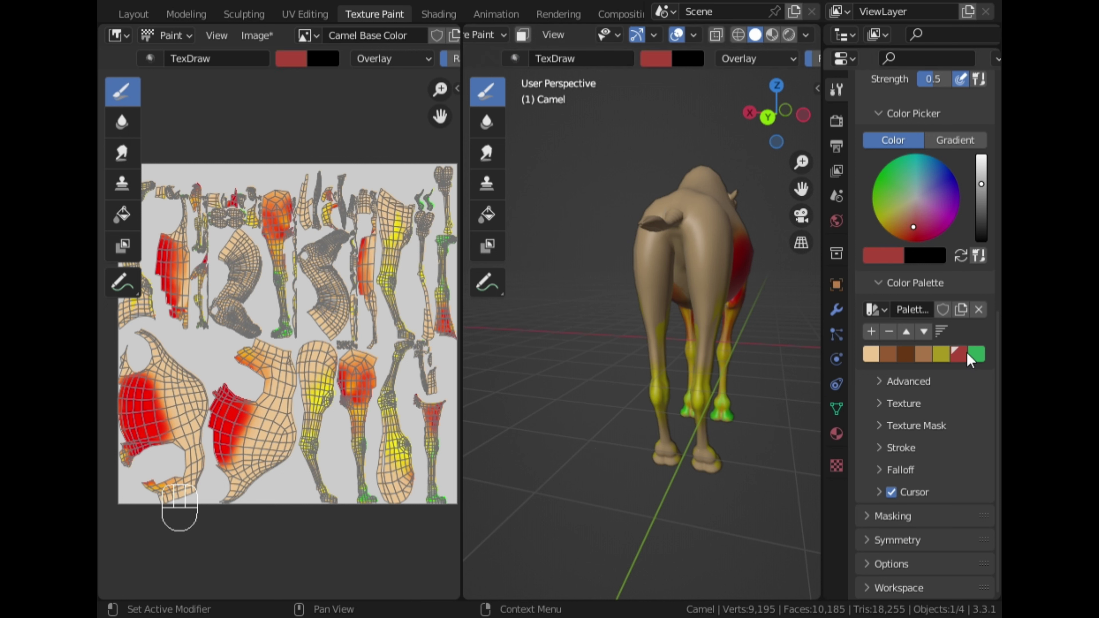
pyautogui.moveTo(571, 402)
pyautogui.mouseDown(button='middle')
pyautogui.moveTo(719, 418)
pyautogui.moveTo(712, 436)
pyautogui.mouseUp(button='middle')
pyautogui.scroll(3, 712, 437)
pyautogui.moveTo(636, 429)
pyautogui.mouseDown()
pyautogui.moveTo(643, 325)
pyautogui.moveTo(642, 363)
pyautogui.moveTo(670, 288)
pyautogui.mouseUp()
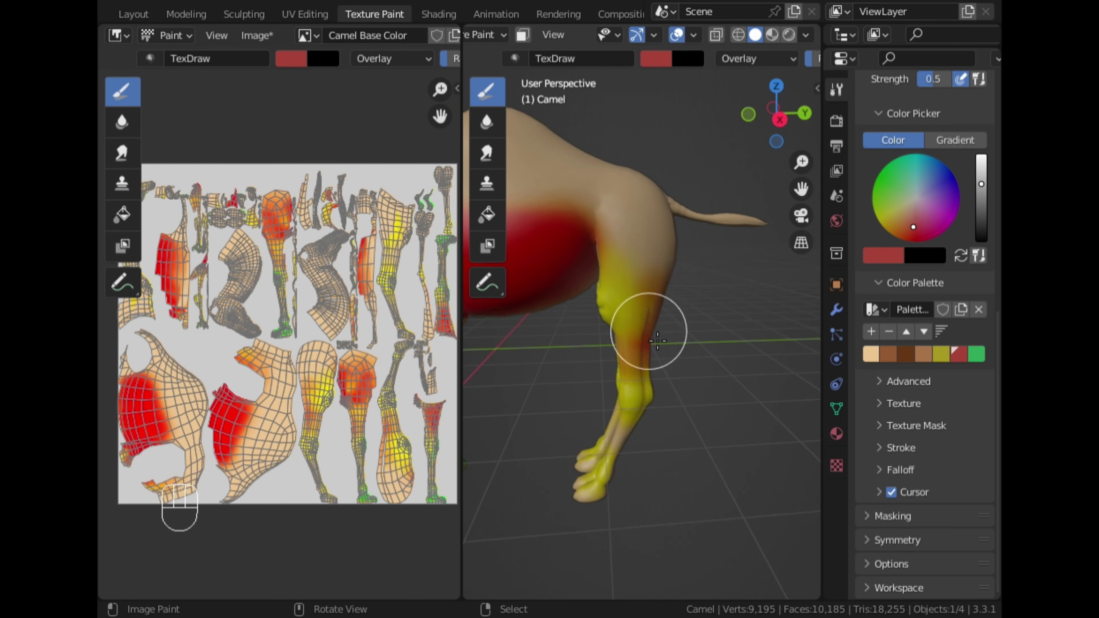
pyautogui.moveTo(661, 240)
pyautogui.mouseDown()
pyautogui.moveTo(667, 216)
pyautogui.moveTo(650, 196)
pyautogui.moveTo(644, 312)
pyautogui.moveTo(635, 219)
pyautogui.moveTo(622, 241)
pyautogui.moveTo(637, 294)
pyautogui.mouseUp()
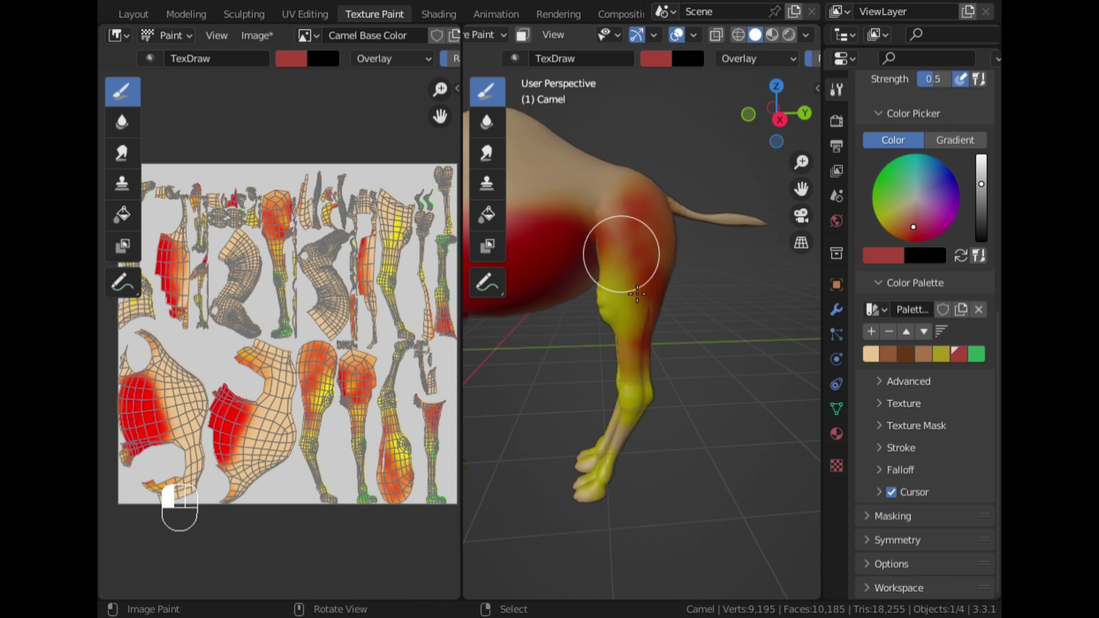
# Step: Paint yellow over the top of the haunch and the front of the thigh, continuing down the front of the hind legs
pyautogui.click(943, 354)
pyautogui.moveTo(613, 184)
pyautogui.mouseDown()
pyautogui.moveTo(601, 167)
pyautogui.moveTo(652, 213)
pyautogui.mouseUp()
pyautogui.moveTo(600, 251)
pyautogui.mouseDown()
pyautogui.moveTo(600, 234)
pyautogui.moveTo(600, 260)
pyautogui.mouseUp()
pyautogui.scroll(-1, 600, 343)
pyautogui.moveTo(599, 344); pyautogui.dragTo(618, 415, button='middle')
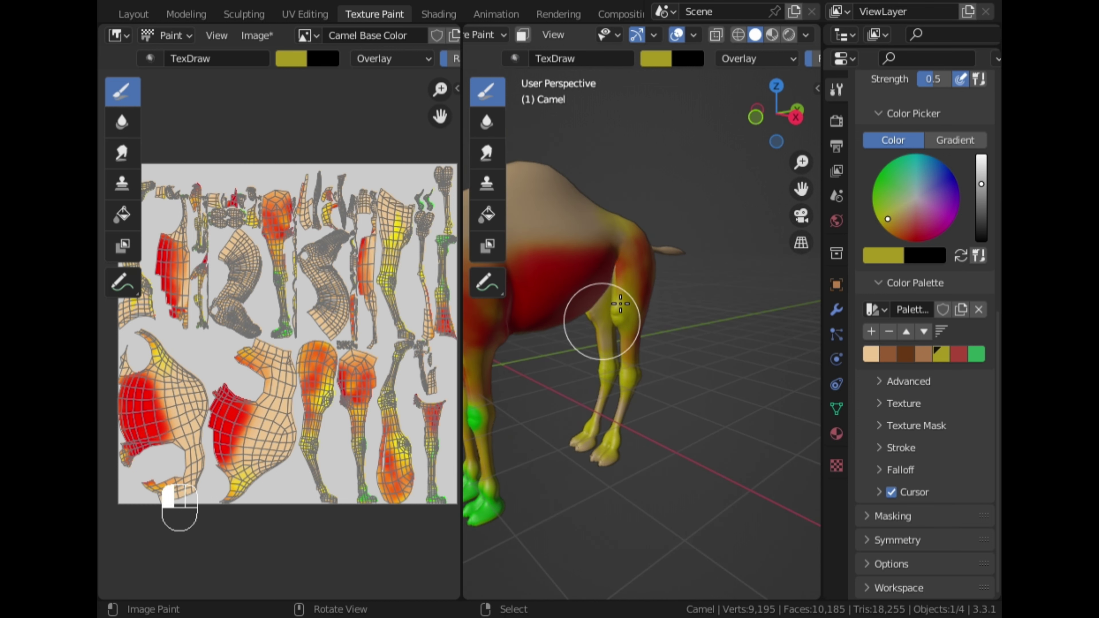
pyautogui.moveTo(620, 304)
pyautogui.mouseDown()
pyautogui.moveTo(602, 288)
pyautogui.moveTo(609, 432)
pyautogui.moveTo(623, 400)
pyautogui.moveTo(613, 417)
pyautogui.mouseUp()
# Step: Paint red over the upper thigh, the rear flank and the rump beside the tail
pyautogui.click(958, 354)
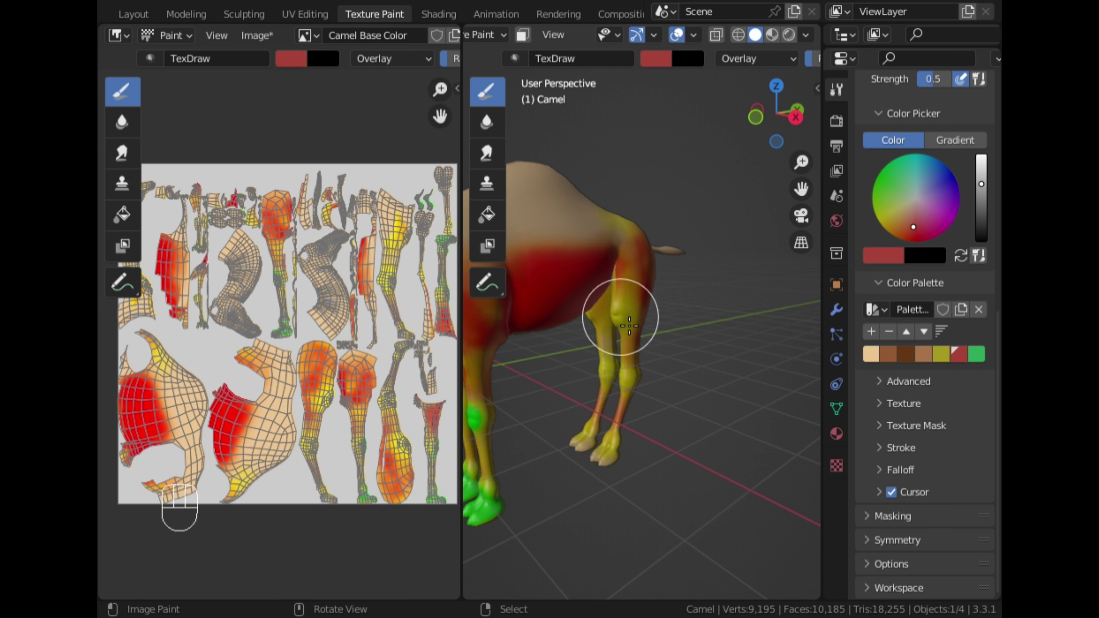
pyautogui.moveTo(632, 261)
pyautogui.mouseDown()
pyautogui.moveTo(619, 243)
pyautogui.moveTo(635, 236)
pyautogui.mouseUp()
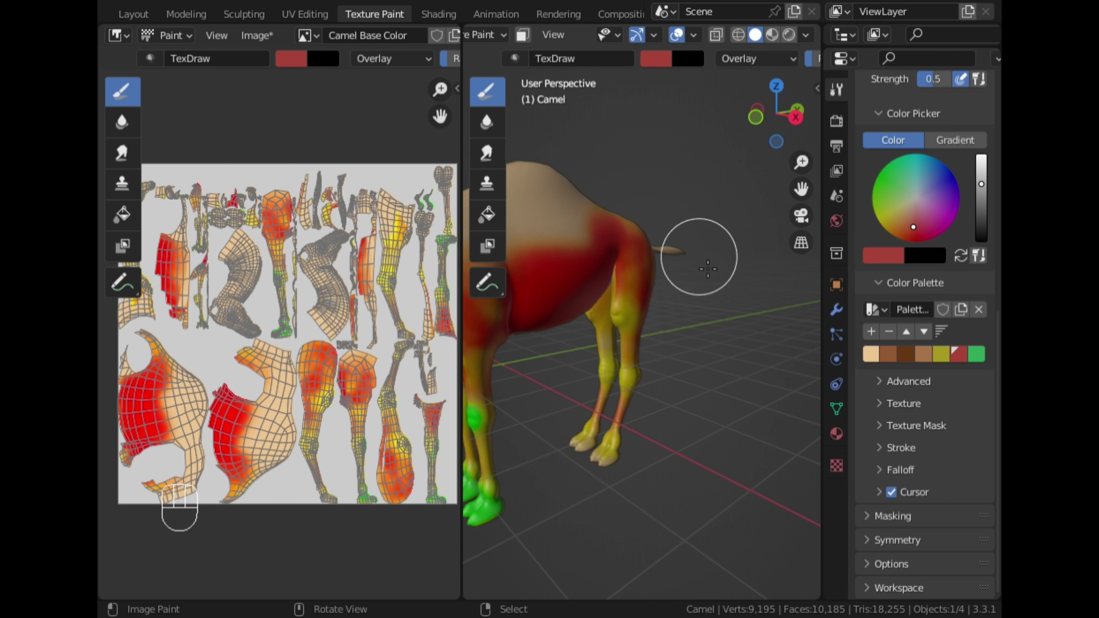
pyautogui.moveTo(699, 253); pyautogui.dragTo(634, 242, button='middle')
pyautogui.moveTo(677, 236)
pyautogui.mouseDown()
pyautogui.moveTo(689, 221)
pyautogui.moveTo(670, 245)
pyautogui.moveTo(674, 234)
pyautogui.mouseUp()
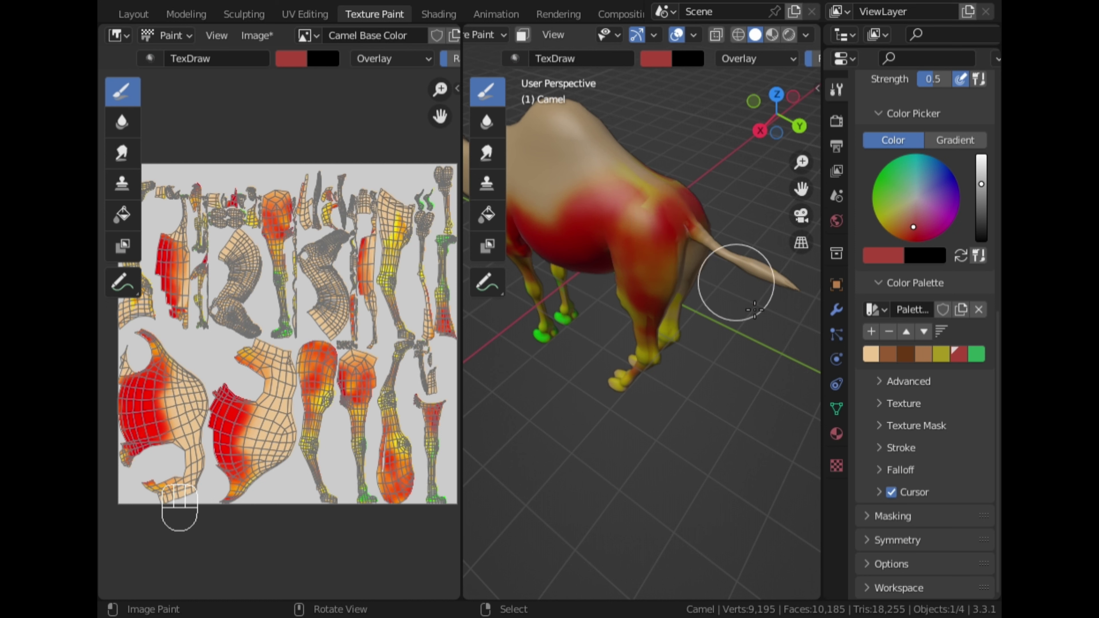
# Step: Paint yellow around the base of the tail and down the backs of the thighs
pyautogui.click(942, 358)
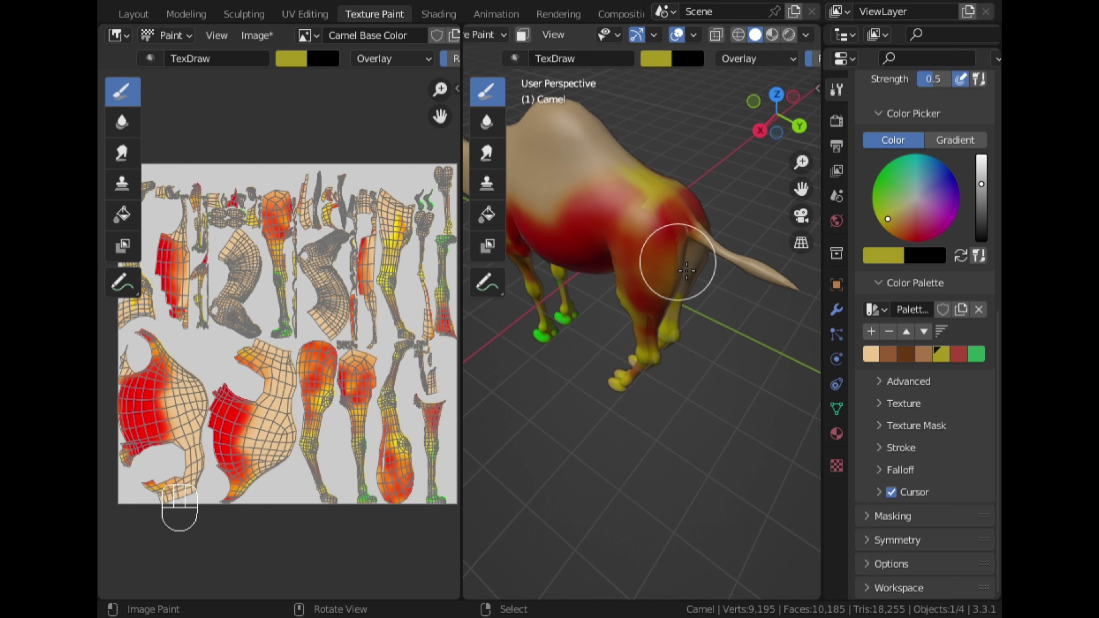
pyautogui.moveTo(689, 237); pyautogui.dragTo(688, 246)
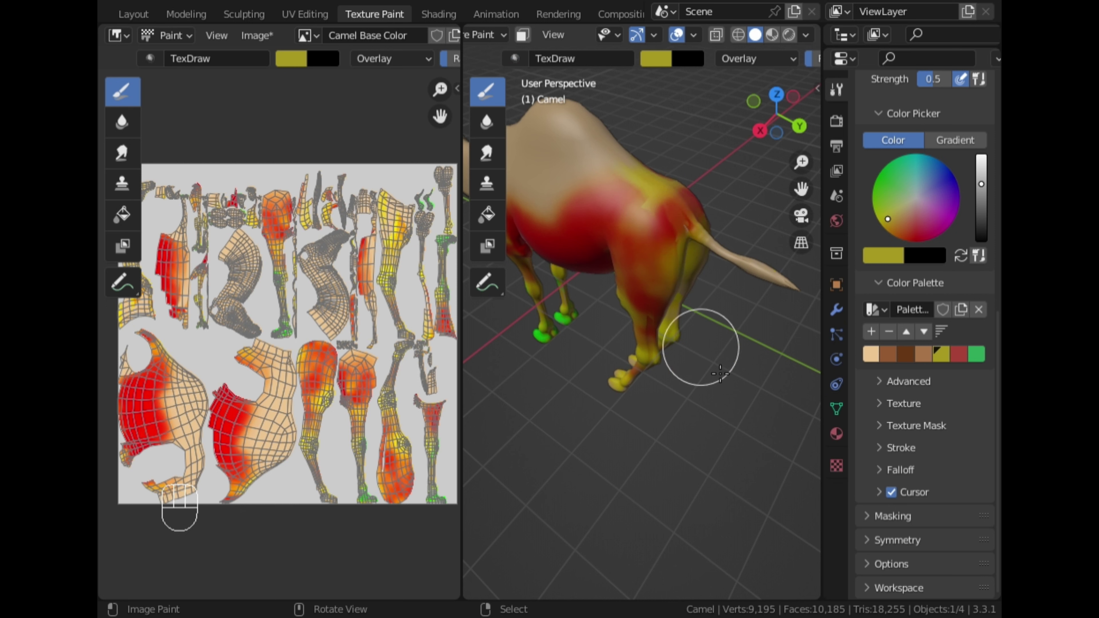
pyautogui.moveTo(708, 356); pyautogui.dragTo(665, 306, button='middle')
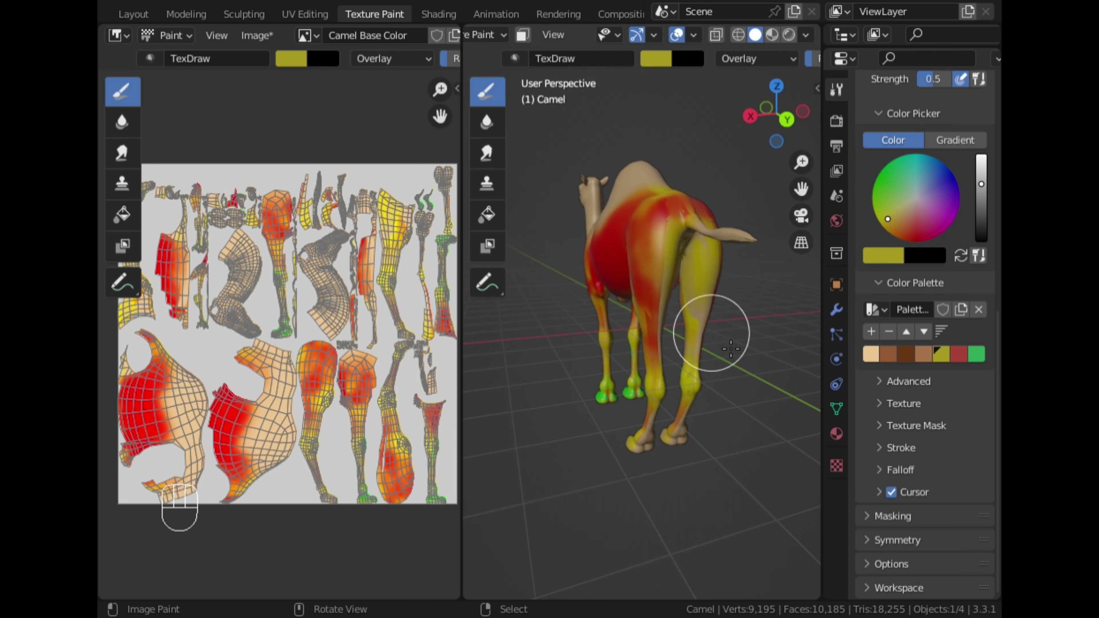
# Step: Paint red between the buttocks and down the rear and inner sides of the hind legs
pyautogui.click(959, 354)
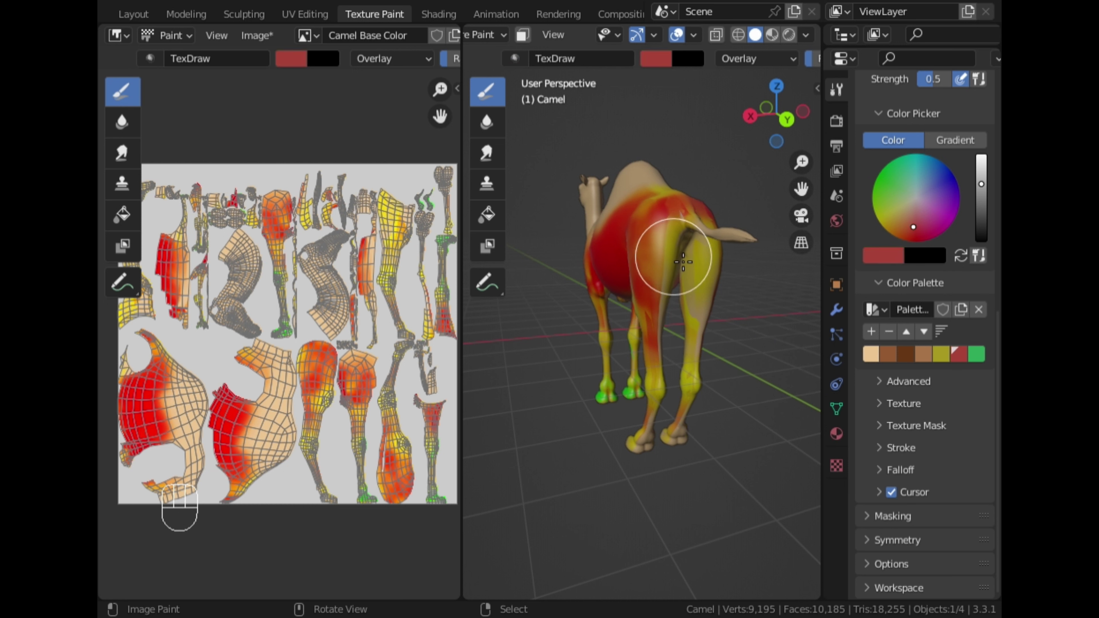
pyautogui.moveTo(686, 246)
pyautogui.mouseDown()
pyautogui.moveTo(671, 306)
pyautogui.moveTo(713, 323)
pyautogui.mouseUp()
pyautogui.moveTo(742, 321); pyautogui.dragTo(712, 340, button='middle')
pyautogui.moveTo(718, 333)
pyautogui.mouseDown()
pyautogui.moveTo(708, 317)
pyautogui.moveTo(711, 345)
pyautogui.mouseUp()
# Step: Cover the underside of the belly and the groin between the hind legs with red
pyautogui.moveTo(724, 361)
pyautogui.mouseDown(button='middle')
pyautogui.moveTo(659, 380)
pyautogui.moveTo(485, 319)
pyautogui.moveTo(606, 277)
pyautogui.mouseUp(button='middle')
pyautogui.moveTo(585, 289)
pyautogui.mouseDown()
pyautogui.moveTo(567, 290)
pyautogui.moveTo(572, 261)
pyautogui.moveTo(548, 207)
pyautogui.mouseUp()
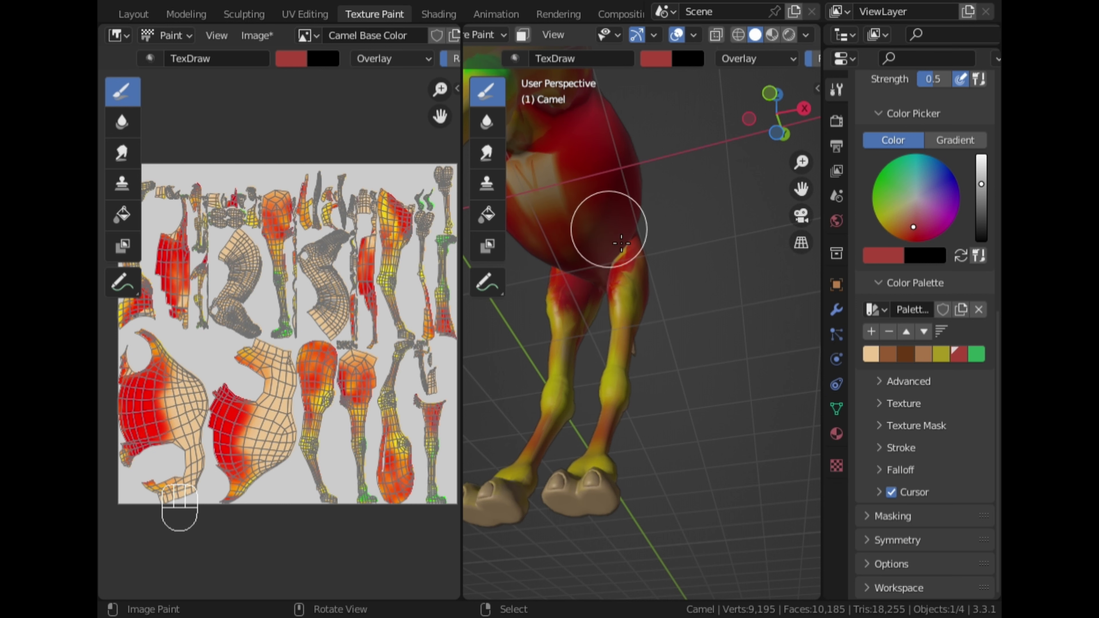
pyautogui.moveTo(621, 243); pyautogui.dragTo(555, 264, button='middle')
pyautogui.moveTo(560, 270); pyautogui.dragTo(631, 310)
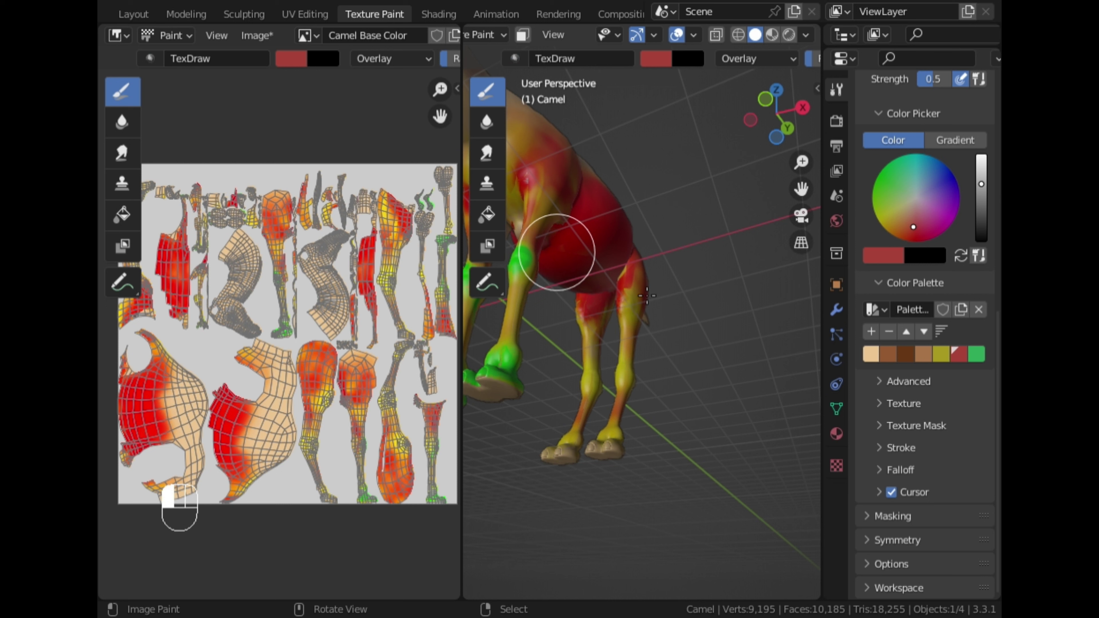
pyautogui.moveTo(557, 253); pyautogui.dragTo(598, 326, button='middle')
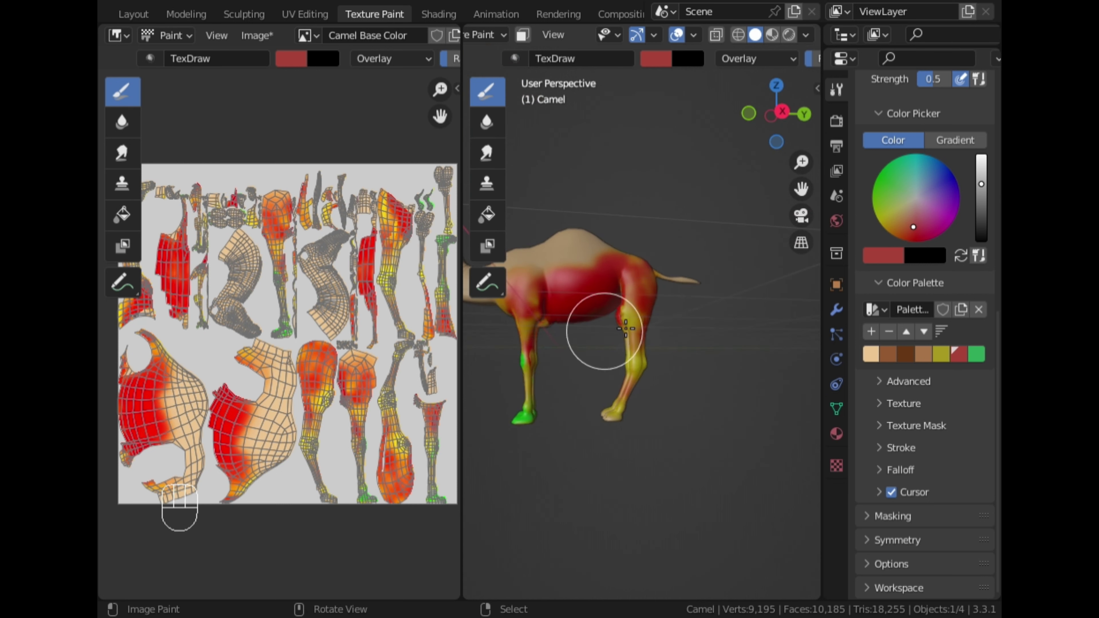
pyautogui.moveTo(801, 189); pyautogui.dragTo(760, 233)
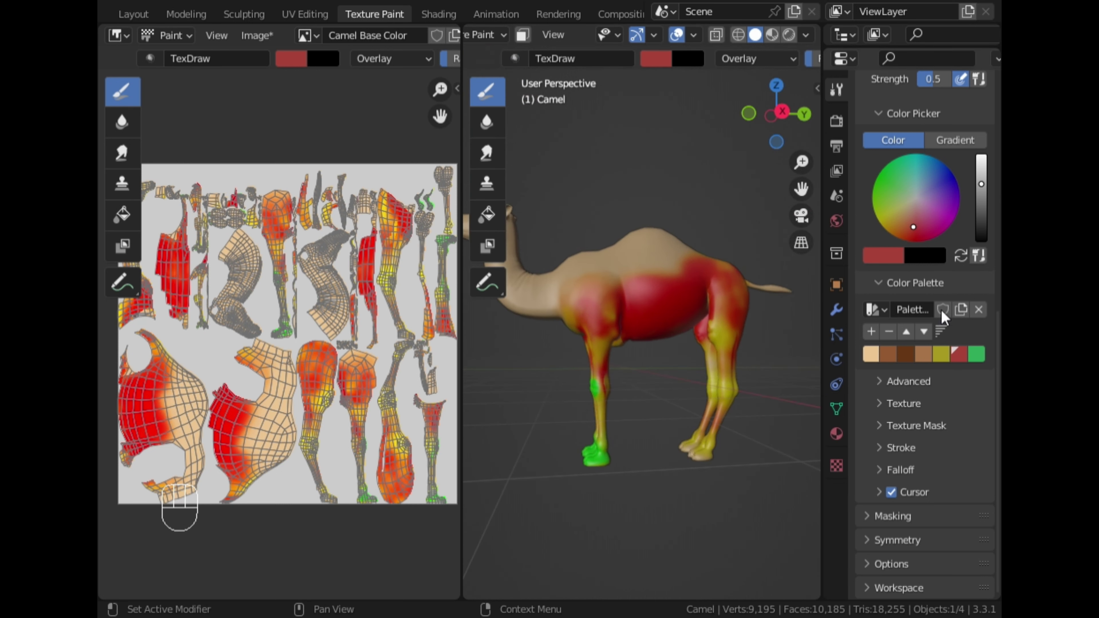
# Step: Paint yellow over the shoulder and forward onto the base of the neck
pyautogui.click(943, 355)
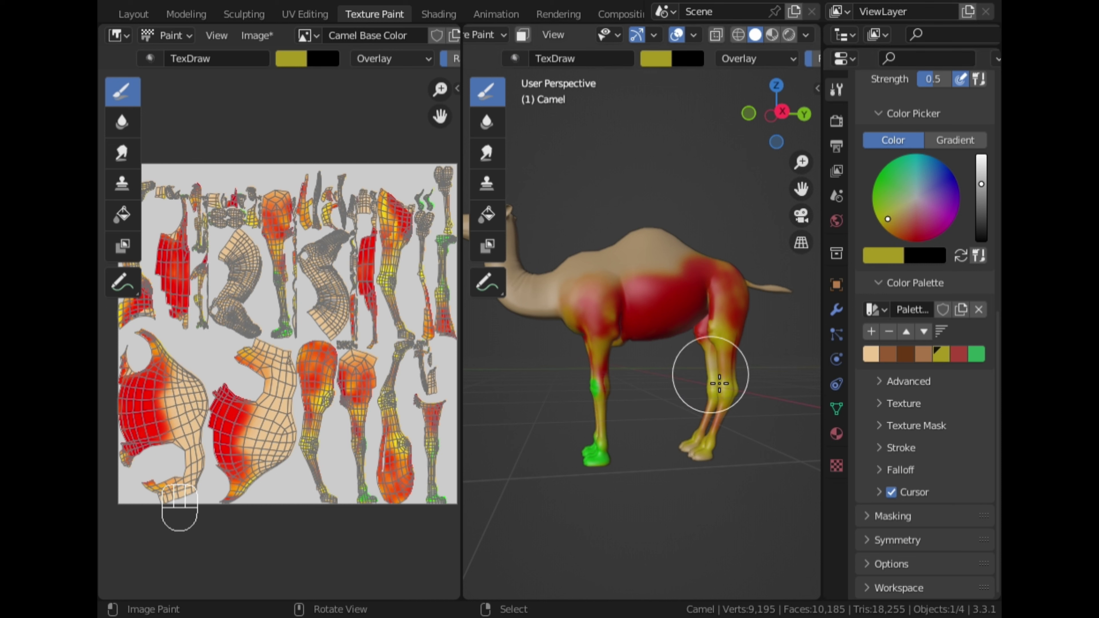
pyautogui.moveTo(641, 411); pyautogui.dragTo(706, 442, button='middle')
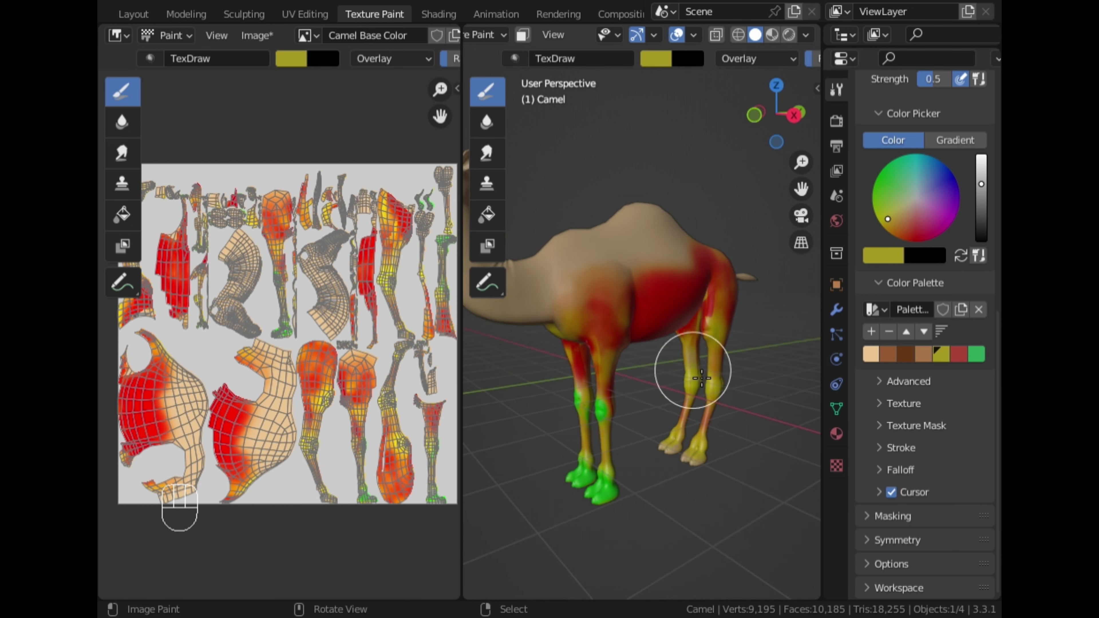
pyautogui.moveTo(692, 298); pyautogui.dragTo(594, 318, button='middle')
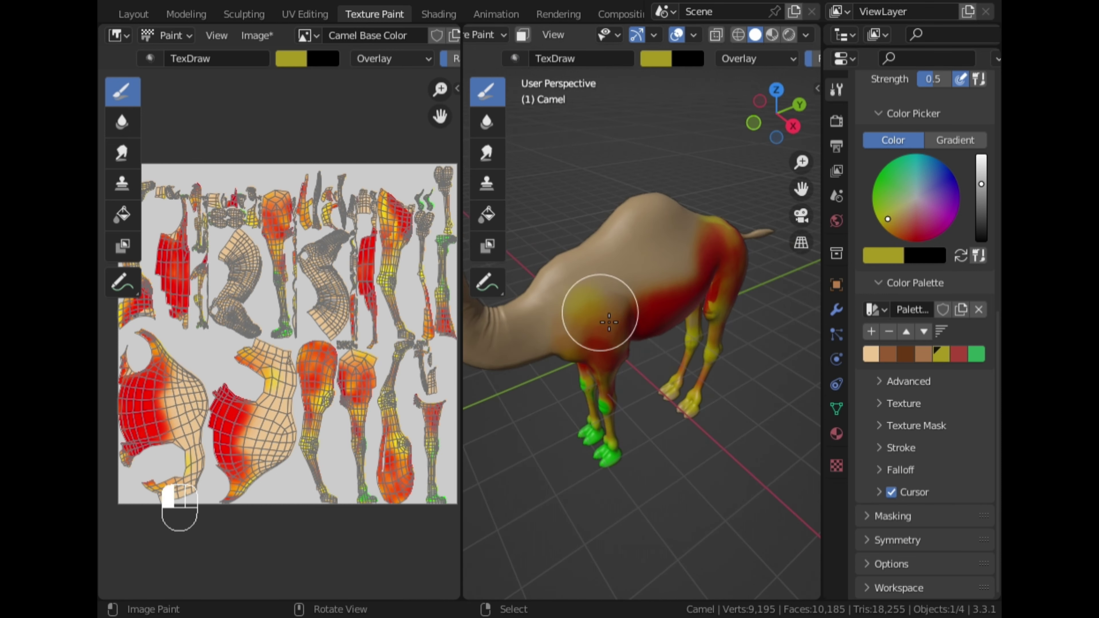
pyautogui.moveTo(612, 309); pyautogui.dragTo(600, 333)
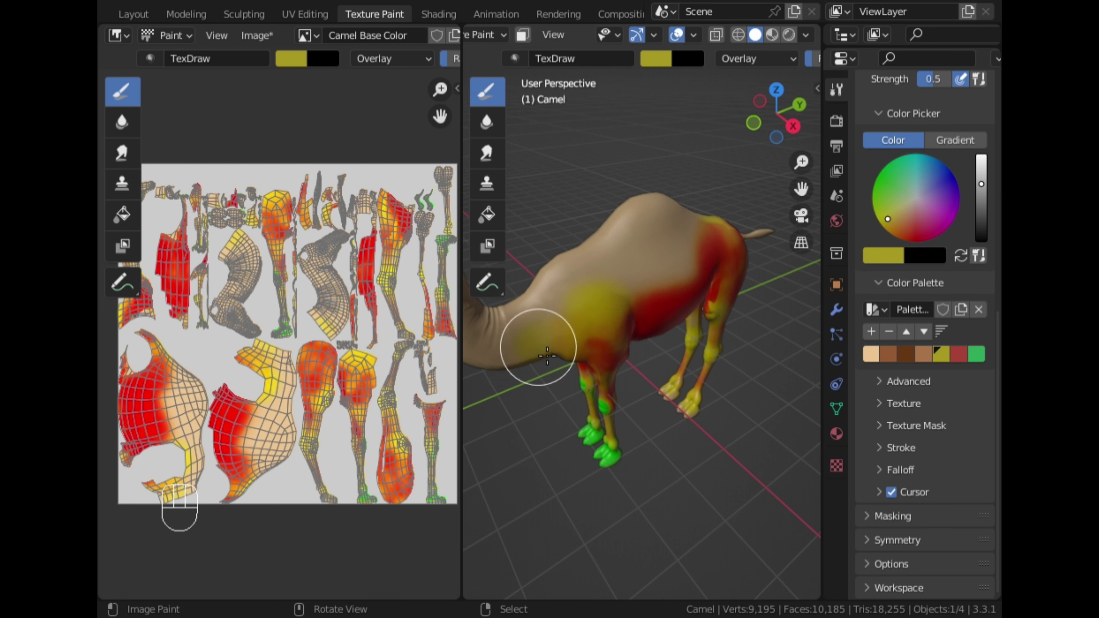
pyautogui.moveTo(559, 308); pyautogui.dragTo(576, 321)
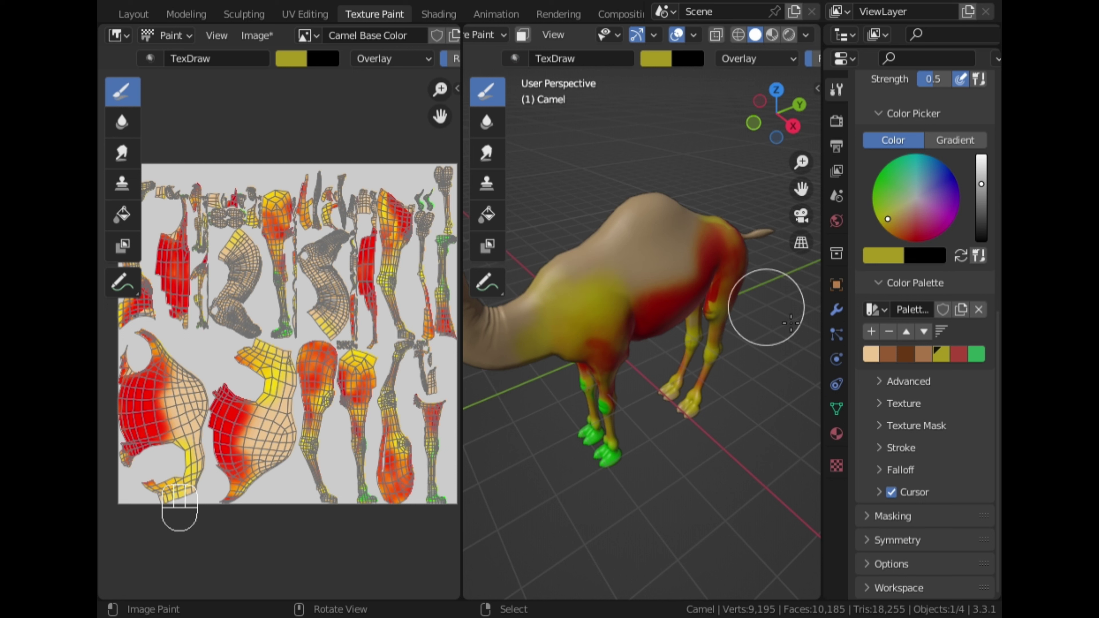
# Step: Paint red over the withers, the back, the hump and the upper flank
pyautogui.click(958, 354)
pyautogui.click(562, 279)
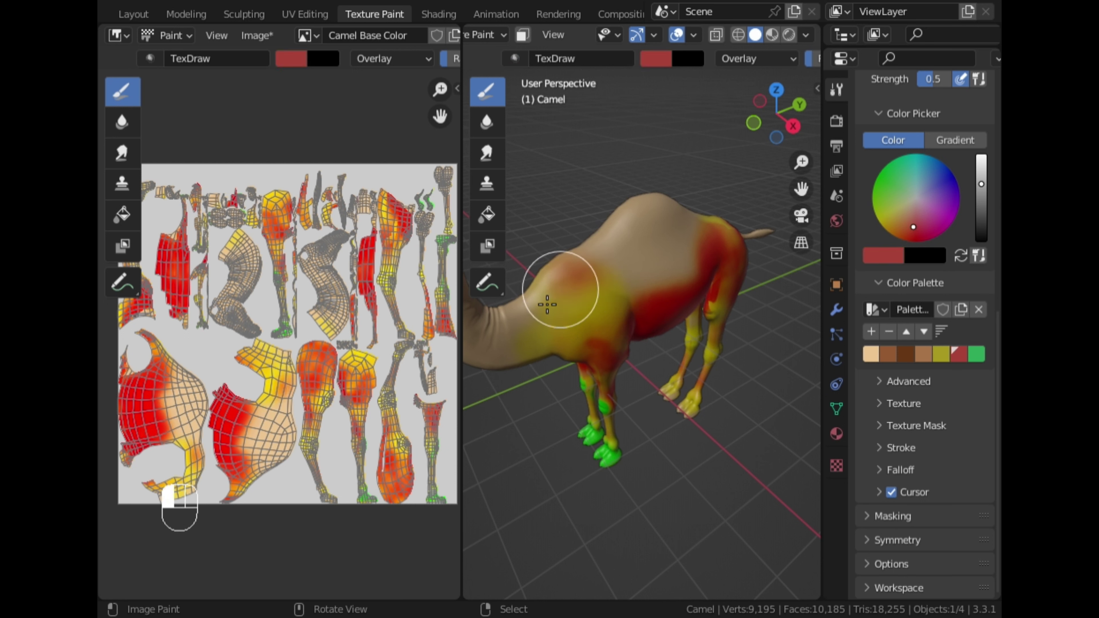
pyautogui.moveTo(547, 305)
pyautogui.mouseDown()
pyautogui.moveTo(552, 277)
pyautogui.moveTo(630, 275)
pyautogui.moveTo(601, 285)
pyautogui.moveTo(597, 277)
pyautogui.moveTo(632, 257)
pyautogui.moveTo(659, 265)
pyautogui.moveTo(693, 231)
pyautogui.moveTo(644, 220)
pyautogui.moveTo(700, 255)
pyautogui.moveTo(697, 214)
pyautogui.moveTo(594, 255)
pyautogui.moveTo(670, 230)
pyautogui.mouseUp()
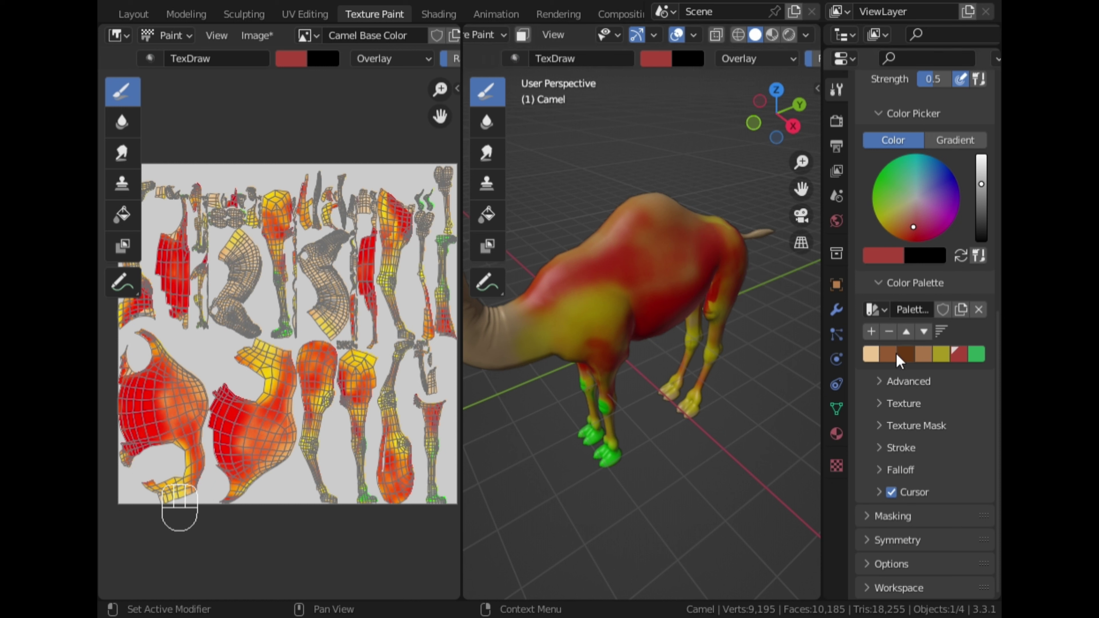
# Step: Add yellow patches to the flank, the hump and the top of the back
pyautogui.click(941, 353)
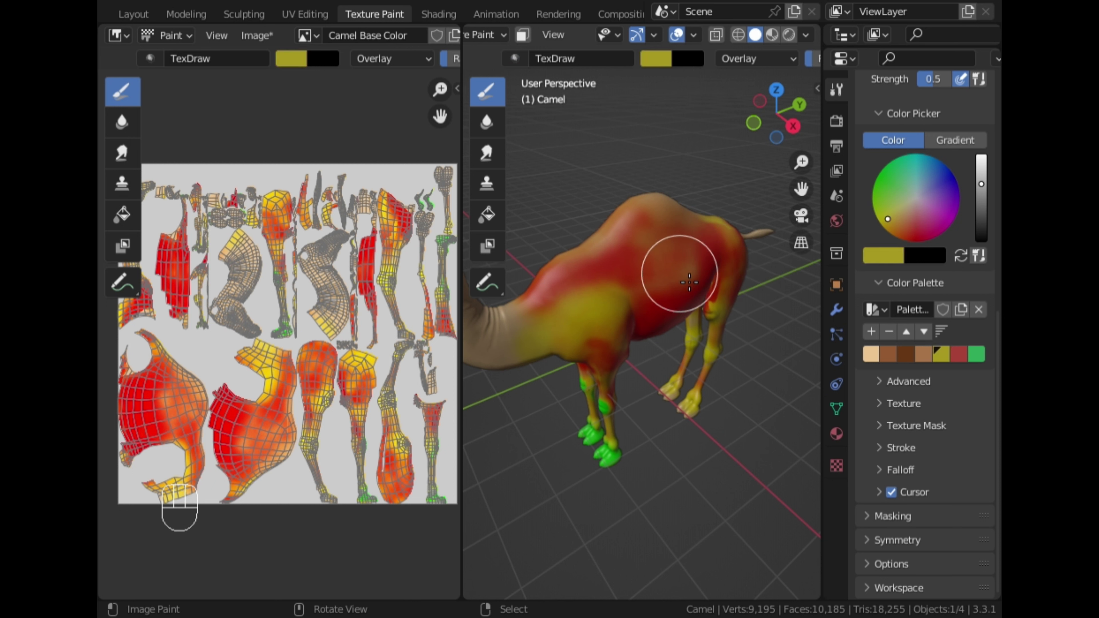
pyautogui.moveTo(644, 292); pyautogui.dragTo(656, 280)
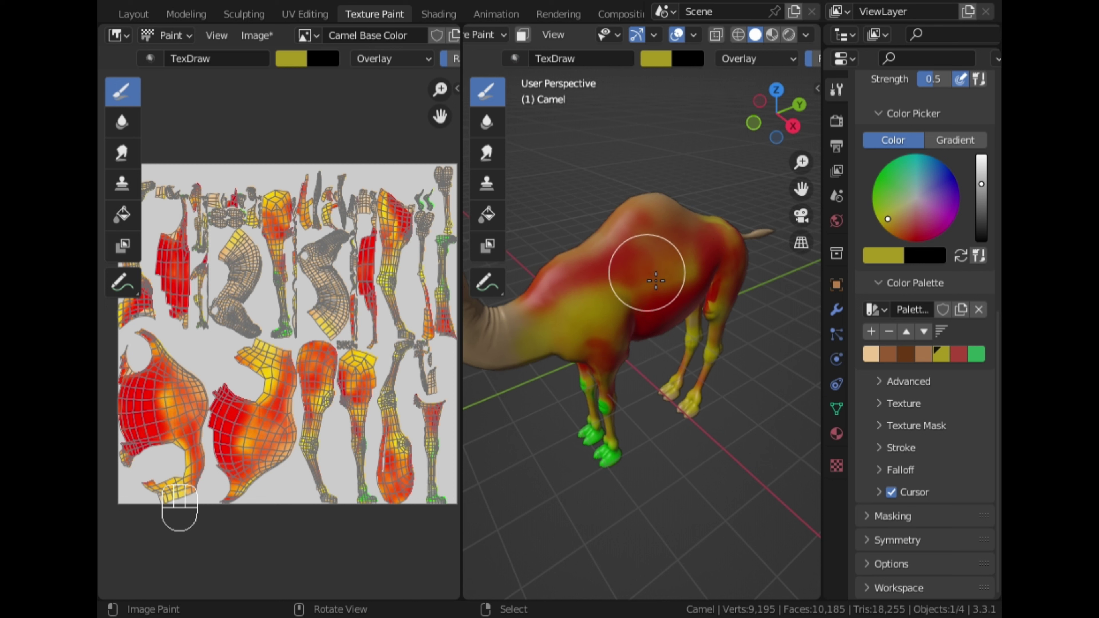
pyautogui.moveTo(686, 239); pyautogui.dragTo(665, 211)
pyautogui.moveTo(682, 231); pyautogui.dragTo(694, 274, button='middle')
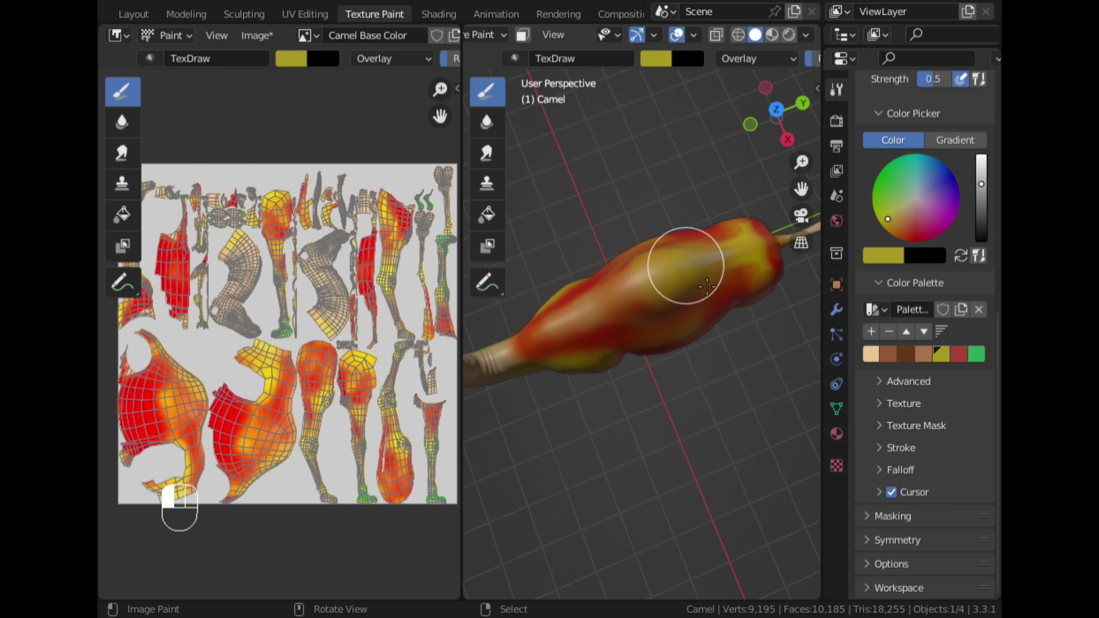
pyautogui.moveTo(707, 287); pyautogui.dragTo(744, 313)
# Step: Paint the hocks and feet of both hind legs green
pyautogui.moveTo(699, 403); pyautogui.dragTo(746, 329, button='middle')
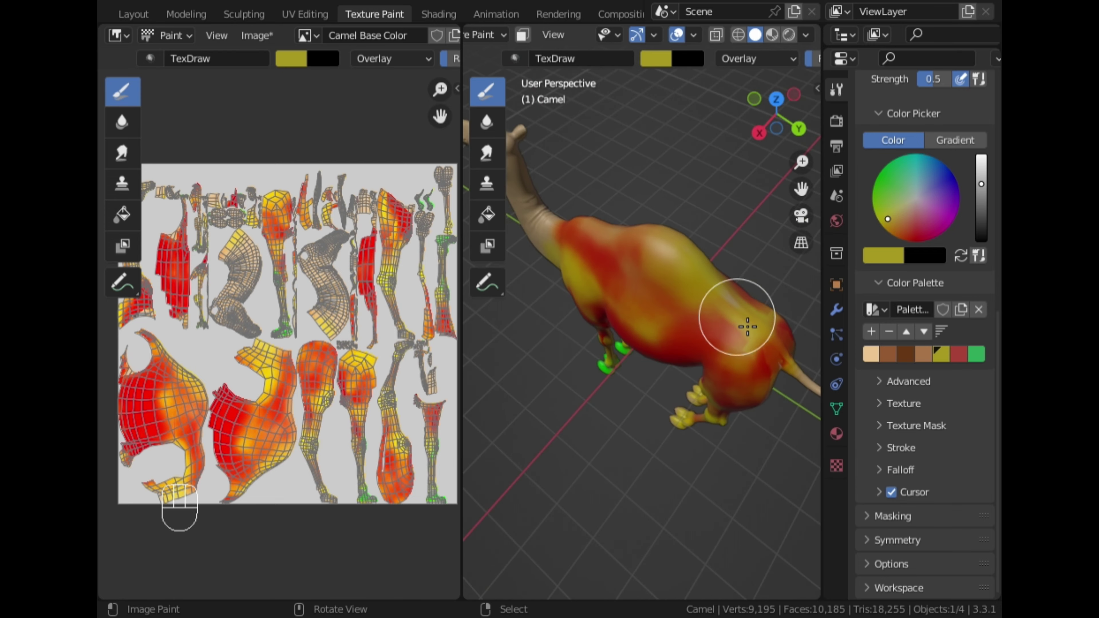
pyautogui.moveTo(739, 374)
pyautogui.mouseDown(button='middle')
pyautogui.moveTo(787, 318)
pyautogui.moveTo(495, 345)
pyautogui.moveTo(679, 283)
pyautogui.moveTo(673, 266)
pyautogui.moveTo(735, 282)
pyautogui.mouseUp(button='middle')
pyautogui.scroll(3, 766, 313)
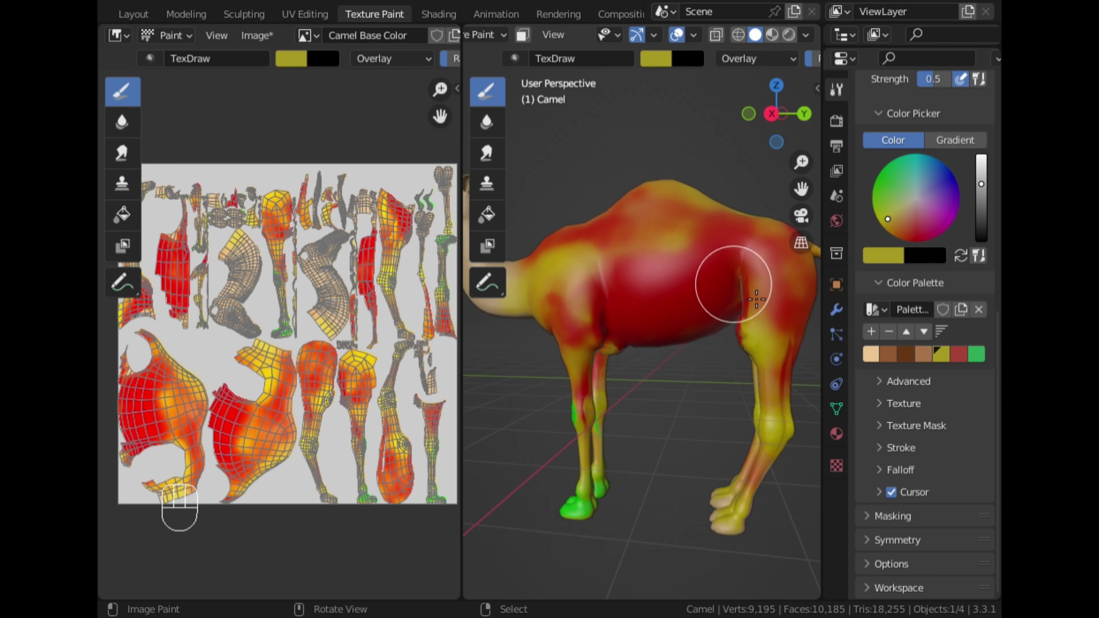
pyautogui.click(977, 355)
pyautogui.moveTo(748, 381); pyautogui.dragTo(782, 399, button='middle')
pyautogui.scroll(2, 778, 404)
pyautogui.moveTo(768, 426); pyautogui.dragTo(734, 424)
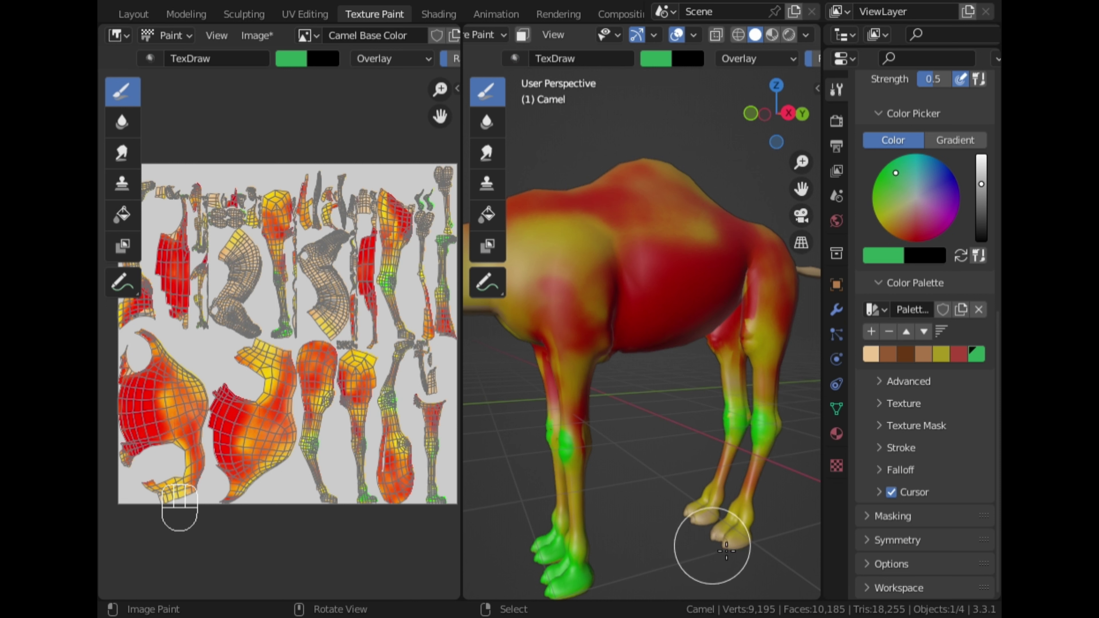
pyautogui.moveTo(711, 535)
pyautogui.mouseDown()
pyautogui.moveTo(731, 528)
pyautogui.moveTo(718, 523)
pyautogui.moveTo(749, 550)
pyautogui.moveTo(705, 517)
pyautogui.moveTo(719, 526)
pyautogui.moveTo(718, 511)
pyautogui.moveTo(760, 538)
pyautogui.moveTo(748, 516)
pyautogui.mouseUp()
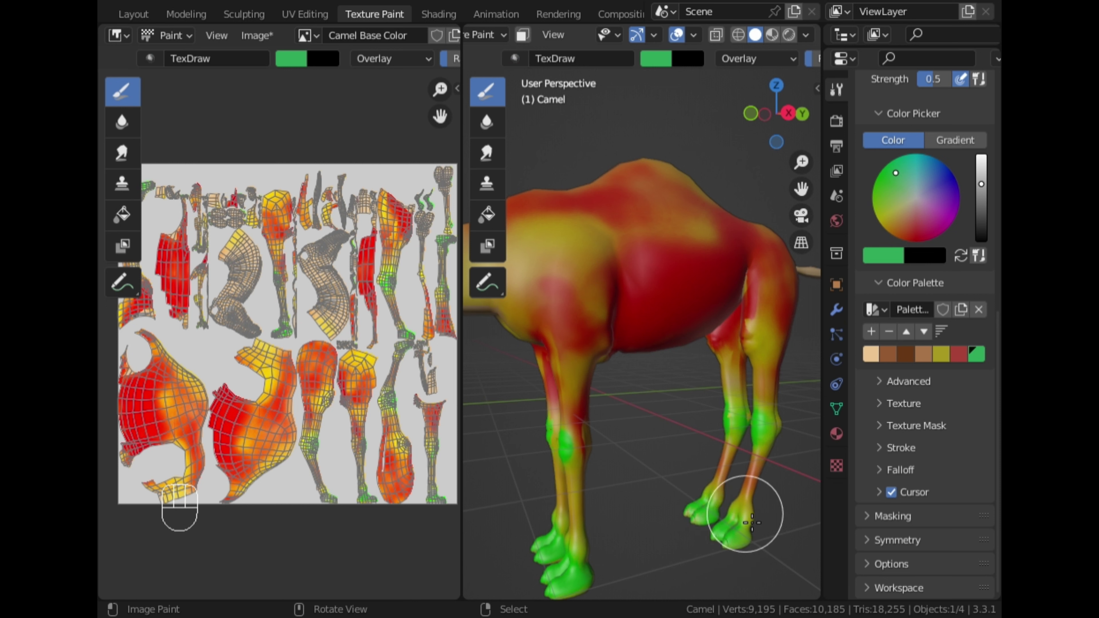
# Step: Add green to the upper front of the hind legs, around the stifle joints
pyautogui.scroll(-3, 736, 503)
pyautogui.moveTo(736, 503); pyautogui.dragTo(727, 385, button='middle')
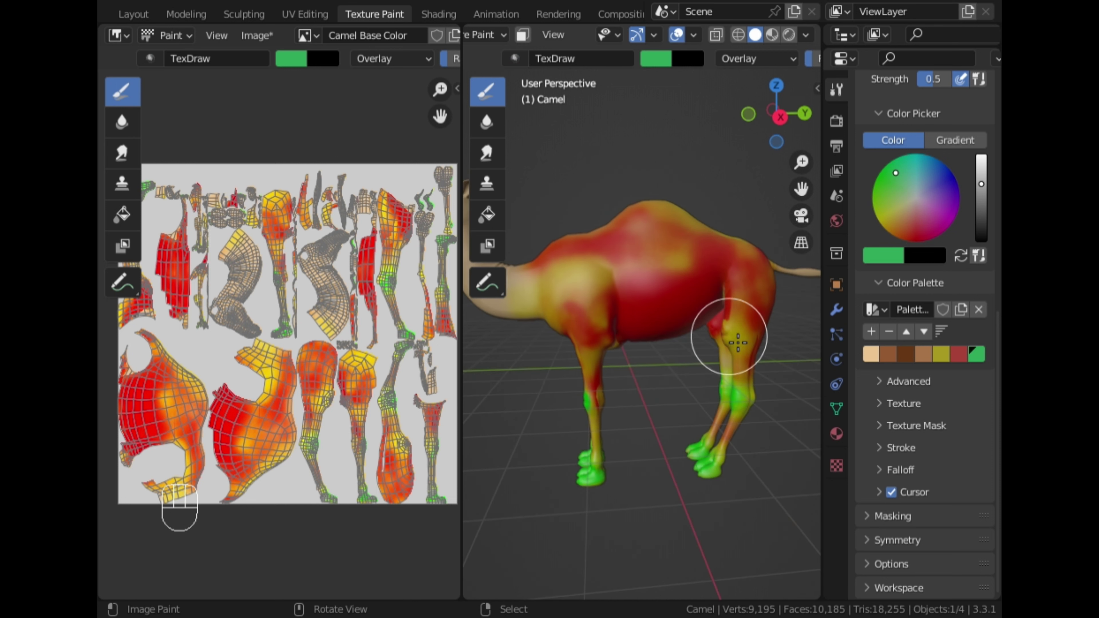
pyautogui.moveTo(735, 321)
pyautogui.mouseDown()
pyautogui.moveTo(733, 377)
pyautogui.moveTo(731, 319)
pyautogui.mouseUp()
# Step: Paint green along the crease behind the shoulder, down to the elbow and the chest pad between the front legs
pyautogui.scroll(-2, 688, 381)
pyautogui.moveTo(653, 379)
pyautogui.mouseDown(button='middle')
pyautogui.moveTo(673, 389)
pyautogui.moveTo(573, 376)
pyautogui.mouseUp(button='middle')
pyautogui.scroll(2, 673, 391)
pyautogui.scroll(3, 568, 372)
pyautogui.moveTo(592, 286); pyautogui.dragTo(599, 327)
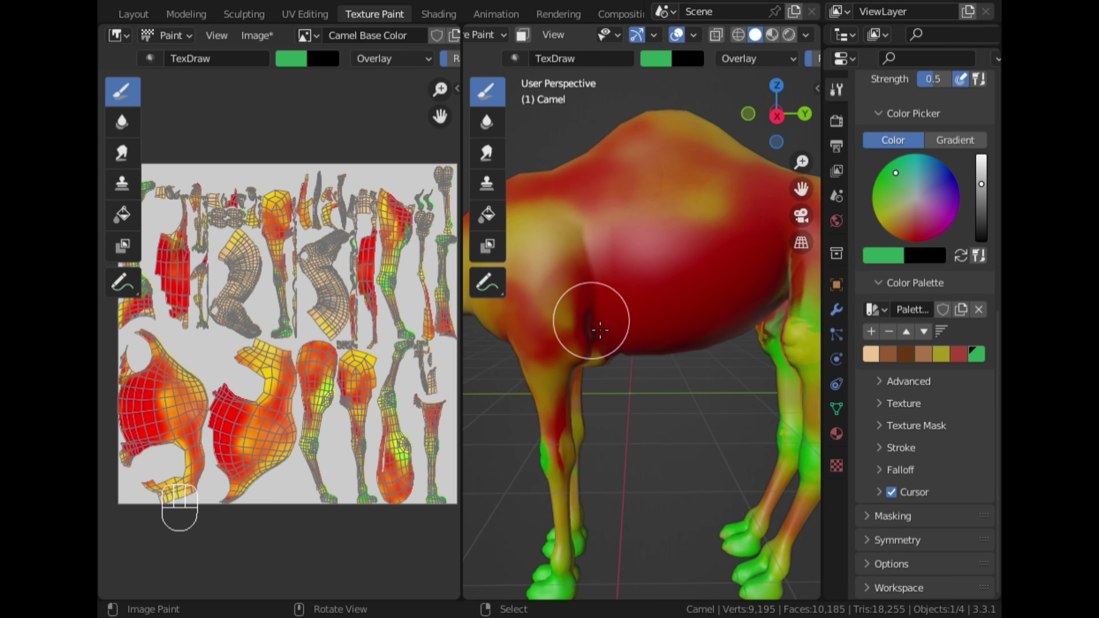
pyautogui.moveTo(595, 283)
pyautogui.mouseDown()
pyautogui.moveTo(594, 319)
pyautogui.moveTo(574, 246)
pyautogui.moveTo(596, 358)
pyautogui.moveTo(587, 366)
pyautogui.moveTo(587, 345)
pyautogui.mouseUp()
pyautogui.scroll(-3, 601, 365)
pyautogui.moveTo(602, 366); pyautogui.dragTo(689, 367, button='middle')
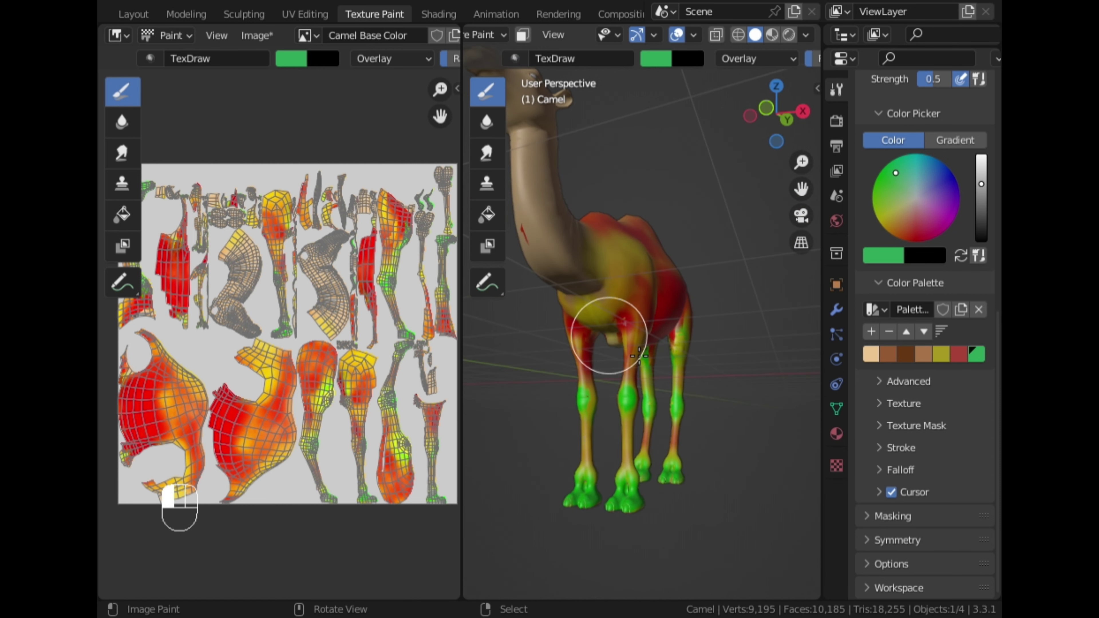
pyautogui.moveTo(634, 374); pyautogui.dragTo(627, 346)
# Step: Paint the whole neck yellow from the shoulder up to the head, working in the right orthographic view
pyautogui.moveTo(606, 342); pyautogui.dragTo(694, 375, button='middle')
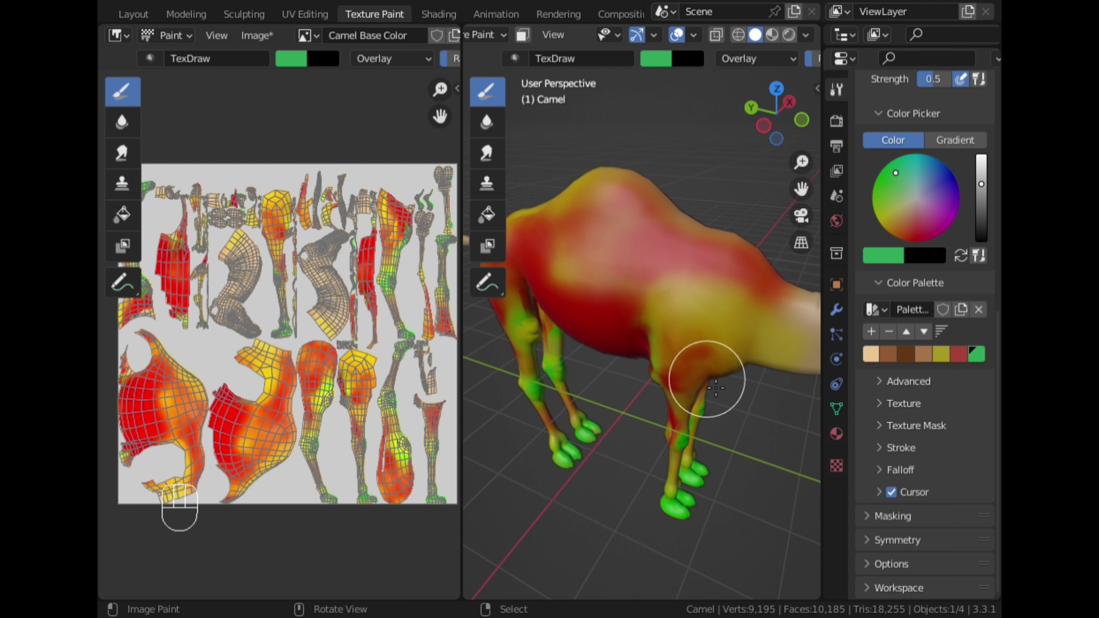
pyautogui.moveTo(694, 449); pyautogui.dragTo(776, 256, button='middle')
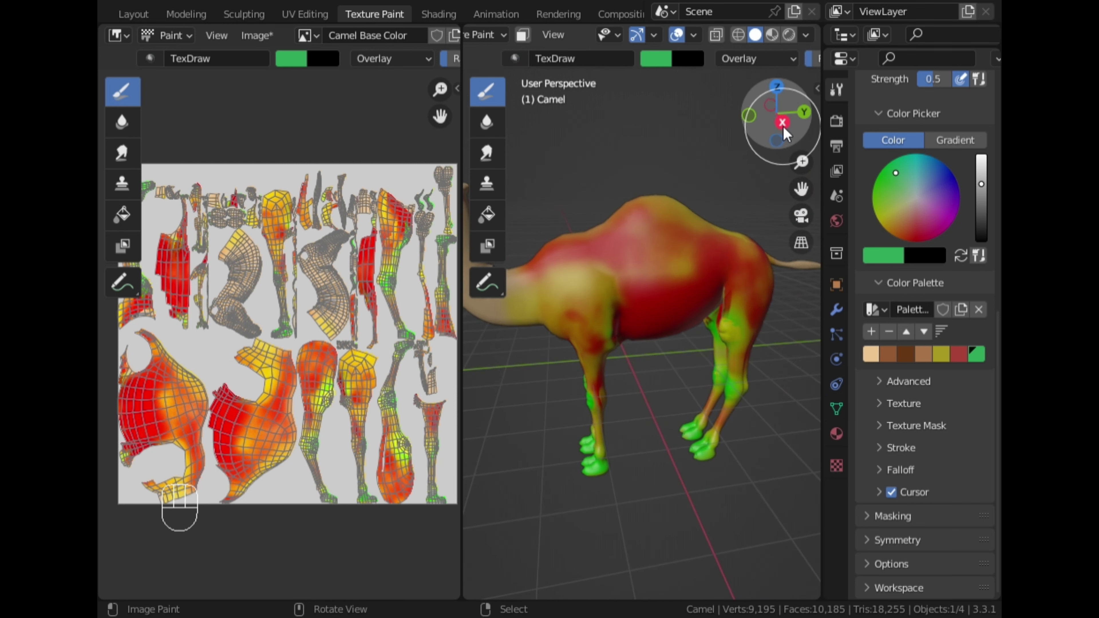
pyautogui.click(779, 111)
pyautogui.click(940, 354)
pyautogui.scroll(3, 921, 346)
pyautogui.scroll(6, 577, 277)
pyautogui.moveTo(583, 391)
pyautogui.mouseDown()
pyautogui.moveTo(577, 344)
pyautogui.moveTo(567, 350)
pyautogui.moveTo(547, 302)
pyautogui.moveTo(564, 342)
pyautogui.moveTo(617, 394)
pyautogui.moveTo(625, 378)
pyautogui.mouseUp()
pyautogui.moveTo(526, 368); pyautogui.dragTo(545, 258)
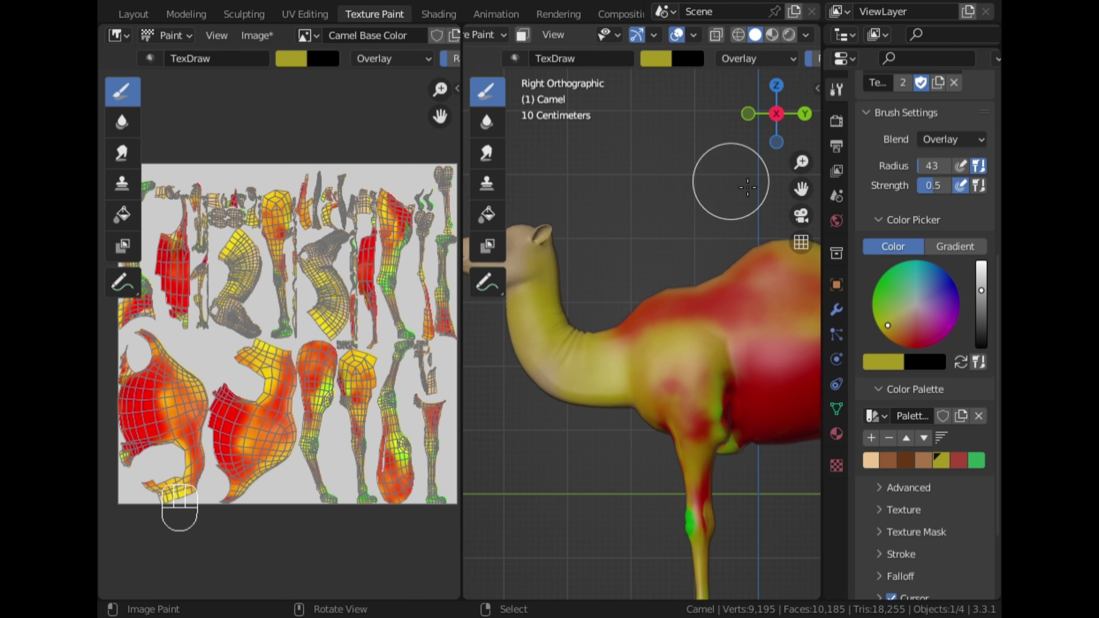
# Step: Add red patches to the lower side of the neck and along its nape up to behind the ear
pyautogui.keyDown('shift'); pyautogui.moveTo(661, 203); pyautogui.dragTo(766, 216, button='middle'); pyautogui.keyUp('shift')
pyautogui.scroll(2, 750, 299)
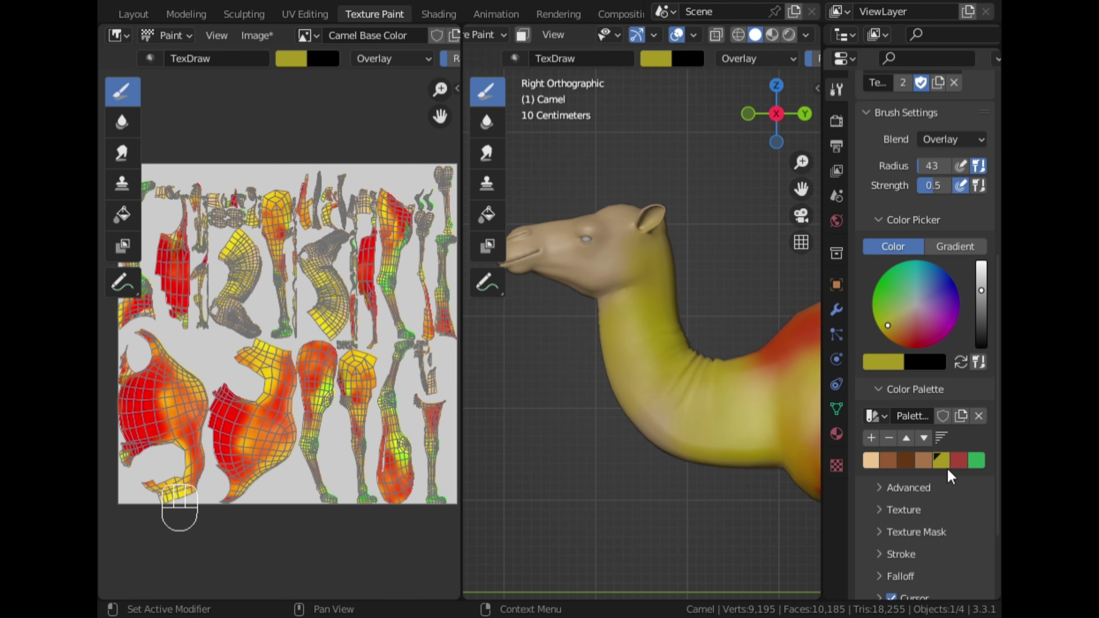
pyautogui.click(957, 460)
pyautogui.moveTo(647, 411)
pyautogui.mouseDown()
pyautogui.moveTo(706, 436)
pyautogui.moveTo(720, 415)
pyautogui.mouseUp()
pyautogui.moveTo(741, 375)
pyautogui.mouseDown()
pyautogui.moveTo(725, 426)
pyautogui.moveTo(740, 430)
pyautogui.mouseUp()
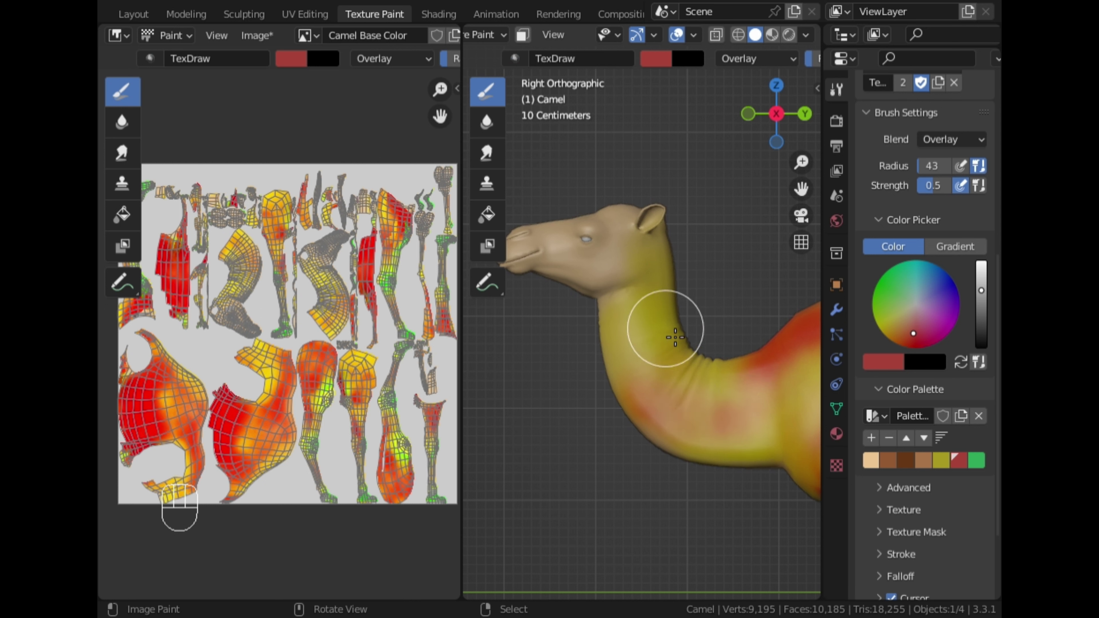
pyautogui.moveTo(675, 338)
pyautogui.mouseDown()
pyautogui.moveTo(697, 363)
pyautogui.moveTo(681, 329)
pyautogui.mouseUp()
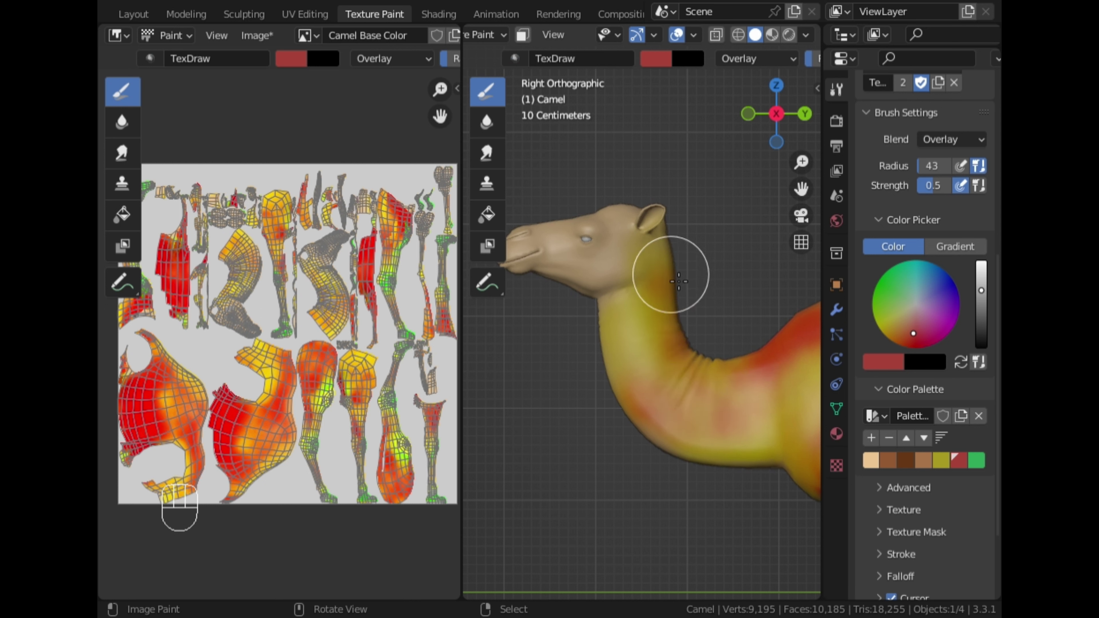
pyautogui.moveTo(669, 257)
pyautogui.mouseDown()
pyautogui.moveTo(667, 270)
pyautogui.moveTo(664, 253)
pyautogui.mouseUp()
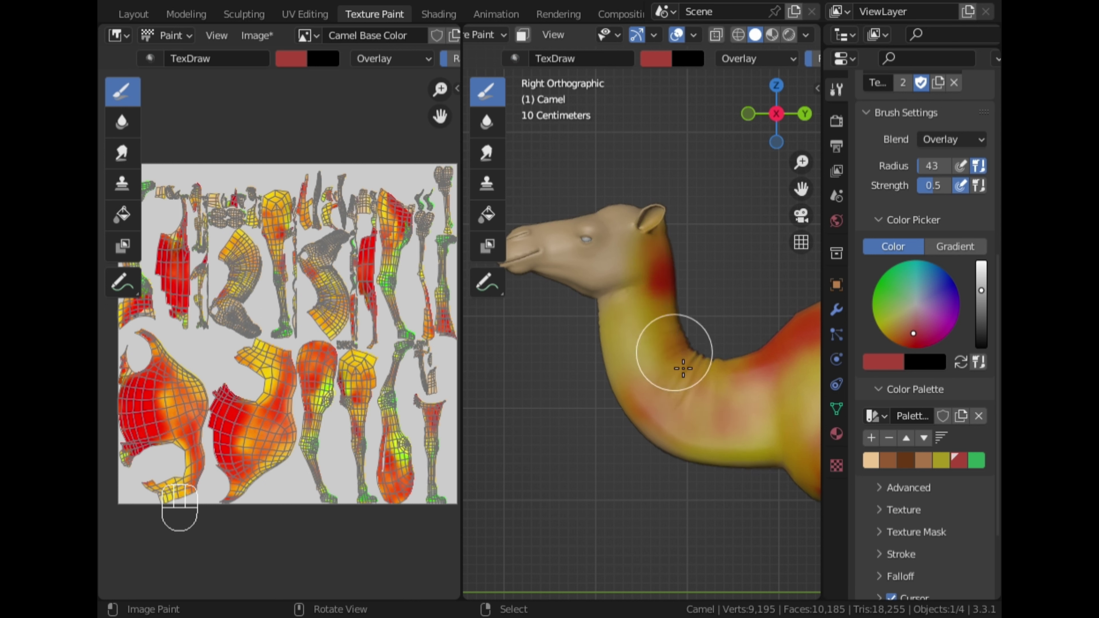
# Step: Brush red over the side and front of the camel's neck with the Overlay brush at strength 0.5
pyautogui.moveTo(619, 327)
pyautogui.mouseDown()
pyautogui.moveTo(618, 371)
pyautogui.moveTo(620, 337)
pyautogui.mouseUp()
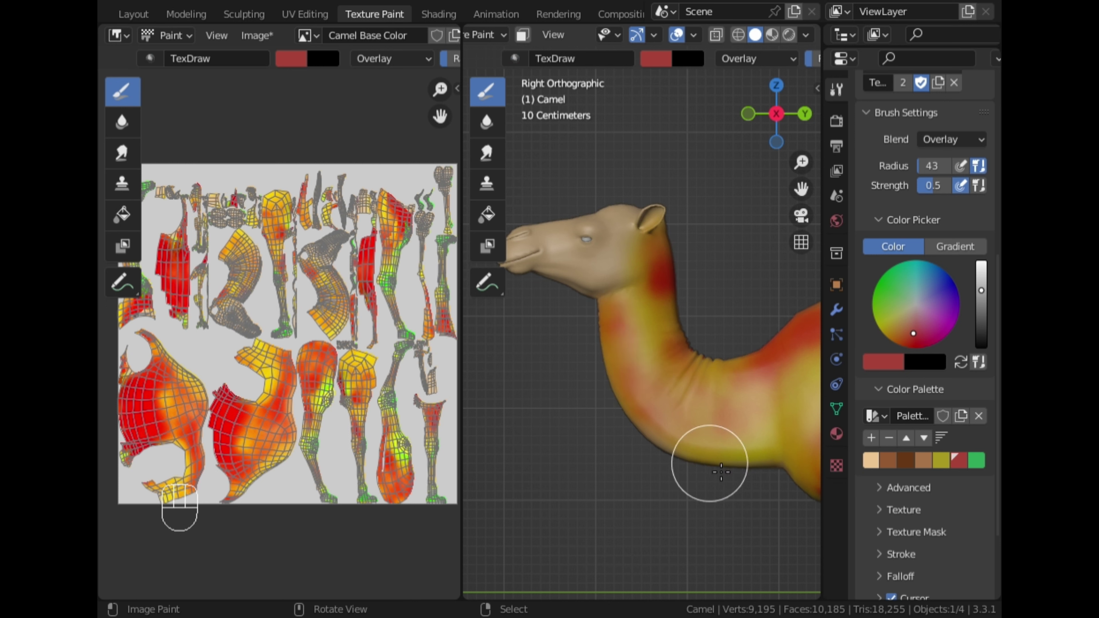
pyautogui.moveTo(742, 462); pyautogui.dragTo(764, 462)
pyautogui.scroll(-3, 764, 463)
pyautogui.moveTo(632, 436); pyautogui.dragTo(657, 429, button='middle')
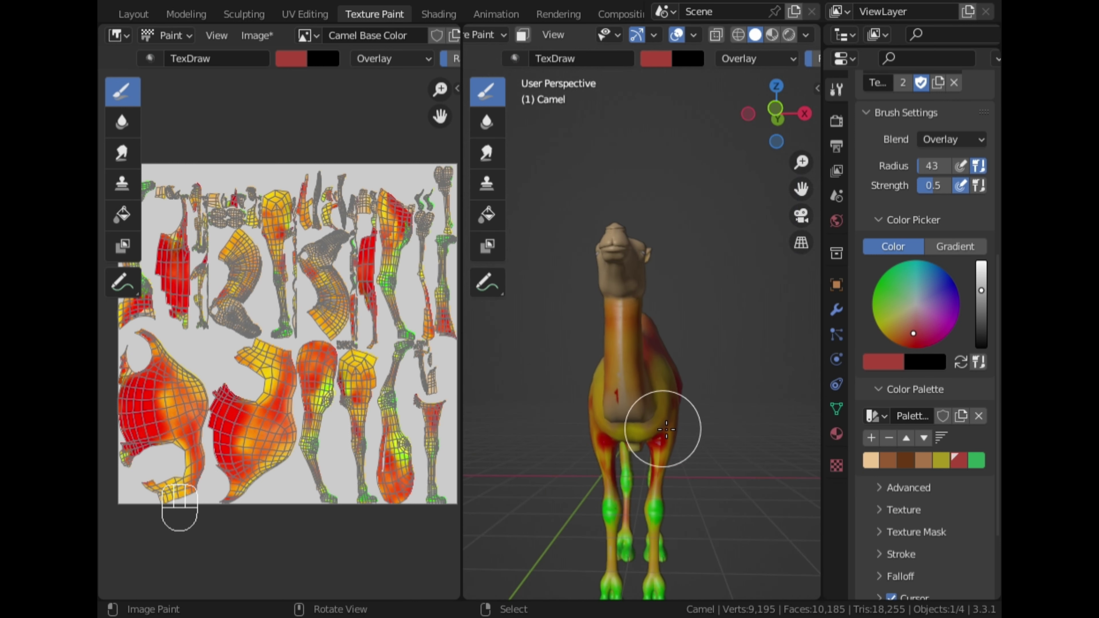
pyautogui.moveTo(641, 349)
pyautogui.mouseDown()
pyautogui.moveTo(632, 333)
pyautogui.moveTo(621, 355)
pyautogui.mouseUp()
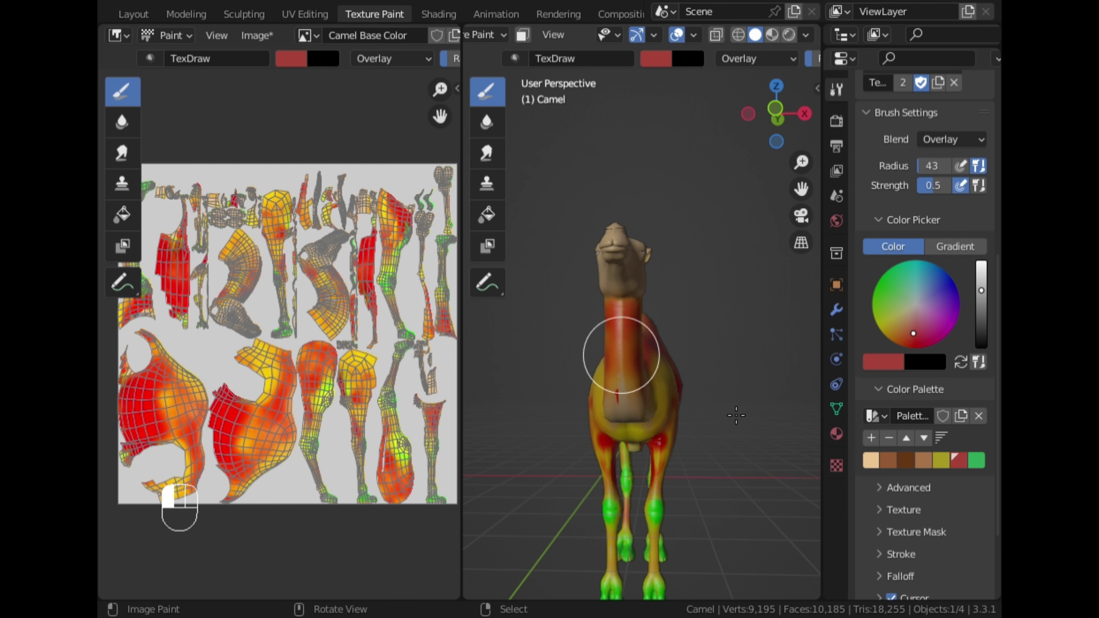
# Step: Paint yellow over the base of the neck and the front of the chest
pyautogui.moveTo(801, 188); pyautogui.dragTo(835, 92)
pyautogui.scroll(2, 683, 346)
pyautogui.moveTo(661, 371)
pyautogui.mouseDown(button='middle')
pyautogui.moveTo(647, 377)
pyautogui.moveTo(692, 381)
pyautogui.mouseUp(button='middle')
pyautogui.click(944, 464)
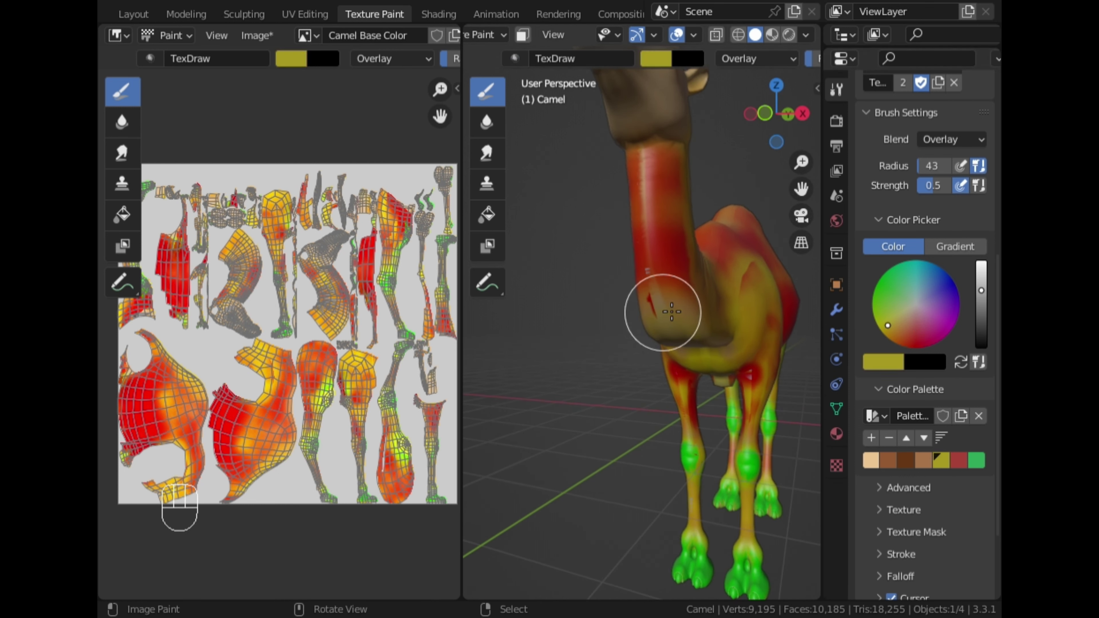
pyautogui.moveTo(663, 311)
pyautogui.mouseDown()
pyautogui.moveTo(655, 277)
pyautogui.moveTo(664, 267)
pyautogui.mouseUp()
pyautogui.moveTo(707, 346)
pyautogui.mouseDown()
pyautogui.moveTo(699, 324)
pyautogui.moveTo(696, 342)
pyautogui.mouseUp()
pyautogui.moveTo(563, 372); pyautogui.dragTo(611, 406, button='middle')
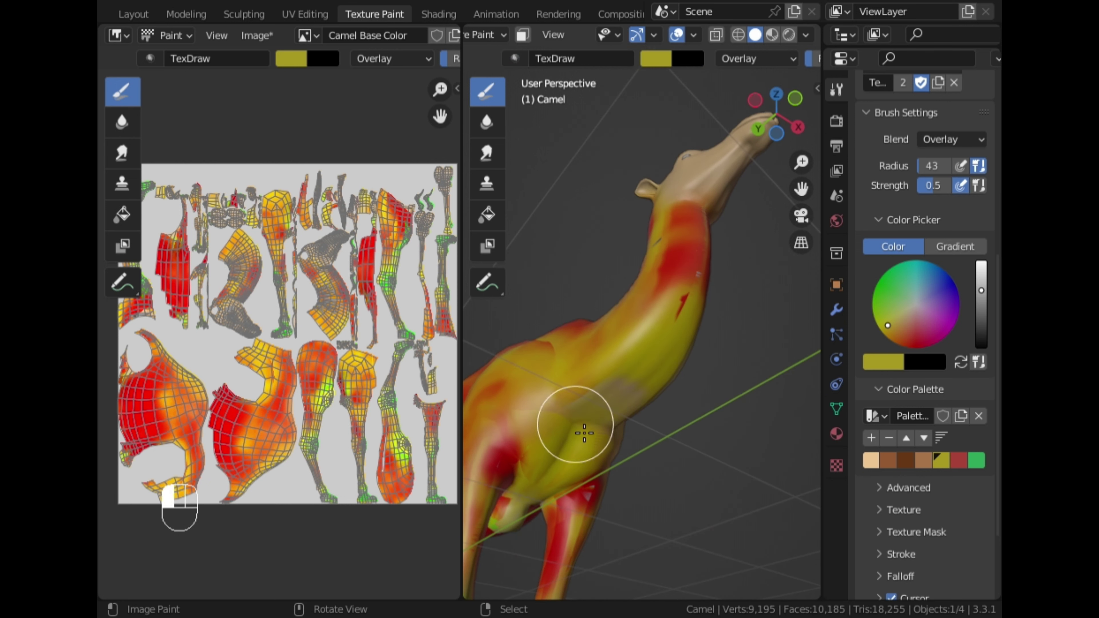
# Step: Add red patches on the chest, the shoulder and the lower side of the neck
pyautogui.click(958, 459)
pyautogui.moveTo(603, 407); pyautogui.dragTo(631, 389)
pyautogui.moveTo(606, 355); pyautogui.dragTo(640, 411, button='middle')
pyautogui.moveTo(490, 378); pyautogui.dragTo(534, 400)
pyautogui.scroll(-2, 557, 410)
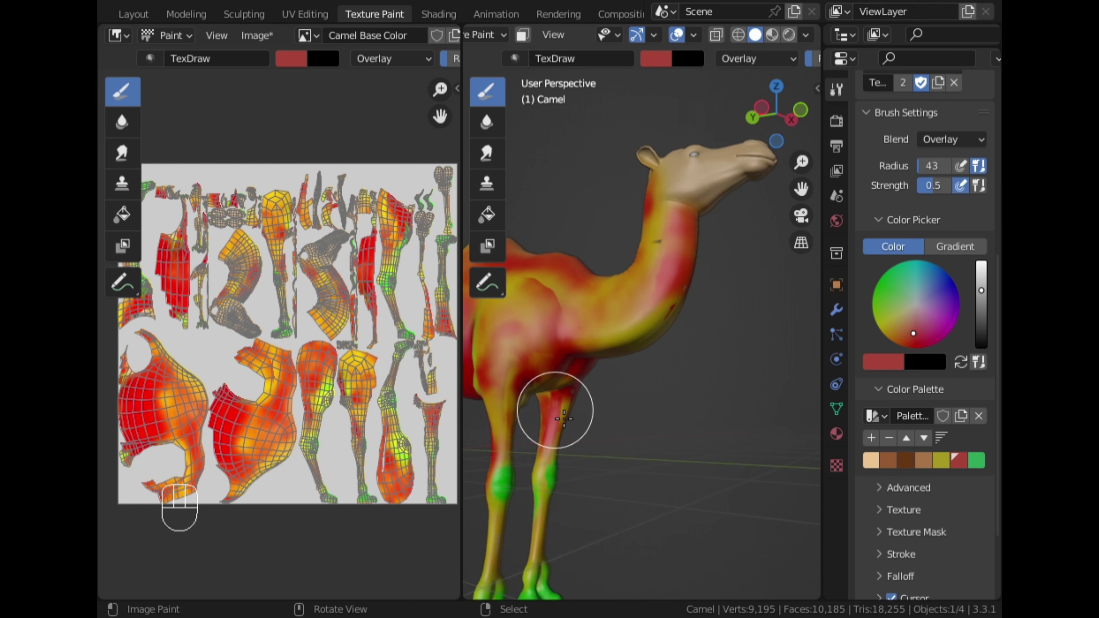
pyautogui.moveTo(631, 415); pyautogui.dragTo(693, 440, button='middle')
pyautogui.moveTo(545, 296); pyautogui.dragTo(598, 297)
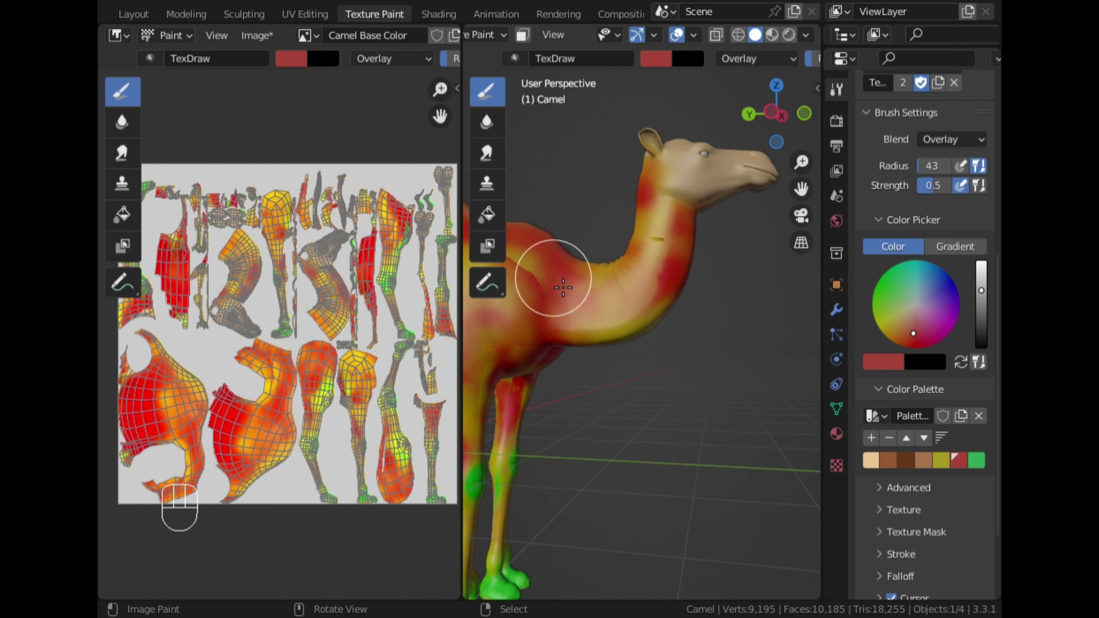
pyautogui.moveTo(556, 333); pyautogui.dragTo(599, 336)
# Step: Extend the red shading along the upper part of the neck on the camel's other side
pyautogui.scroll(-3, 639, 336)
pyautogui.moveTo(661, 247); pyautogui.dragTo(511, 264, button='middle')
pyautogui.scroll(5, 671, 278)
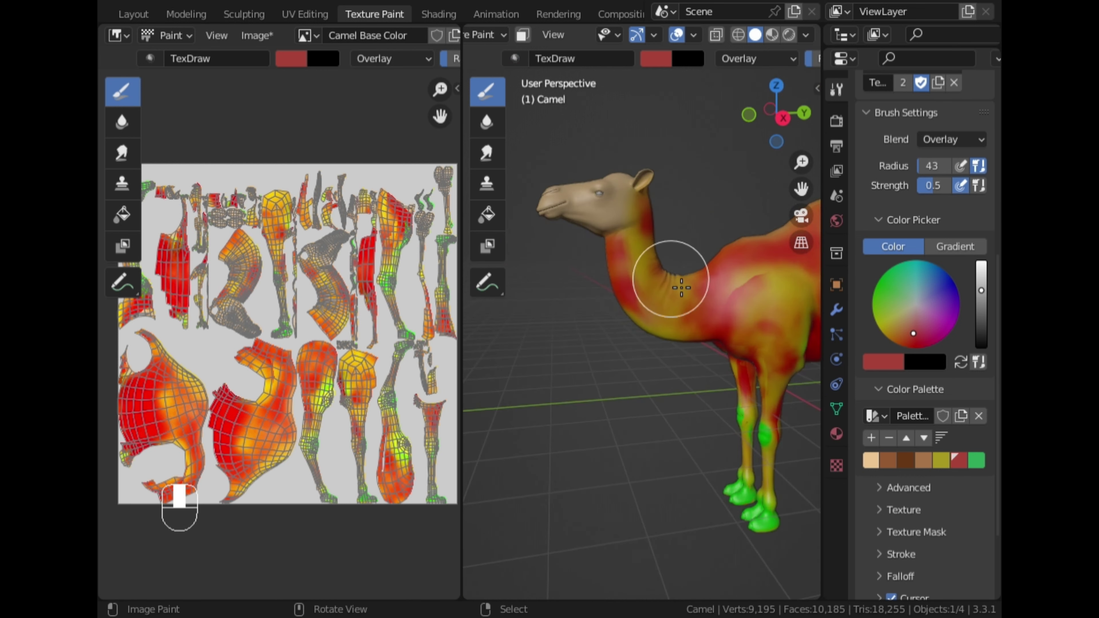
pyautogui.moveTo(674, 224)
pyautogui.mouseDown()
pyautogui.moveTo(633, 184)
pyautogui.moveTo(669, 294)
pyautogui.moveTo(633, 245)
pyautogui.mouseUp()
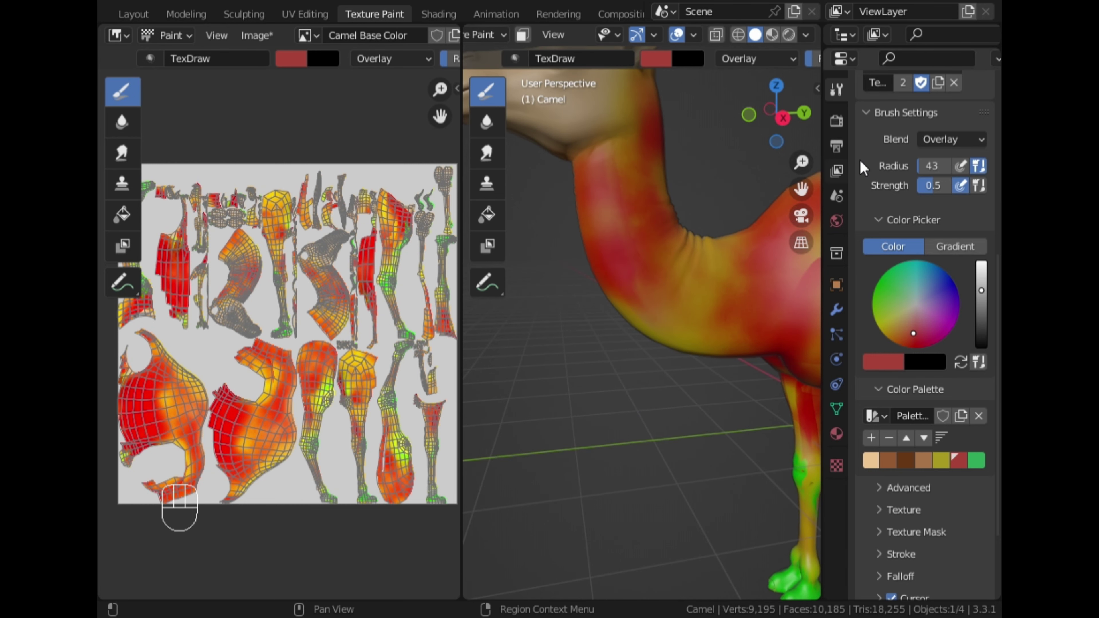
# Step: Paint yellow over the top of the camel's head and forehead
pyautogui.moveTo(802, 190); pyautogui.dragTo(929, 372)
pyautogui.moveTo(649, 265); pyautogui.dragTo(755, 288, button='middle')
pyautogui.moveTo(802, 191); pyautogui.dragTo(701, 166)
pyautogui.scroll(1, 753, 240)
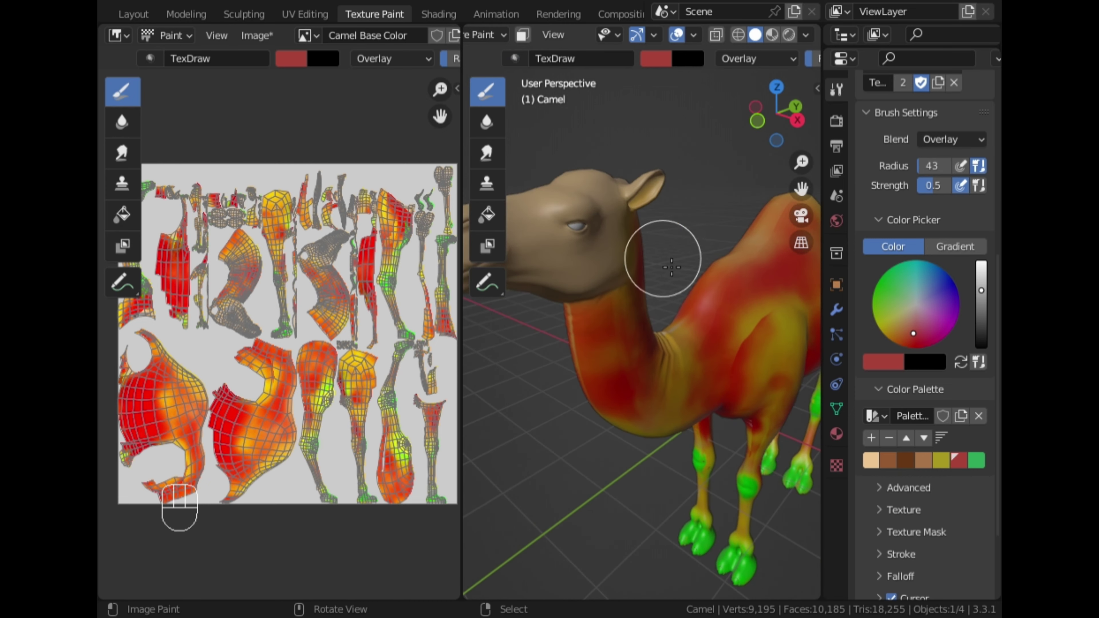
pyautogui.moveTo(608, 270); pyautogui.dragTo(620, 278, button='middle')
pyautogui.click(943, 462)
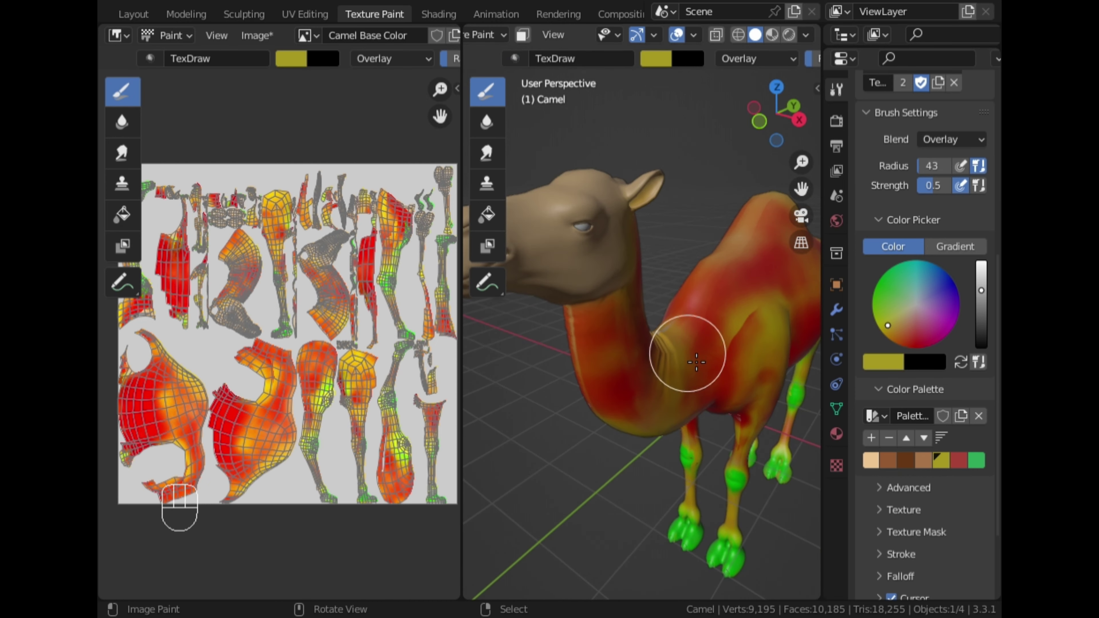
pyautogui.moveTo(687, 344); pyautogui.dragTo(613, 276, button='middle')
pyautogui.moveTo(624, 252); pyautogui.dragTo(591, 204)
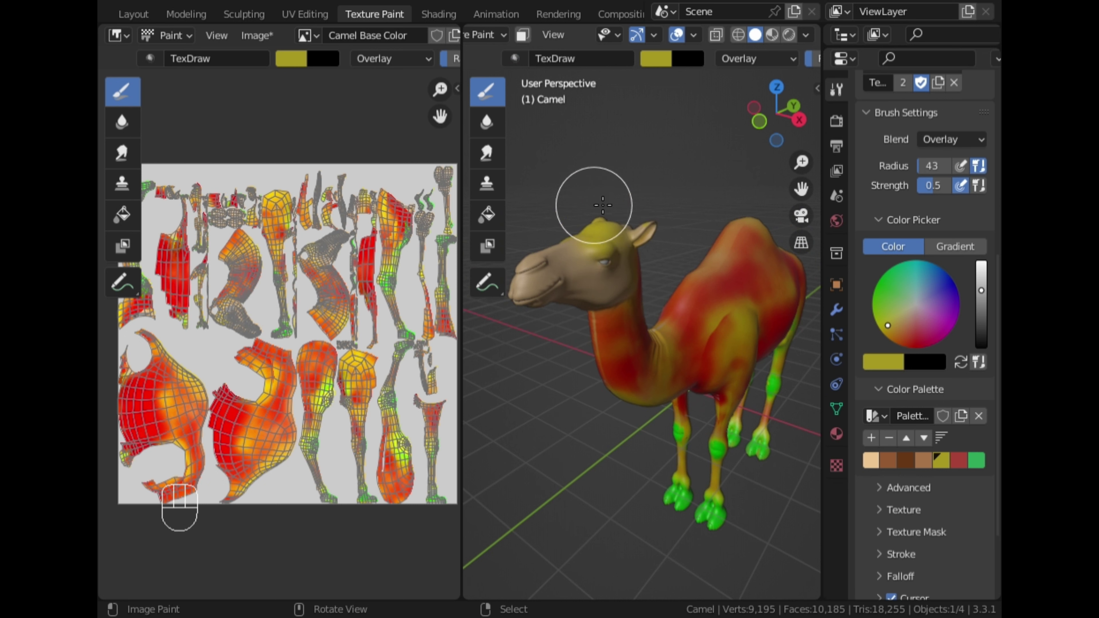
# Step: Spread the yellow over both ears, the crown and the cheek behind the eye
pyautogui.moveTo(591, 203); pyautogui.dragTo(685, 236, button='middle')
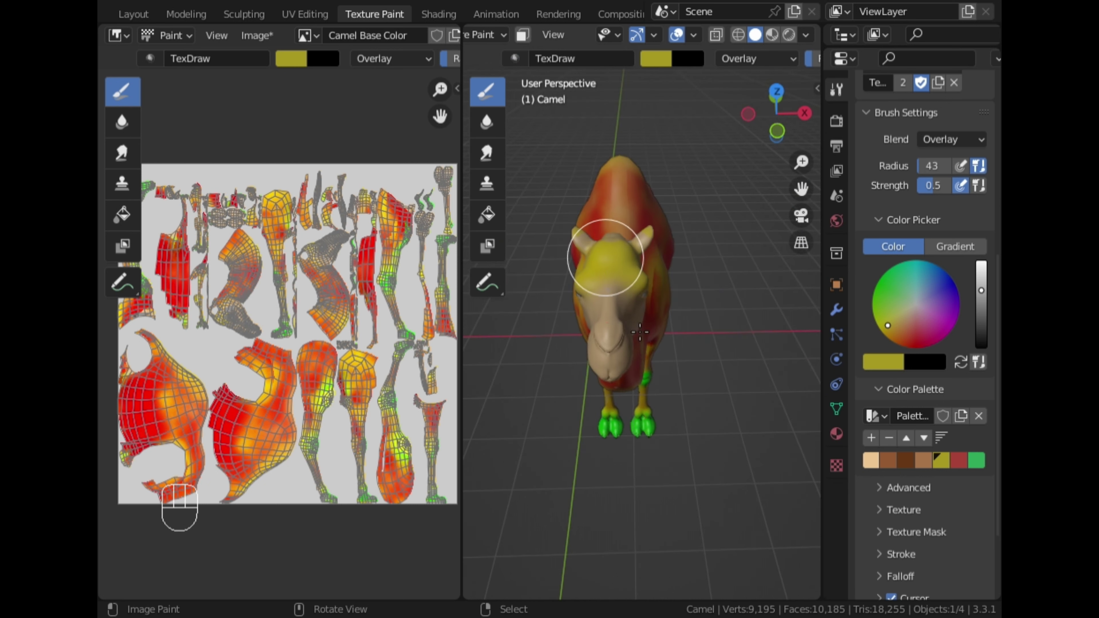
pyautogui.moveTo(632, 357); pyautogui.dragTo(771, 371, button='middle')
pyautogui.scroll(5, 771, 371)
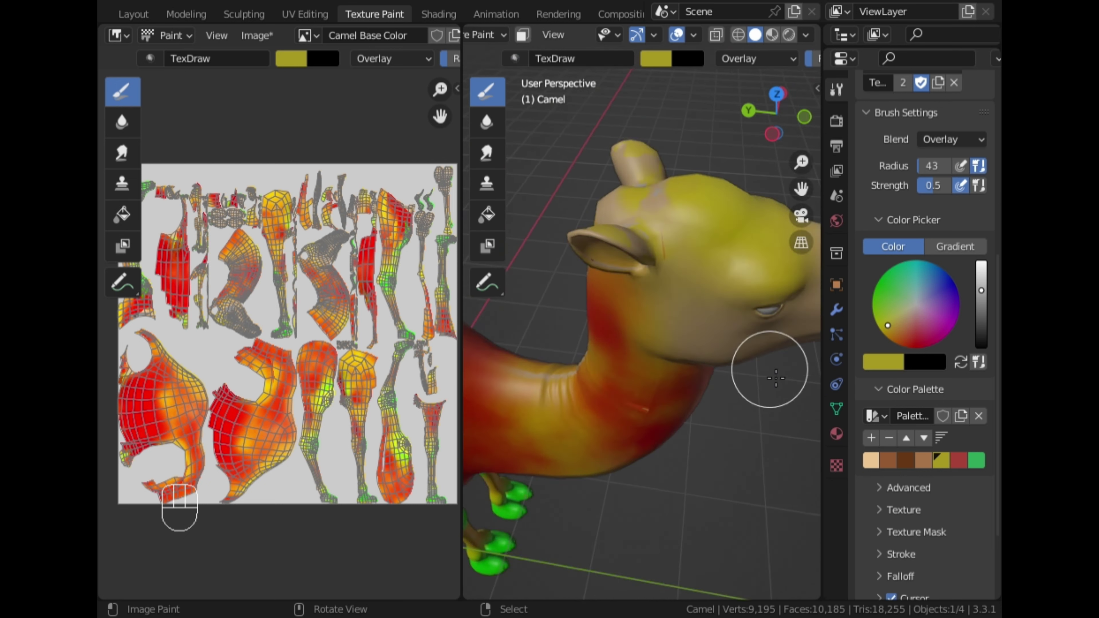
pyautogui.moveTo(623, 191)
pyautogui.mouseDown()
pyautogui.moveTo(675, 220)
pyautogui.moveTo(670, 255)
pyautogui.mouseUp()
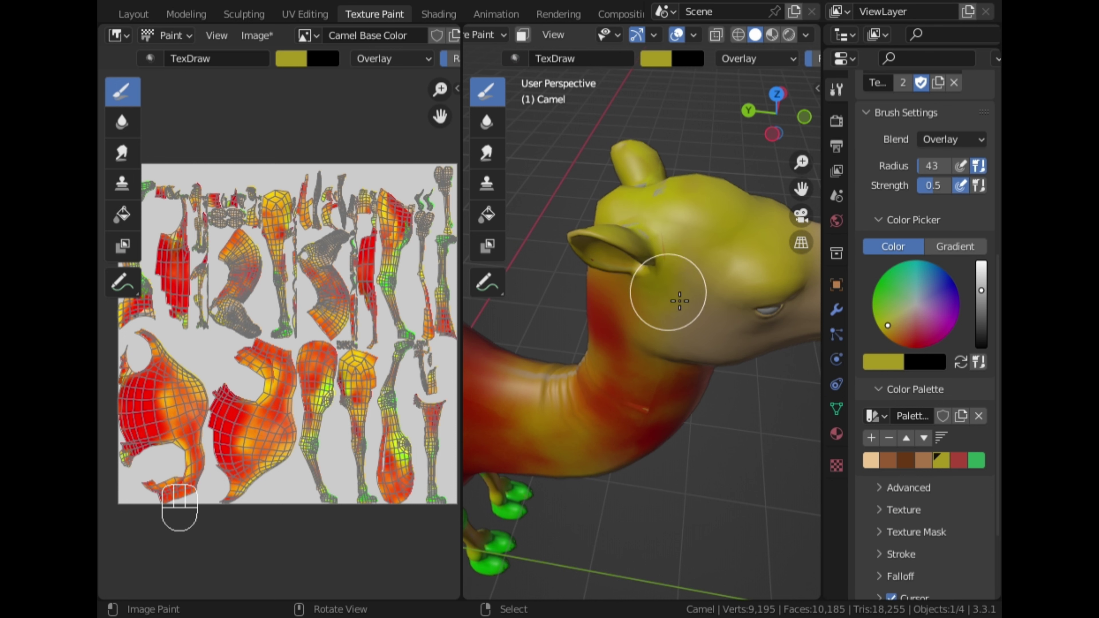
pyautogui.moveTo(672, 316)
pyautogui.mouseDown()
pyautogui.moveTo(682, 344)
pyautogui.moveTo(717, 352)
pyautogui.mouseUp()
# Step: Cover the jaw, muzzle and remaining side of the camel's face with yellow
pyautogui.moveTo(716, 352); pyautogui.dragTo(716, 277, button='middle')
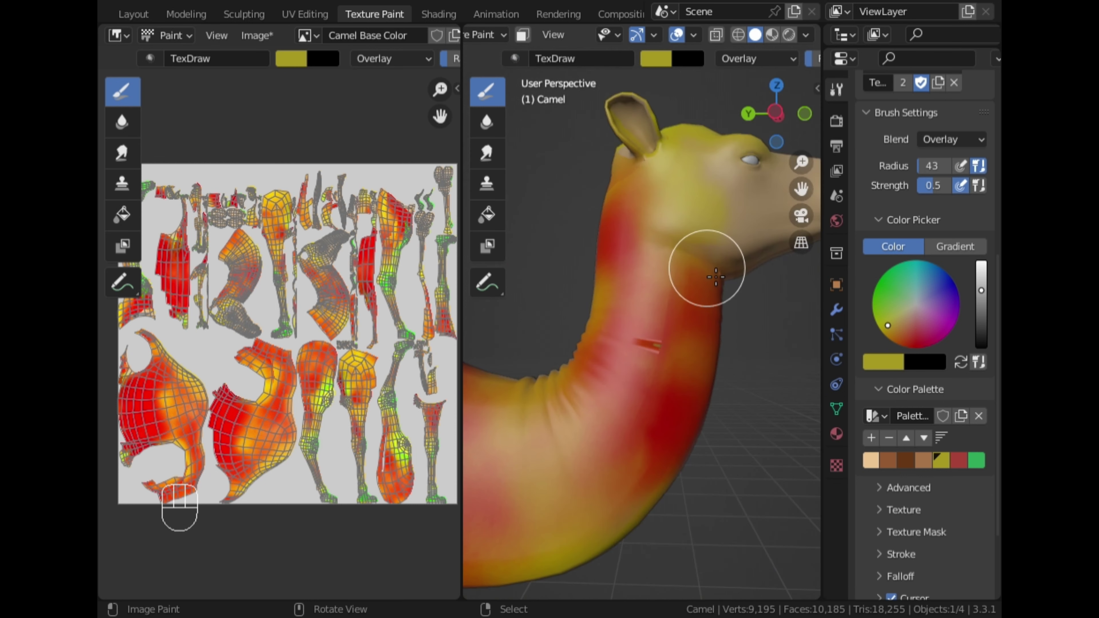
pyautogui.moveTo(705, 232)
pyautogui.mouseDown()
pyautogui.moveTo(751, 273)
pyautogui.moveTo(774, 244)
pyautogui.mouseUp()
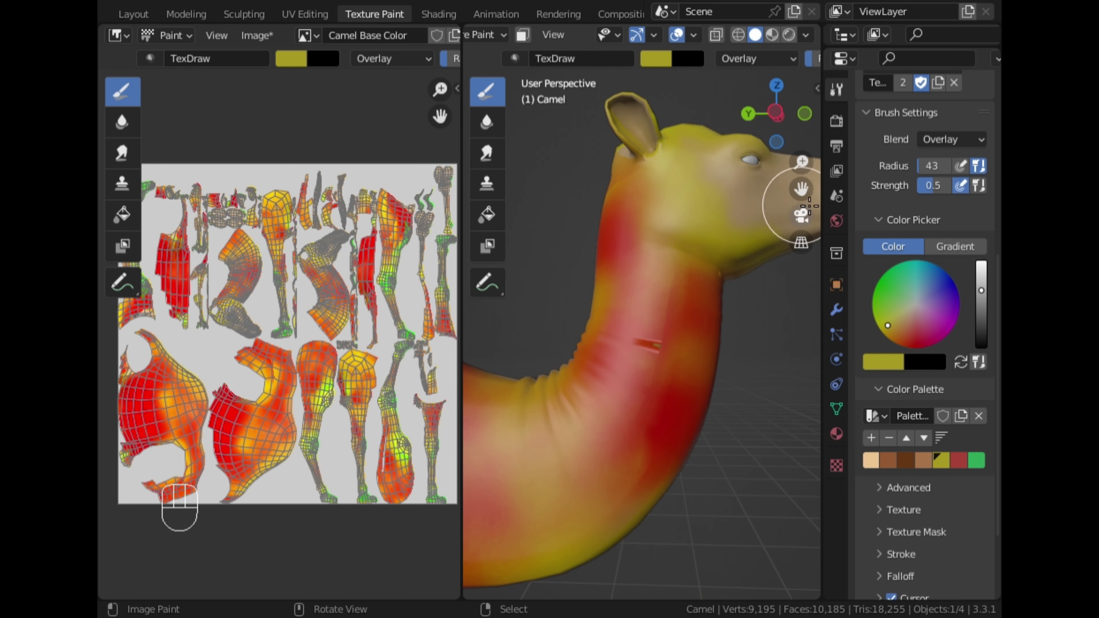
pyautogui.moveTo(802, 189); pyautogui.dragTo(631, 263)
pyautogui.moveTo(629, 307)
pyautogui.mouseDown()
pyautogui.moveTo(714, 273)
pyautogui.moveTo(698, 249)
pyautogui.moveTo(623, 277)
pyautogui.moveTo(535, 270)
pyautogui.moveTo(681, 301)
pyautogui.moveTo(722, 277)
pyautogui.mouseUp()
pyautogui.moveTo(740, 348)
pyautogui.mouseDown(button='middle')
pyautogui.moveTo(614, 401)
pyautogui.moveTo(501, 368)
pyautogui.mouseUp(button='middle')
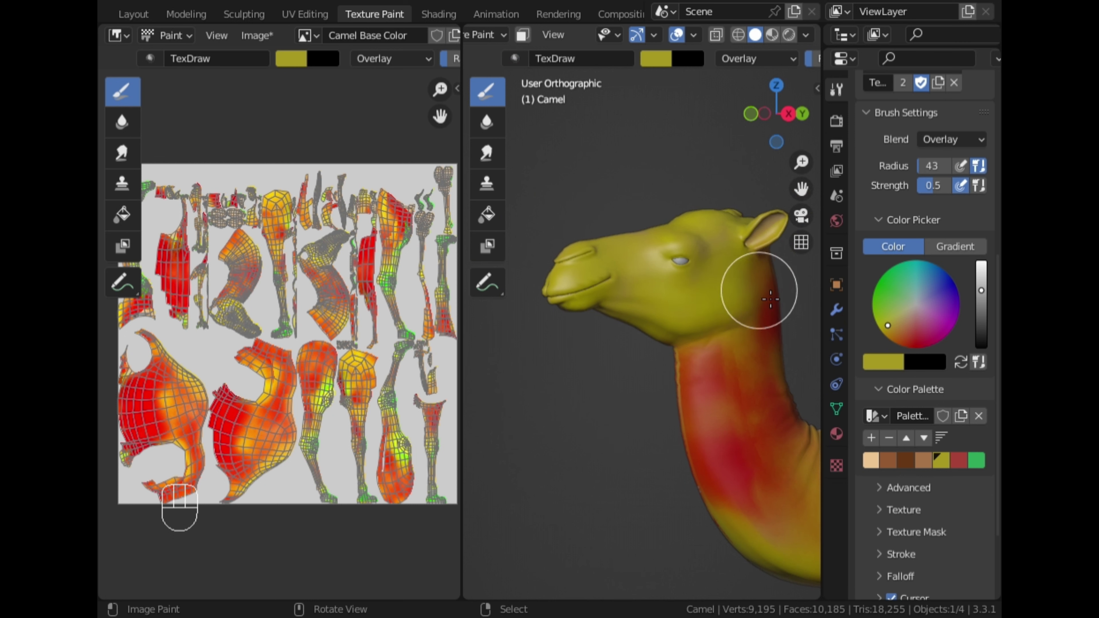
pyautogui.moveTo(776, 299)
pyautogui.mouseDown()
pyautogui.moveTo(761, 221)
pyautogui.moveTo(772, 297)
pyautogui.mouseUp()
# Step: Paint yellow over the backs of the ears and the back of the head
pyautogui.scroll(-1, 762, 314)
pyautogui.scroll(-2, 761, 314)
pyautogui.moveTo(760, 314)
pyautogui.mouseDown(button='middle')
pyautogui.moveTo(536, 336)
pyautogui.moveTo(774, 308)
pyautogui.mouseUp(button='middle')
pyautogui.scroll(3, 551, 337)
pyautogui.scroll(3, 776, 308)
pyautogui.click(776, 118)
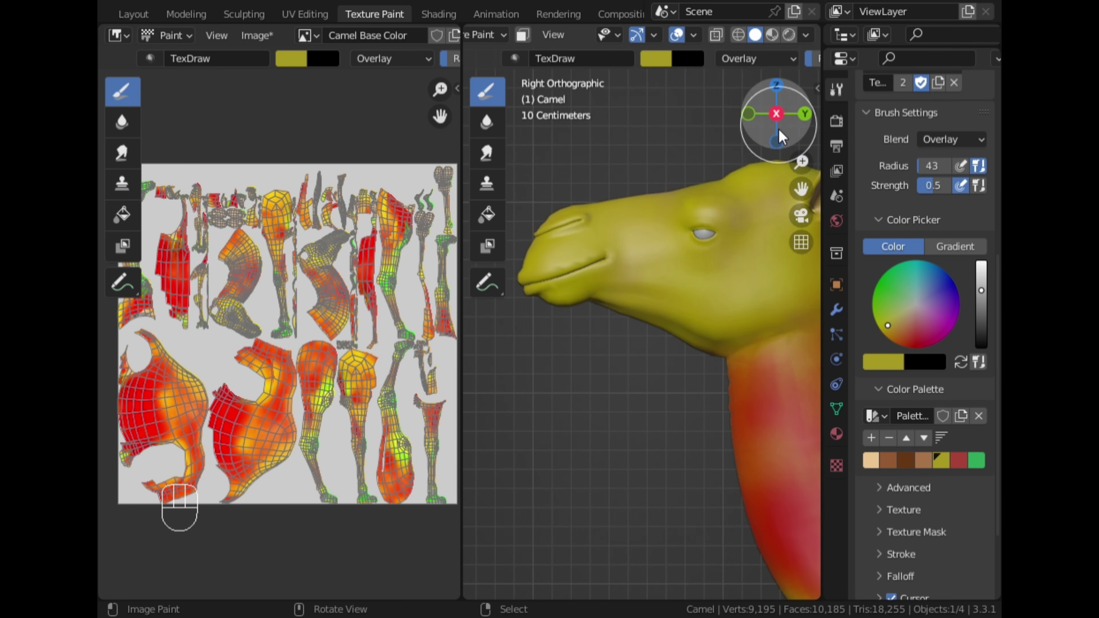
pyautogui.moveTo(802, 191); pyautogui.dragTo(704, 265)
pyautogui.scroll(3, 688, 276)
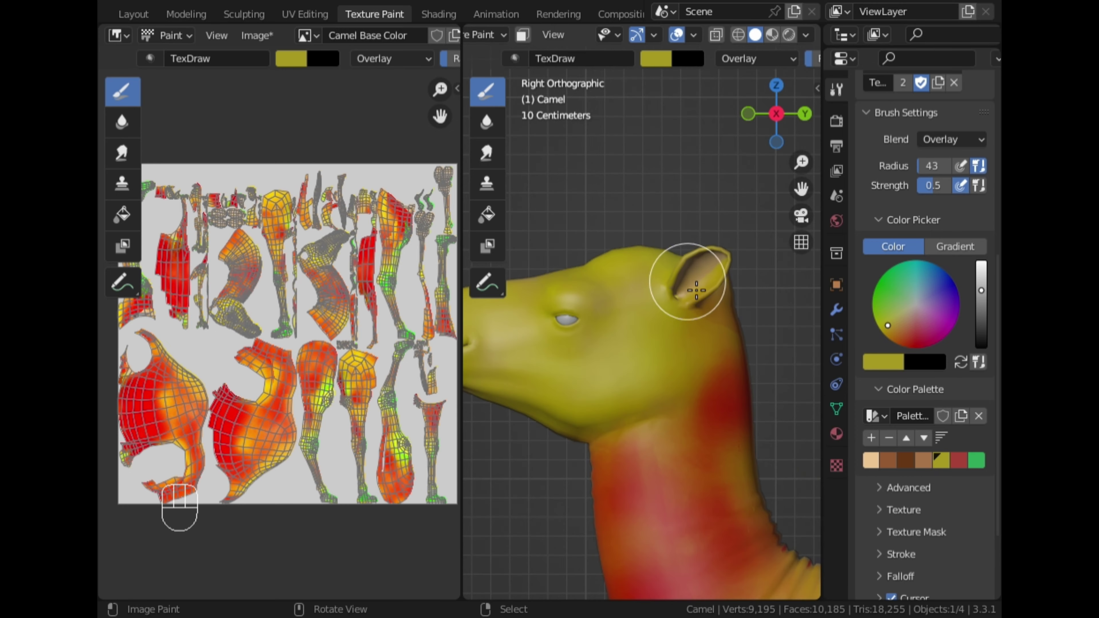
pyautogui.scroll(-3, 709, 269)
pyautogui.moveTo(708, 270); pyautogui.dragTo(498, 388, button='middle')
pyautogui.scroll(3, 635, 329)
pyautogui.moveTo(634, 329)
pyautogui.mouseDown()
pyautogui.moveTo(608, 314)
pyautogui.moveTo(680, 333)
pyautogui.mouseUp()
# Step: Brush red down the back of the neck, below the head
pyautogui.click(959, 459)
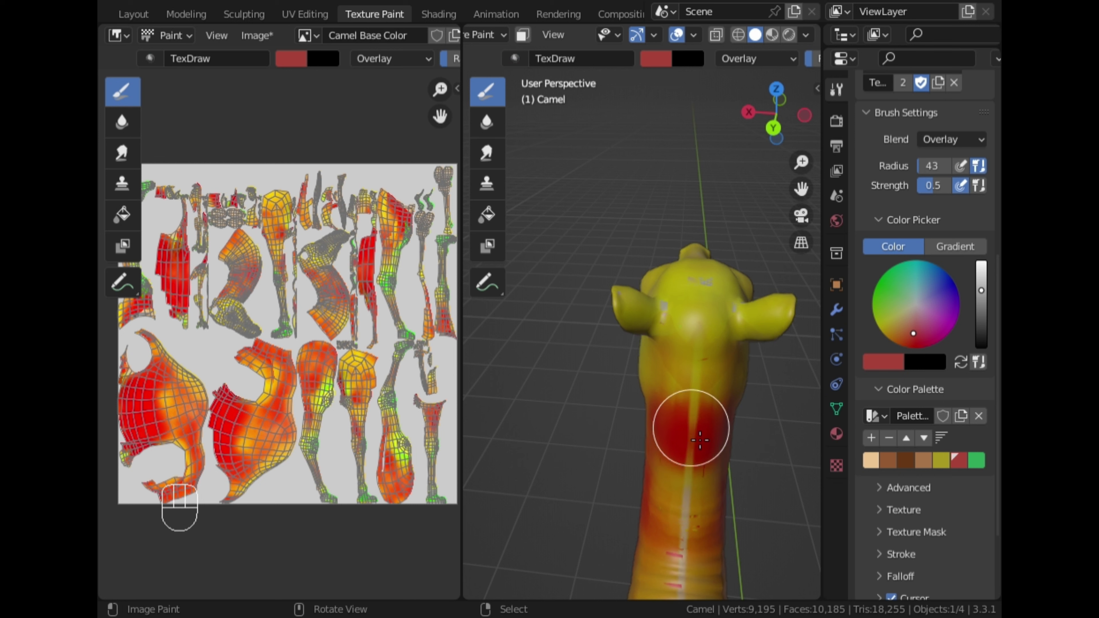
pyautogui.moveTo(692, 433); pyautogui.dragTo(703, 560)
pyautogui.moveTo(696, 519)
pyautogui.mouseDown()
pyautogui.moveTo(682, 540)
pyautogui.moveTo(690, 568)
pyautogui.moveTo(674, 491)
pyautogui.moveTo(662, 552)
pyautogui.moveTo(670, 498)
pyautogui.mouseUp()
pyautogui.scroll(-2, 689, 569)
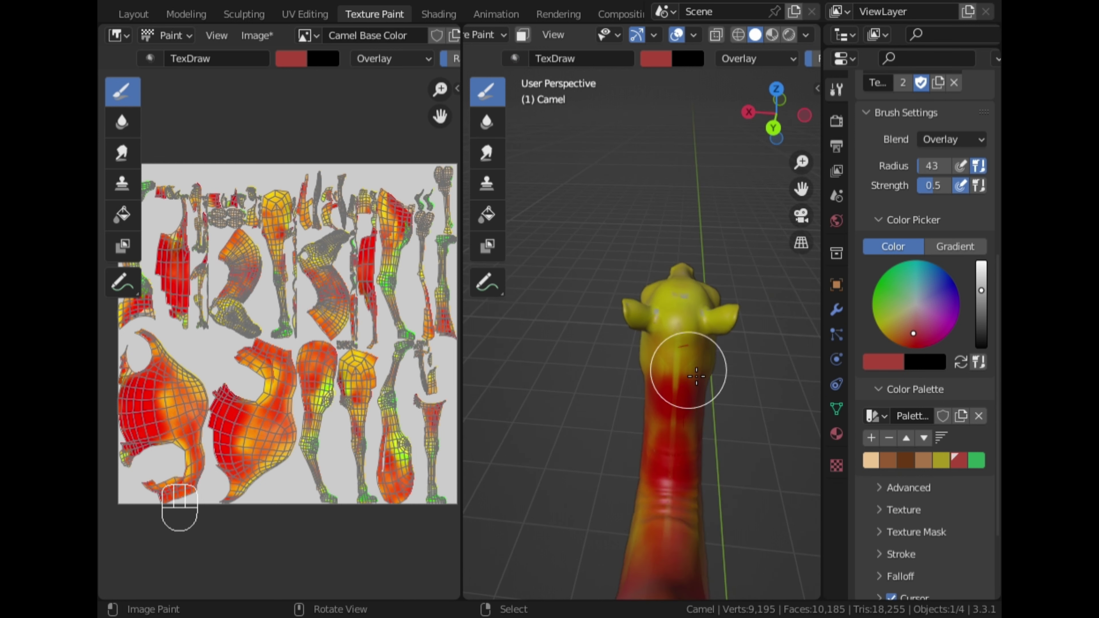
# Step: Paint a red patch on the camel's cheek and lower jaw
pyautogui.click(948, 465)
pyautogui.moveTo(616, 412); pyautogui.dragTo(490, 412, button='middle')
pyautogui.scroll(3, 441, 416)
pyautogui.scroll(-4, 585, 411)
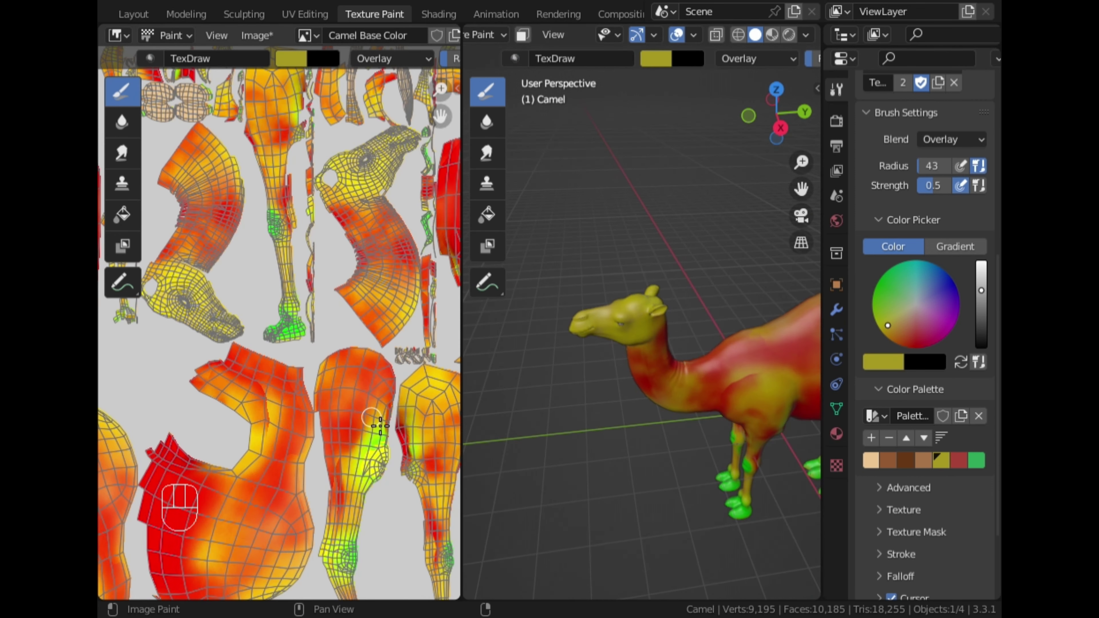
pyautogui.scroll(-5, 379, 424)
pyautogui.scroll(5, 581, 422)
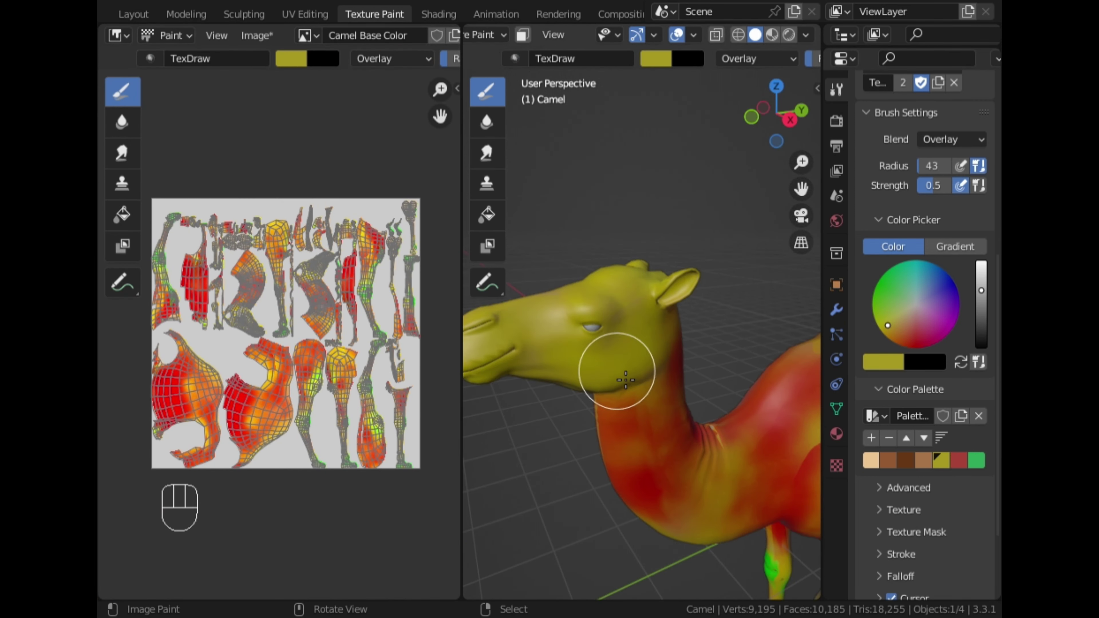
pyautogui.click(959, 460)
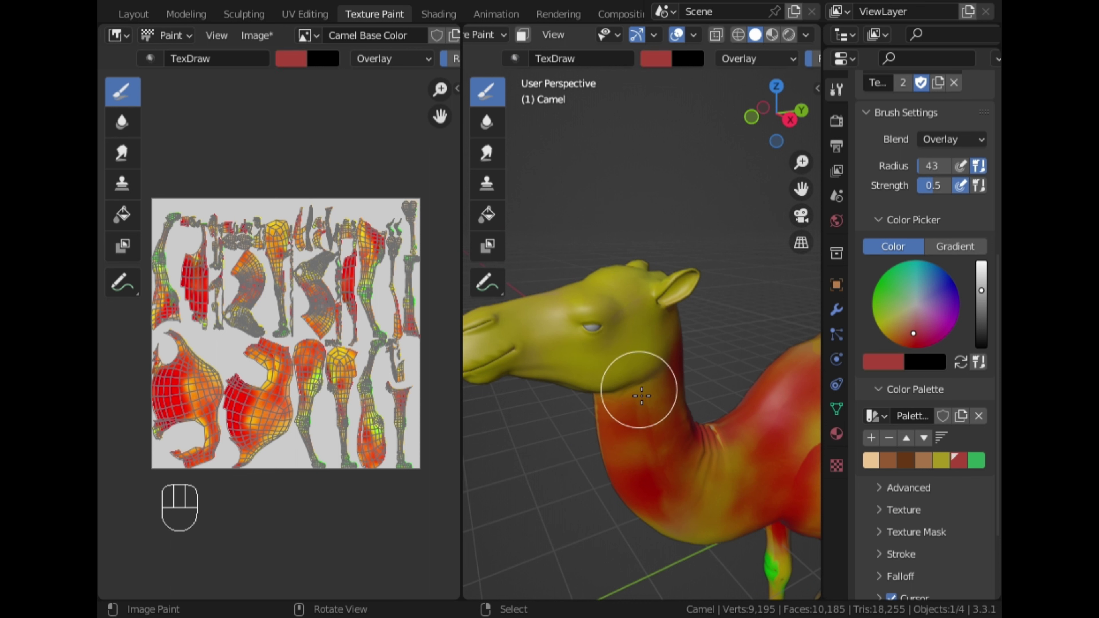
pyautogui.moveTo(597, 380); pyautogui.dragTo(638, 362)
pyautogui.moveTo(535, 371)
pyautogui.mouseDown()
pyautogui.moveTo(653, 366)
pyautogui.moveTo(656, 352)
pyautogui.moveTo(584, 379)
pyautogui.mouseUp()
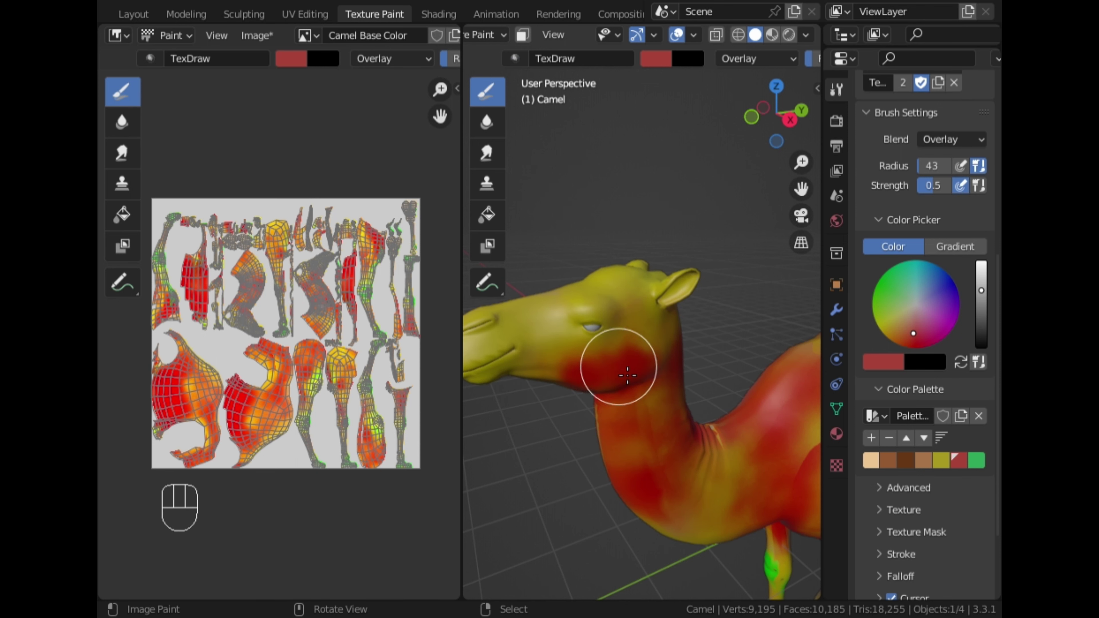
# Step: Lower the brush strength to 0.2 and shade soft red around the eye and across the bridge of the nose
pyautogui.hotkey('shift', 'f')
pyautogui.hotkey('shift', 'f')
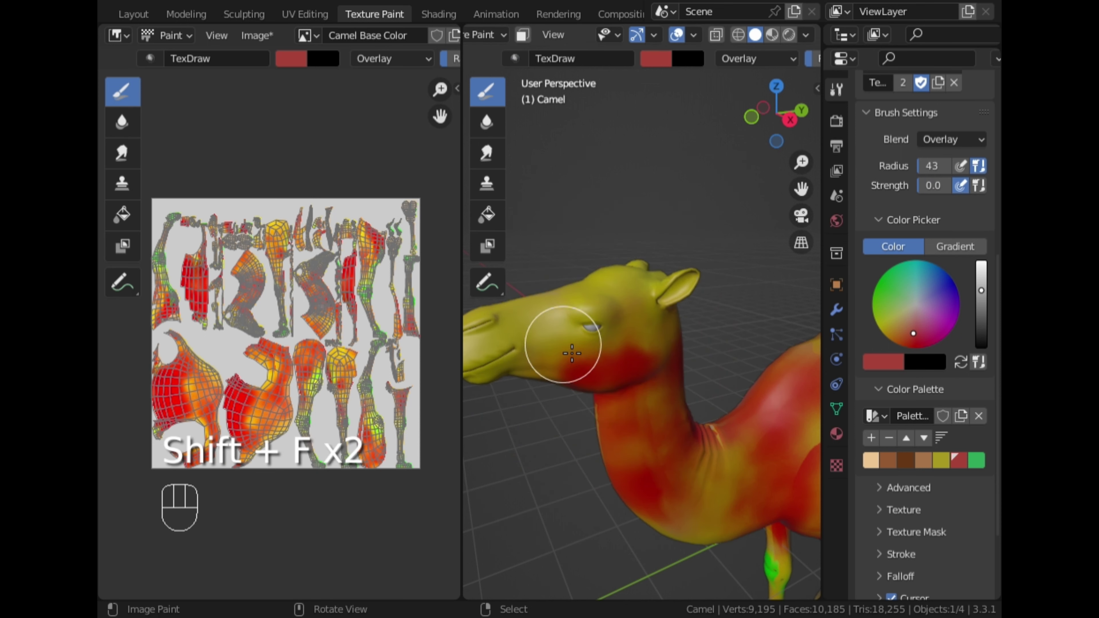
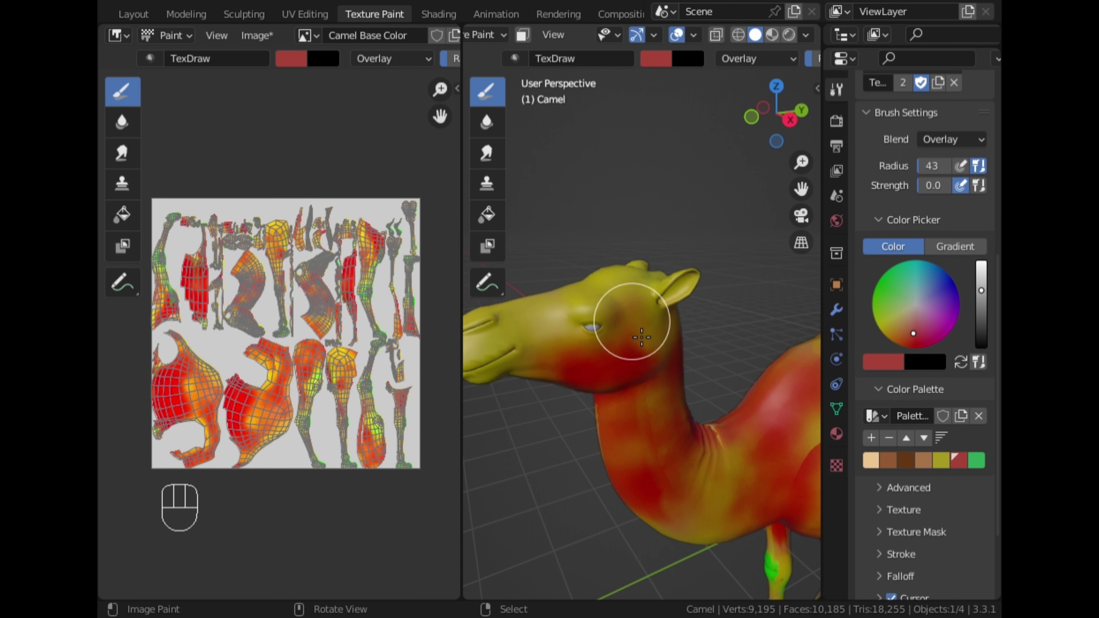
pyautogui.moveTo(638, 357); pyautogui.dragTo(603, 315, button='middle')
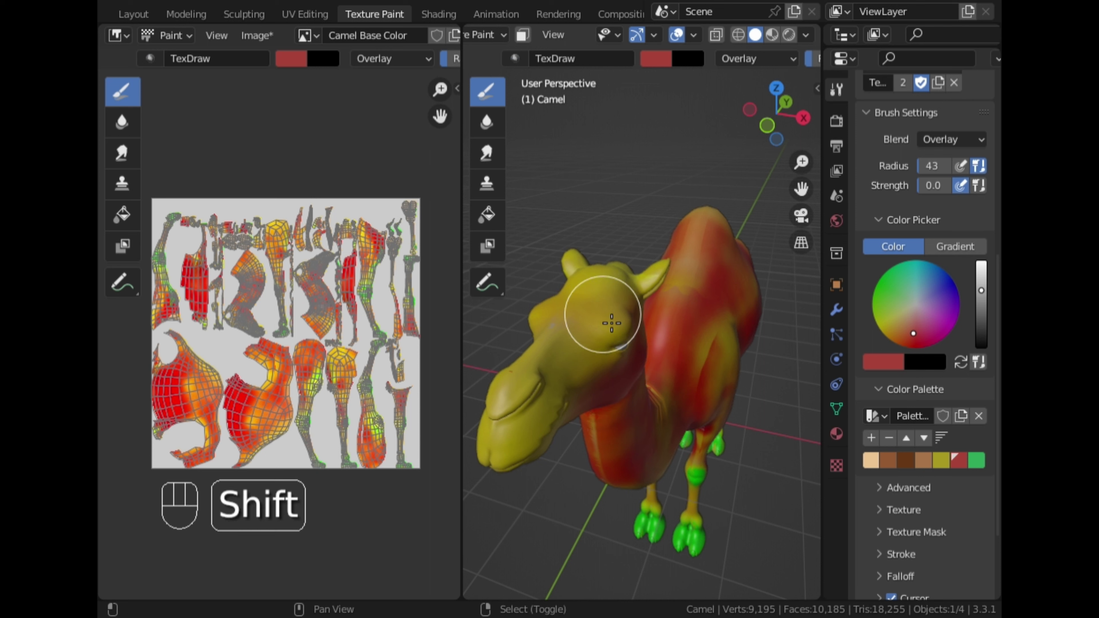
pyautogui.hotkey('shift', 'f')
pyautogui.click(593, 324)
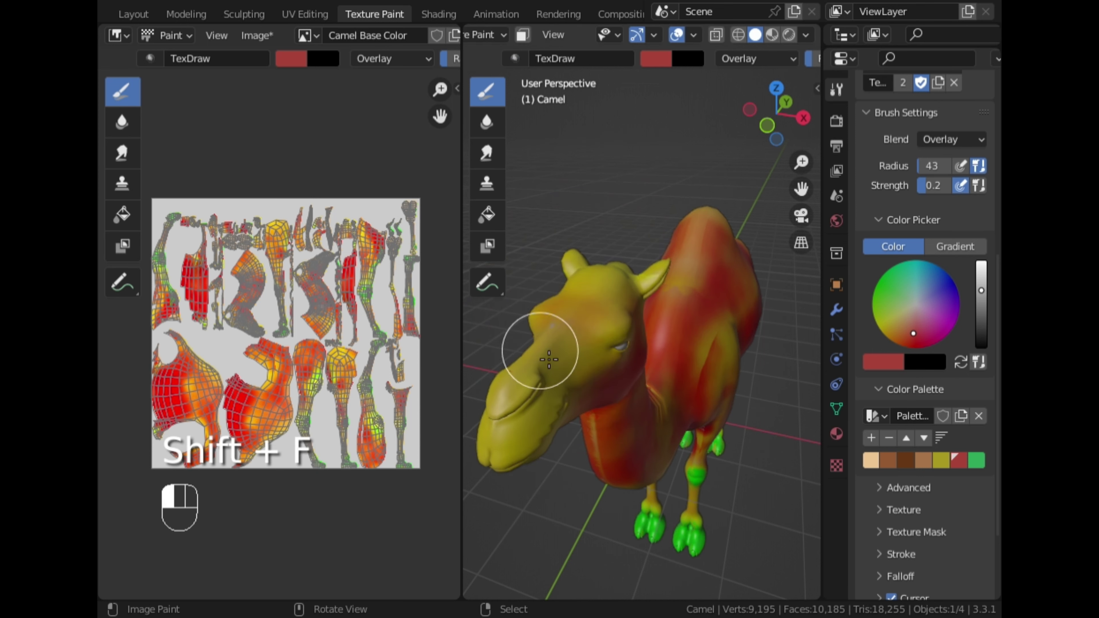
pyautogui.moveTo(558, 371); pyautogui.dragTo(580, 365)
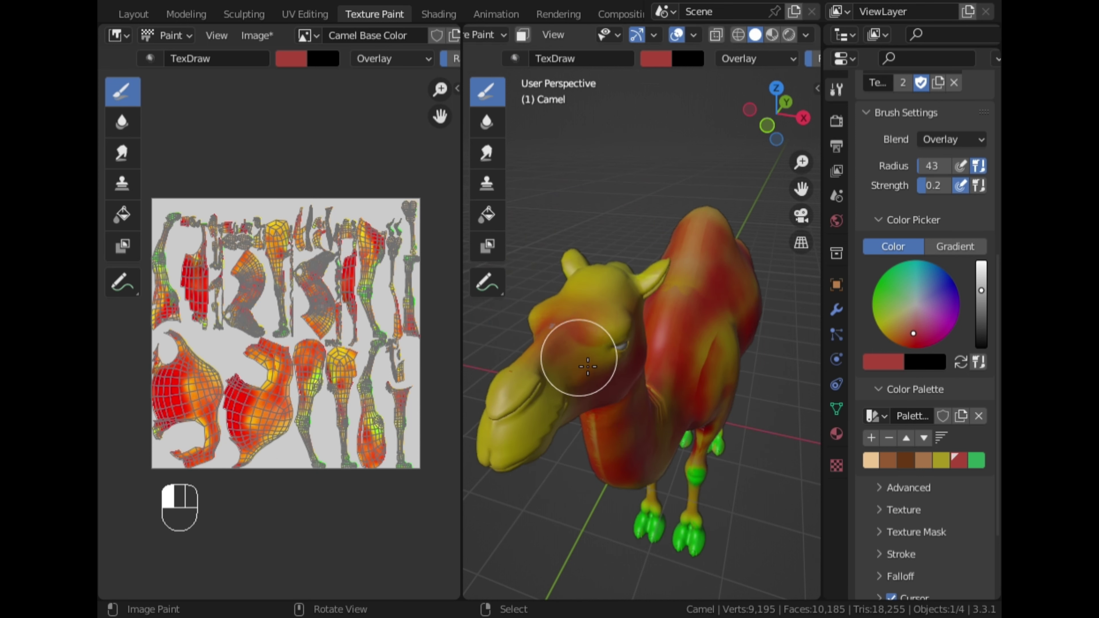
# Step: Blend soft red over the forehead, the eye area and the cheek on the other side of the head
pyautogui.moveTo(597, 377); pyautogui.dragTo(708, 360, button='middle')
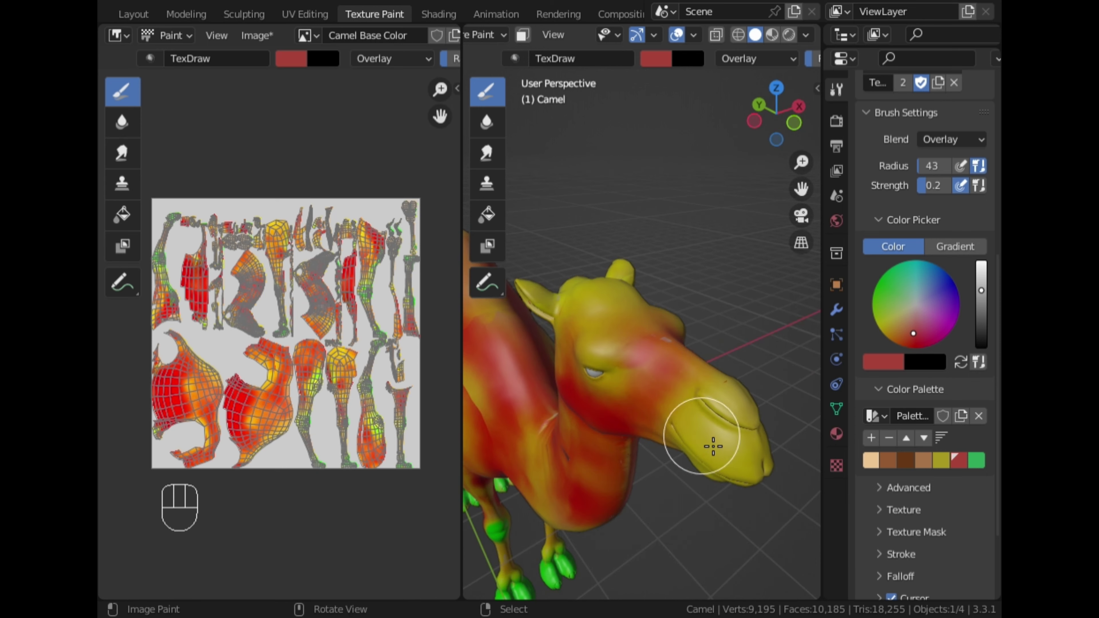
pyautogui.moveTo(713, 447); pyautogui.dragTo(649, 366)
pyautogui.moveTo(606, 301)
pyautogui.mouseDown()
pyautogui.moveTo(601, 287)
pyautogui.moveTo(569, 299)
pyautogui.moveTo(589, 287)
pyautogui.moveTo(637, 347)
pyautogui.mouseUp()
pyautogui.moveTo(577, 323); pyautogui.dragTo(588, 330)
pyautogui.moveTo(598, 341)
pyautogui.mouseDown(button='middle')
pyautogui.moveTo(736, 405)
pyautogui.moveTo(655, 398)
pyautogui.moveTo(603, 368)
pyautogui.mouseUp(button='middle')
pyautogui.moveTo(696, 343); pyautogui.dragTo(736, 314)
# Step: Pick the green palette colour and brush a soft overlay along the side of the camel's hump
pyautogui.moveTo(779, 389); pyautogui.dragTo(647, 396, button='middle')
pyautogui.scroll(-4, 688, 384)
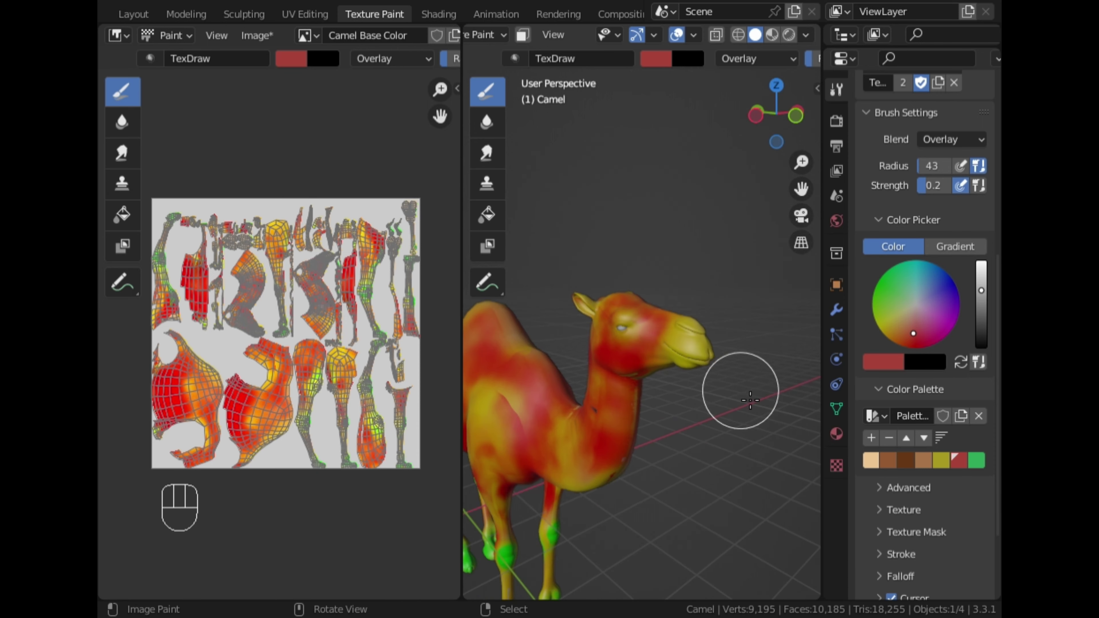
pyautogui.moveTo(741, 392); pyautogui.dragTo(546, 413, button='middle')
pyautogui.scroll(-3, 545, 411)
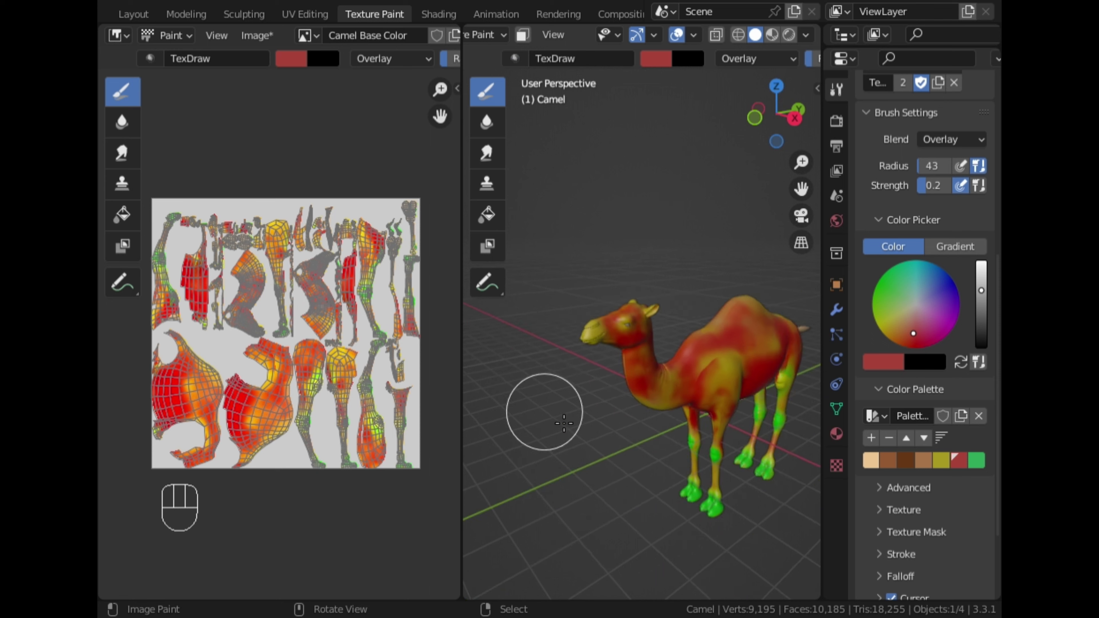
pyautogui.click(976, 459)
pyautogui.scroll(4, 559, 368)
pyautogui.moveTo(559, 368)
pyautogui.mouseDown(button='middle')
pyautogui.moveTo(584, 363)
pyautogui.moveTo(484, 360)
pyautogui.mouseUp(button='middle')
pyautogui.scroll(-2, 729, 492)
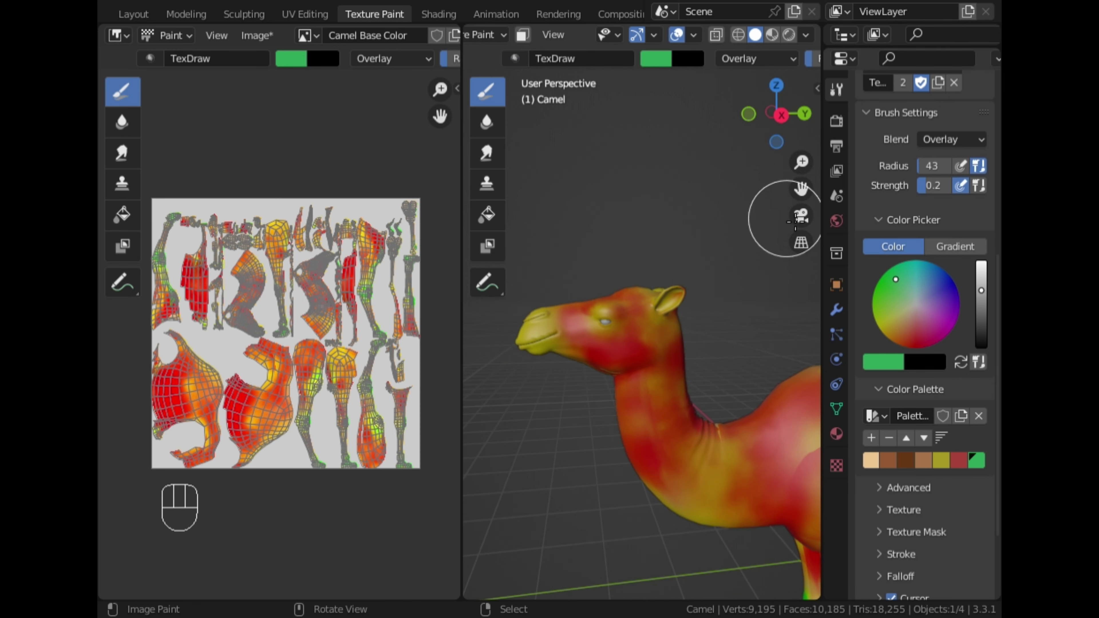
pyautogui.keyDown('shift'); pyautogui.moveTo(802, 213); pyautogui.dragTo(579, 208, button='middle'); pyautogui.keyUp('shift')
pyautogui.moveTo(649, 243); pyautogui.dragTo(671, 303, button='middle')
pyautogui.moveTo(720, 314)
pyautogui.mouseDown()
pyautogui.moveTo(737, 290)
pyautogui.moveTo(723, 316)
pyautogui.moveTo(733, 274)
pyautogui.moveTo(766, 270)
pyautogui.mouseUp()
pyautogui.moveTo(801, 188); pyautogui.dragTo(701, 223)
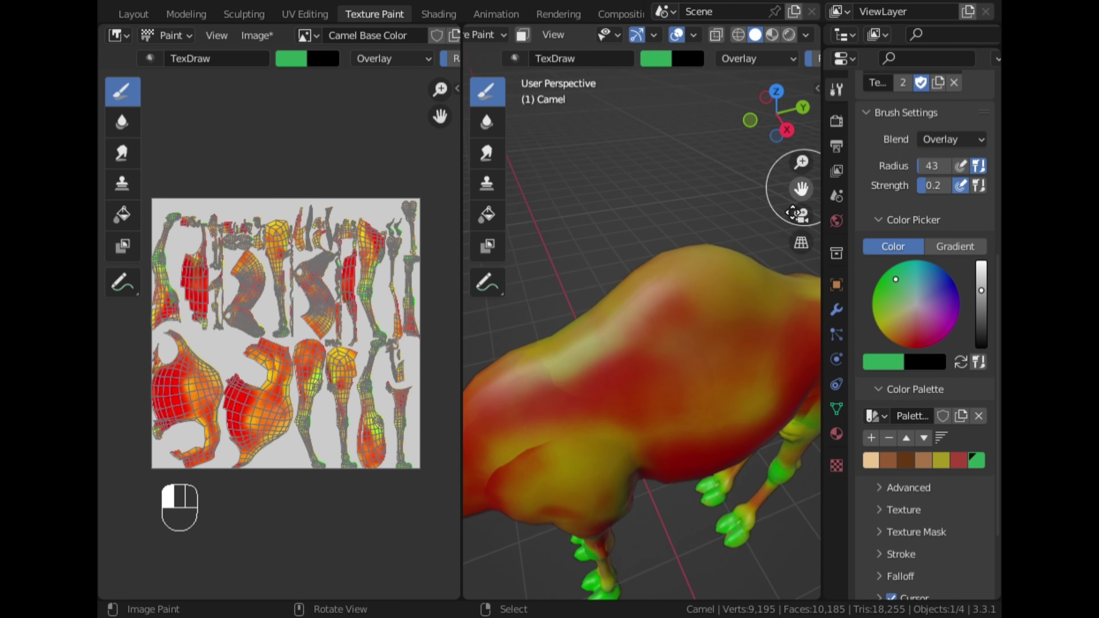
# Step: Continue the green overlay over the top of the hump and along the back towards the rump
pyautogui.moveTo(643, 319)
pyautogui.mouseDown()
pyautogui.moveTo(692, 296)
pyautogui.moveTo(650, 304)
pyautogui.moveTo(710, 287)
pyautogui.mouseUp()
pyautogui.scroll(-3, 757, 338)
pyautogui.moveTo(735, 343)
pyautogui.mouseDown(button='middle')
pyautogui.moveTo(713, 389)
pyautogui.moveTo(731, 412)
pyautogui.mouseUp(button='middle')
pyautogui.moveTo(691, 366)
pyautogui.mouseDown()
pyautogui.moveTo(761, 429)
pyautogui.moveTo(726, 385)
pyautogui.moveTo(794, 515)
pyautogui.moveTo(790, 507)
pyautogui.mouseUp()
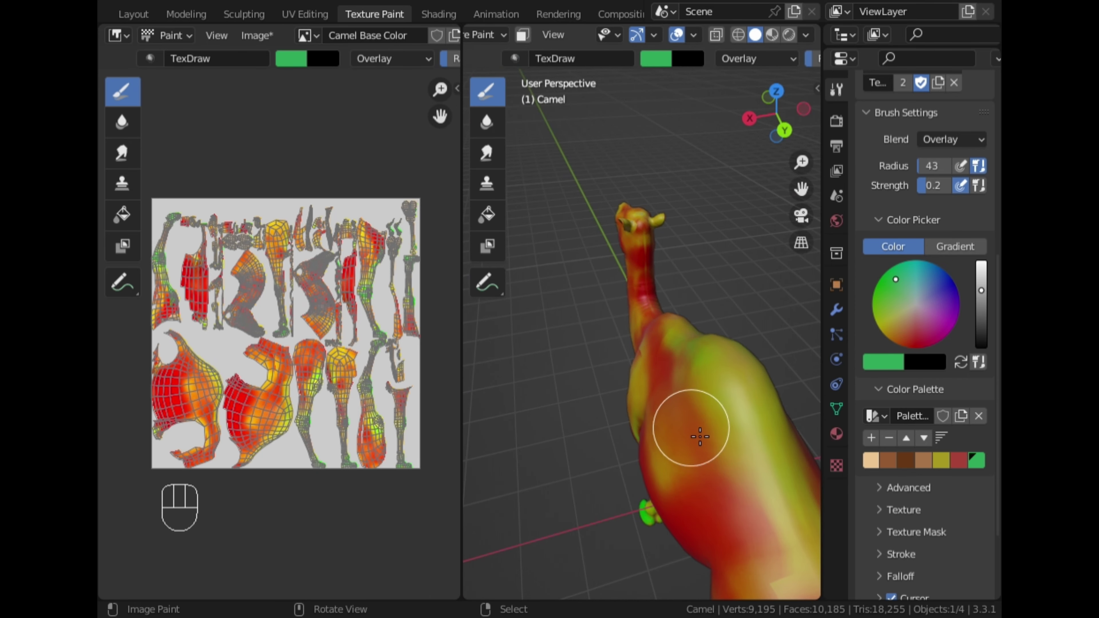
# Step: View the camel from the top and paint the tip of the tail green
pyautogui.scroll(-2, 696, 433)
pyautogui.press('KP_7')
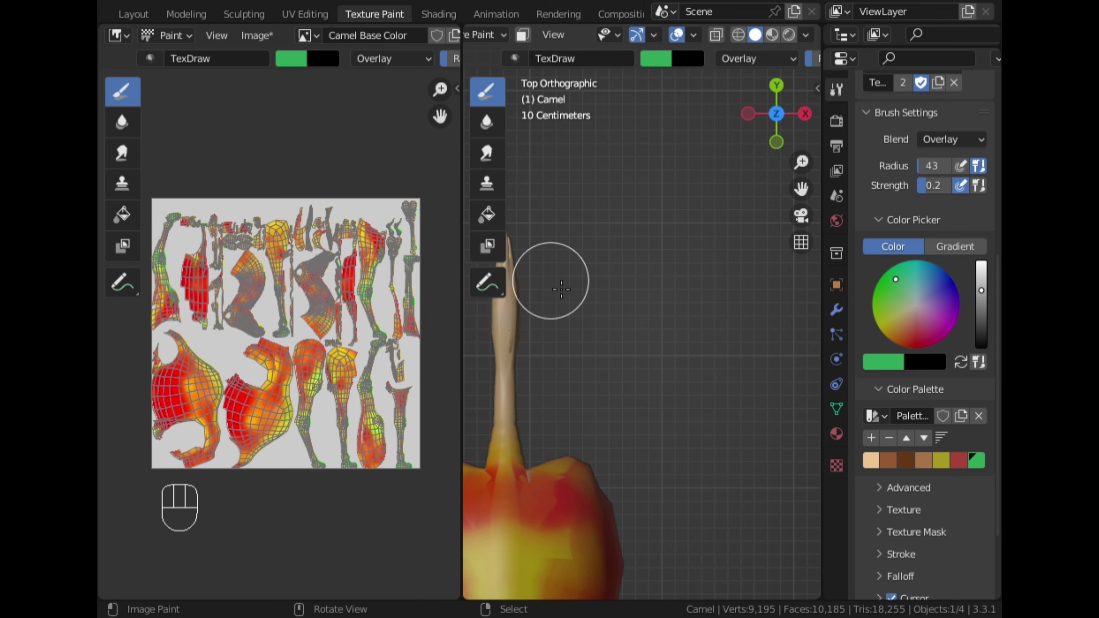
pyautogui.scroll(2, 555, 282)
pyautogui.moveTo(554, 282)
pyautogui.mouseDown()
pyautogui.moveTo(537, 294)
pyautogui.moveTo(549, 290)
pyautogui.moveTo(553, 316)
pyautogui.moveTo(549, 306)
pyautogui.moveTo(540, 319)
pyautogui.moveTo(552, 277)
pyautogui.mouseUp()
# Step: Brush yellow on the middle of the tail and red over the rump at the tail's base
pyautogui.click(941, 460)
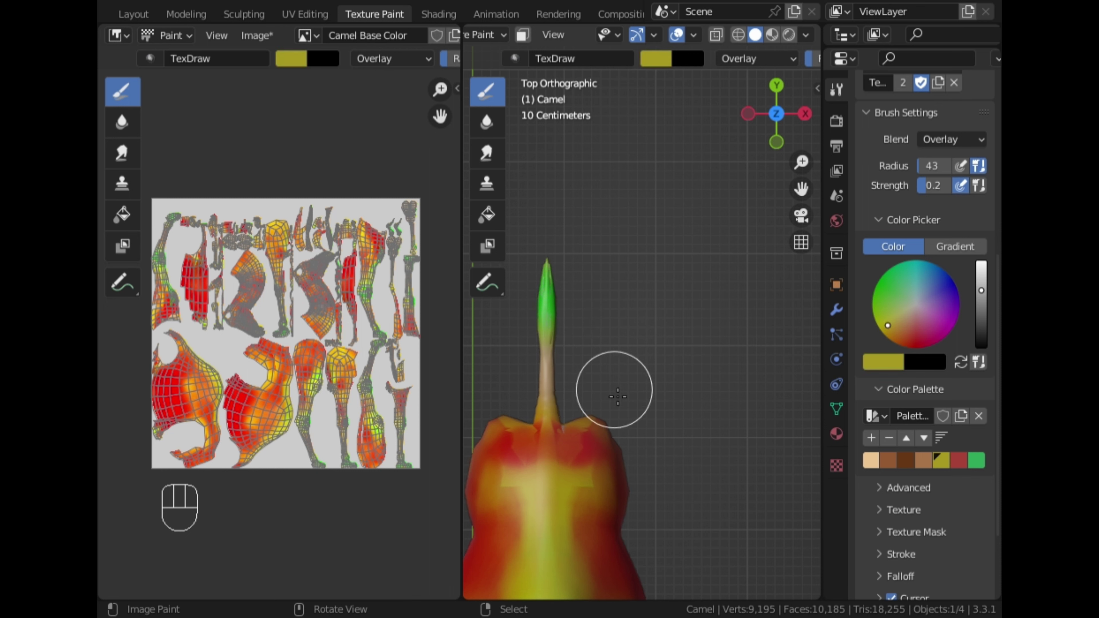
pyautogui.moveTo(546, 352)
pyautogui.mouseDown()
pyautogui.moveTo(540, 391)
pyautogui.moveTo(538, 351)
pyautogui.moveTo(552, 397)
pyautogui.moveTo(552, 352)
pyautogui.mouseUp()
pyautogui.click(955, 460)
pyautogui.moveTo(584, 483)
pyautogui.mouseDown()
pyautogui.moveTo(571, 498)
pyautogui.moveTo(552, 489)
pyautogui.mouseUp()
# Step: Brush red over the lower chest and the inner tops of the front legs
pyautogui.scroll(-4, 548, 486)
pyautogui.scroll(-2, 692, 502)
pyautogui.moveTo(701, 509)
pyautogui.mouseDown(button='middle')
pyautogui.moveTo(717, 228)
pyautogui.moveTo(831, 263)
pyautogui.mouseUp(button='middle')
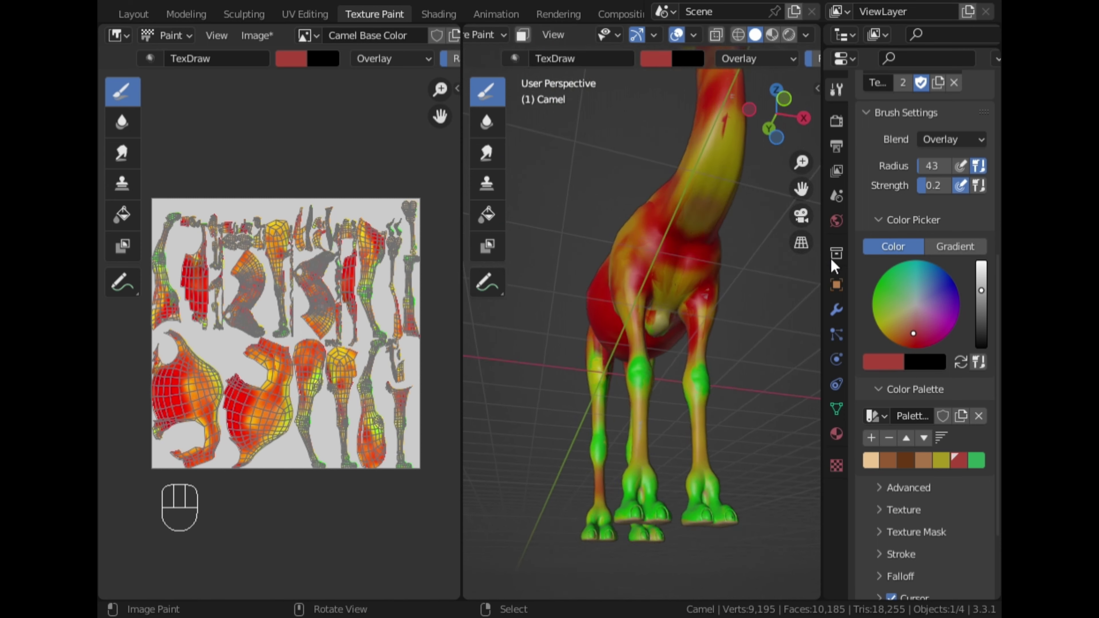
pyautogui.scroll(6, 681, 351)
pyautogui.moveTo(686, 339); pyautogui.dragTo(703, 279)
pyautogui.moveTo(711, 231); pyautogui.dragTo(698, 277)
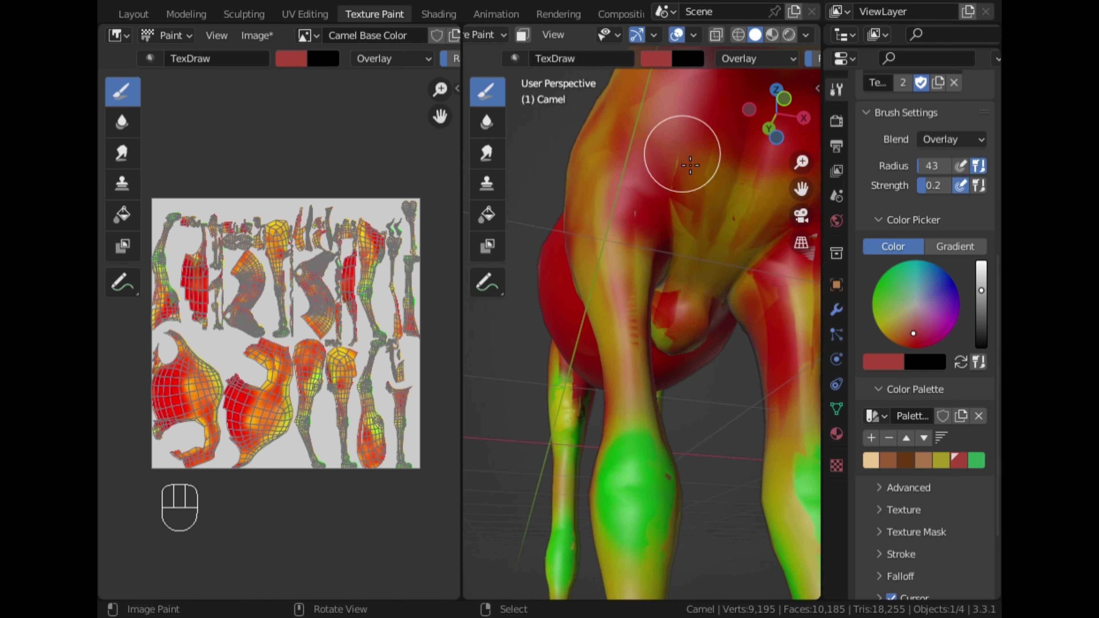
pyautogui.moveTo(688, 171); pyautogui.dragTo(653, 243)
# Step: Brush red across the throat where the underside of the head meets the neck
pyautogui.scroll(-8, 708, 256)
pyautogui.moveTo(708, 256); pyautogui.dragTo(657, 299, button='middle')
pyautogui.scroll(4, 653, 356)
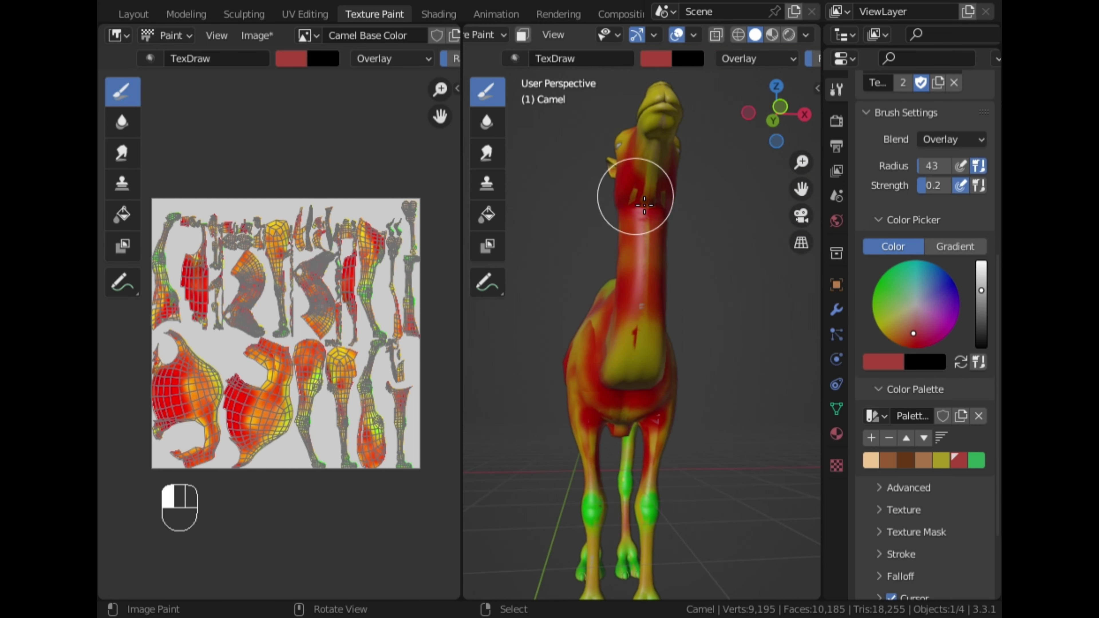
pyautogui.moveTo(644, 205); pyautogui.dragTo(651, 200)
# Step: Blend yellow over the throat and lower jaw and up the front of the neck from the chest
pyautogui.click(940, 459)
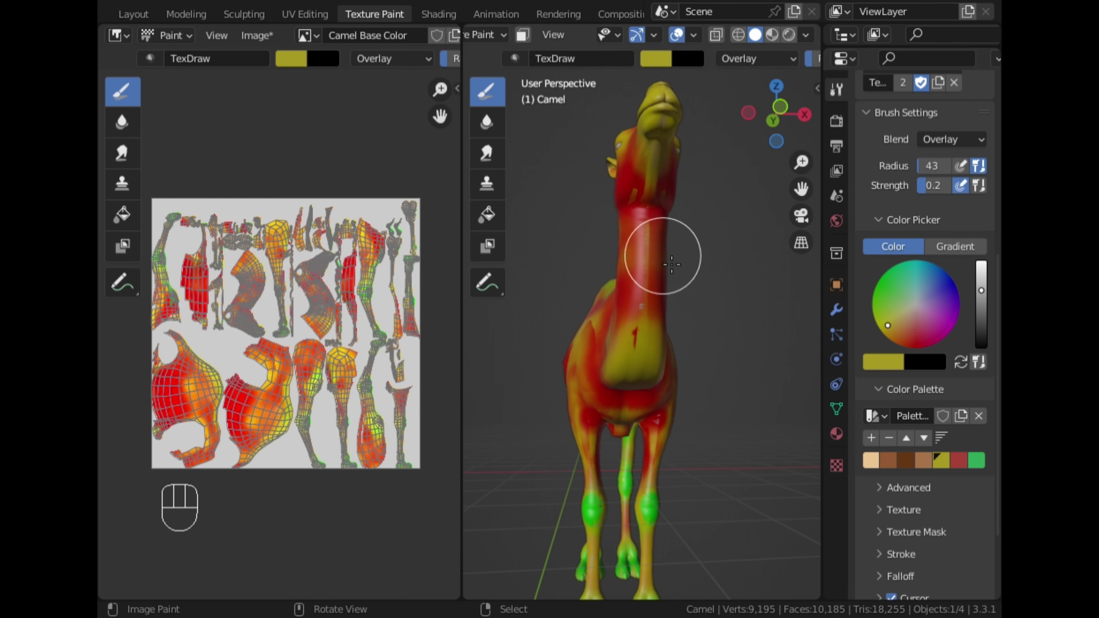
pyautogui.moveTo(654, 202)
pyautogui.mouseDown()
pyautogui.moveTo(656, 187)
pyautogui.moveTo(642, 191)
pyautogui.moveTo(664, 193)
pyautogui.mouseUp()
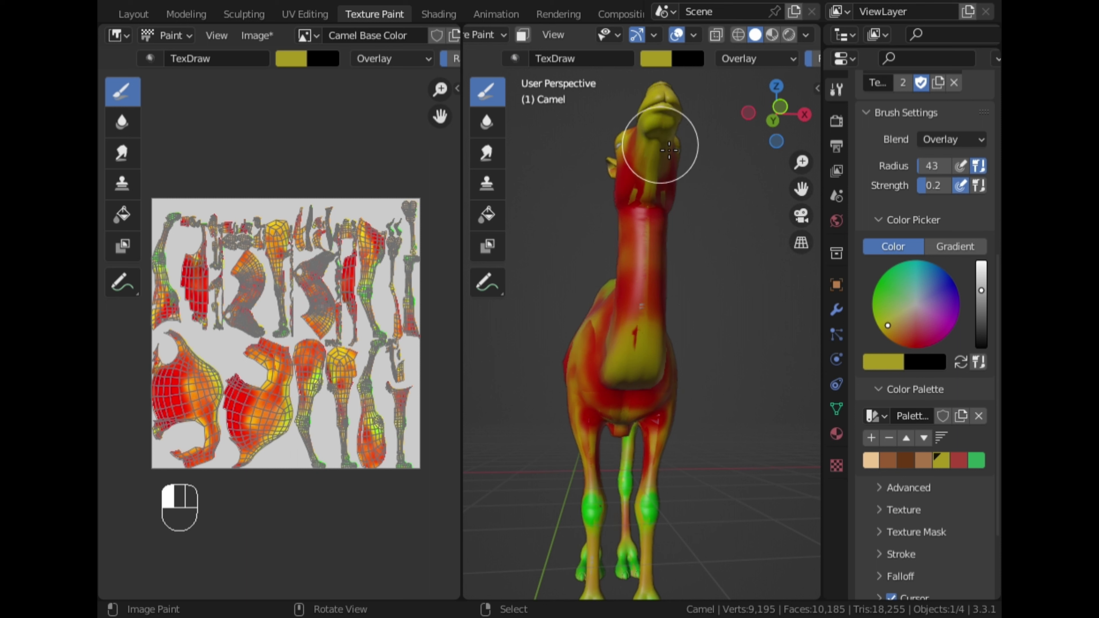
pyautogui.moveTo(669, 149); pyautogui.dragTo(642, 127)
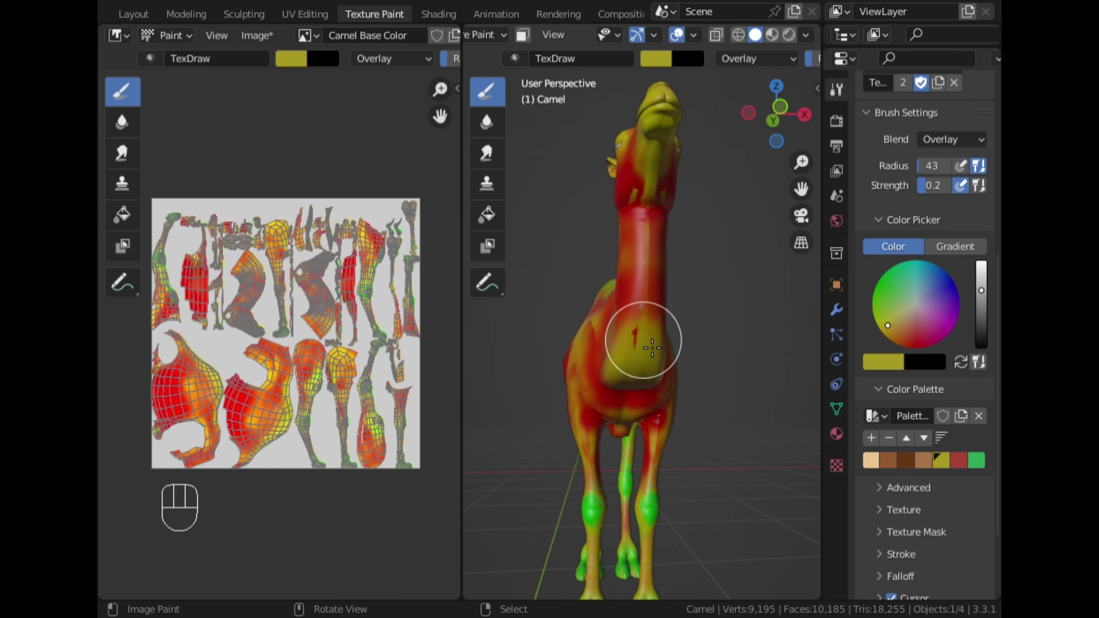
pyautogui.moveTo(638, 314); pyautogui.dragTo(632, 252)
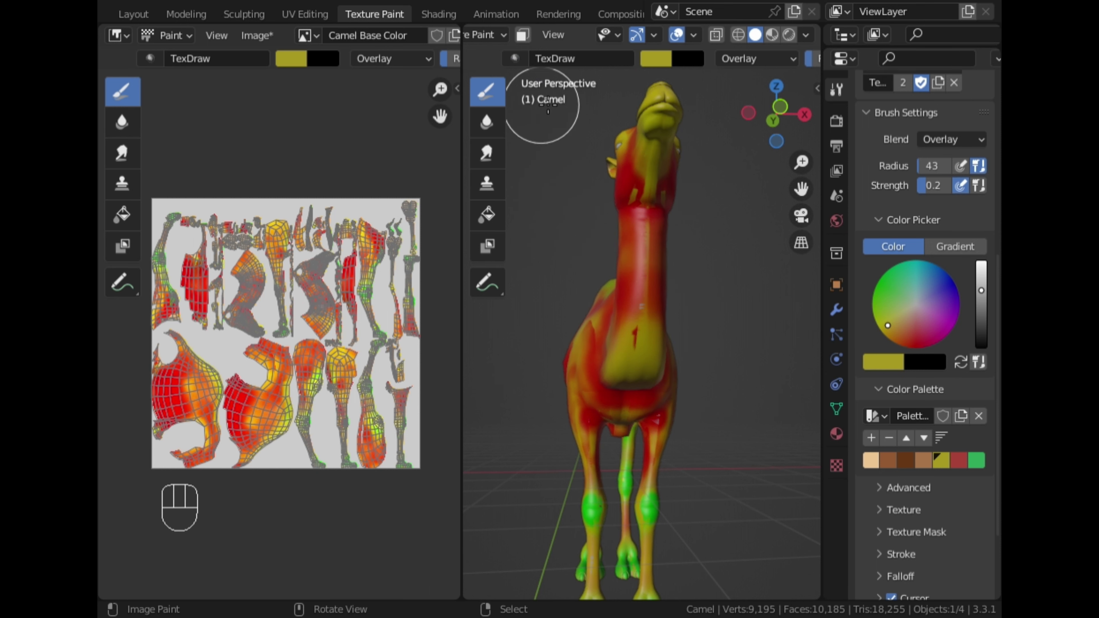
# Step: Switch to Object Mode and examine the painted camel from the back and right side views
pyautogui.scroll(5, 539, 39)
pyautogui.click(540, 35)
pyautogui.click(549, 52)
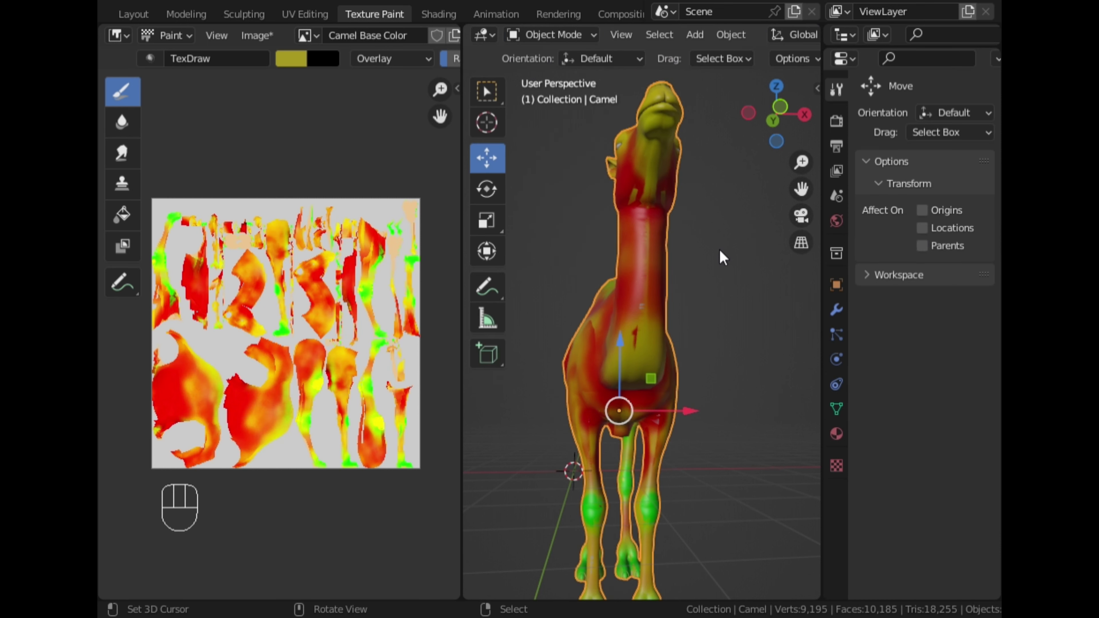
pyautogui.moveTo(718, 253); pyautogui.dragTo(650, 288, button='middle')
pyautogui.click(795, 106)
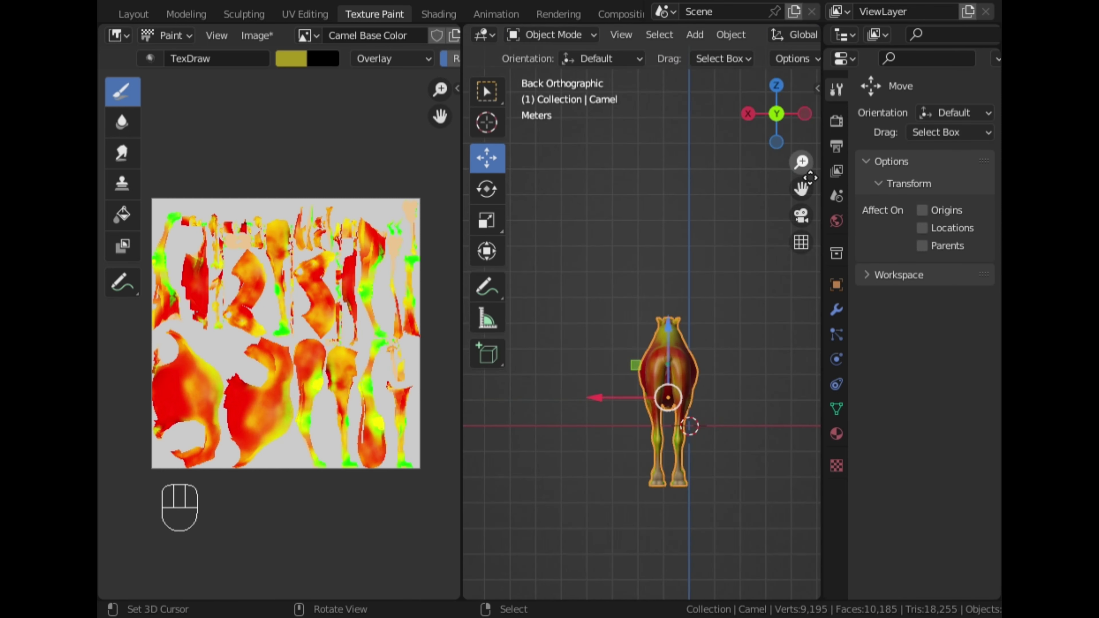
pyautogui.click(749, 115)
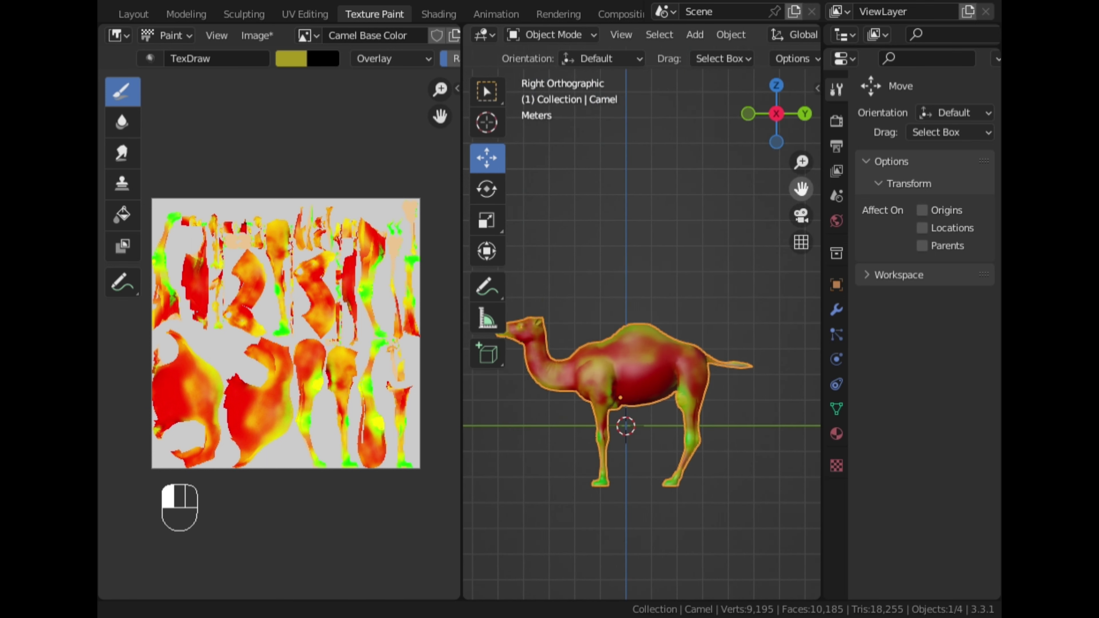
# Step: Return to Texture Paint mode and set the brush's blend mode to Mix
pyautogui.click(549, 35)
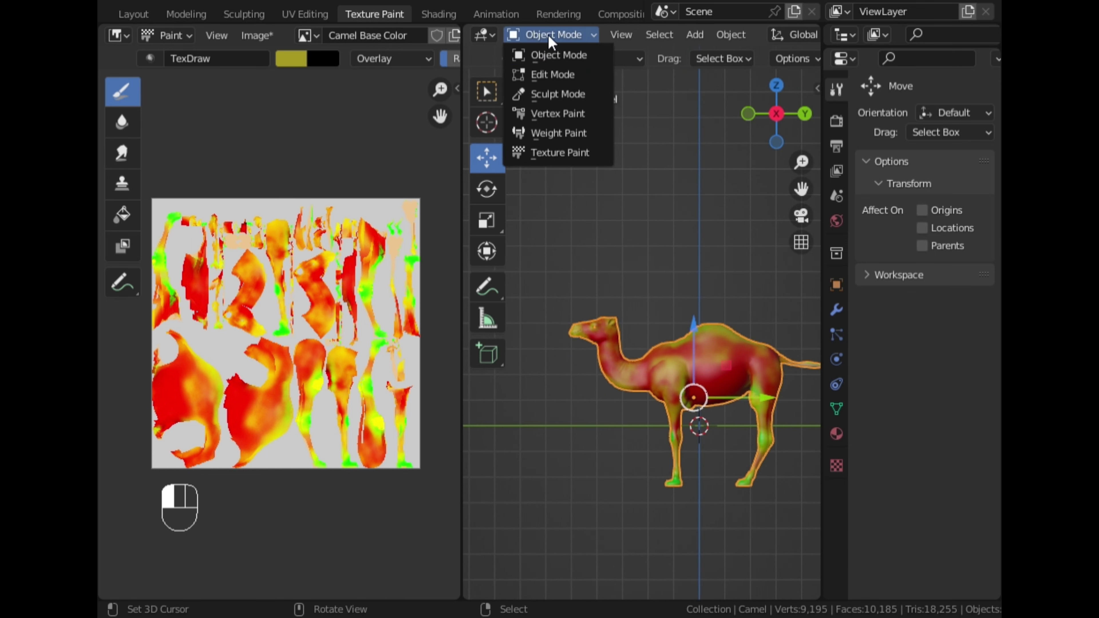
pyautogui.click(542, 154)
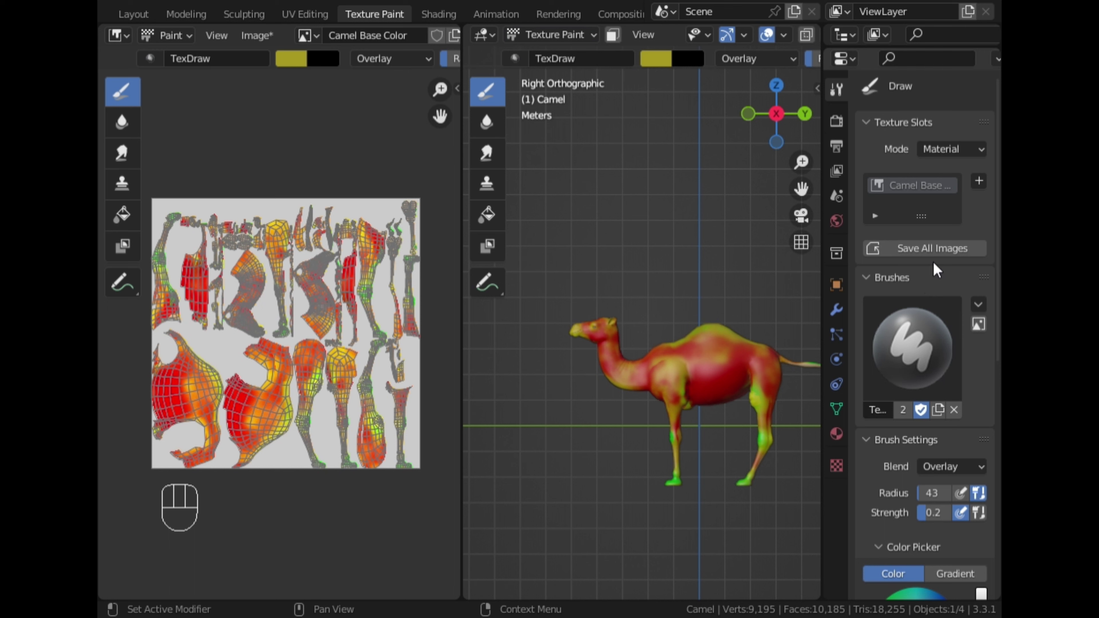
pyautogui.scroll(-5, 930, 303)
pyautogui.click(942, 294)
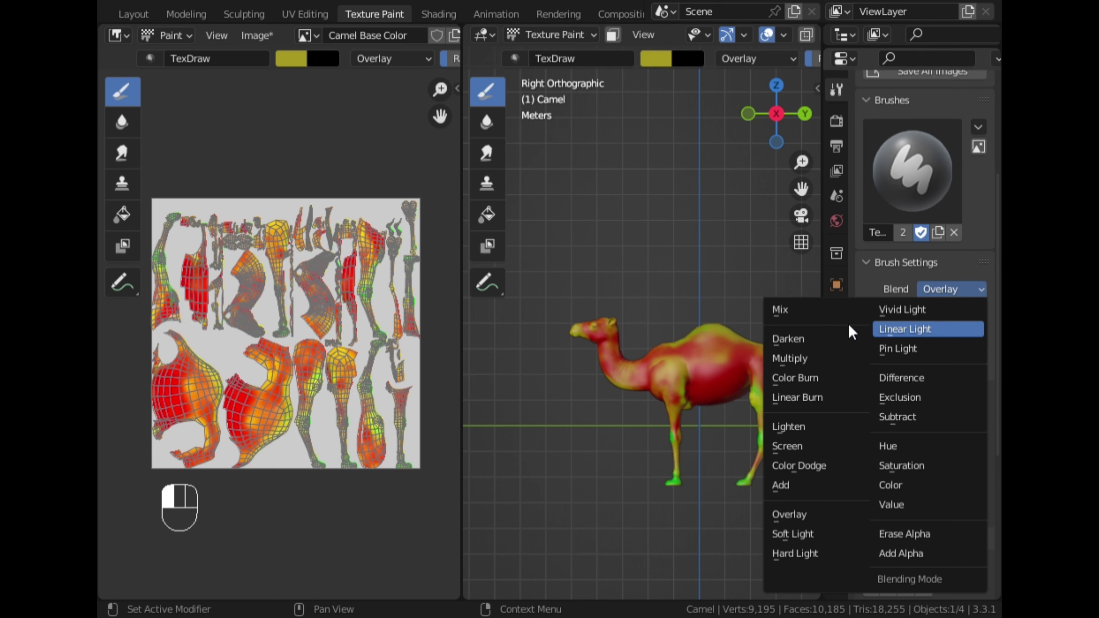
pyautogui.click(779, 306)
pyautogui.scroll(-3, 884, 355)
pyautogui.scroll(-1, 945, 392)
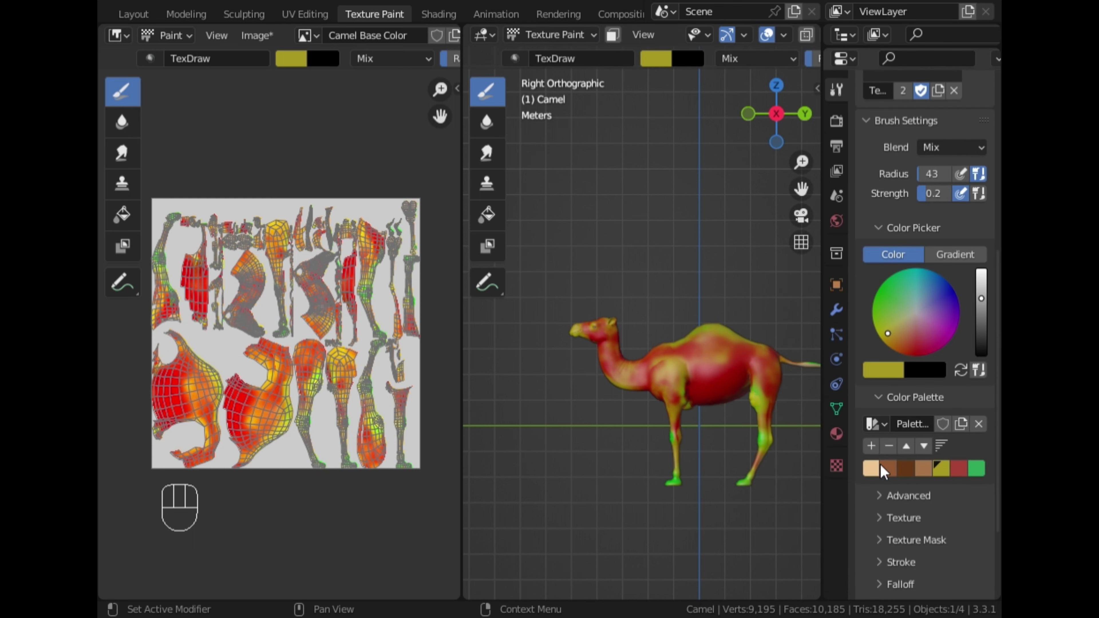
# Step: Pick the light beige palette colour and brush it over the bridge of the nose and between the eyes
pyautogui.click(872, 467)
pyautogui.scroll(4, 611, 443)
pyautogui.moveTo(583, 450); pyautogui.dragTo(667, 478, button='middle')
pyautogui.moveTo(801, 189); pyautogui.dragTo(723, 248)
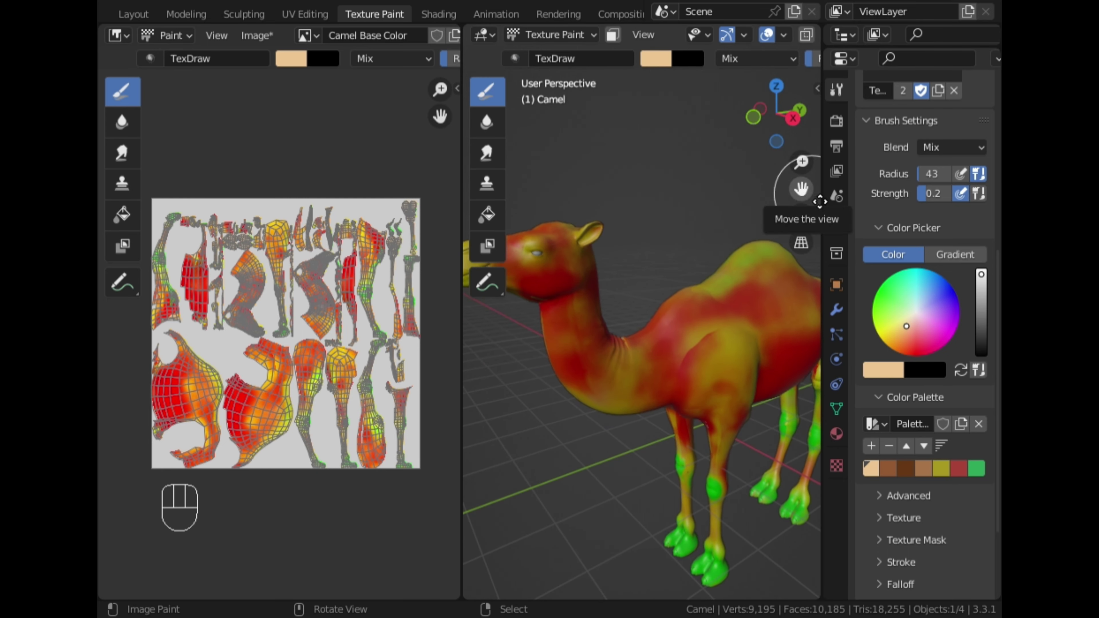
pyautogui.moveTo(808, 194); pyautogui.dragTo(878, 213)
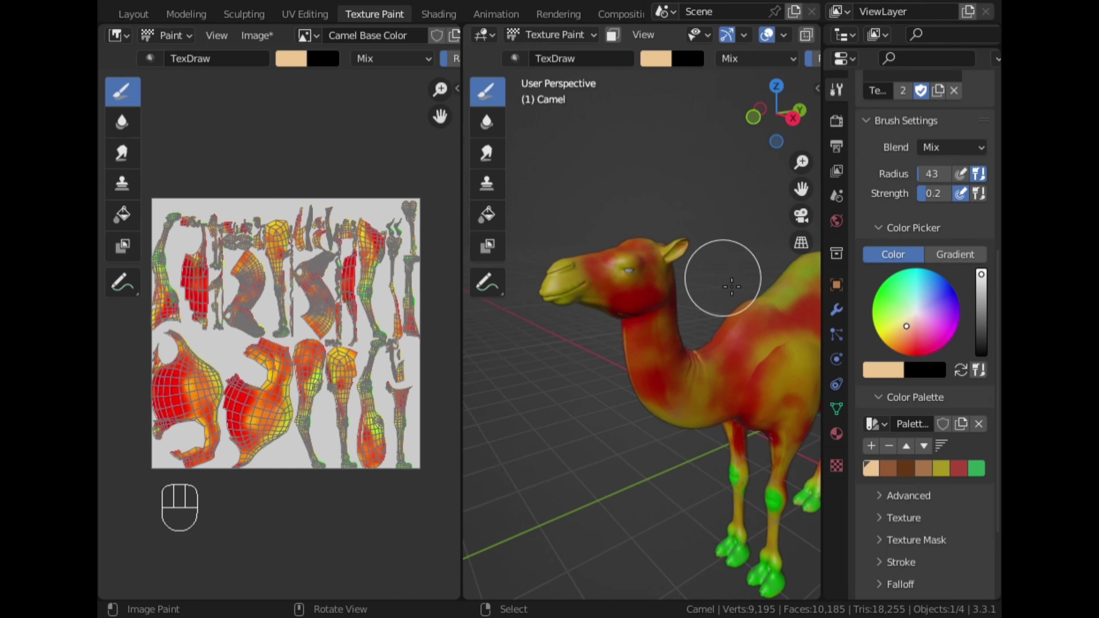
pyautogui.scroll(2, 721, 294)
pyautogui.scroll(-2, 722, 299)
pyautogui.moveTo(721, 299); pyautogui.dragTo(657, 370, button='middle')
pyautogui.scroll(3, 633, 316)
pyautogui.scroll(-4, 717, 304)
pyautogui.scroll(3, 658, 354)
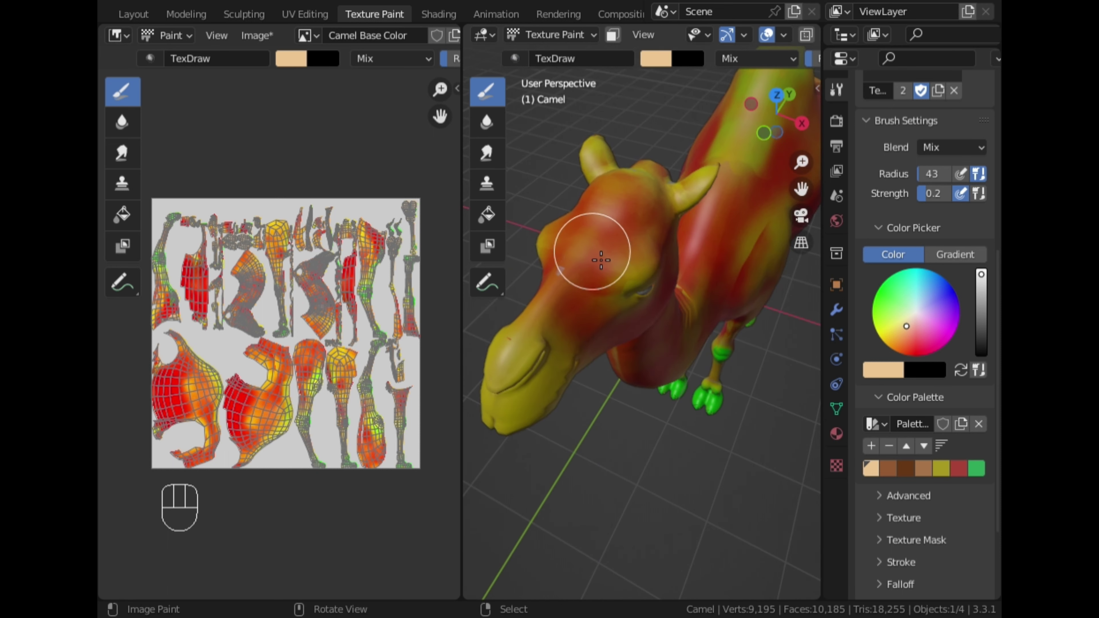
pyautogui.scroll(2, 590, 253)
pyautogui.moveTo(599, 262); pyautogui.dragTo(640, 245, button='middle')
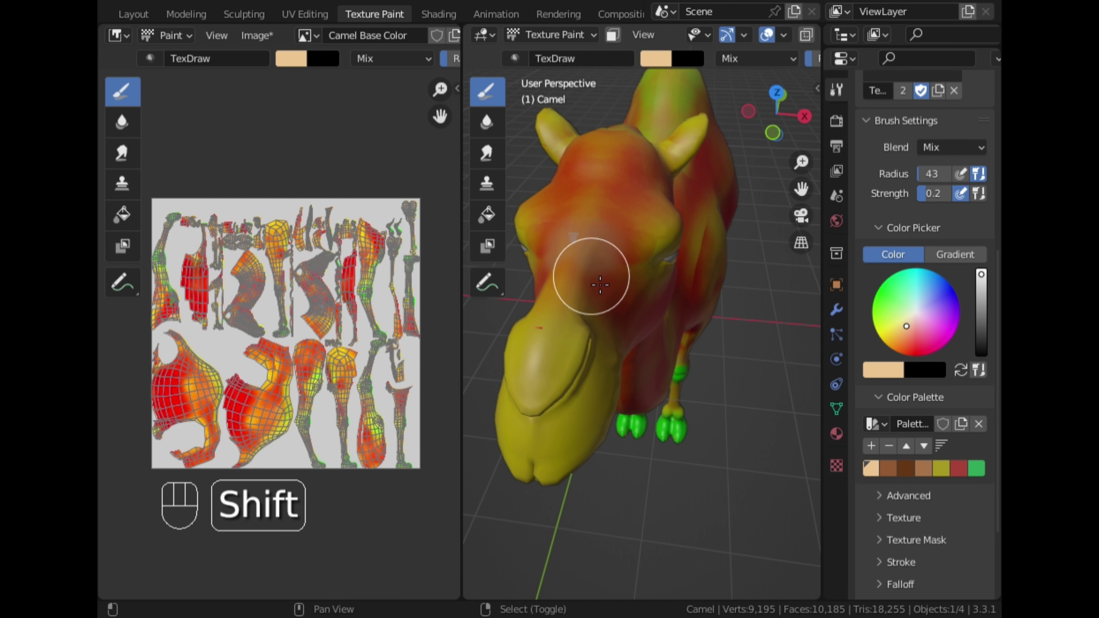
pyautogui.hotkey('shift', 'f')
pyautogui.click(583, 275)
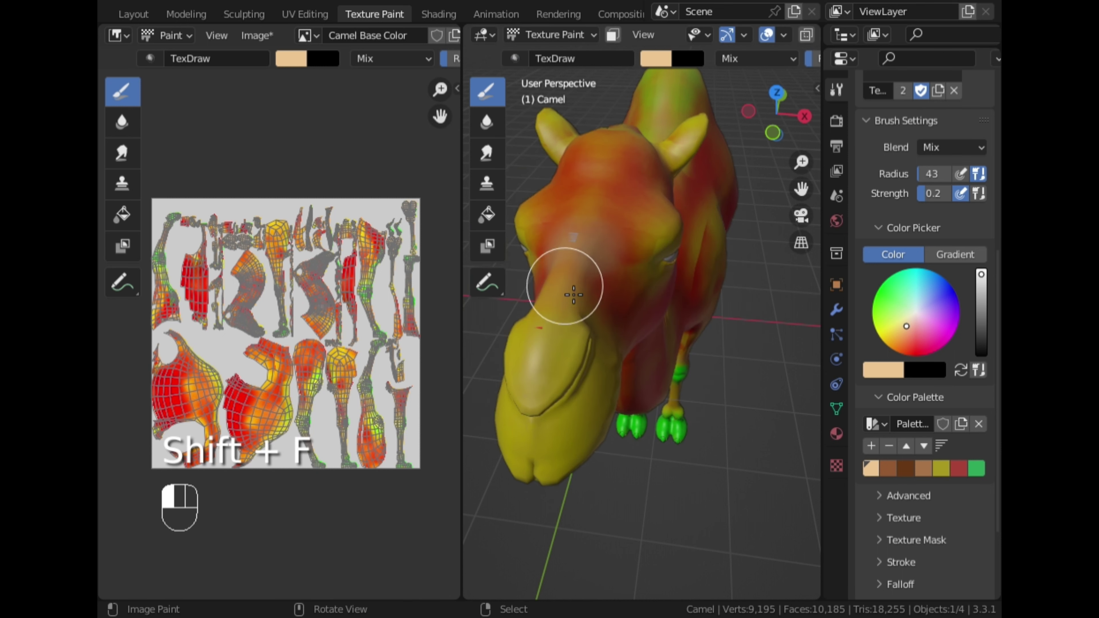
pyautogui.moveTo(580, 242); pyautogui.dragTo(595, 255)
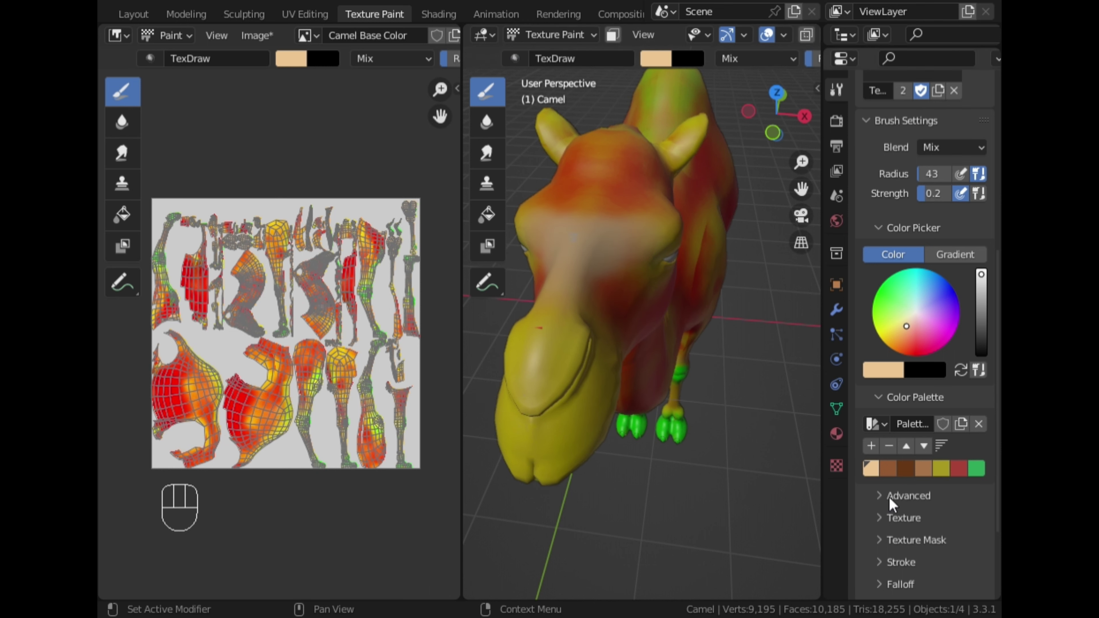
# Step: Brush medium brown over the nose bridge and brow, and lighter brown over the forehead and inner ears
pyautogui.click(888, 468)
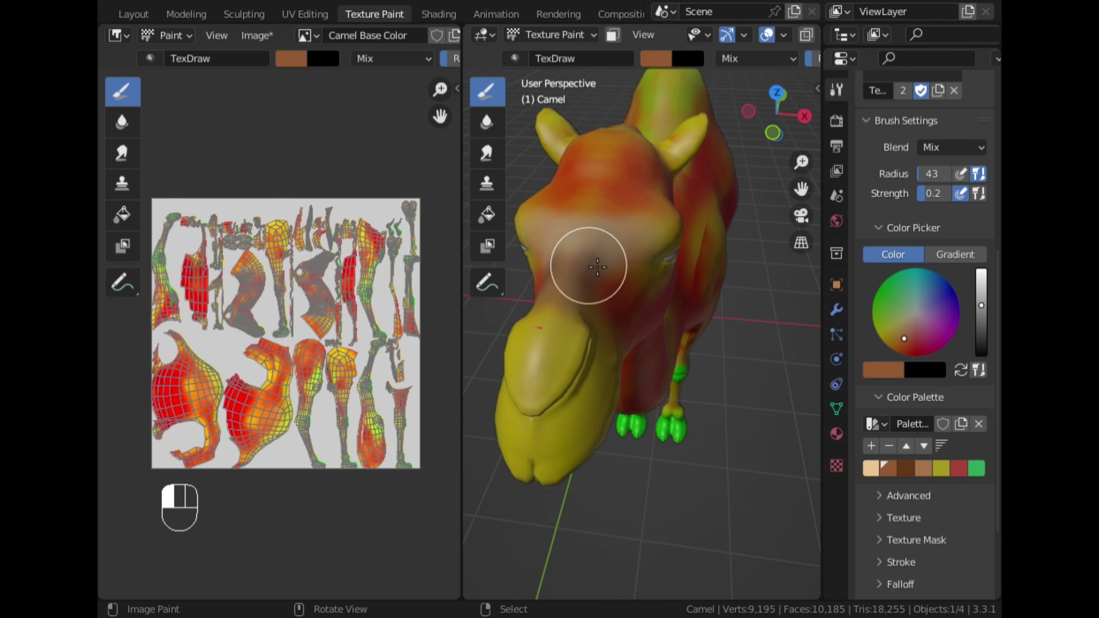
pyautogui.moveTo(597, 267)
pyautogui.mouseDown()
pyautogui.moveTo(559, 235)
pyautogui.moveTo(649, 255)
pyautogui.mouseUp()
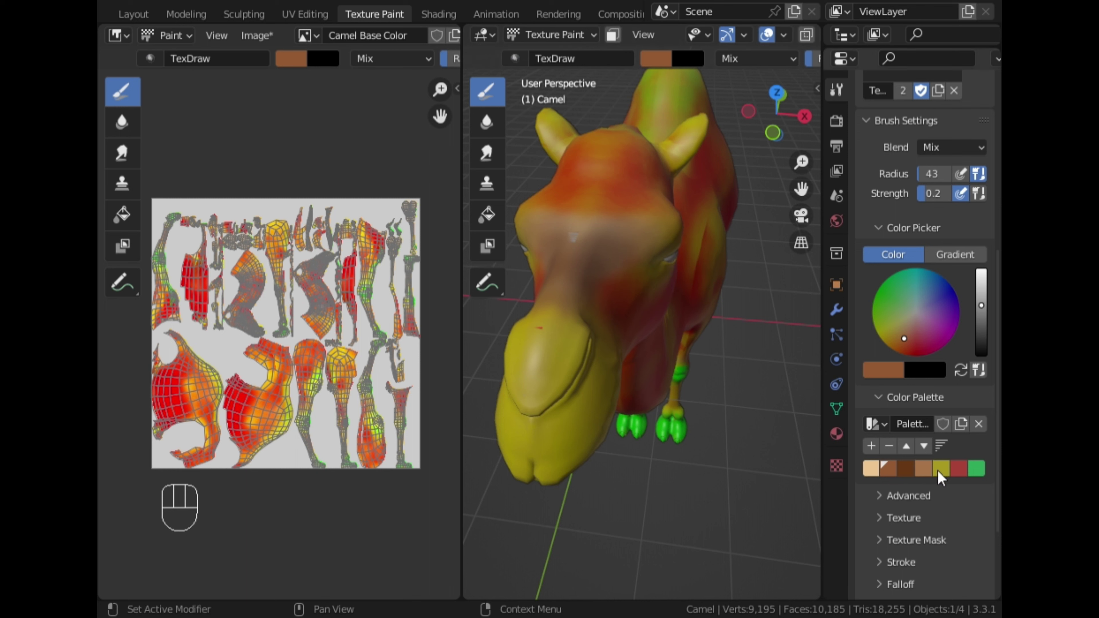
pyautogui.click(925, 466)
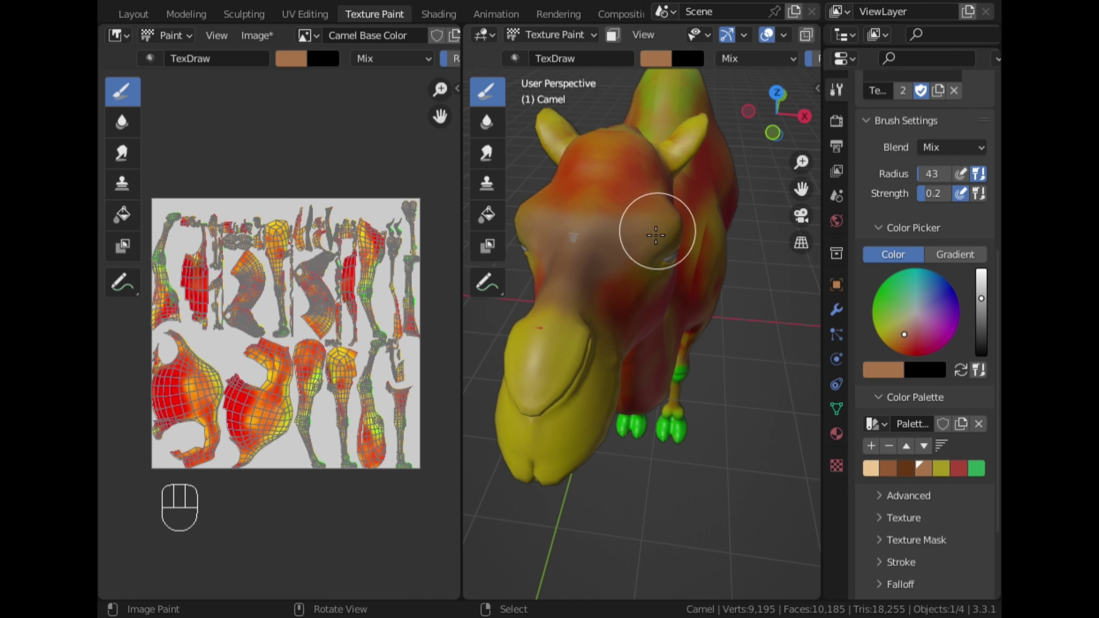
pyautogui.moveTo(598, 211)
pyautogui.mouseDown()
pyautogui.moveTo(612, 190)
pyautogui.moveTo(614, 142)
pyautogui.moveTo(589, 160)
pyautogui.moveTo(559, 135)
pyautogui.moveTo(568, 147)
pyautogui.mouseUp()
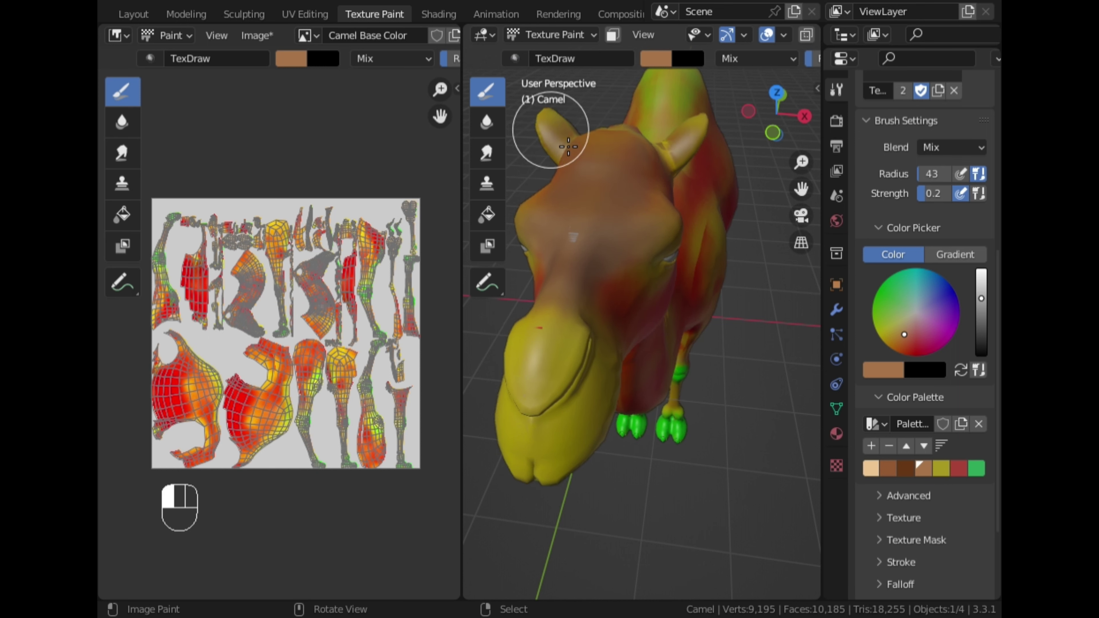
# Step: Pick the dark brown palette colour and paint the ears and the top of the head
pyautogui.click(905, 468)
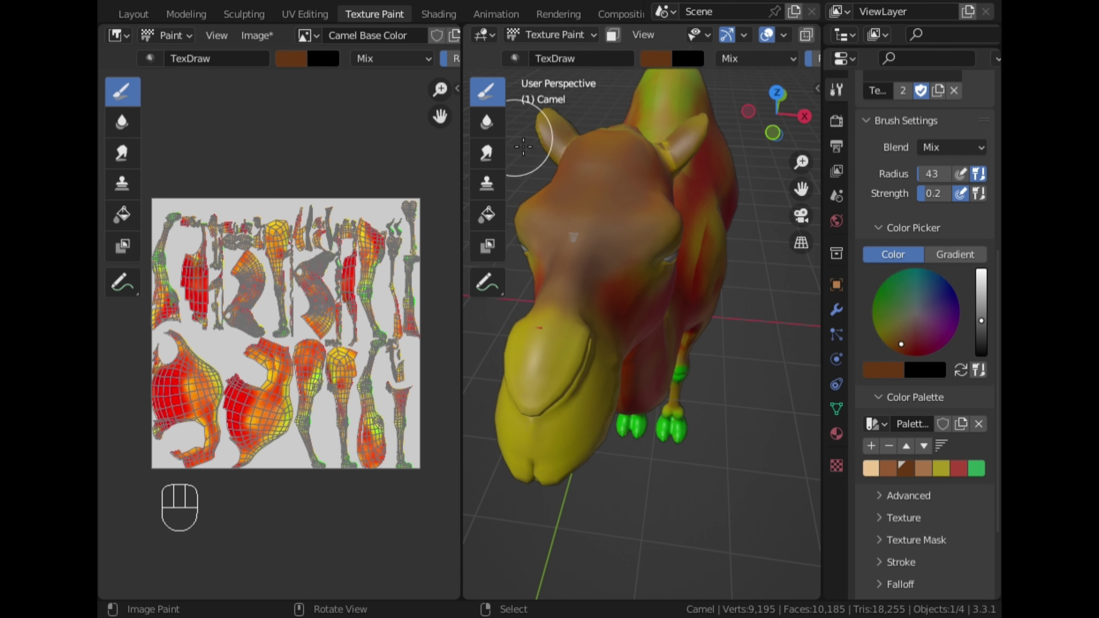
pyautogui.moveTo(548, 136)
pyautogui.mouseDown()
pyautogui.moveTo(545, 123)
pyautogui.moveTo(568, 162)
pyautogui.mouseUp()
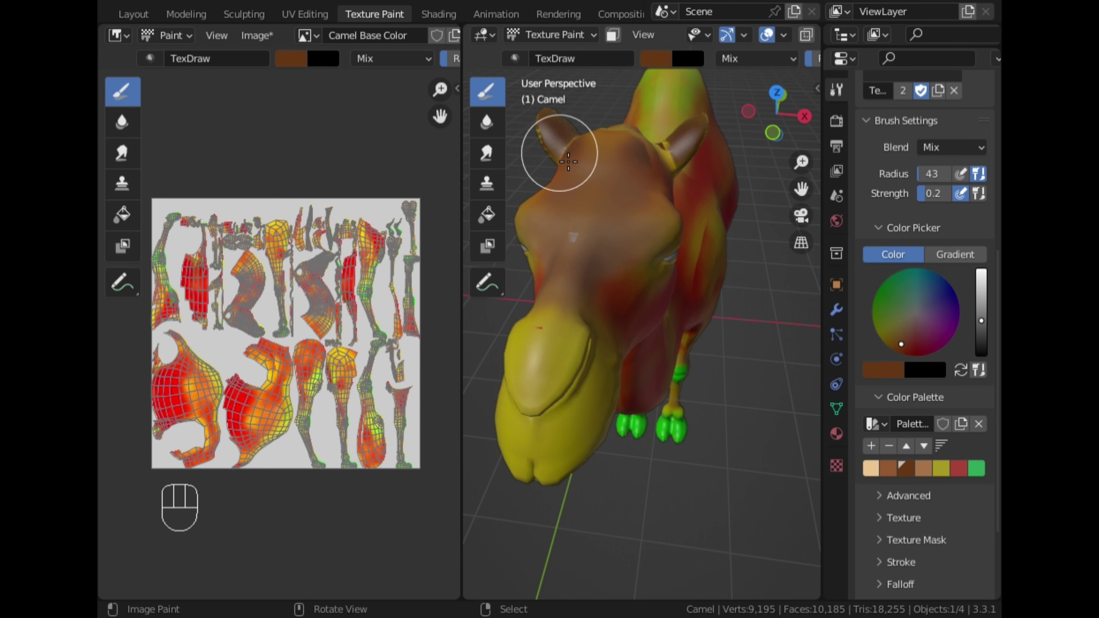
pyautogui.moveTo(638, 152); pyautogui.dragTo(571, 351, button='middle')
pyautogui.moveTo(589, 266)
pyautogui.mouseDown()
pyautogui.moveTo(650, 225)
pyautogui.moveTo(625, 147)
pyautogui.moveTo(636, 182)
pyautogui.mouseUp()
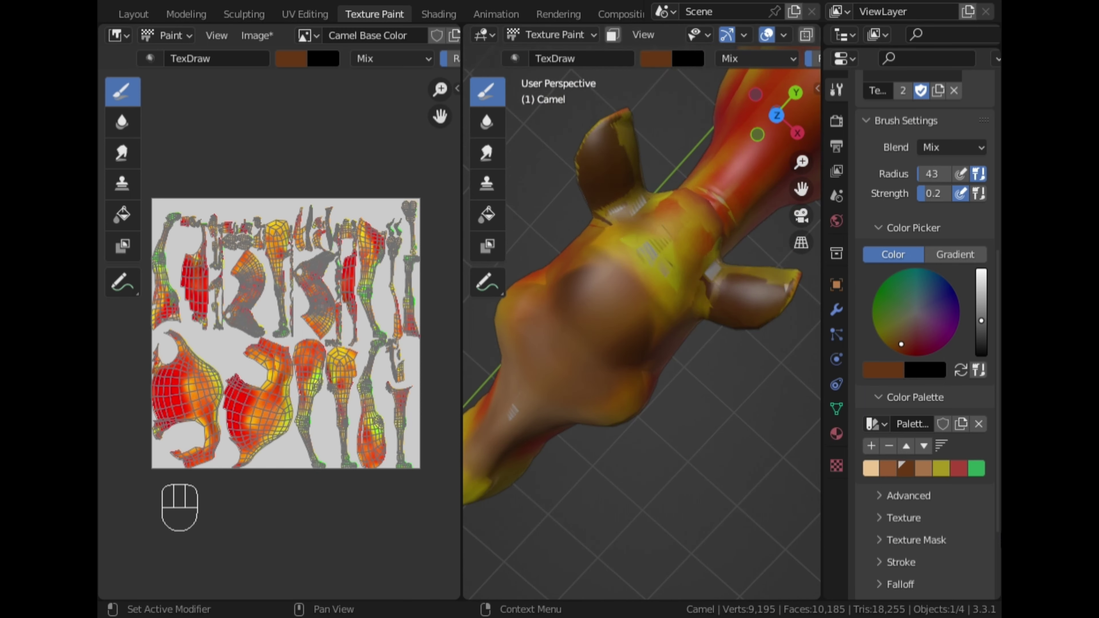
# Step: Blend light brown over the crown of the head between the ears
pyautogui.click(924, 469)
pyautogui.moveTo(564, 343)
pyautogui.mouseDown()
pyautogui.moveTo(604, 245)
pyautogui.moveTo(582, 260)
pyautogui.moveTo(657, 258)
pyautogui.moveTo(658, 270)
pyautogui.mouseUp()
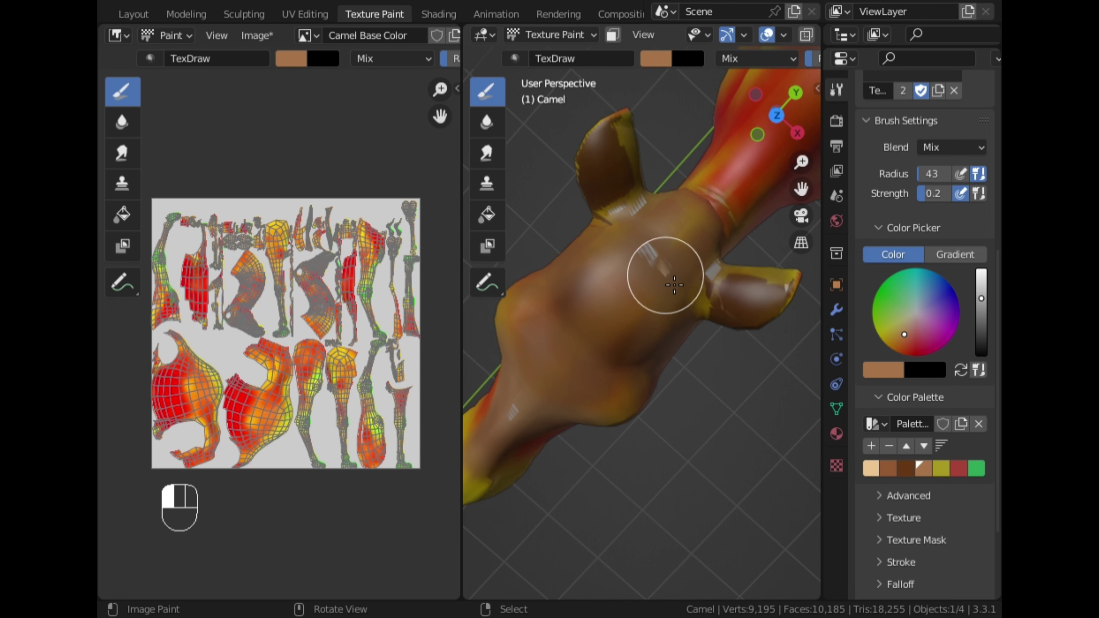
# Step: Switch the 3D viewport to Material Preview shading
pyautogui.moveTo(657, 270)
pyautogui.mouseDown(button='middle')
pyautogui.moveTo(643, 359)
pyautogui.moveTo(617, 302)
pyautogui.moveTo(652, 256)
pyautogui.mouseUp(button='middle')
pyautogui.hscroll(10, 750, 64)
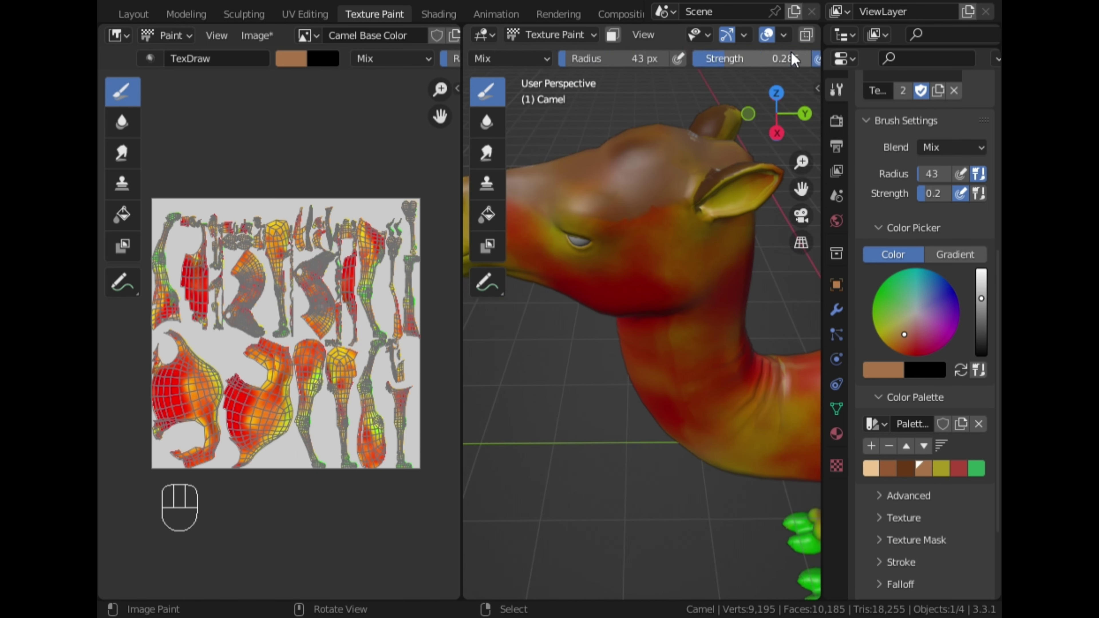
pyautogui.hscroll(4, 787, 43)
pyautogui.click(788, 35)
pyautogui.click(772, 34)
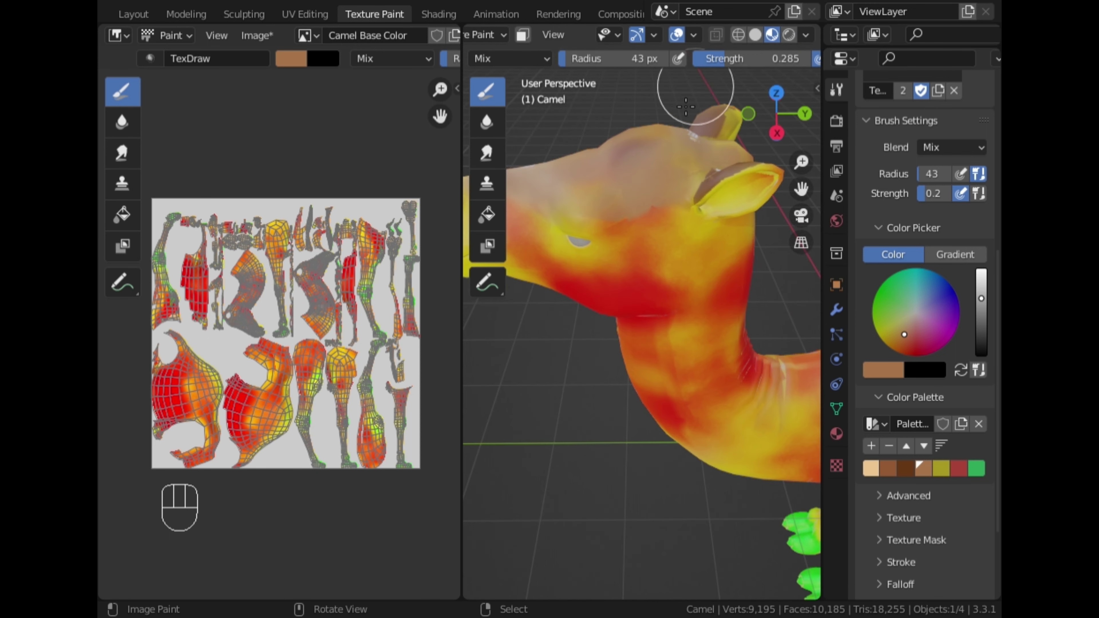
# Step: Blend light brown over the top of the camel's head, the brow ridges and the forehead
pyautogui.moveTo(711, 111)
pyautogui.mouseDown(button='middle')
pyautogui.moveTo(632, 253)
pyautogui.moveTo(674, 303)
pyautogui.mouseUp(button='middle')
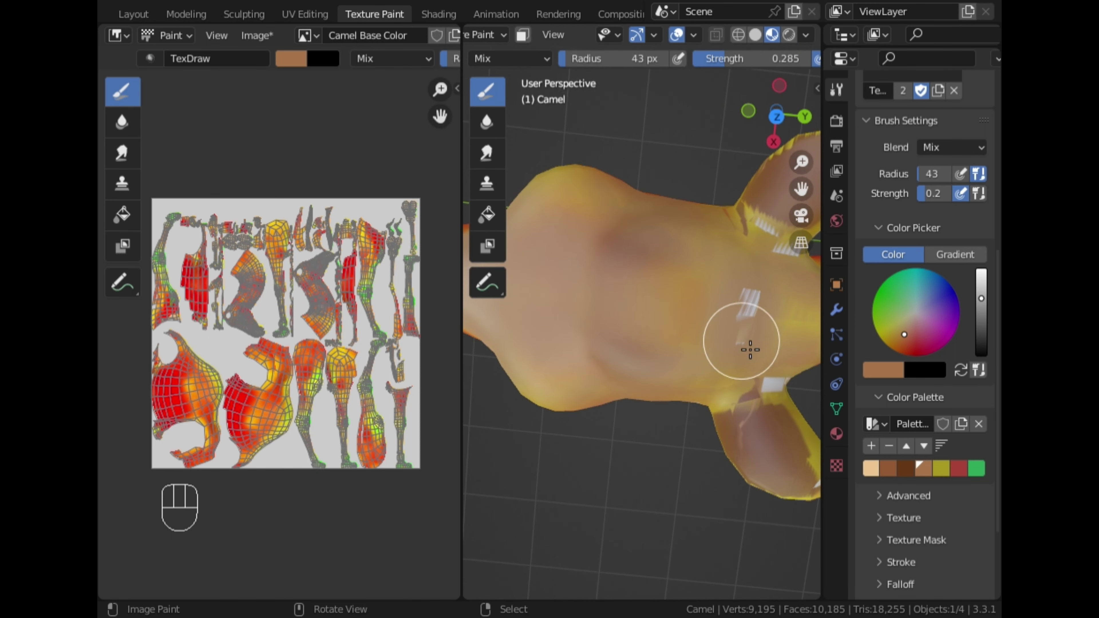
pyautogui.moveTo(769, 238)
pyautogui.mouseDown()
pyautogui.moveTo(753, 226)
pyautogui.moveTo(768, 240)
pyautogui.moveTo(778, 234)
pyautogui.mouseUp()
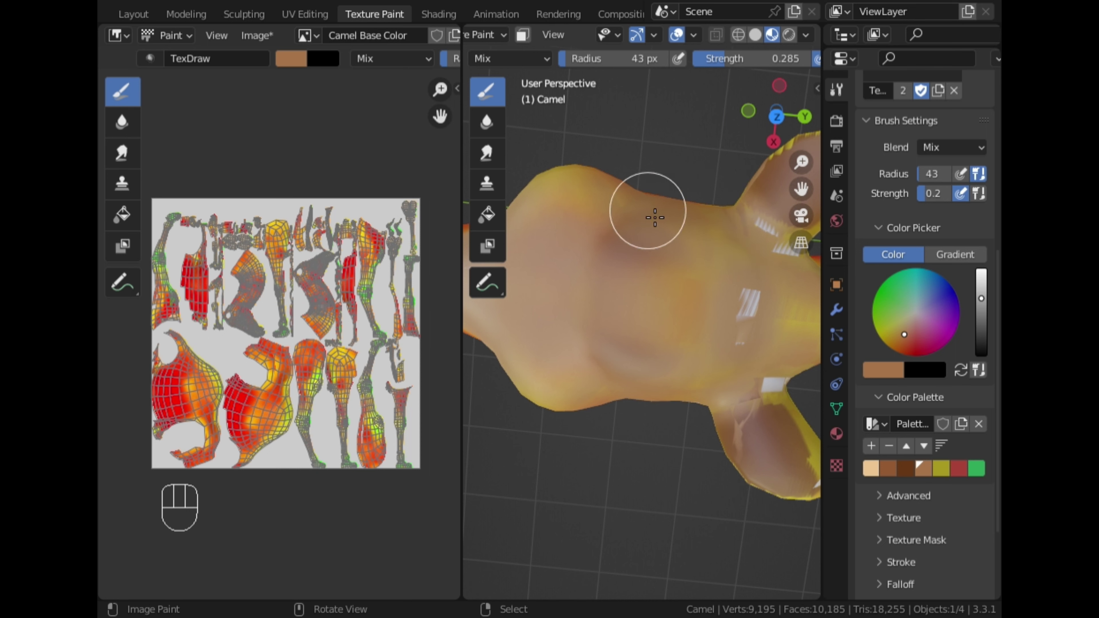
pyautogui.moveTo(581, 194); pyautogui.dragTo(556, 197)
pyautogui.moveTo(658, 219); pyautogui.dragTo(675, 221)
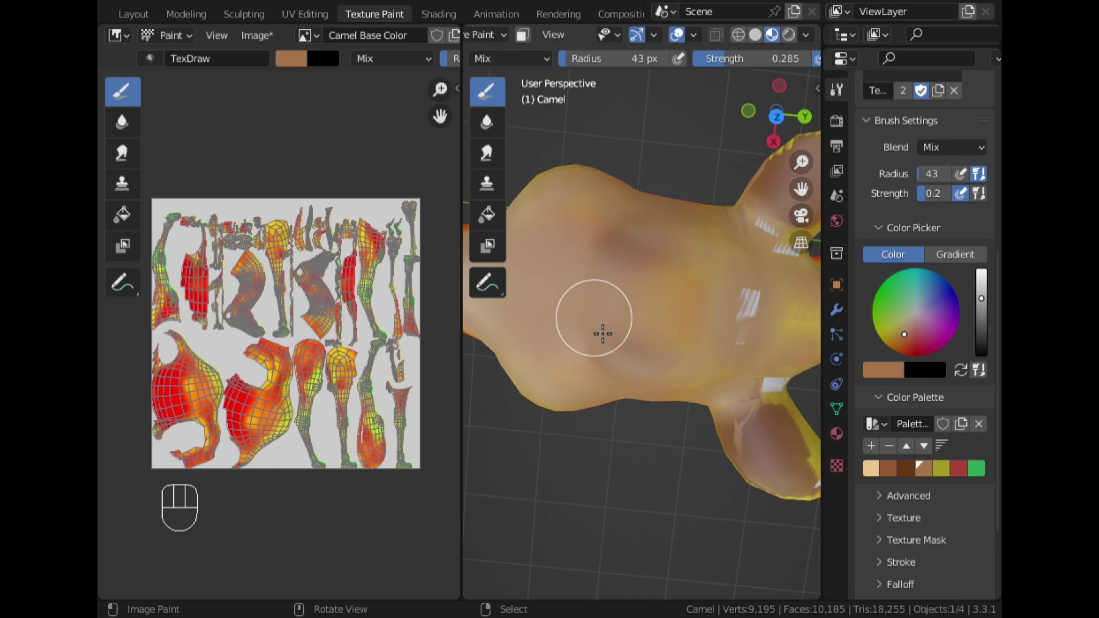
pyautogui.moveTo(599, 340); pyautogui.dragTo(640, 365)
pyautogui.moveTo(690, 309); pyautogui.dragTo(626, 393)
# Step: Brush the light beige palette colour above the eye, and blend a more saturated orange tan over the brow
pyautogui.moveTo(626, 392)
pyautogui.mouseDown(button='middle')
pyautogui.moveTo(484, 278)
pyautogui.moveTo(664, 278)
pyautogui.moveTo(511, 281)
pyautogui.moveTo(682, 290)
pyautogui.mouseUp(button='middle')
pyautogui.scroll(2, 681, 290)
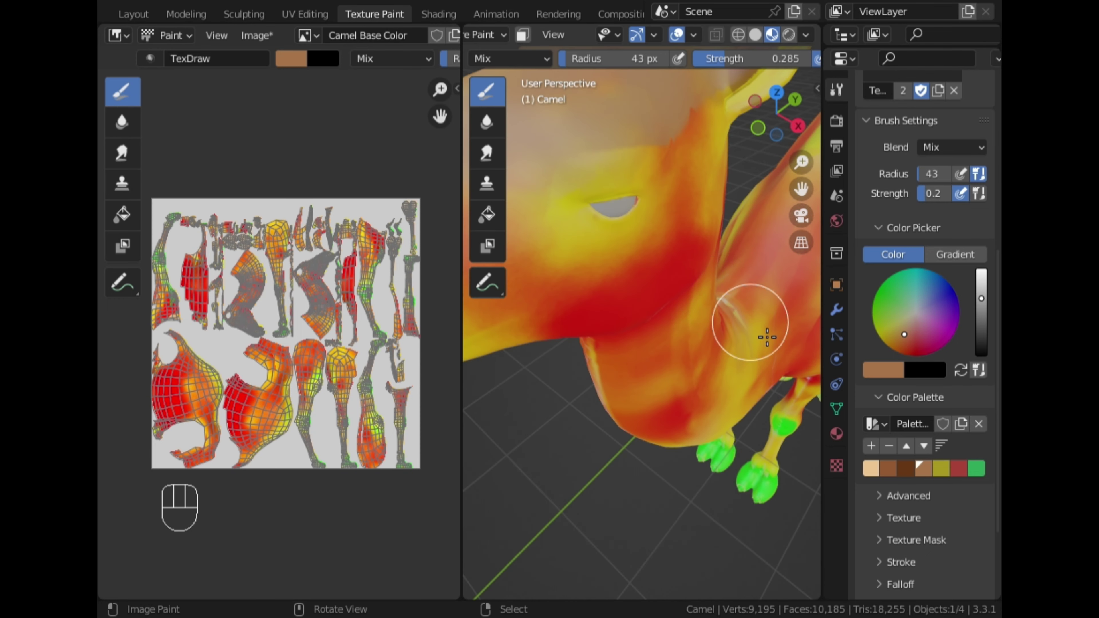
pyautogui.click(871, 468)
pyautogui.moveTo(670, 179)
pyautogui.mouseDown()
pyautogui.moveTo(696, 174)
pyautogui.moveTo(696, 152)
pyautogui.moveTo(687, 176)
pyautogui.mouseUp()
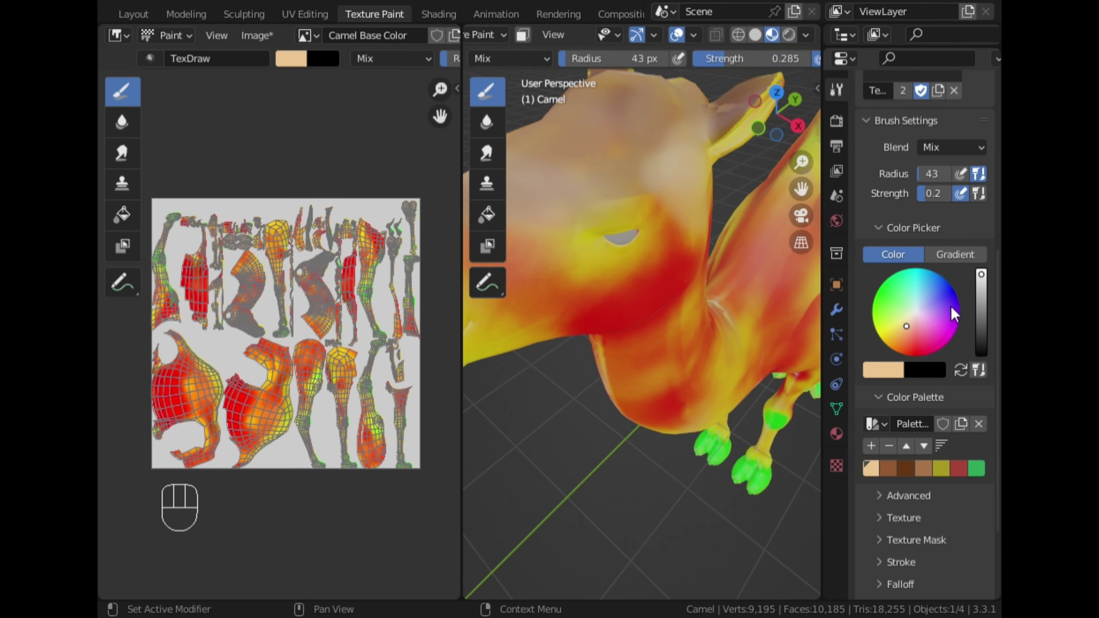
pyautogui.moveTo(902, 333); pyautogui.dragTo(905, 331)
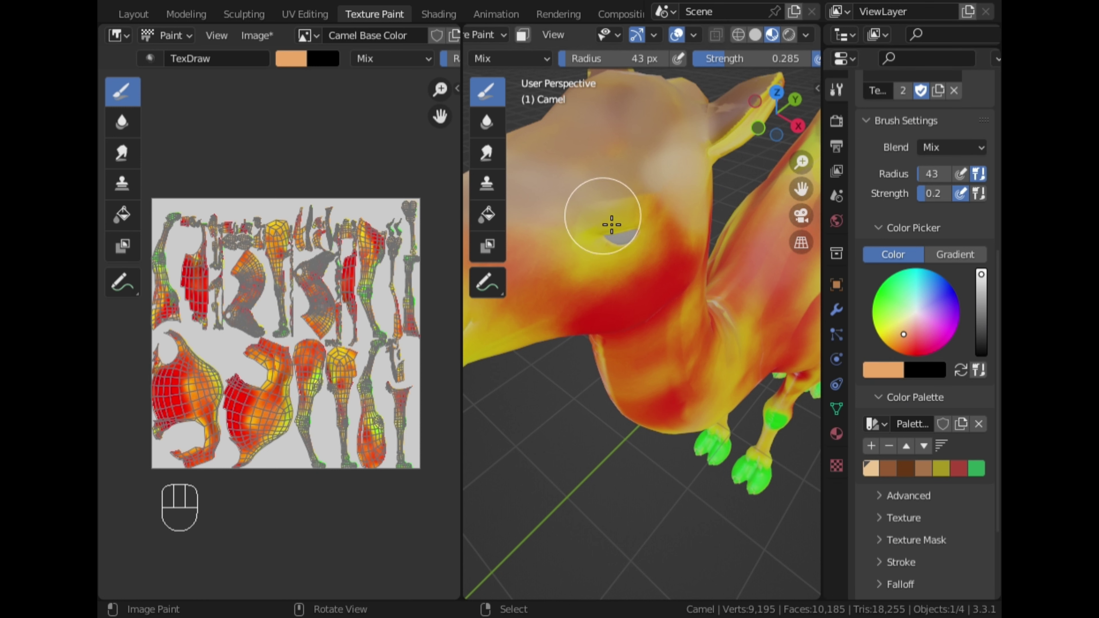
pyautogui.moveTo(608, 226)
pyautogui.mouseDown()
pyautogui.moveTo(667, 216)
pyautogui.moveTo(639, 226)
pyautogui.moveTo(664, 201)
pyautogui.moveTo(651, 161)
pyautogui.mouseUp()
pyautogui.moveTo(640, 164)
pyautogui.mouseDown()
pyautogui.moveTo(606, 194)
pyautogui.moveTo(633, 197)
pyautogui.mouseUp()
# Step: Switch to Solid shading and brush the light brown palette colour over the side of the snout and the lower jaw
pyautogui.click(922, 469)
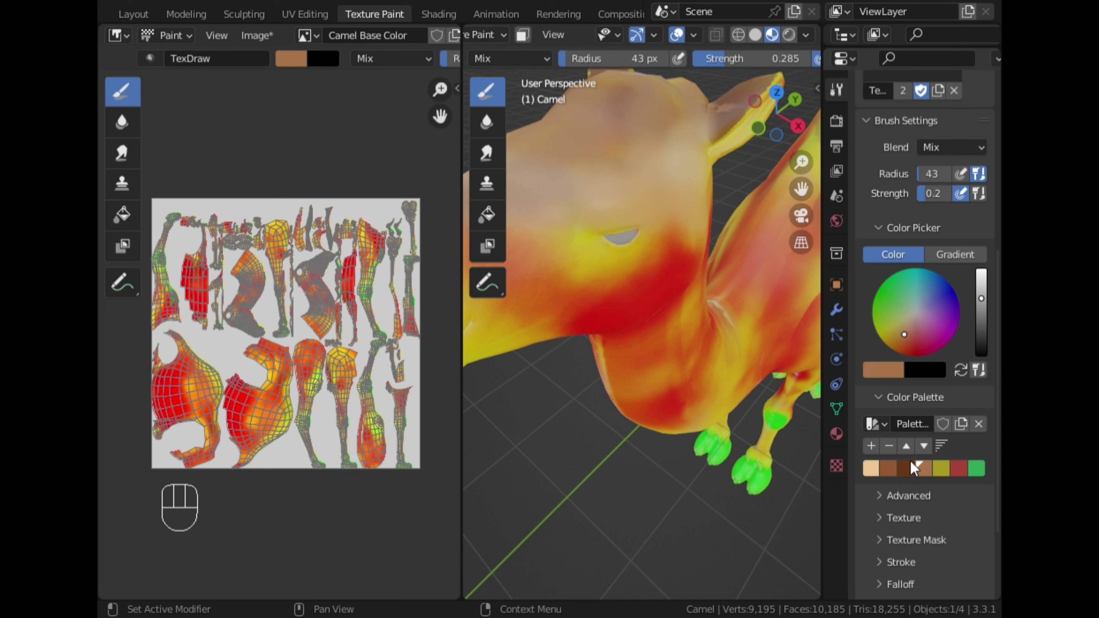
pyautogui.click(752, 36)
pyautogui.scroll(-4, 654, 246)
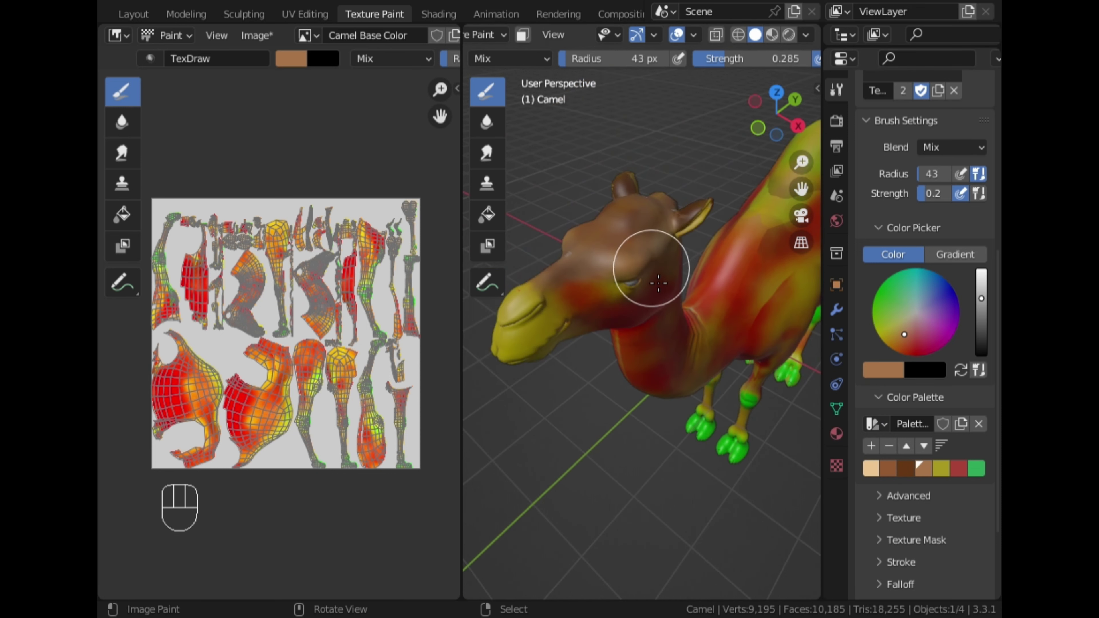
pyautogui.moveTo(653, 277); pyautogui.dragTo(643, 246, button='middle')
pyautogui.scroll(2, 640, 251)
pyautogui.moveTo(621, 263)
pyautogui.mouseDown()
pyautogui.moveTo(602, 270)
pyautogui.moveTo(612, 269)
pyautogui.moveTo(551, 249)
pyautogui.mouseUp()
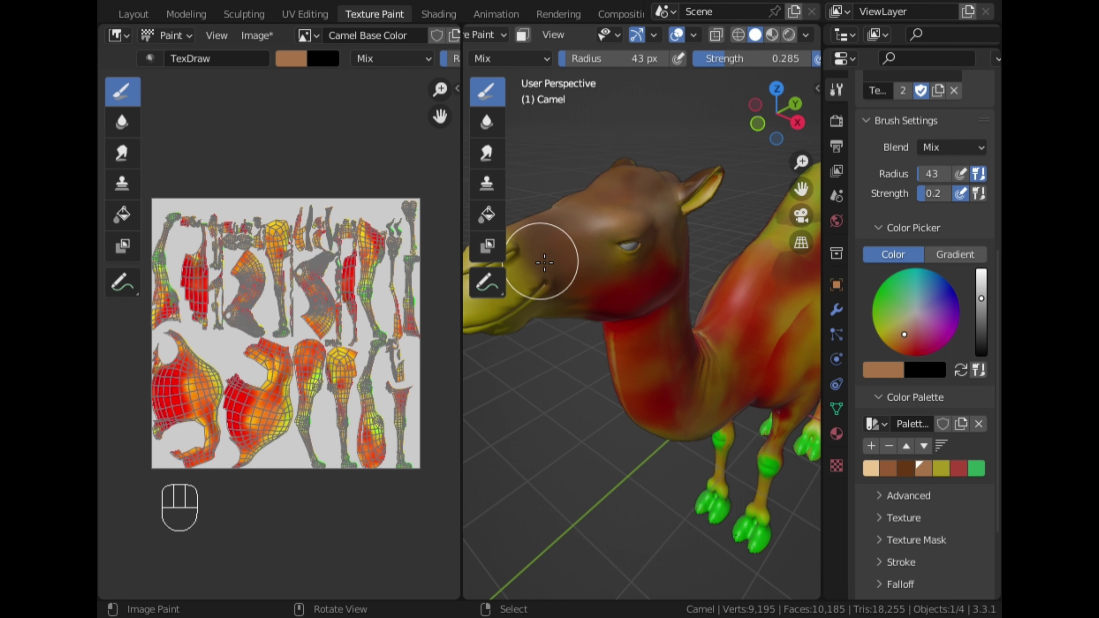
pyautogui.moveTo(650, 331); pyautogui.dragTo(675, 303, button='middle')
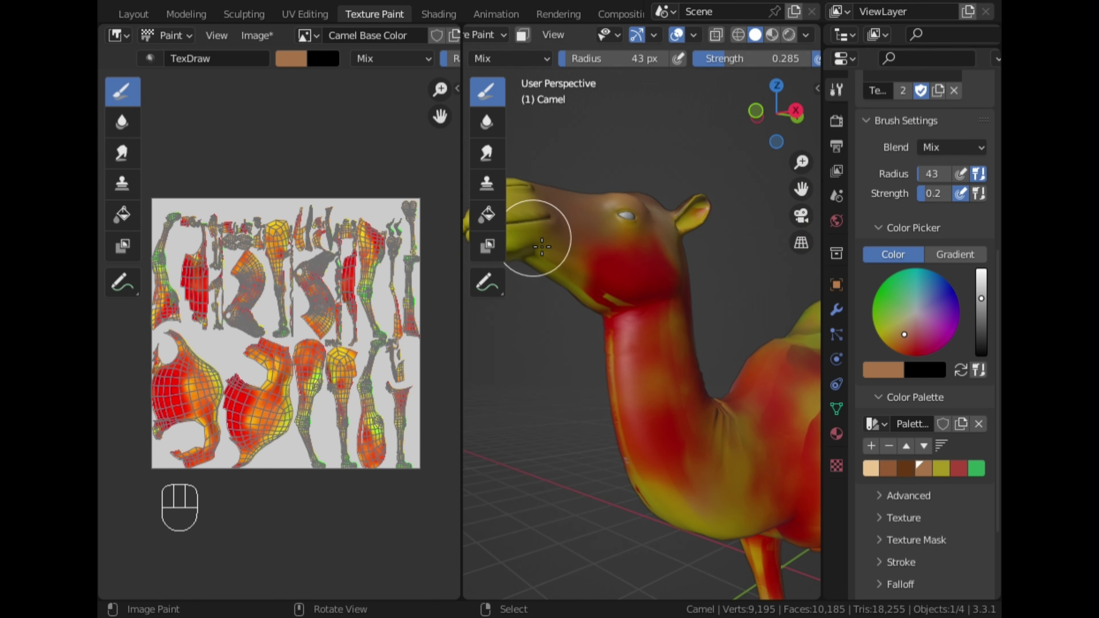
pyautogui.moveTo(547, 268); pyautogui.dragTo(547, 270)
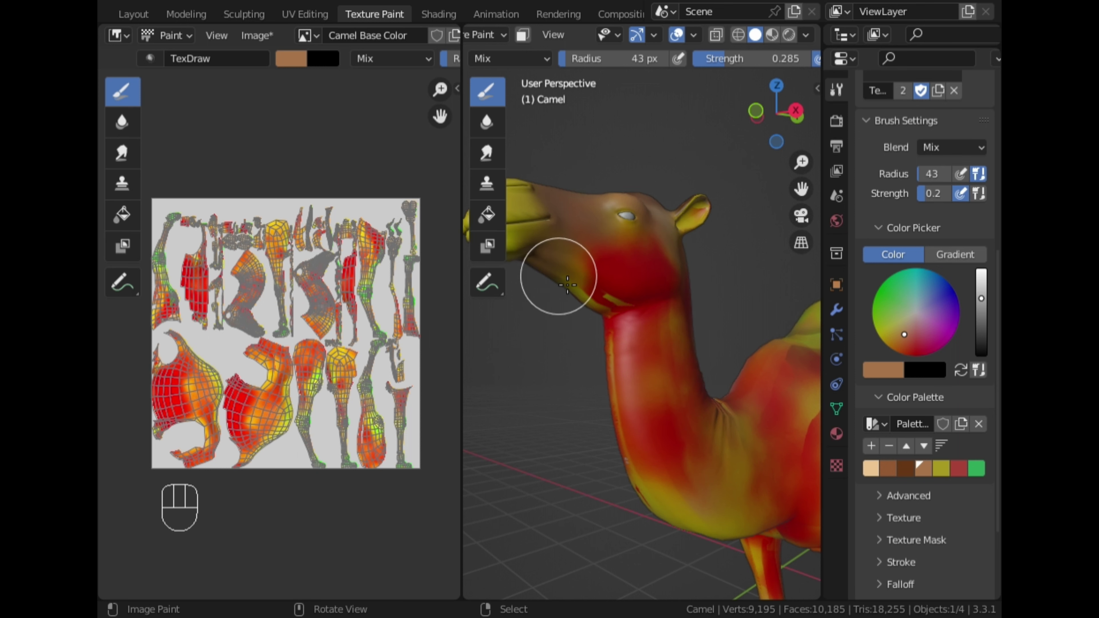
# Step: Pick the light beige palette colour and paint along the lower jaw up to the throat
pyautogui.click(871, 467)
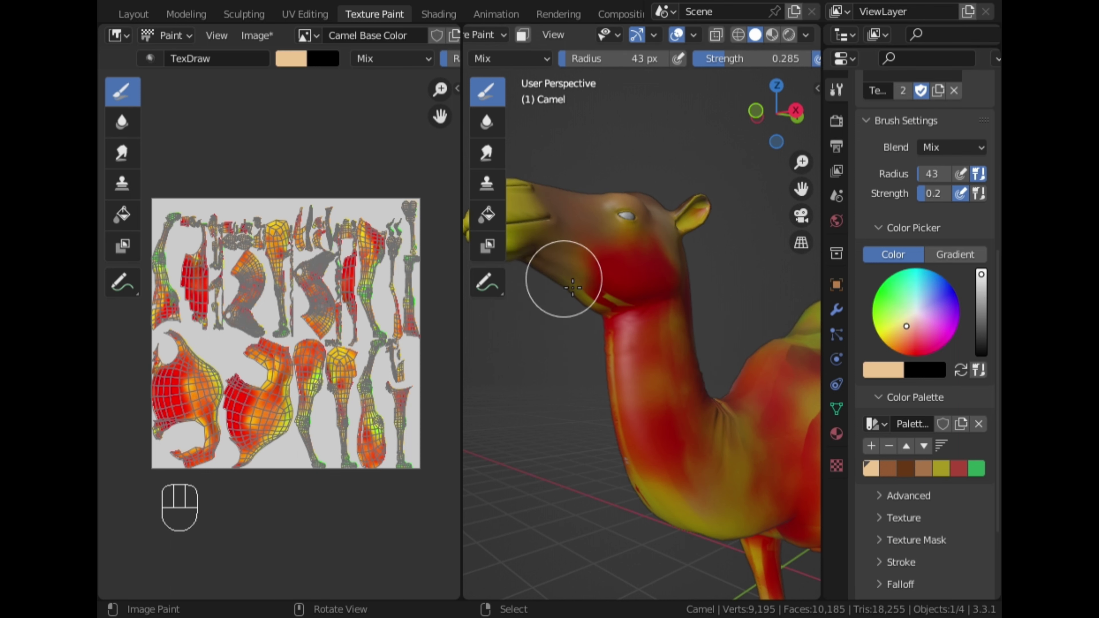
pyautogui.moveTo(603, 302); pyautogui.dragTo(604, 305)
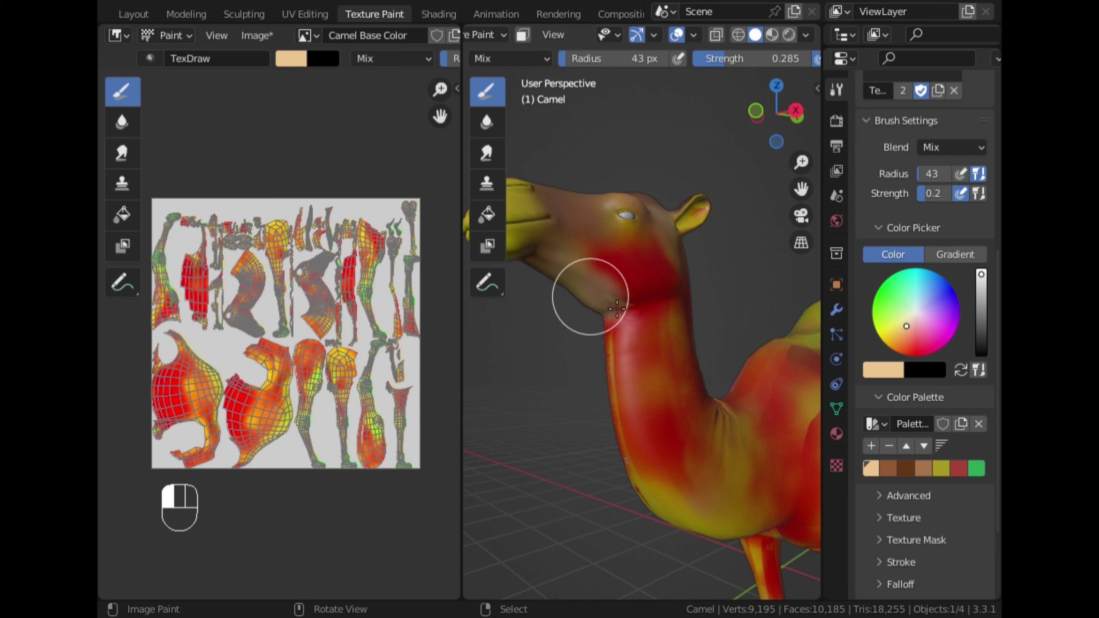
pyautogui.moveTo(601, 253); pyautogui.dragTo(584, 288, button='middle')
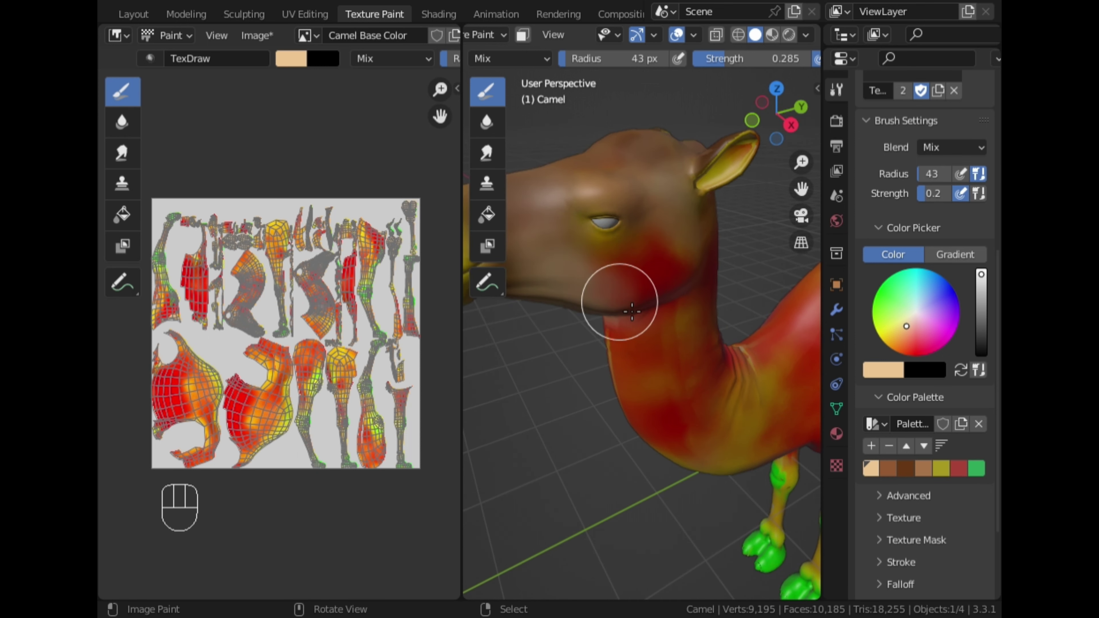
# Step: In Material Preview shading, paint the light brown palette colour over the cheek, the inner ear and the area behind the jaw
pyautogui.click(771, 35)
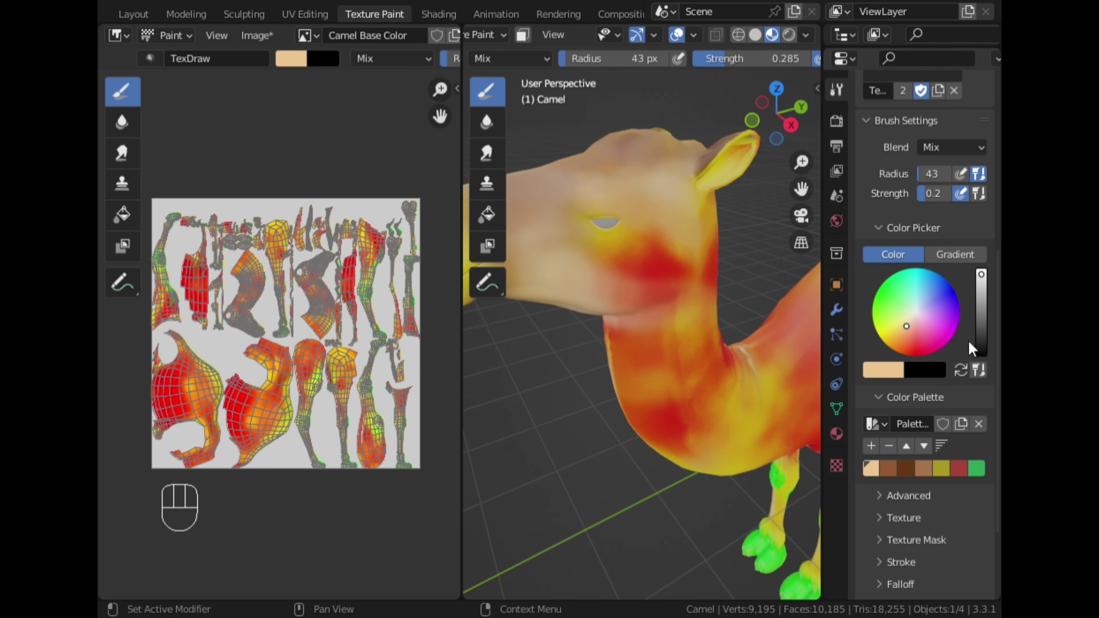
pyautogui.moveTo(980, 347); pyautogui.dragTo(980, 287)
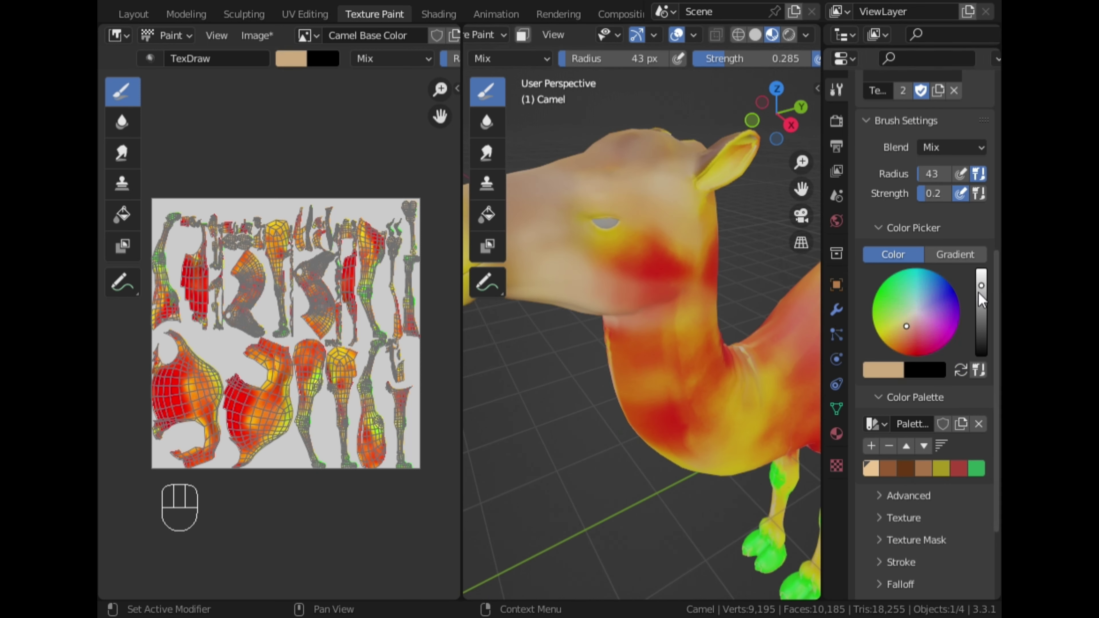
pyautogui.click(924, 468)
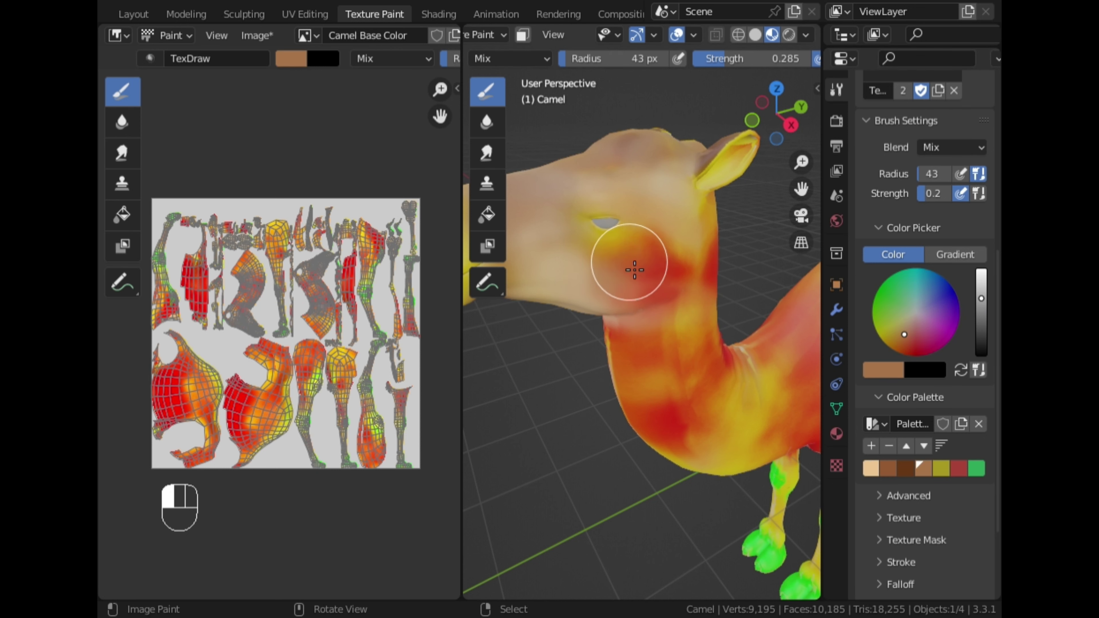
pyautogui.moveTo(624, 261); pyautogui.dragTo(657, 221)
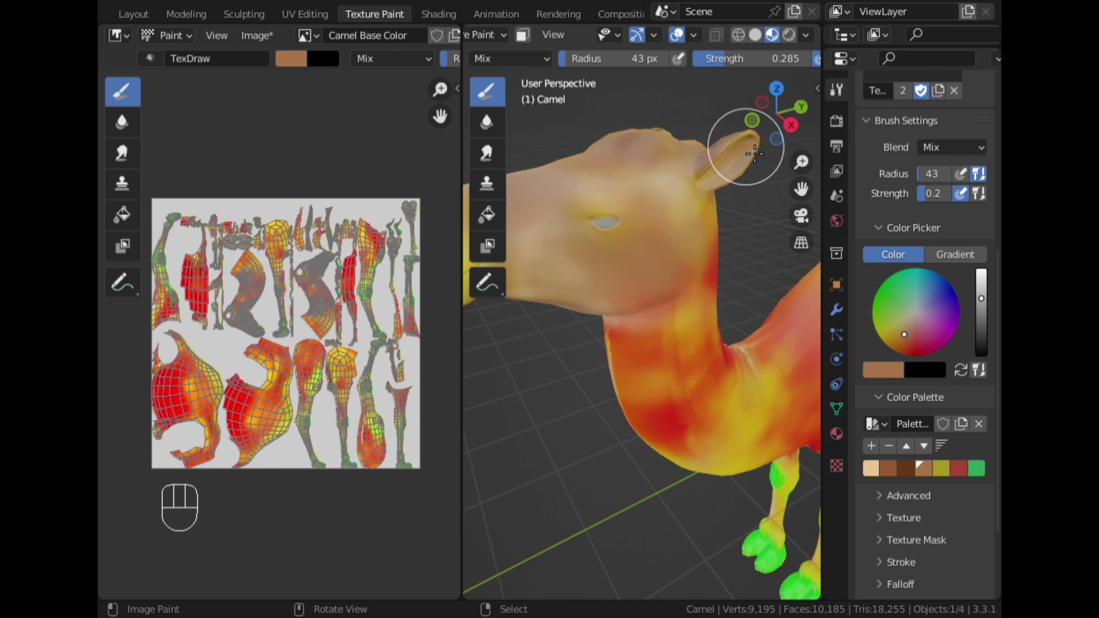
pyautogui.moveTo(725, 174)
pyautogui.mouseDown(button='middle')
pyautogui.moveTo(637, 250)
pyautogui.moveTo(717, 178)
pyautogui.mouseUp(button='middle')
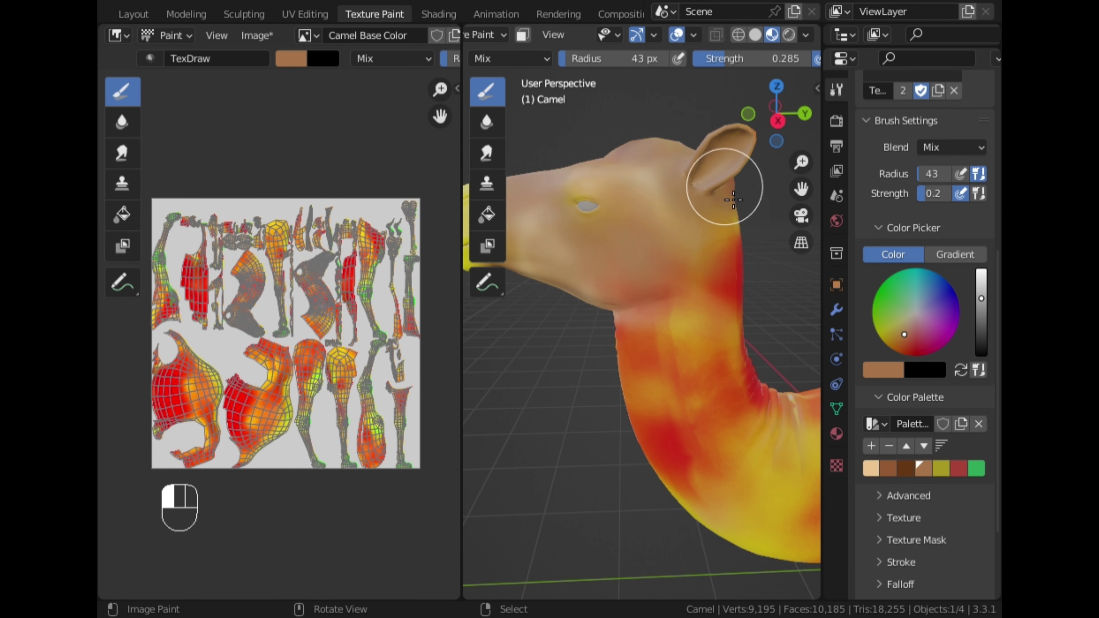
pyautogui.moveTo(733, 199)
pyautogui.mouseDown()
pyautogui.moveTo(725, 219)
pyautogui.moveTo(709, 204)
pyautogui.mouseUp()
pyautogui.moveTo(708, 251); pyautogui.dragTo(688, 287)
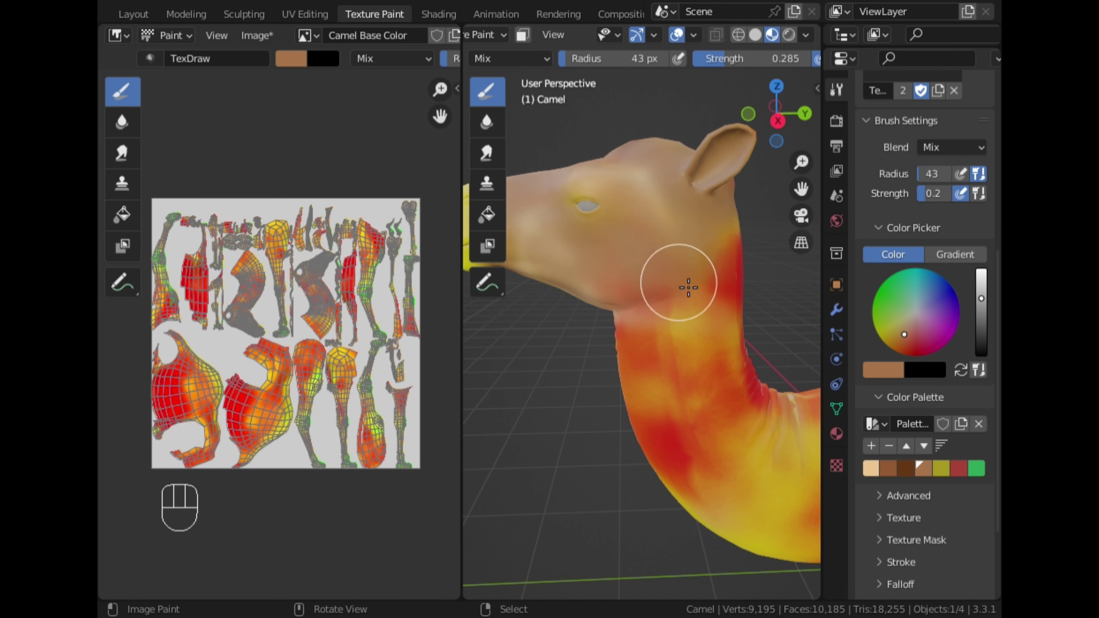
# Step: Shade the cheek and rear jaw on the head's other side with darkened light brown and the medium brown palette colour
pyautogui.moveTo(642, 307); pyautogui.dragTo(713, 257, button='middle')
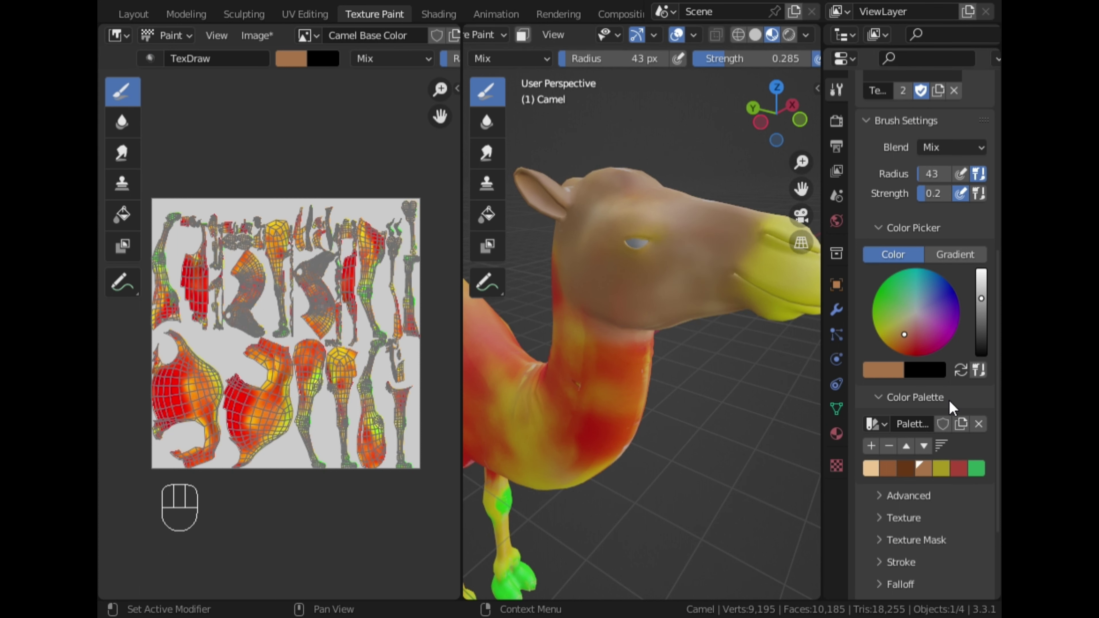
pyautogui.moveTo(984, 307); pyautogui.dragTo(982, 318)
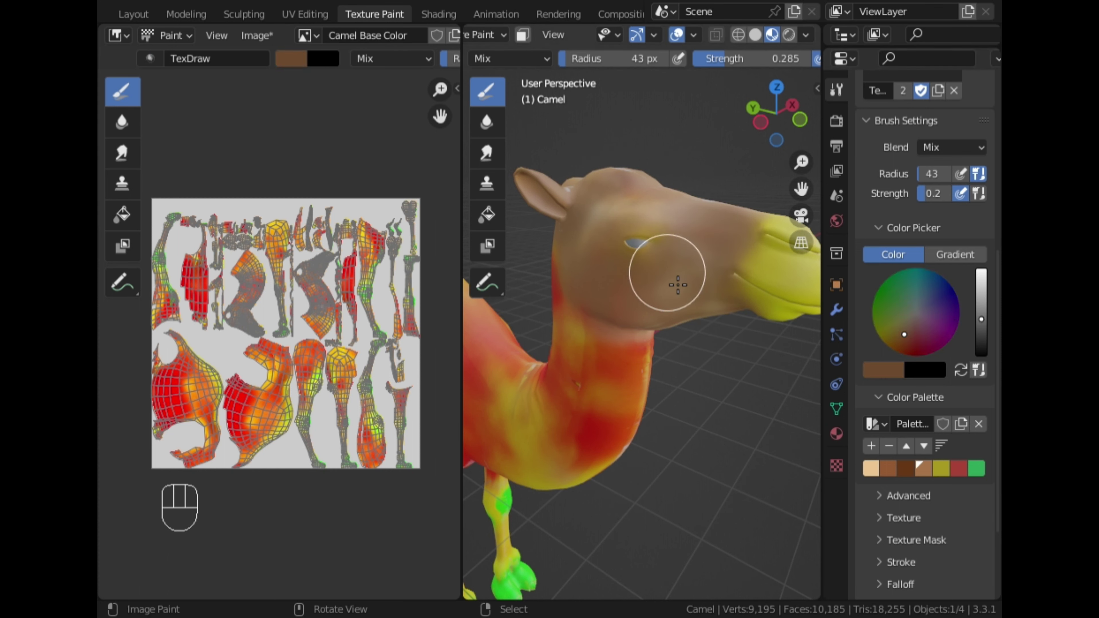
pyautogui.moveTo(677, 284)
pyautogui.mouseDown()
pyautogui.moveTo(687, 307)
pyautogui.moveTo(677, 314)
pyautogui.mouseUp()
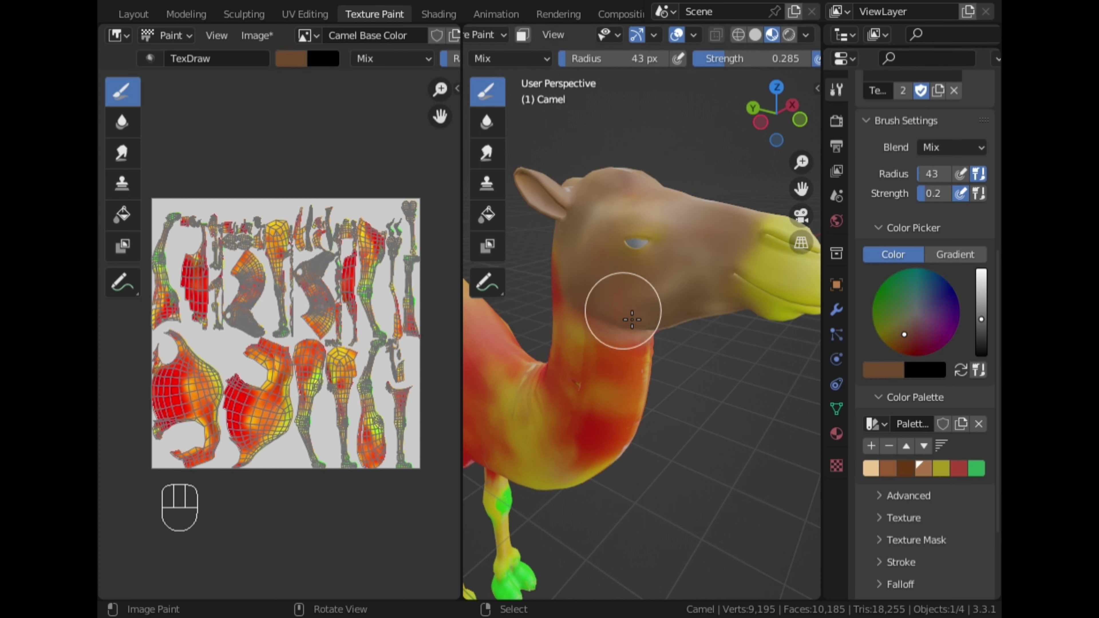
pyautogui.click(874, 465)
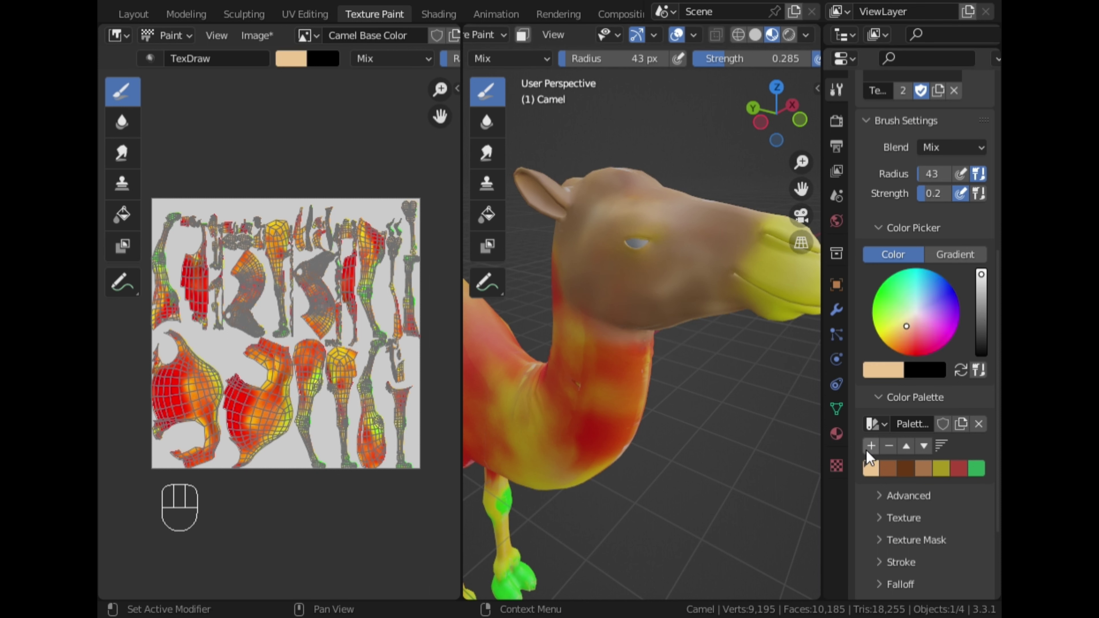
pyautogui.click(894, 469)
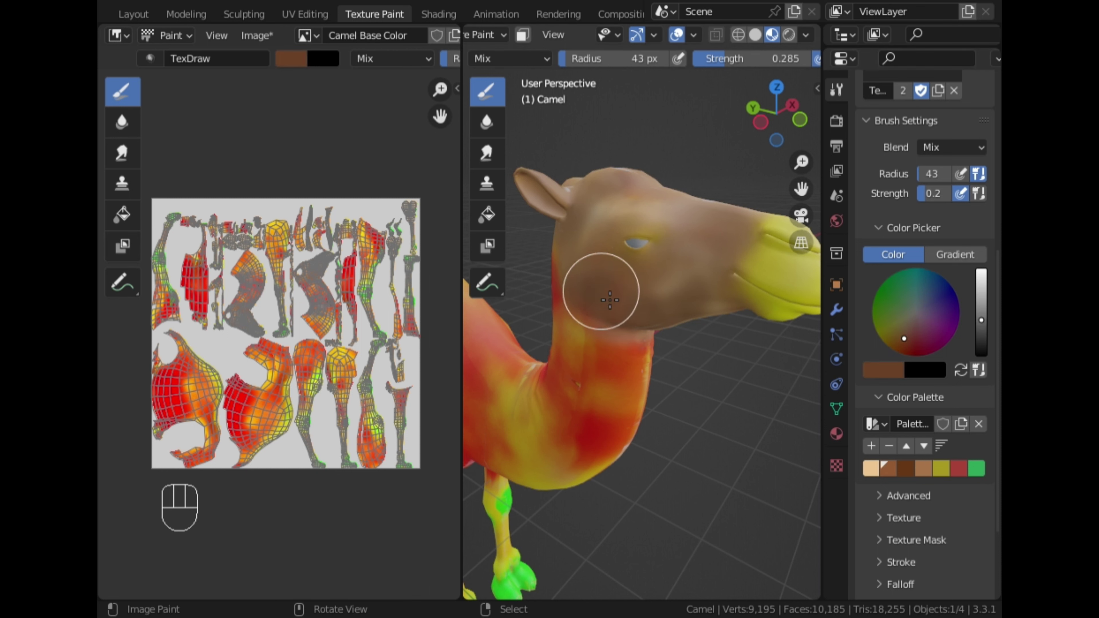
pyautogui.click(603, 299)
pyautogui.moveTo(573, 262)
pyautogui.mouseDown()
pyautogui.moveTo(568, 240)
pyautogui.moveTo(564, 253)
pyautogui.mouseUp()
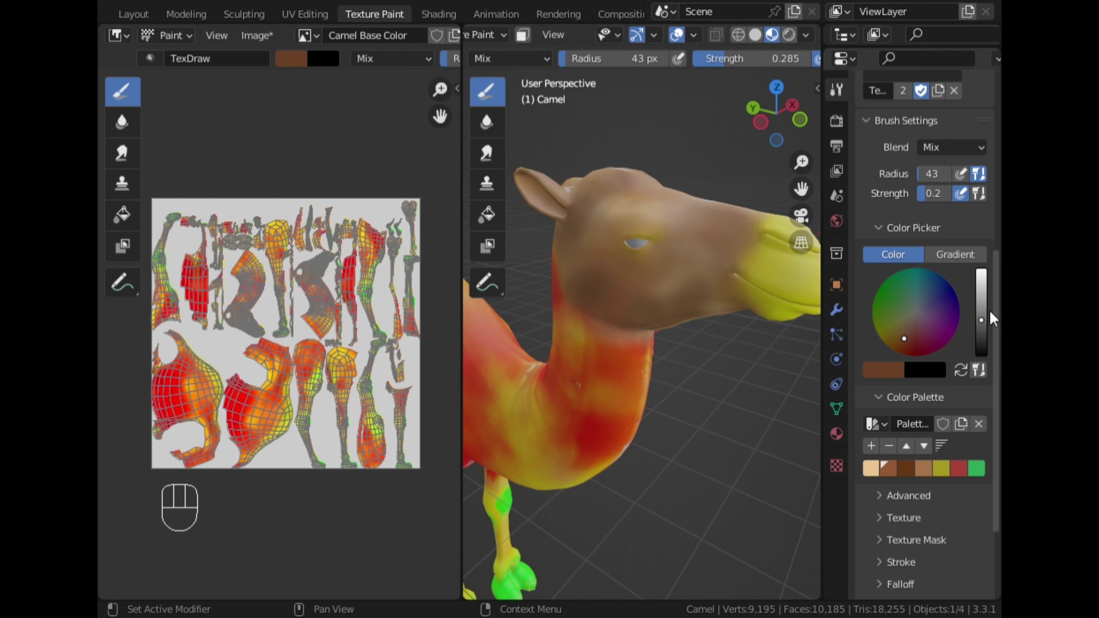
# Step: Darken the brush colour to a deep brown and paint the shadow around the eye
pyautogui.click(984, 335)
pyautogui.scroll(2, 681, 299)
pyautogui.moveTo(612, 199)
pyautogui.mouseDown()
pyautogui.moveTo(636, 202)
pyautogui.moveTo(638, 176)
pyautogui.moveTo(620, 183)
pyautogui.moveTo(674, 177)
pyautogui.moveTo(589, 184)
pyautogui.moveTo(663, 221)
pyautogui.mouseUp()
pyautogui.moveTo(663, 220); pyautogui.dragTo(645, 295, button='middle')
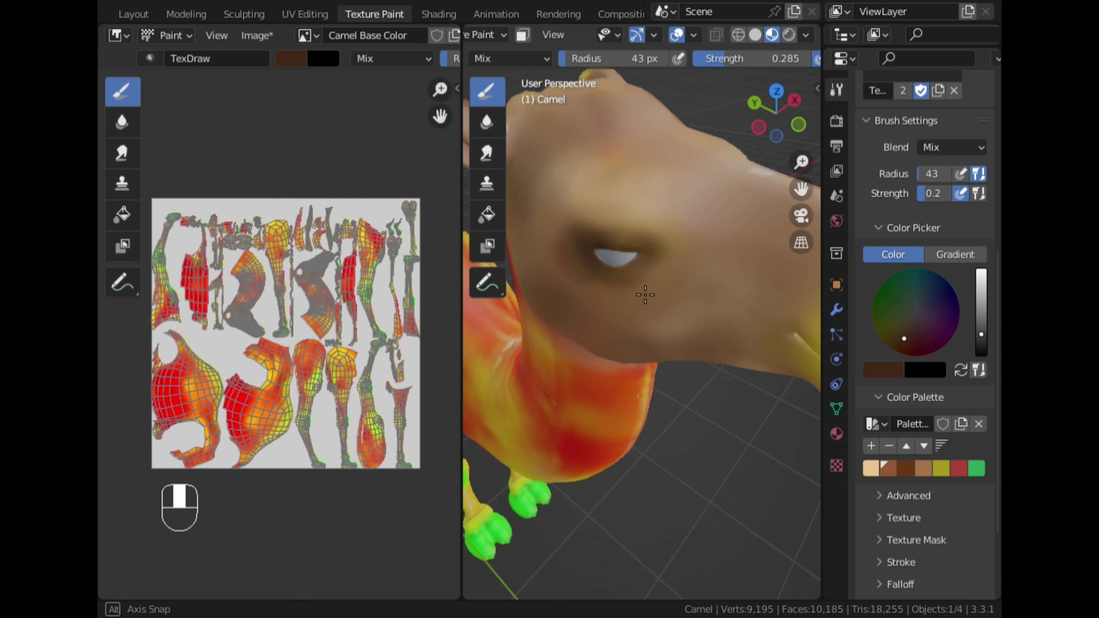
pyautogui.moveTo(618, 233); pyautogui.dragTo(682, 252)
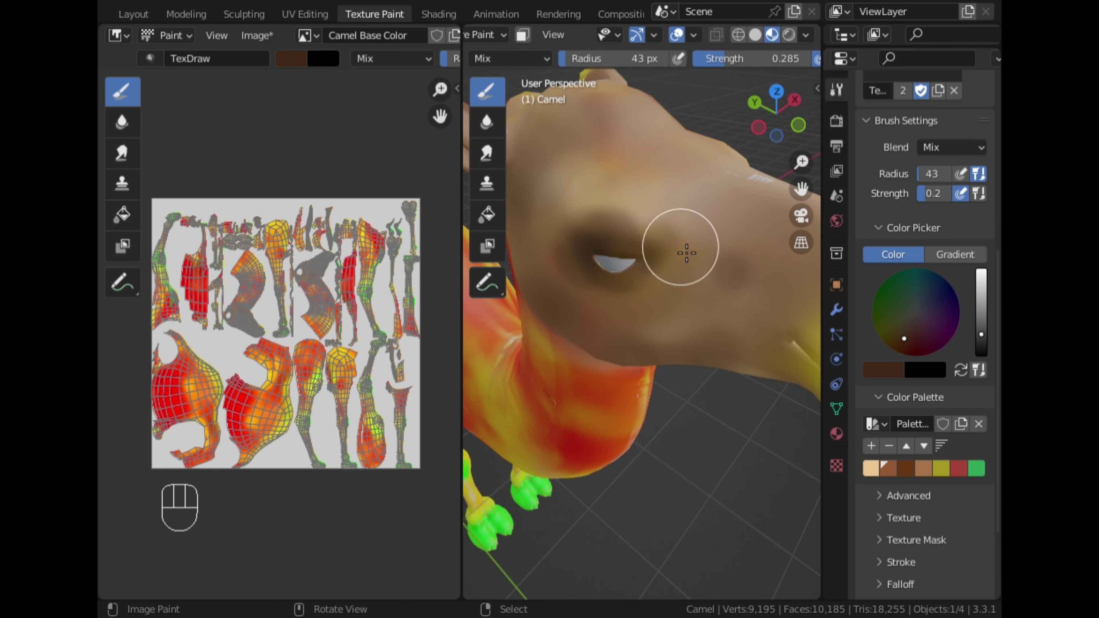
# Step: Brighten the brush to a mid brown and blend it from the eye's inner corner across the side of the snout
pyautogui.click(981, 311)
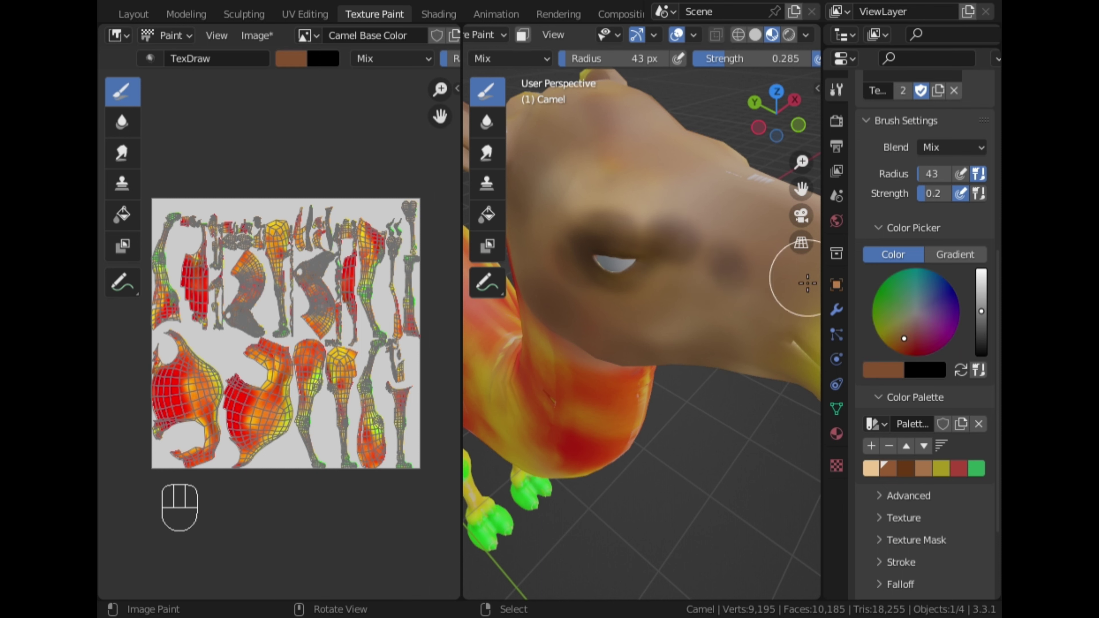
pyautogui.moveTo(759, 277)
pyautogui.mouseDown()
pyautogui.moveTo(699, 228)
pyautogui.moveTo(720, 206)
pyautogui.moveTo(675, 223)
pyautogui.mouseUp()
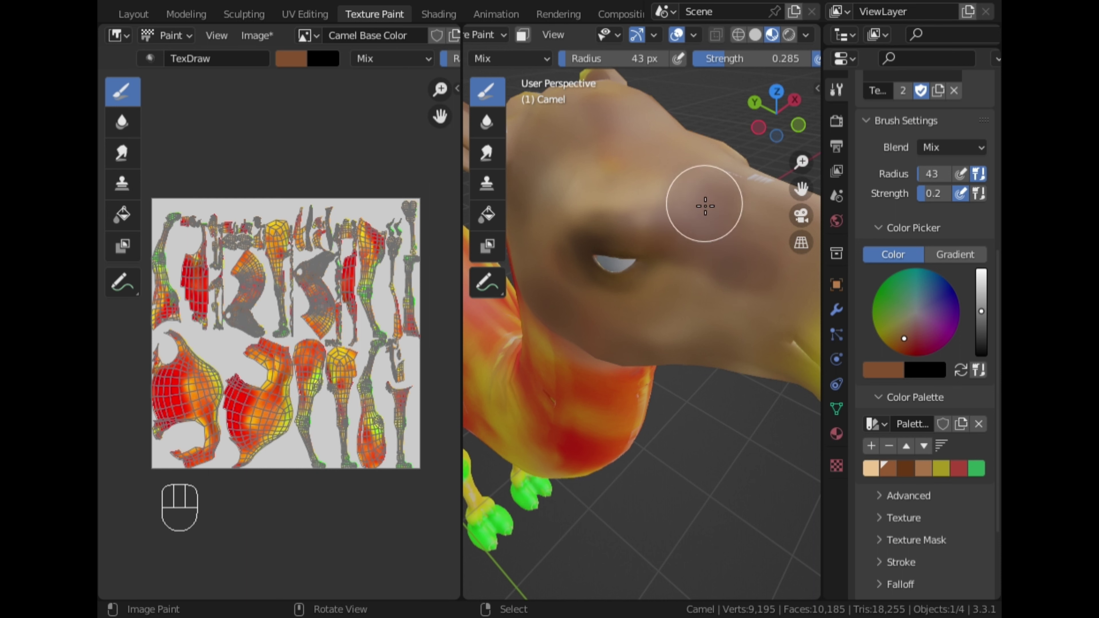
pyautogui.moveTo(738, 178)
pyautogui.mouseDown()
pyautogui.moveTo(780, 223)
pyautogui.moveTo(757, 256)
pyautogui.mouseUp()
pyautogui.scroll(-2, 740, 297)
pyautogui.moveTo(740, 298); pyautogui.dragTo(697, 293, button='middle')
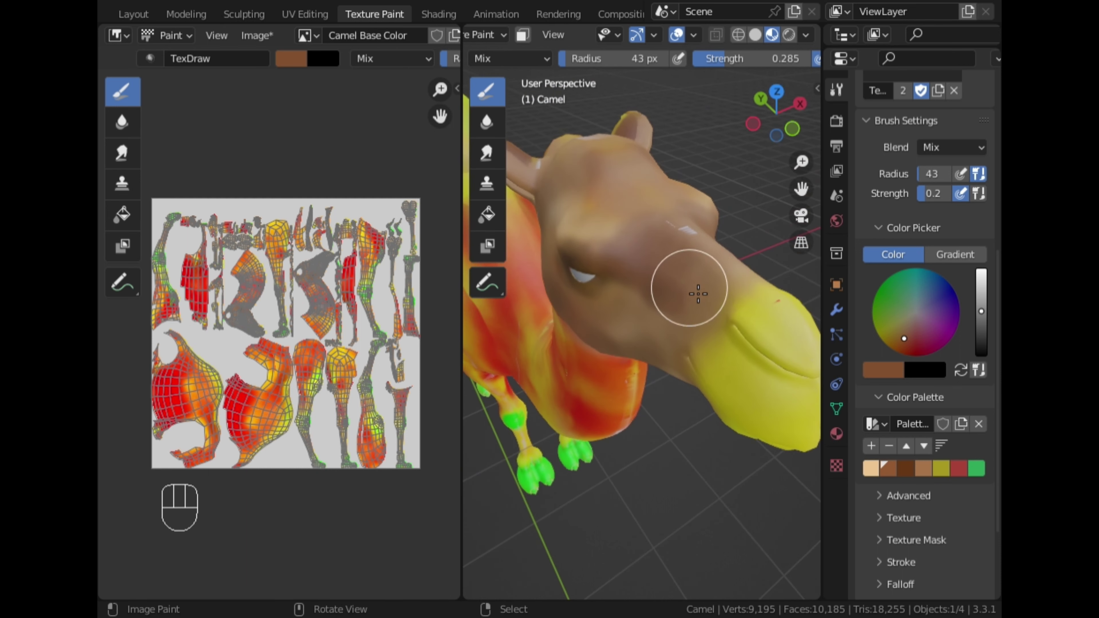
pyautogui.moveTo(700, 247); pyautogui.dragTo(729, 283)
pyautogui.moveTo(688, 234)
pyautogui.mouseDown()
pyautogui.moveTo(745, 290)
pyautogui.moveTo(649, 342)
pyautogui.moveTo(627, 225)
pyautogui.moveTo(621, 325)
pyautogui.moveTo(644, 221)
pyautogui.mouseUp()
# Step: Brighten the brown brush colour further and blend it over the forehead and the side of the face
pyautogui.click(981, 296)
pyautogui.moveTo(615, 176)
pyautogui.mouseDown()
pyautogui.moveTo(648, 216)
pyautogui.moveTo(698, 238)
pyautogui.moveTo(710, 277)
pyautogui.mouseUp()
pyautogui.scroll(-2, 716, 303)
pyautogui.moveTo(700, 370); pyautogui.dragTo(593, 282, button='middle')
pyautogui.moveTo(592, 282)
pyautogui.mouseDown()
pyautogui.moveTo(578, 284)
pyautogui.moveTo(601, 302)
pyautogui.moveTo(577, 293)
pyautogui.moveTo(602, 302)
pyautogui.mouseUp()
# Step: Shade the snout with the dark brown palette colour and blend the light brown palette colour over it
pyautogui.moveTo(617, 307)
pyautogui.keyDown('ctrl'); pyautogui.mouseDown(button='middle')
pyautogui.moveTo(635, 460)
pyautogui.moveTo(477, 419)
pyautogui.moveTo(372, 416)
pyautogui.mouseUp(button='middle'); pyautogui.keyUp('ctrl')
pyautogui.keyDown('ctrl'); pyautogui.moveTo(605, 432); pyautogui.dragTo(606, 329, button='middle'); pyautogui.keyUp('ctrl')
pyautogui.click(905, 469)
pyautogui.moveTo(564, 384)
pyautogui.mouseDown()
pyautogui.moveTo(582, 390)
pyautogui.moveTo(559, 393)
pyautogui.moveTo(530, 336)
pyautogui.moveTo(539, 259)
pyautogui.moveTo(542, 276)
pyautogui.moveTo(596, 299)
pyautogui.moveTo(557, 292)
pyautogui.moveTo(557, 271)
pyautogui.moveTo(577, 281)
pyautogui.moveTo(629, 260)
pyautogui.moveTo(584, 292)
pyautogui.moveTo(581, 442)
pyautogui.moveTo(598, 453)
pyautogui.moveTo(625, 434)
pyautogui.moveTo(666, 452)
pyautogui.moveTo(634, 405)
pyautogui.moveTo(648, 378)
pyautogui.mouseUp()
pyautogui.click(924, 469)
pyautogui.moveTo(657, 380)
pyautogui.mouseDown()
pyautogui.moveTo(599, 351)
pyautogui.moveTo(615, 327)
pyautogui.mouseUp()
pyautogui.moveTo(638, 411); pyautogui.dragTo(653, 428)
# Step: Brush dark brown over the side and bridge of the snout along the yellow muzzle's edge
pyautogui.scroll(-4, 652, 426)
pyautogui.moveTo(652, 426)
pyautogui.mouseDown(button='middle')
pyautogui.moveTo(720, 425)
pyautogui.moveTo(654, 333)
pyautogui.mouseUp(button='middle')
pyautogui.moveTo(636, 357); pyautogui.dragTo(623, 322)
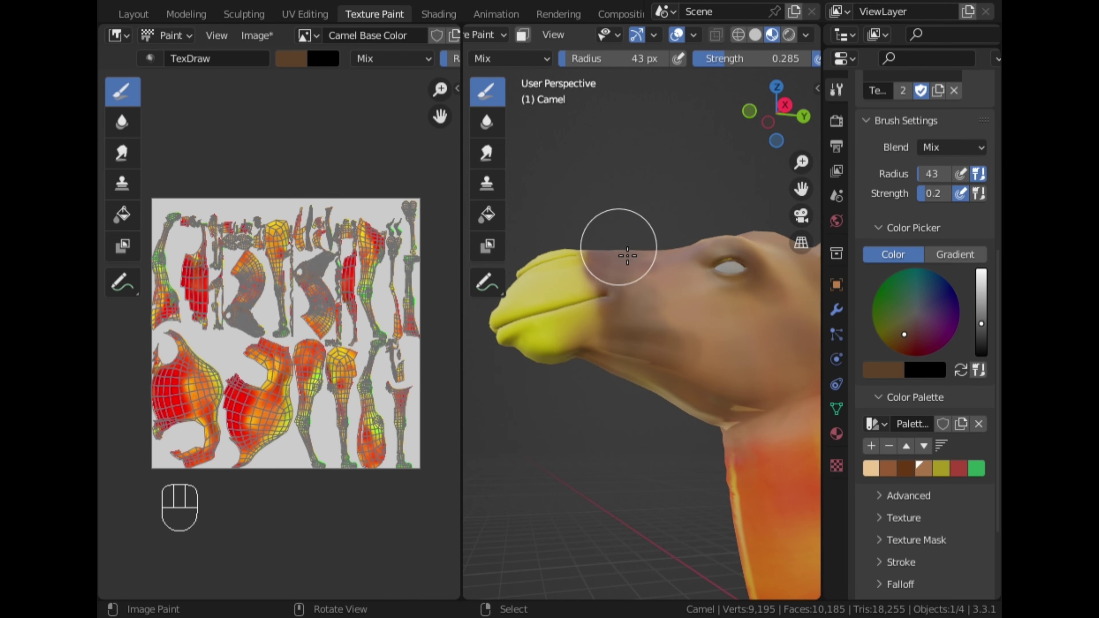
pyautogui.moveTo(627, 255); pyautogui.dragTo(633, 397, button='middle')
pyautogui.moveTo(631, 389)
pyautogui.mouseDown()
pyautogui.moveTo(599, 322)
pyautogui.moveTo(618, 339)
pyautogui.moveTo(597, 346)
pyautogui.mouseUp()
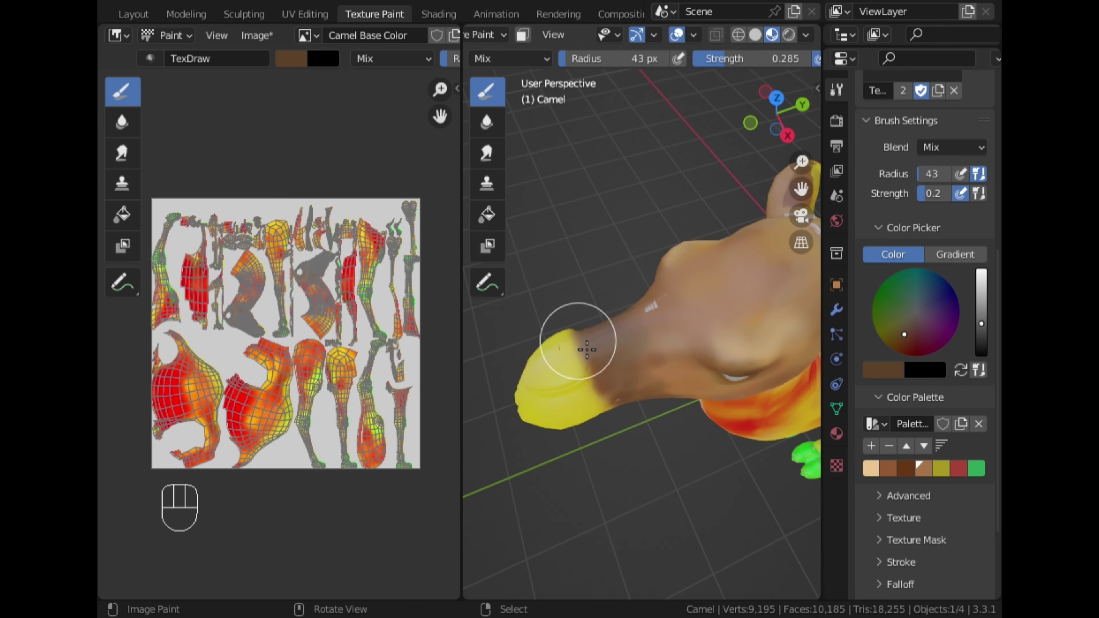
# Step: Shade the area around the eye and the temple behind it with the dark brown brush
pyautogui.moveTo(596, 370)
pyautogui.mouseDown(button='middle')
pyautogui.moveTo(608, 381)
pyautogui.moveTo(677, 324)
pyautogui.mouseUp(button='middle')
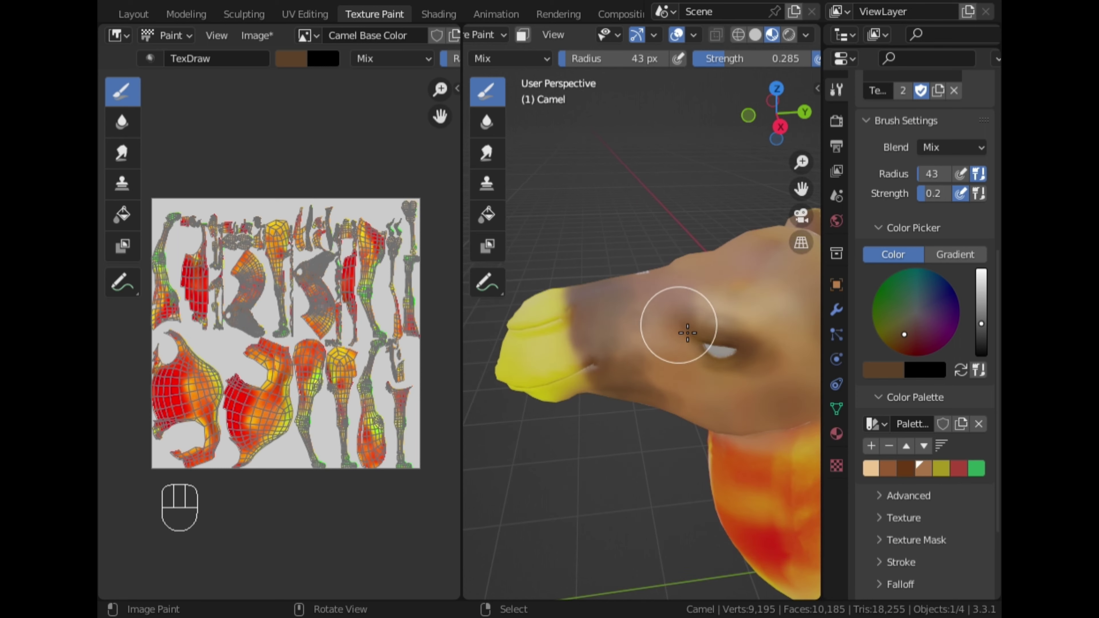
pyautogui.moveTo(677, 323)
pyautogui.mouseDown()
pyautogui.moveTo(735, 315)
pyautogui.moveTo(795, 334)
pyautogui.moveTo(791, 344)
pyautogui.mouseUp()
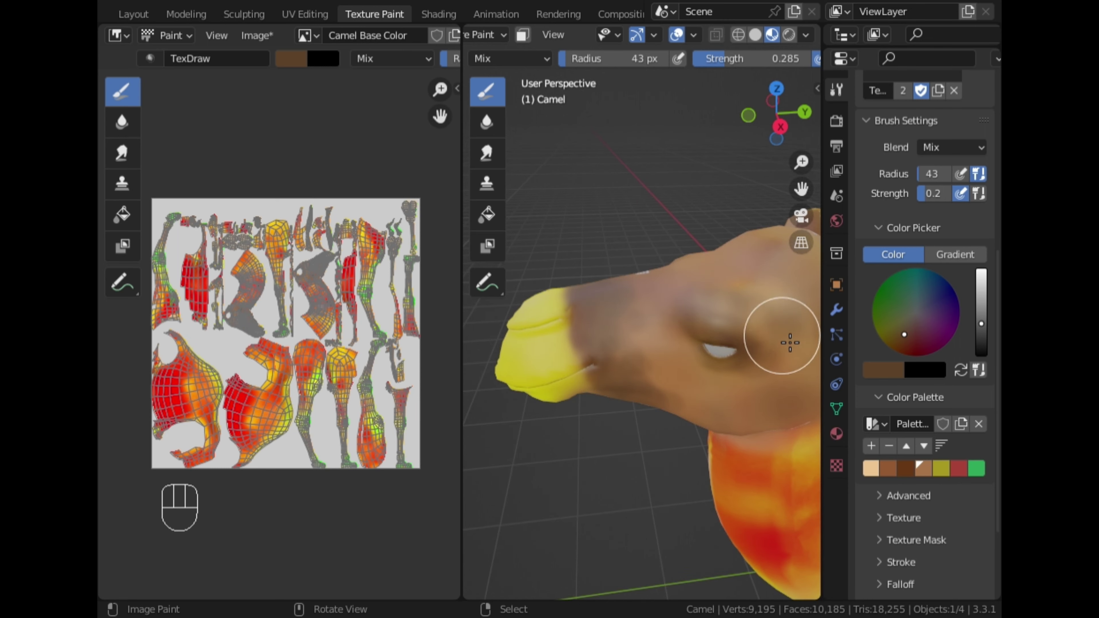
pyautogui.moveTo(695, 307); pyautogui.dragTo(674, 300)
# Step: Brighten the brush to a mid brown and blend it over the forehead and brow
pyautogui.moveTo(768, 190)
pyautogui.mouseDown(button='middle')
pyautogui.moveTo(772, 236)
pyautogui.moveTo(731, 383)
pyautogui.moveTo(763, 374)
pyautogui.mouseUp(button='middle')
pyautogui.scroll(1, 772, 378)
pyautogui.click(979, 307)
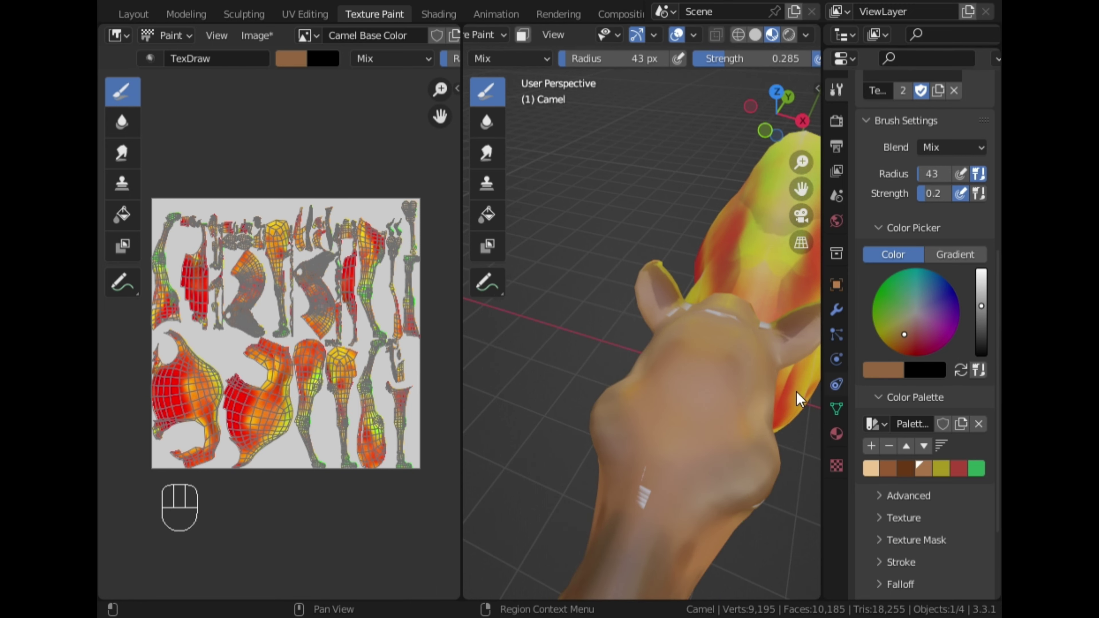
pyautogui.moveTo(696, 492)
pyautogui.mouseDown()
pyautogui.moveTo(749, 453)
pyautogui.moveTo(665, 432)
pyautogui.moveTo(706, 452)
pyautogui.mouseUp()
pyautogui.moveTo(706, 451)
pyautogui.mouseDown(button='middle')
pyautogui.moveTo(679, 449)
pyautogui.moveTo(648, 410)
pyautogui.mouseUp(button='middle')
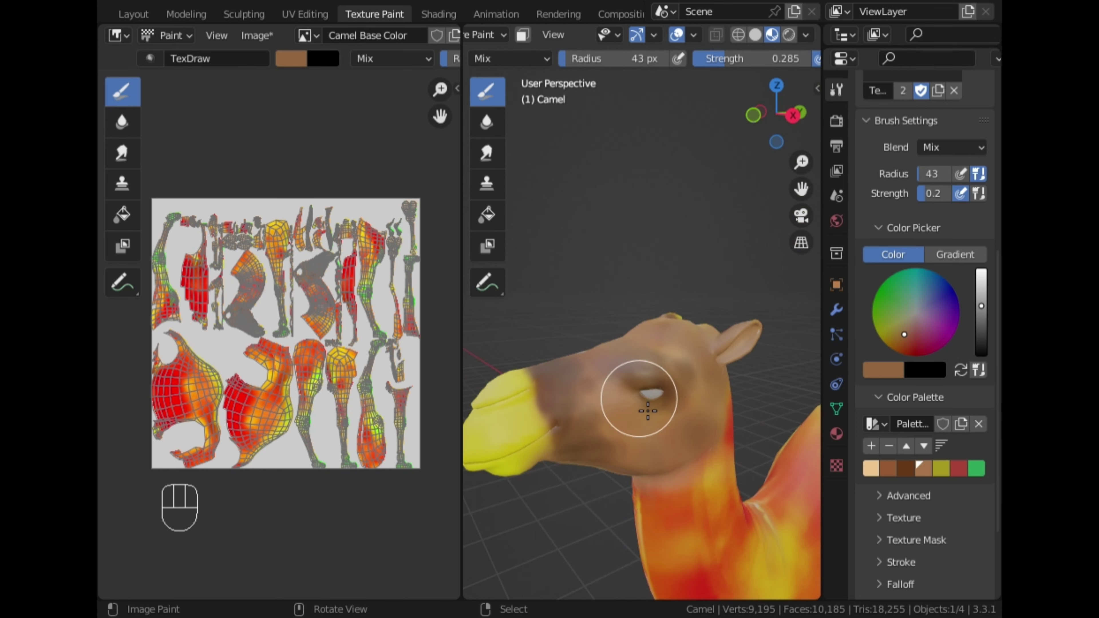
# Step: Blend the mid brown around the eye, over the cheek and along the jaw to soften the dark patches
pyautogui.scroll(2, 659, 476)
pyautogui.moveTo(659, 476); pyautogui.dragTo(650, 449, button='middle')
pyautogui.moveTo(645, 328)
pyautogui.mouseDown()
pyautogui.moveTo(699, 363)
pyautogui.moveTo(664, 338)
pyautogui.moveTo(691, 376)
pyautogui.mouseUp()
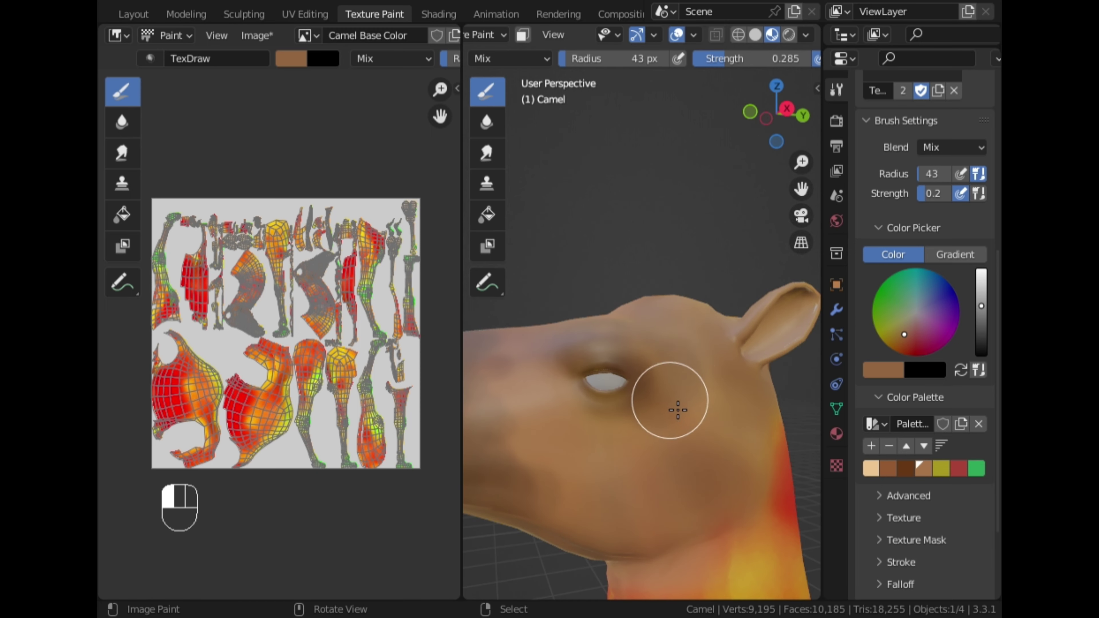
pyautogui.moveTo(629, 432); pyautogui.dragTo(635, 434)
pyautogui.moveTo(636, 434)
pyautogui.mouseDown(button='middle')
pyautogui.moveTo(707, 447)
pyautogui.moveTo(643, 430)
pyautogui.mouseUp(button='middle')
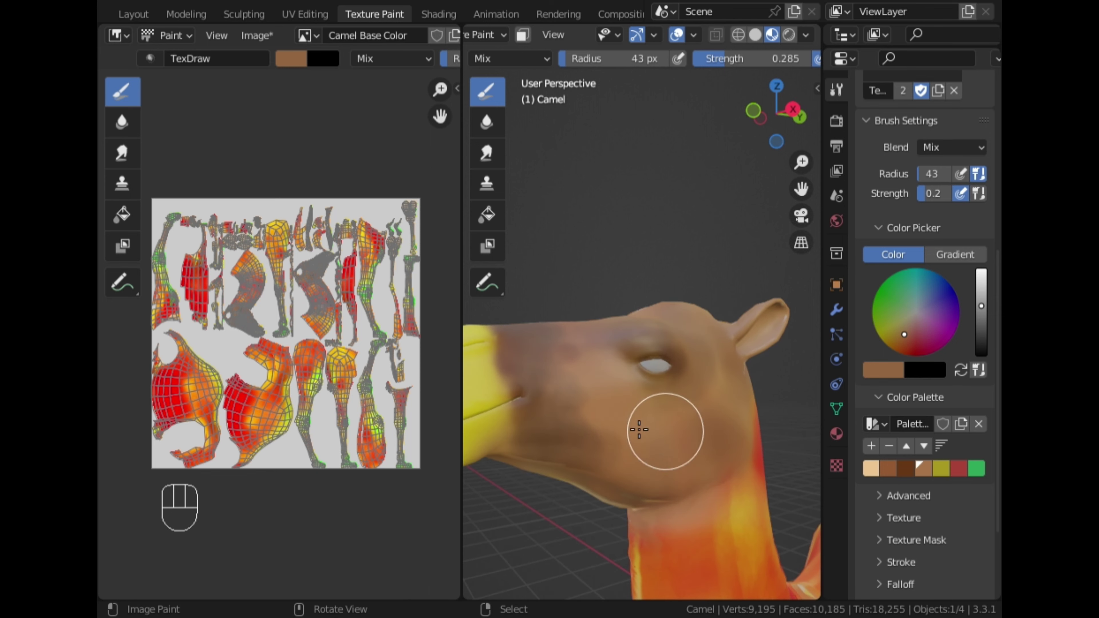
pyautogui.moveTo(578, 373)
pyautogui.mouseDown()
pyautogui.moveTo(584, 363)
pyautogui.moveTo(588, 380)
pyautogui.mouseUp()
pyautogui.moveTo(589, 381); pyautogui.dragTo(617, 433, button='middle')
pyautogui.moveTo(648, 466); pyautogui.dragTo(693, 535)
pyautogui.moveTo(694, 535); pyautogui.dragTo(657, 520, button='middle')
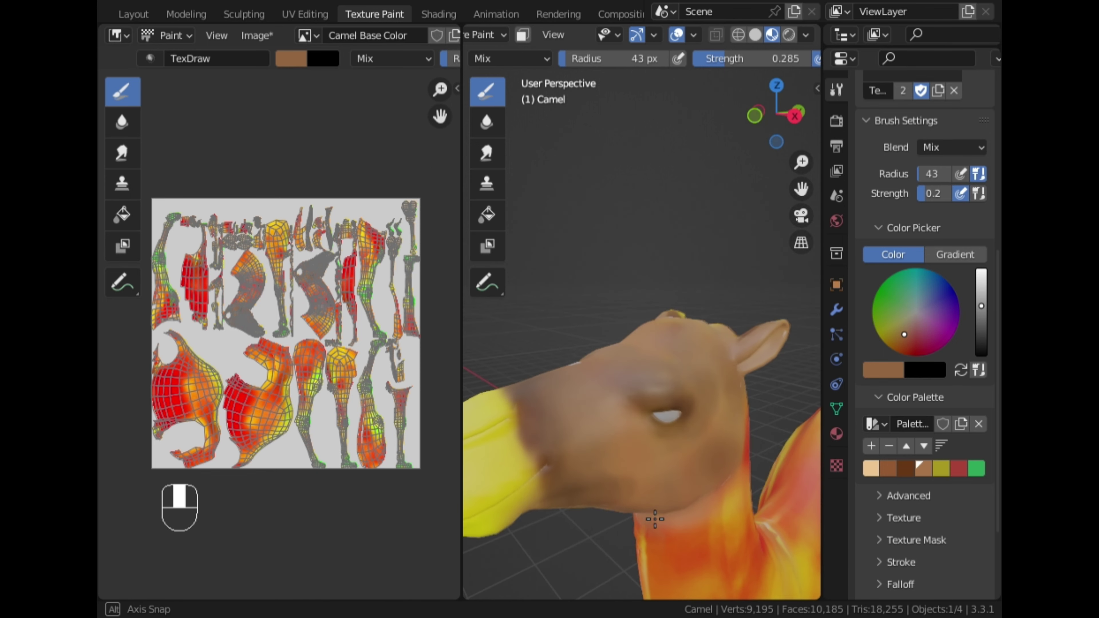
# Step: Set the brush to a neutral grey and paint over the yellow muzzle, using a lighter grey around the lips
pyautogui.moveTo(801, 190); pyautogui.dragTo(890, 83)
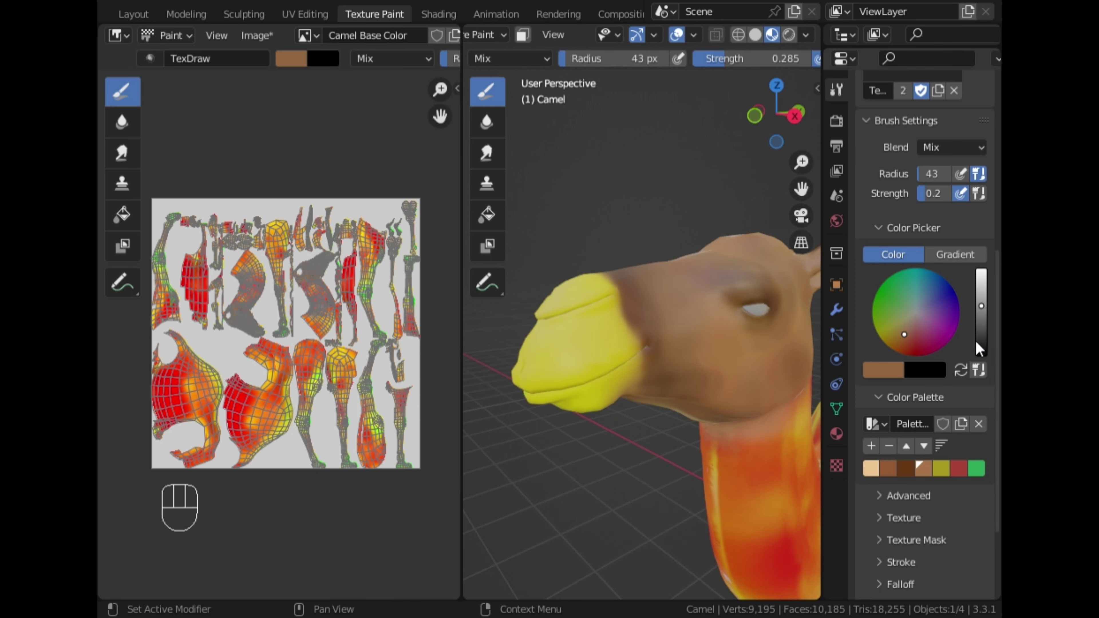
pyautogui.click(981, 347)
pyautogui.moveTo(620, 352); pyautogui.dragTo(638, 385, button='middle')
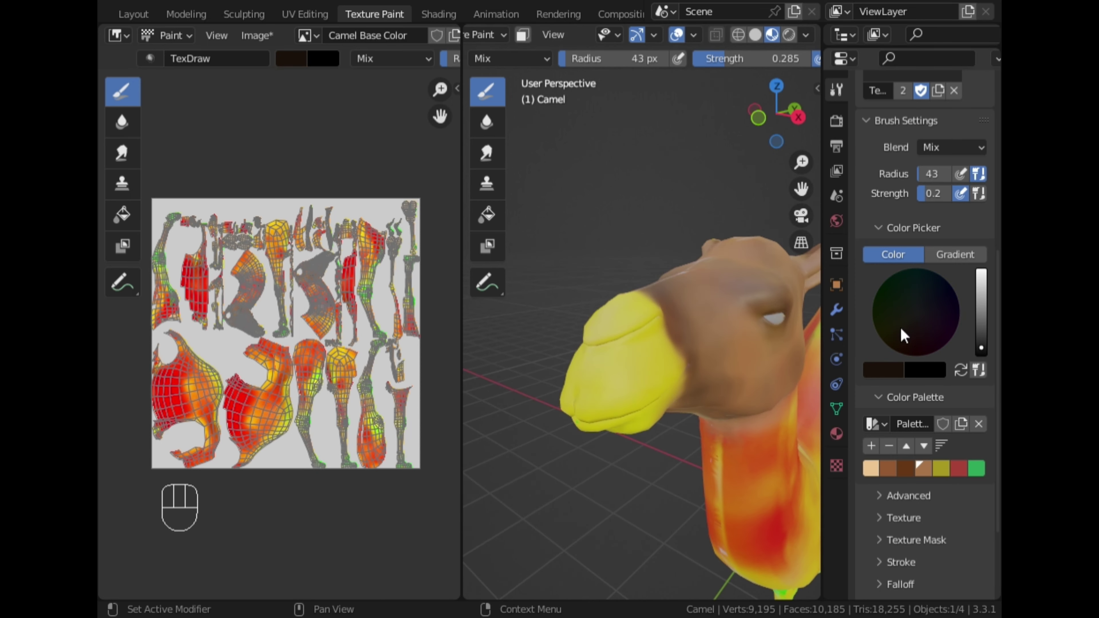
pyautogui.click(980, 327)
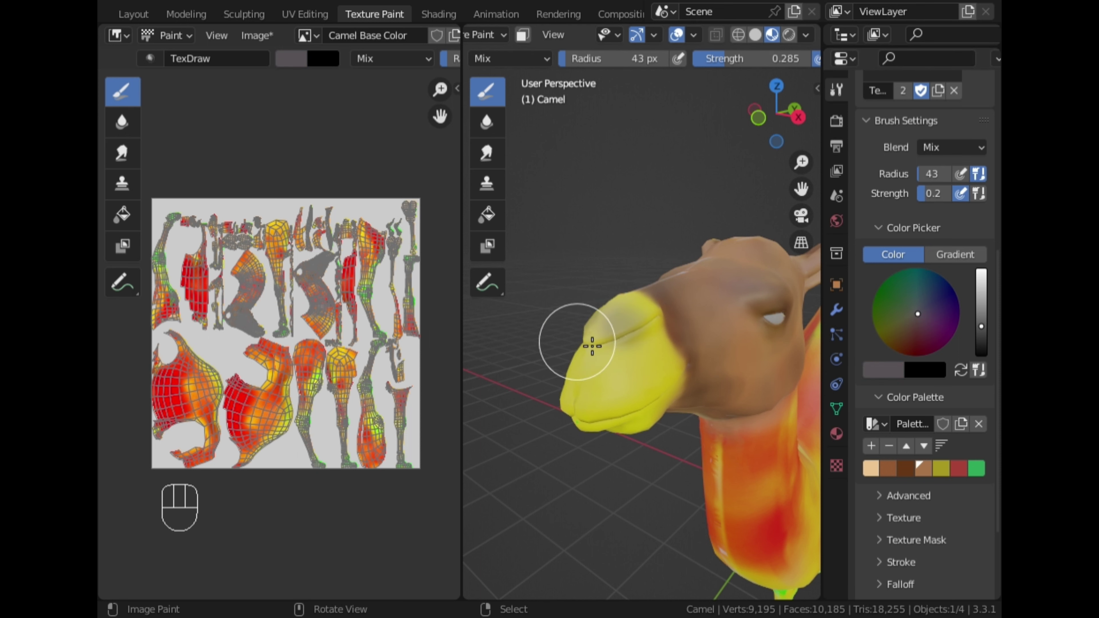
pyautogui.moveTo(591, 343)
pyautogui.mouseDown()
pyautogui.moveTo(608, 343)
pyautogui.moveTo(596, 322)
pyautogui.moveTo(628, 319)
pyautogui.moveTo(624, 362)
pyautogui.moveTo(596, 360)
pyautogui.moveTo(584, 387)
pyautogui.moveTo(628, 368)
pyautogui.moveTo(608, 413)
pyautogui.moveTo(620, 430)
pyautogui.moveTo(663, 387)
pyautogui.moveTo(657, 363)
pyautogui.moveTo(642, 393)
pyautogui.mouseUp()
pyautogui.click(980, 306)
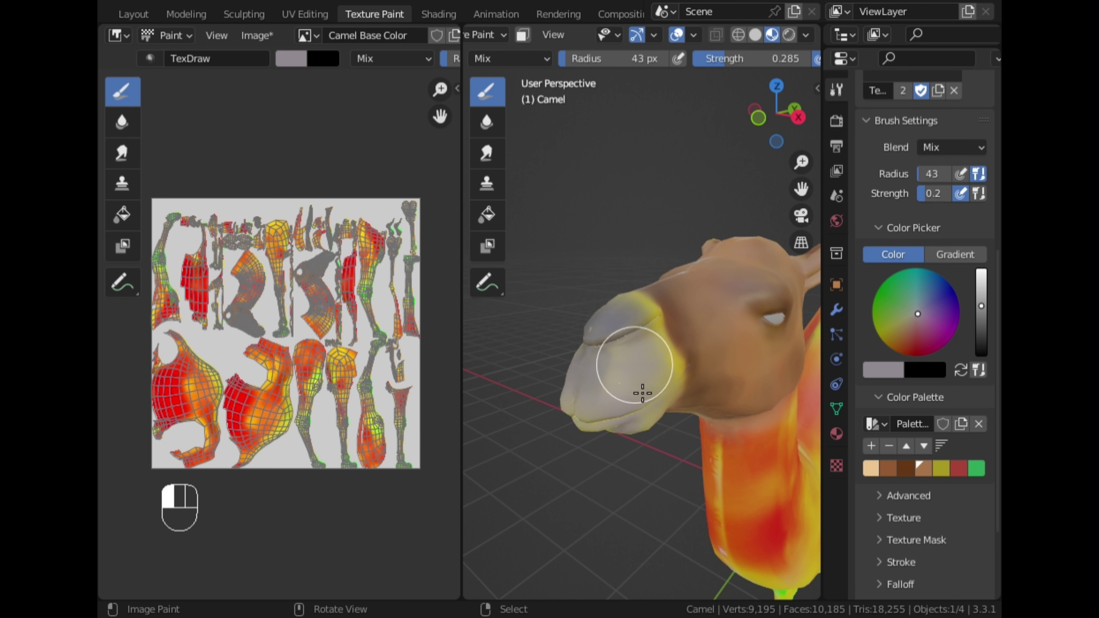
pyautogui.moveTo(643, 393)
pyautogui.mouseDown(button='middle')
pyautogui.moveTo(607, 386)
pyautogui.moveTo(593, 335)
pyautogui.mouseUp(button='middle')
pyautogui.moveTo(546, 256)
pyautogui.mouseDown()
pyautogui.moveTo(597, 238)
pyautogui.moveTo(575, 232)
pyautogui.moveTo(601, 240)
pyautogui.moveTo(550, 241)
pyautogui.mouseUp()
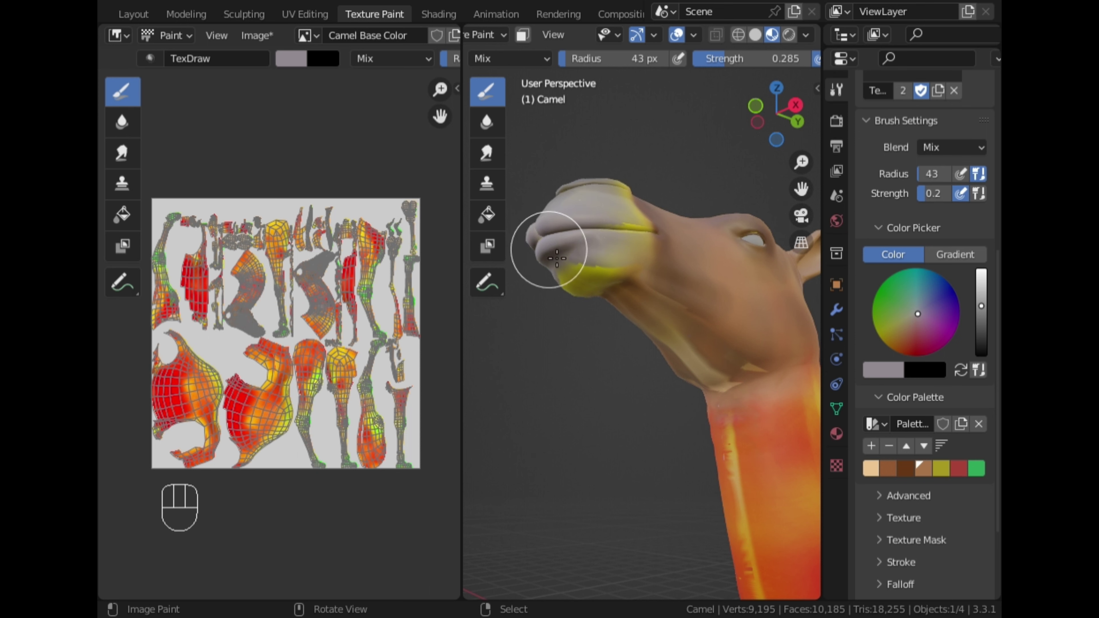
# Step: Paint the light grey over the other side of the muzzle, the lips and the underside of the chin
pyautogui.scroll(-2, 557, 258)
pyautogui.moveTo(557, 258); pyautogui.dragTo(785, 339, button='middle')
pyautogui.scroll(1, 785, 340)
pyautogui.moveTo(801, 189); pyautogui.dragTo(639, 190)
pyautogui.scroll(1, 707, 359)
pyautogui.moveTo(658, 427); pyautogui.dragTo(658, 364, button='middle')
pyautogui.click(642, 337)
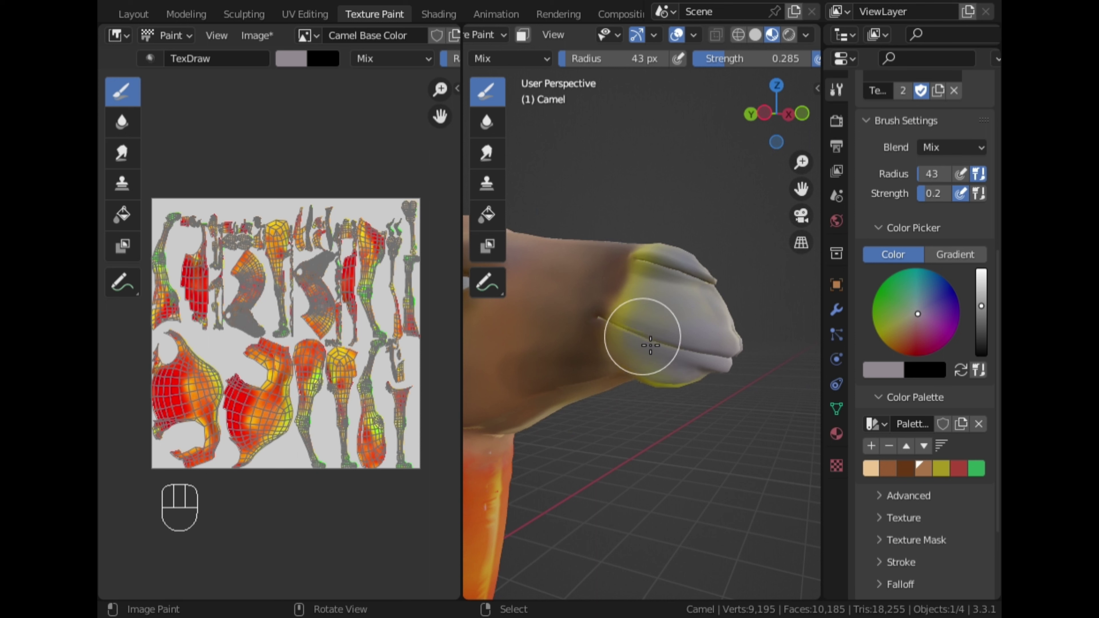
pyautogui.moveTo(714, 314); pyautogui.dragTo(717, 292)
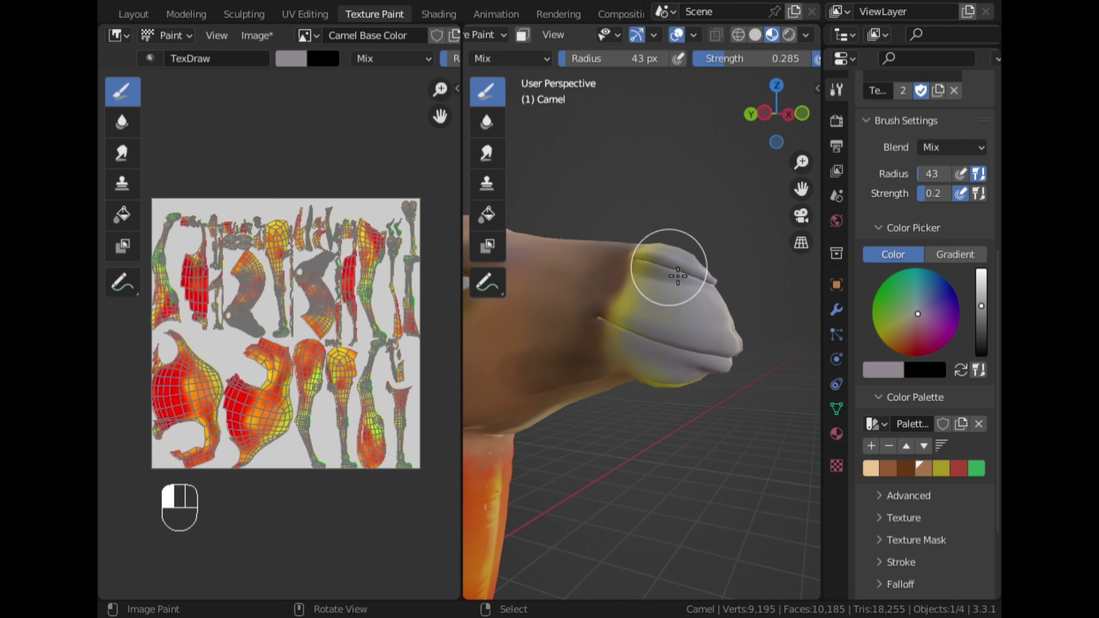
pyautogui.moveTo(682, 497)
pyautogui.mouseDown(button='middle')
pyautogui.moveTo(666, 399)
pyautogui.moveTo(697, 338)
pyautogui.mouseUp(button='middle')
pyautogui.moveTo(697, 337); pyautogui.dragTo(718, 348)
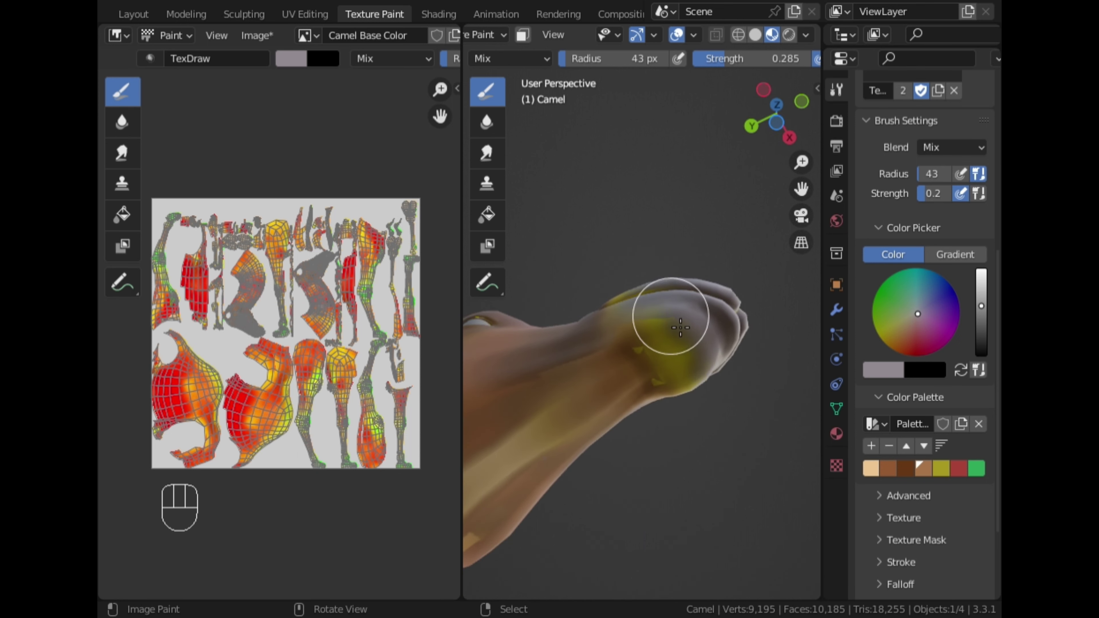
# Step: Cover the remaining yellow on the chin and muzzle edge with the light brown palette colour
pyautogui.click(920, 469)
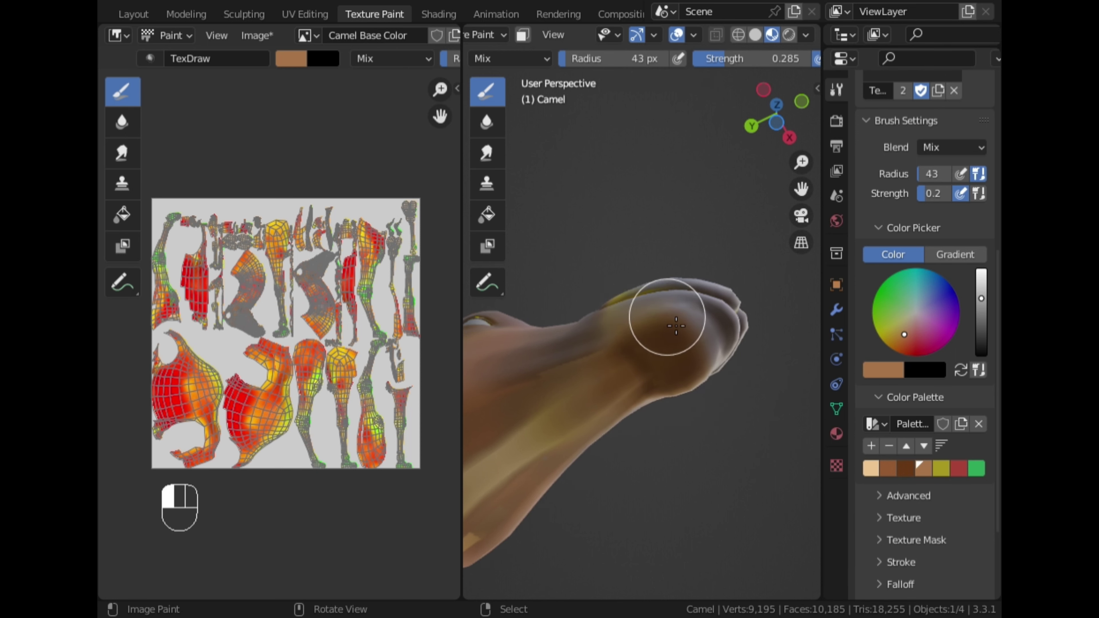
pyautogui.moveTo(655, 325); pyautogui.dragTo(662, 329)
pyautogui.moveTo(663, 332); pyautogui.dragTo(682, 423, button='middle')
pyautogui.moveTo(605, 343); pyautogui.dragTo(611, 350)
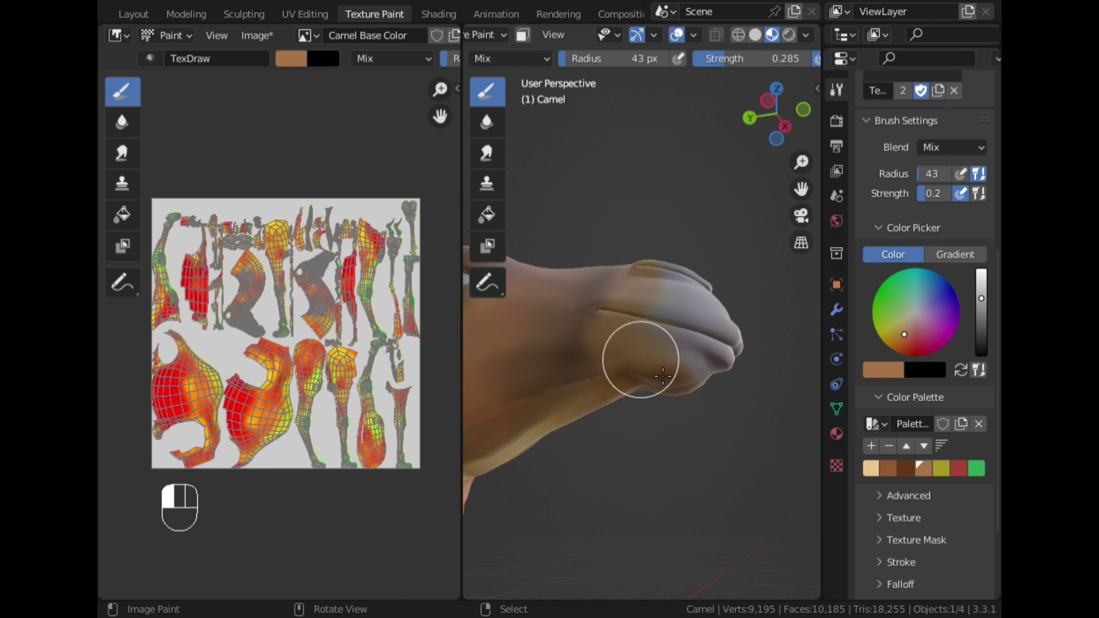
pyautogui.moveTo(663, 376); pyautogui.dragTo(666, 379)
# Step: Darken the dark brown palette colour and shade the mouth corner, lower lip and edge of the muzzle
pyautogui.click(903, 473)
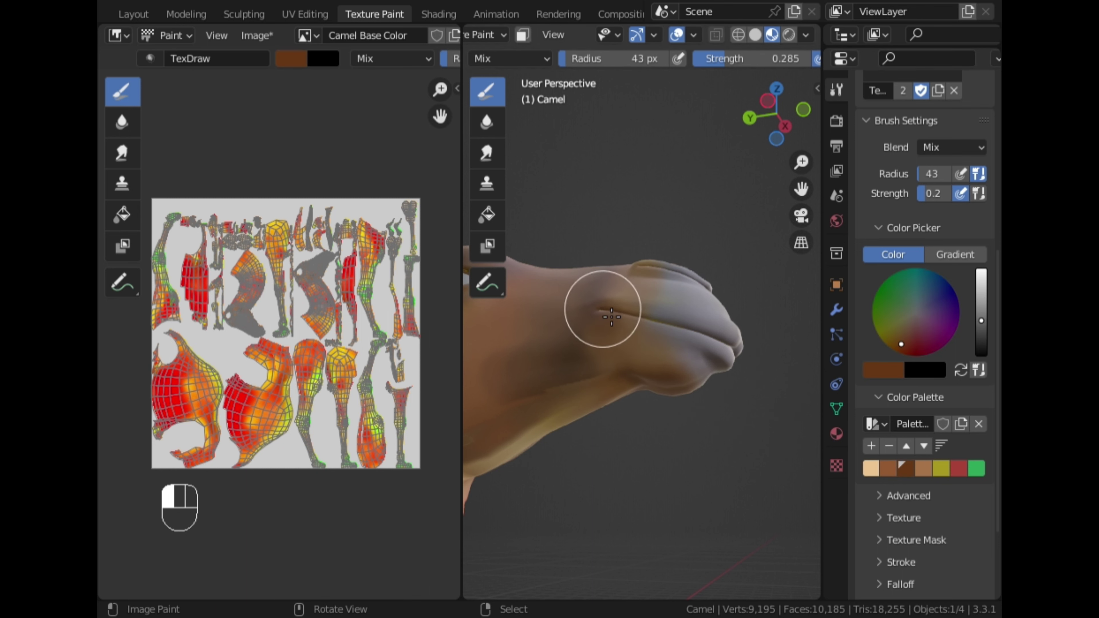
pyautogui.click(983, 331)
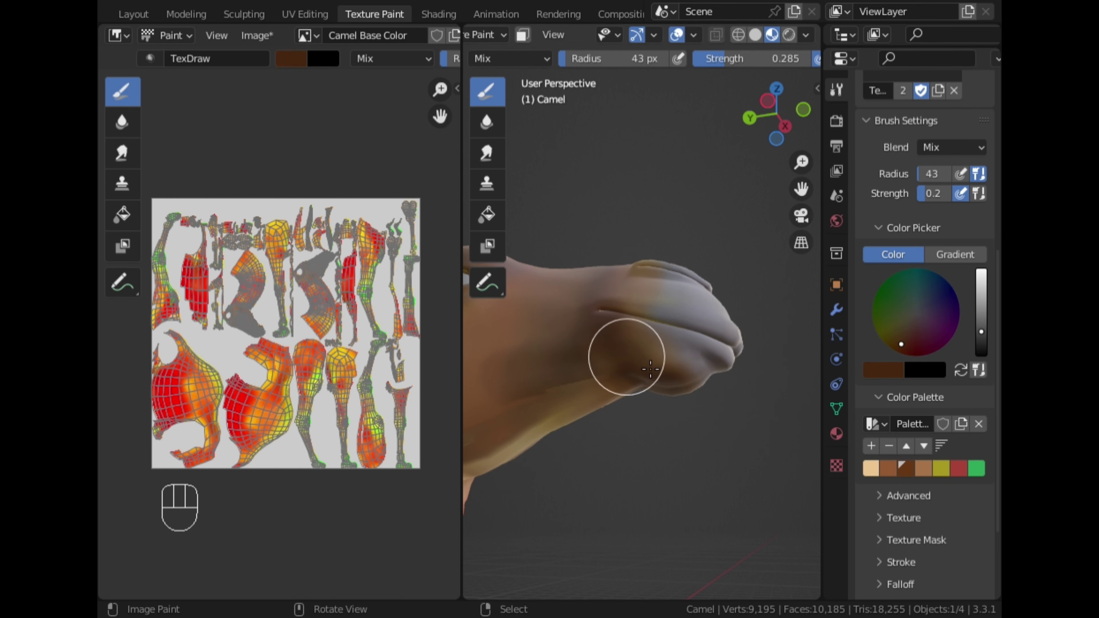
pyautogui.moveTo(735, 433); pyautogui.dragTo(479, 470, button='middle')
pyautogui.moveTo(748, 329); pyautogui.dragTo(677, 378, button='middle')
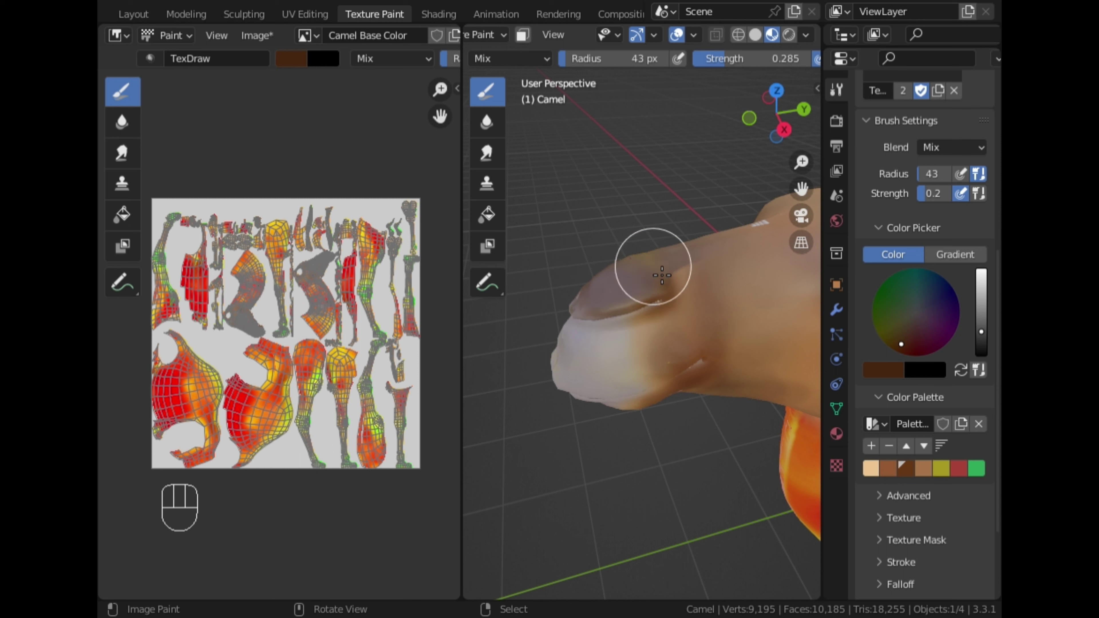
# Step: Darken the brush further to a near-black brown and shade the nostril creases and the top of the nose
pyautogui.click(980, 342)
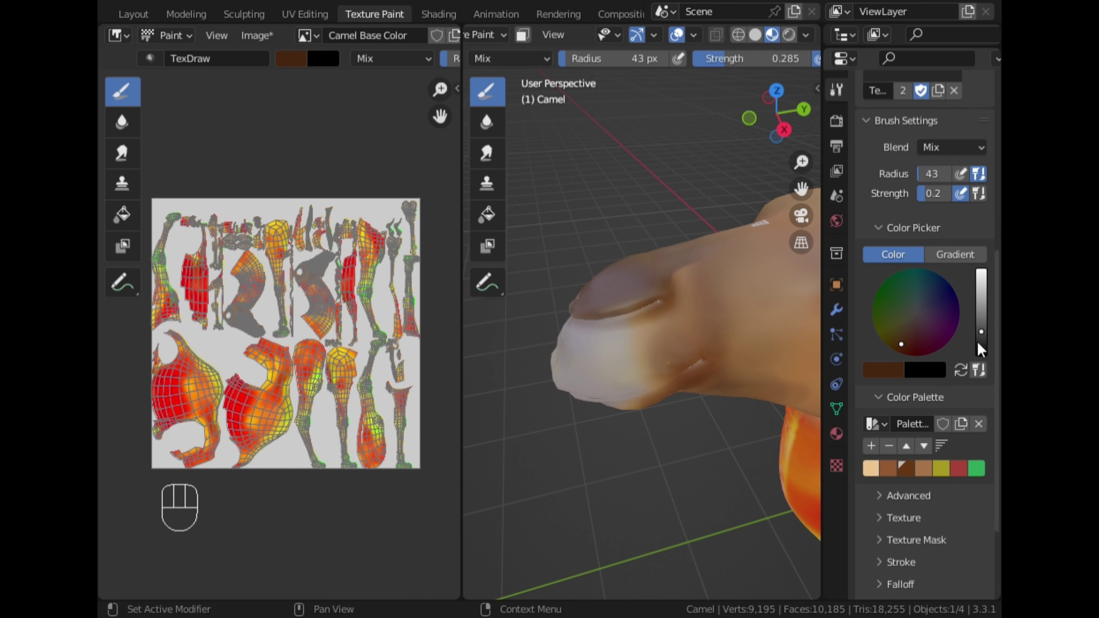
pyautogui.moveTo(586, 307); pyautogui.dragTo(634, 316)
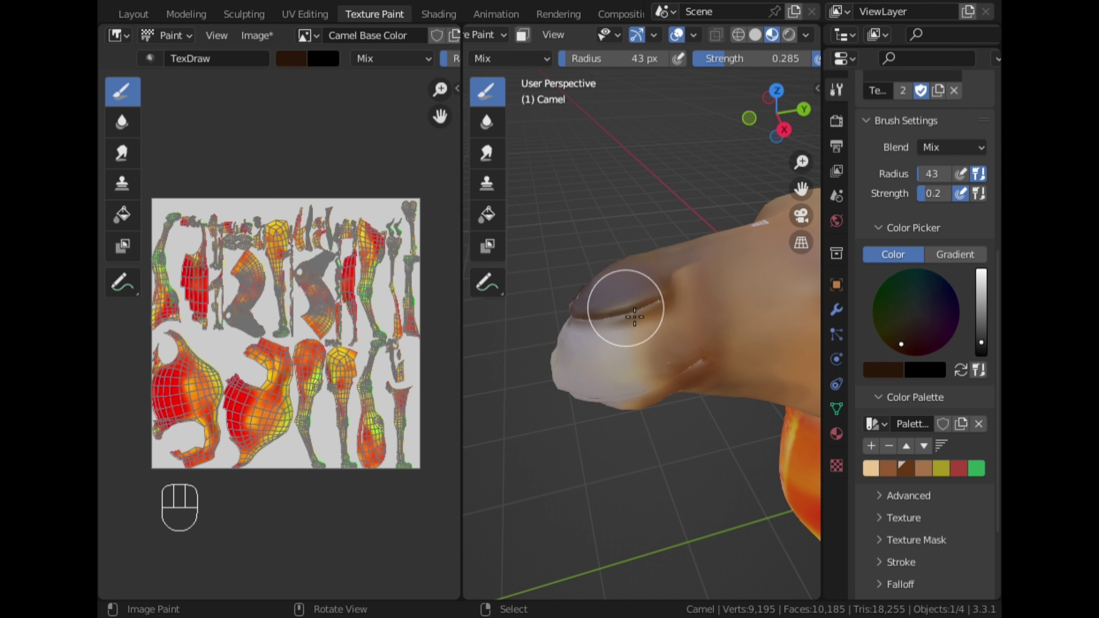
pyautogui.moveTo(576, 331); pyautogui.dragTo(664, 327, button='middle')
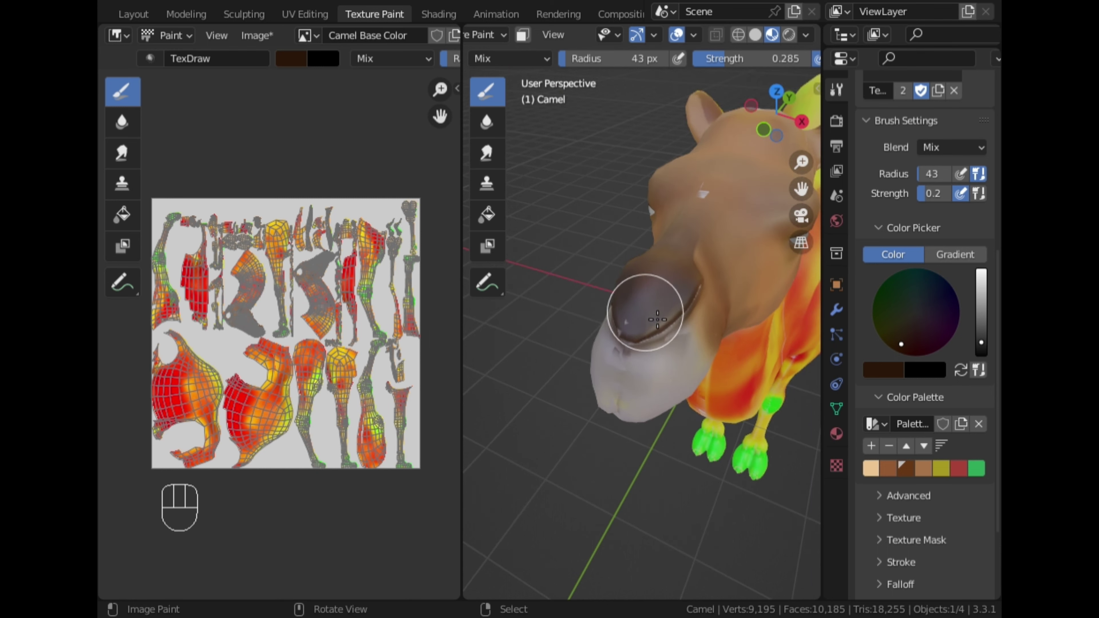
pyautogui.moveTo(650, 306); pyautogui.dragTo(685, 301)
# Step: Shade the mouth line with the near-black brown, and blend a brighter brown over the lips
pyautogui.moveTo(662, 306)
pyautogui.mouseDown(button='middle')
pyautogui.moveTo(699, 343)
pyautogui.moveTo(643, 331)
pyautogui.moveTo(700, 338)
pyautogui.mouseUp(button='middle')
pyautogui.moveTo(767, 399)
pyautogui.mouseDown()
pyautogui.moveTo(674, 386)
pyautogui.moveTo(631, 363)
pyautogui.moveTo(699, 393)
pyautogui.moveTo(626, 355)
pyautogui.moveTo(704, 388)
pyautogui.moveTo(767, 396)
pyautogui.mouseUp()
pyautogui.moveTo(765, 394); pyautogui.dragTo(692, 368, button='middle')
pyautogui.moveTo(687, 369); pyautogui.dragTo(721, 359)
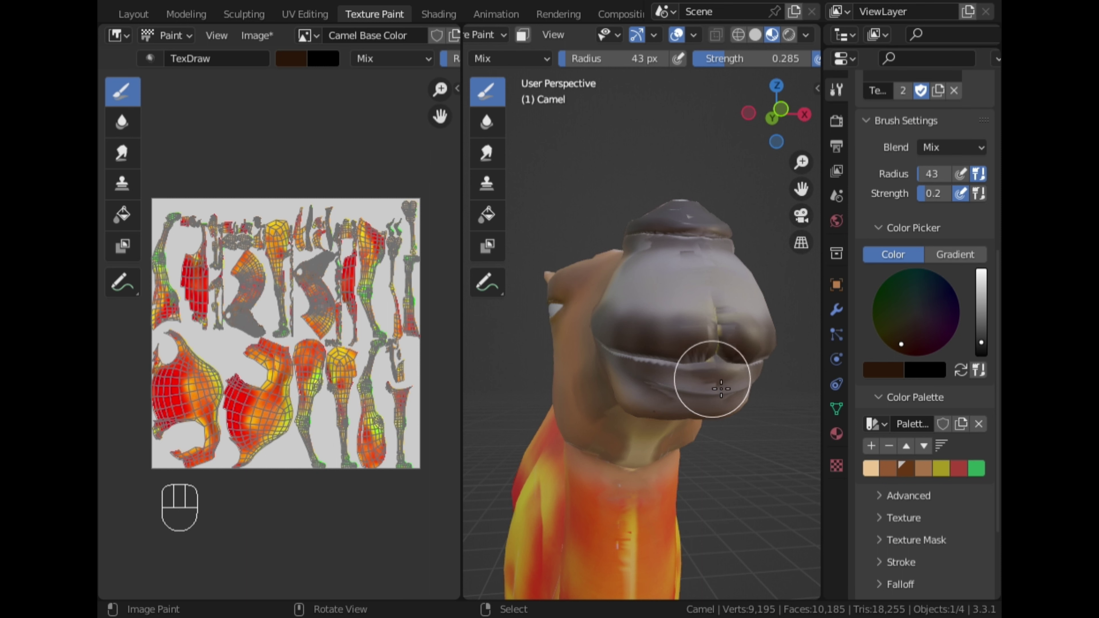
pyautogui.moveTo(981, 332); pyautogui.dragTo(980, 325)
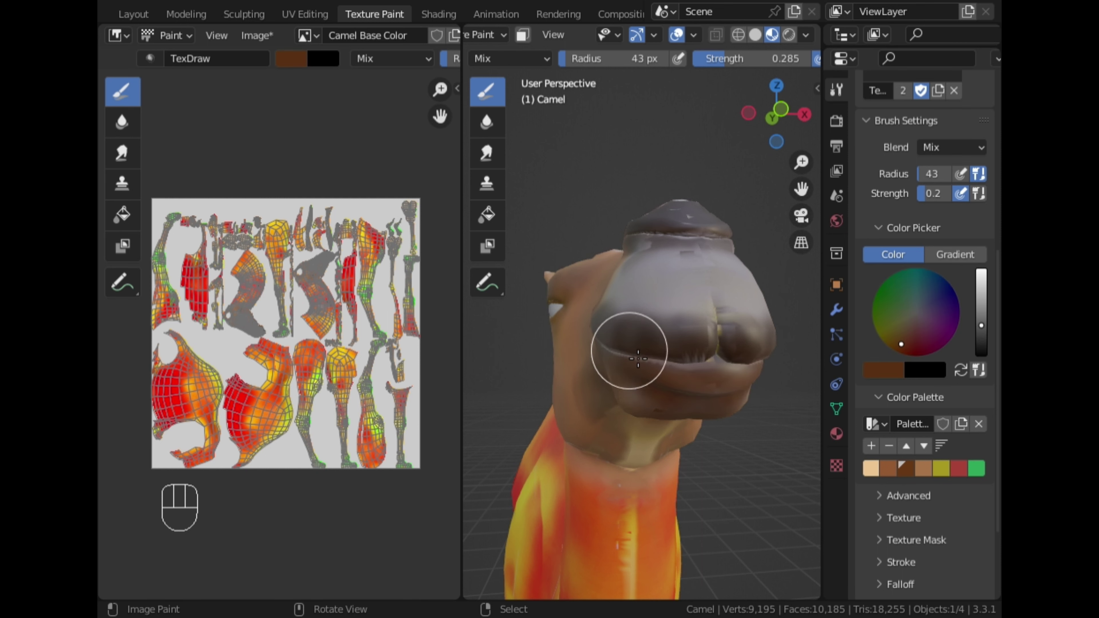
pyautogui.moveTo(638, 358); pyautogui.dragTo(759, 379, button='middle')
# Step: Set the brush to a muted pinkish brown, darken it and blend it over the grey muzzle
pyautogui.moveTo(980, 310); pyautogui.dragTo(980, 301)
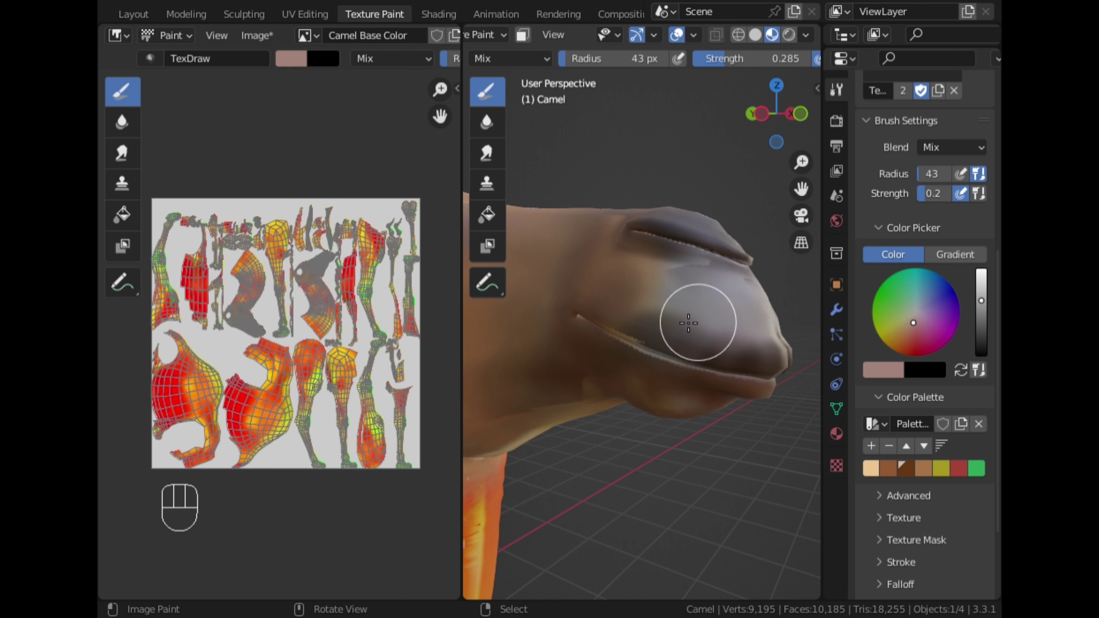
pyautogui.moveTo(981, 301); pyautogui.dragTo(981, 325)
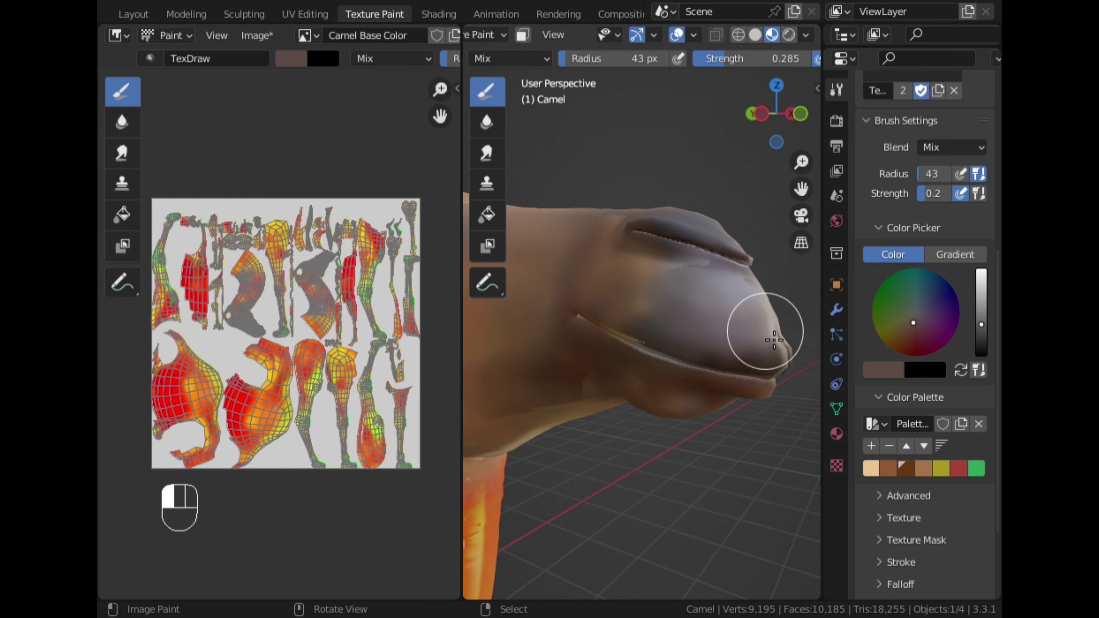
pyautogui.moveTo(726, 339); pyautogui.dragTo(655, 338, button='middle')
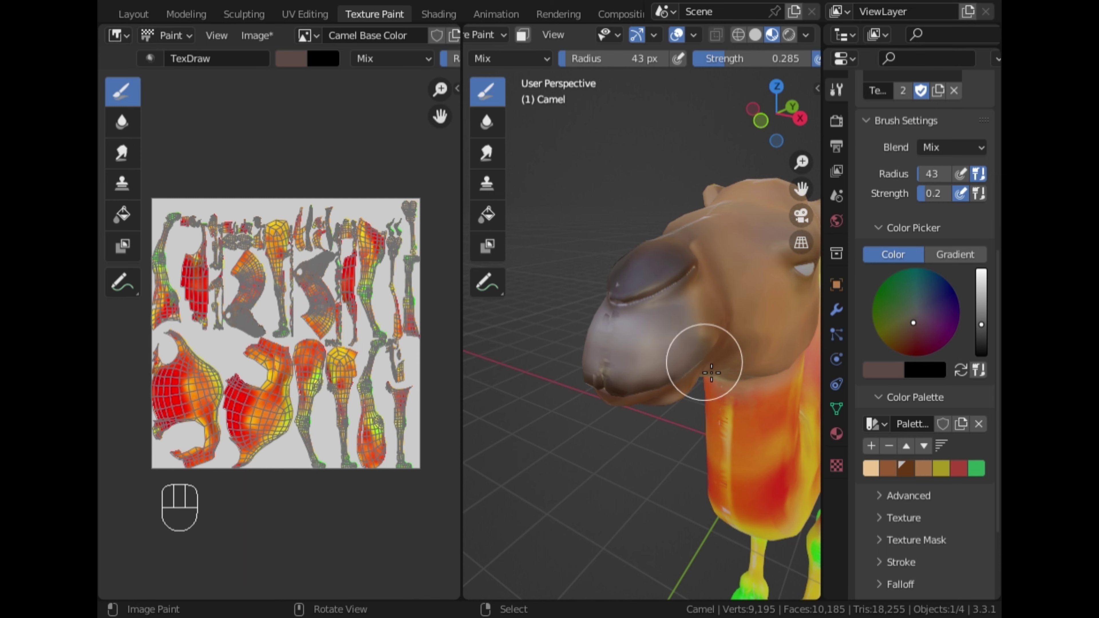
# Step: Examine the painted head from the side and its transition to the neck and body
pyautogui.moveTo(711, 372); pyautogui.dragTo(759, 246, button='middle')
pyautogui.click(791, 118)
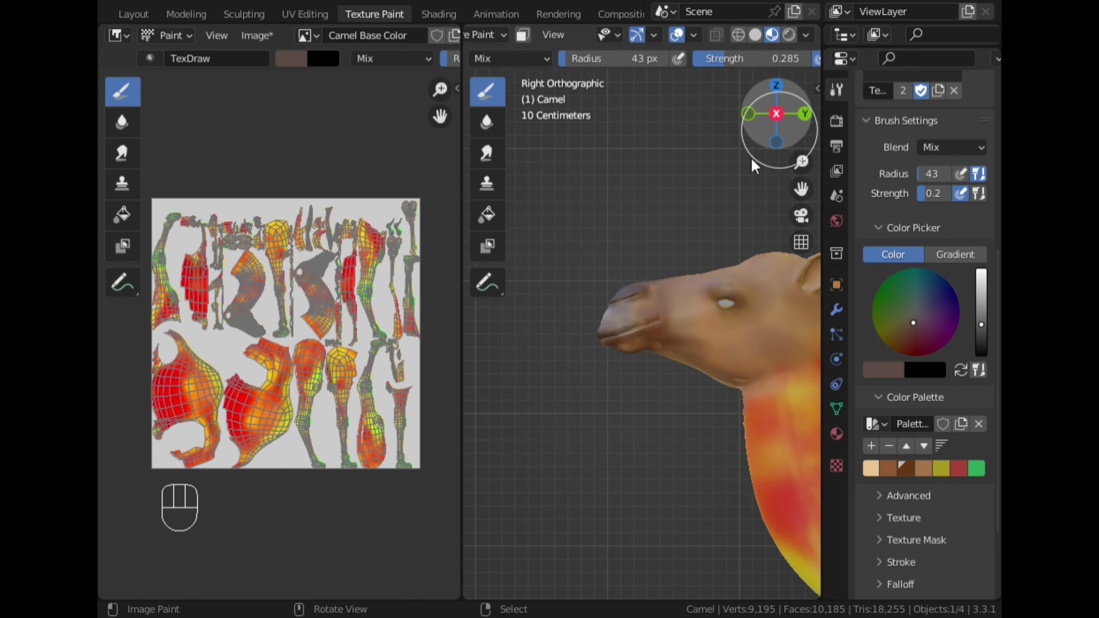
pyautogui.moveTo(659, 405); pyautogui.dragTo(708, 426, button='middle')
pyautogui.scroll(4, 709, 426)
pyautogui.moveTo(801, 190); pyautogui.dragTo(646, 196)
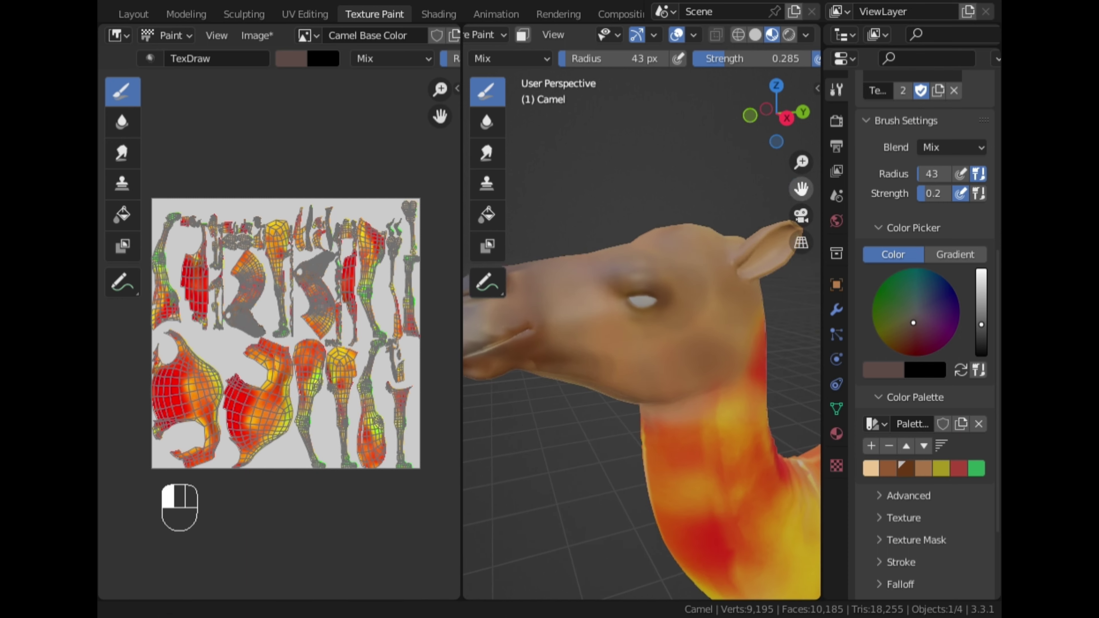
pyautogui.scroll(-2, 731, 245)
pyautogui.moveTo(645, 309)
pyautogui.mouseDown(button='middle')
pyautogui.moveTo(685, 315)
pyautogui.moveTo(549, 311)
pyautogui.moveTo(645, 304)
pyautogui.mouseUp(button='middle')
pyautogui.scroll(1, 675, 269)
pyautogui.moveTo(801, 188)
pyautogui.mouseDown()
pyautogui.moveTo(1016, 164)
pyautogui.moveTo(800, 186)
pyautogui.mouseUp()
pyautogui.scroll(-6, 764, 208)
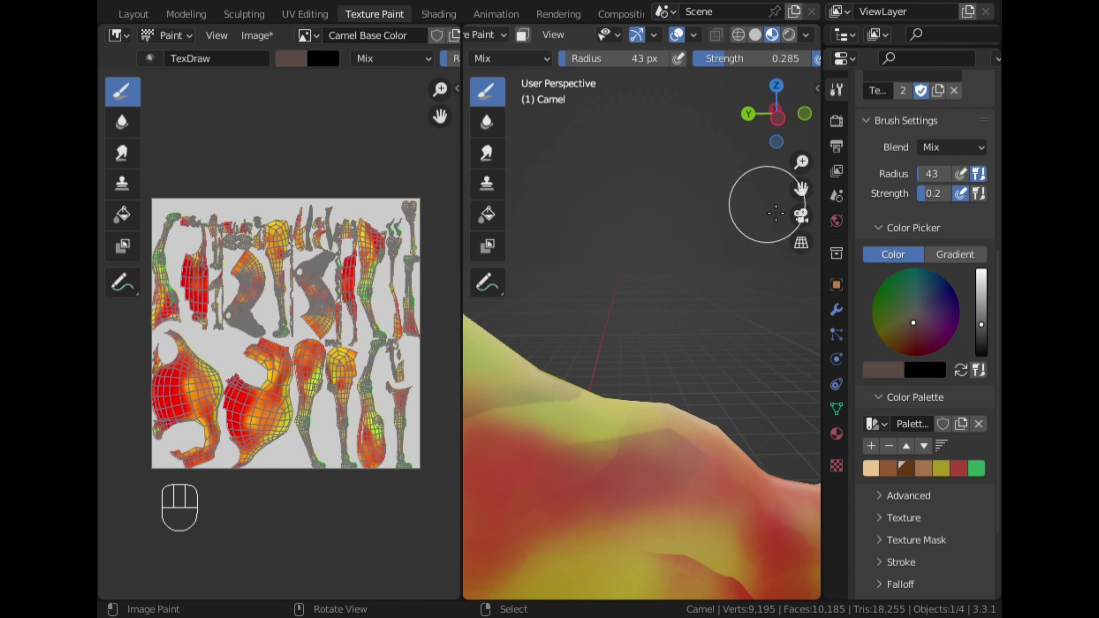
# Step: Paint the light brown palette colour over the yellowish strip under the jaw down to the throat
pyautogui.scroll(4, 763, 211)
pyautogui.moveTo(763, 212)
pyautogui.mouseDown(button='middle')
pyautogui.moveTo(532, 212)
pyautogui.moveTo(609, 216)
pyautogui.mouseUp(button='middle')
pyautogui.scroll(1, 671, 295)
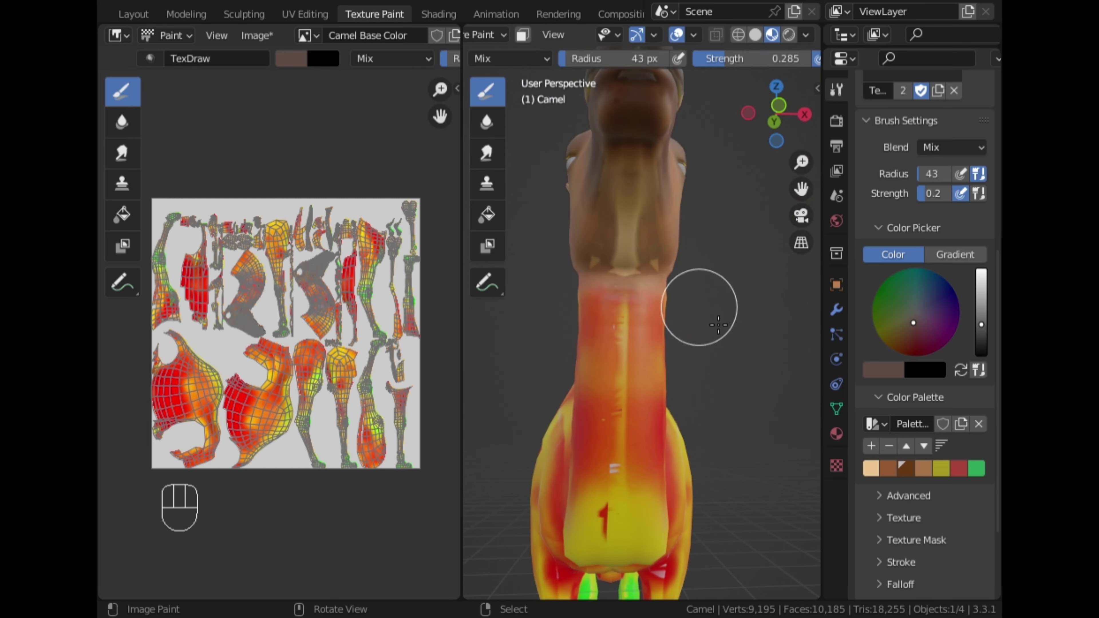
pyautogui.click(925, 471)
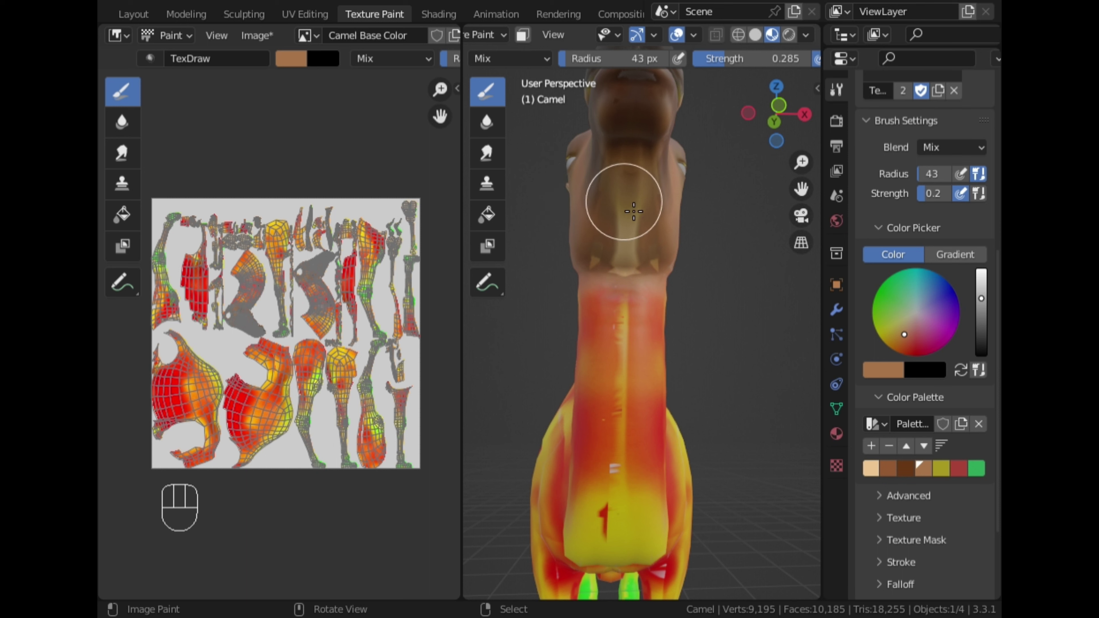
pyautogui.moveTo(631, 197); pyautogui.dragTo(627, 269)
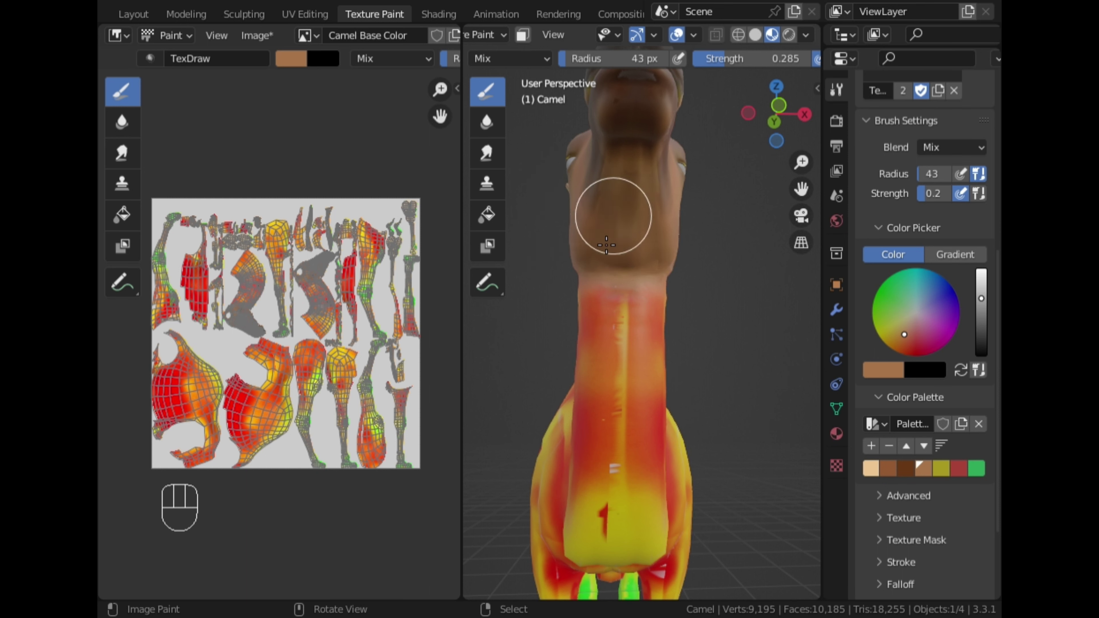
# Step: Set the brush to the dark brown palette colour and paint the inside of the camel's ear
pyautogui.scroll(-3, 610, 225)
pyautogui.moveTo(609, 225); pyautogui.dragTo(680, 319, button='middle')
pyautogui.scroll(2, 681, 316)
pyautogui.moveTo(800, 189); pyautogui.dragTo(577, 186)
pyautogui.scroll(1, 689, 278)
pyautogui.moveTo(580, 321)
pyautogui.mouseDown(button='middle')
pyautogui.moveTo(632, 321)
pyautogui.moveTo(642, 333)
pyautogui.mouseUp(button='middle')
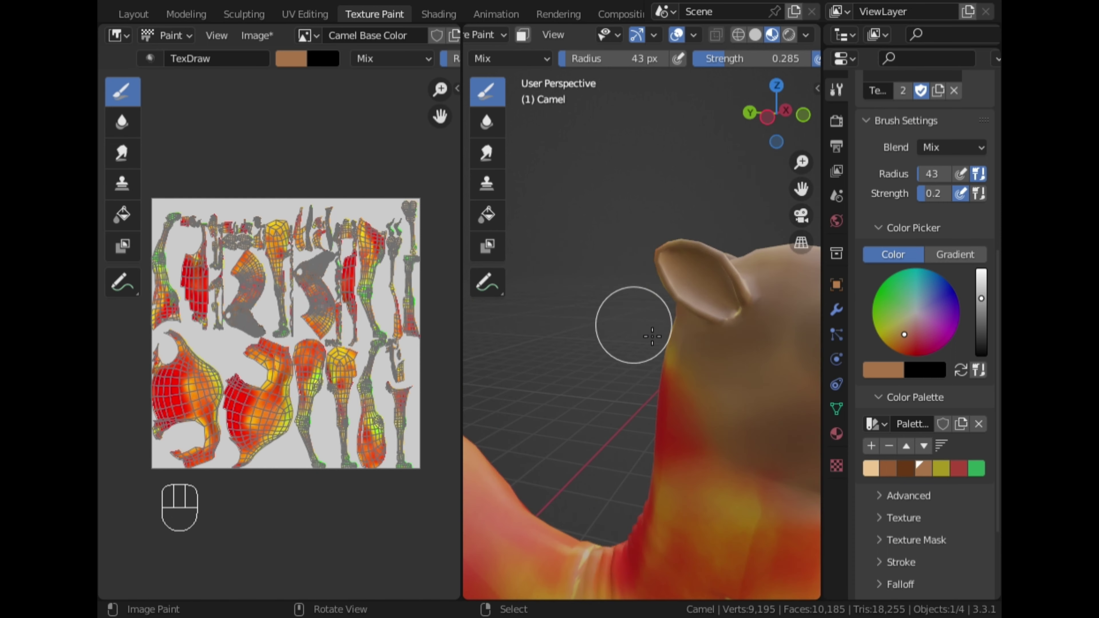
pyautogui.click(904, 469)
pyautogui.moveTo(690, 269)
pyautogui.mouseDown()
pyautogui.moveTo(682, 273)
pyautogui.moveTo(748, 314)
pyautogui.moveTo(674, 257)
pyautogui.moveTo(711, 319)
pyautogui.moveTo(731, 306)
pyautogui.moveTo(711, 299)
pyautogui.mouseUp()
# Step: Cover the yellow back of the ear with the dark brown
pyautogui.moveTo(712, 299); pyautogui.dragTo(772, 238, button='middle')
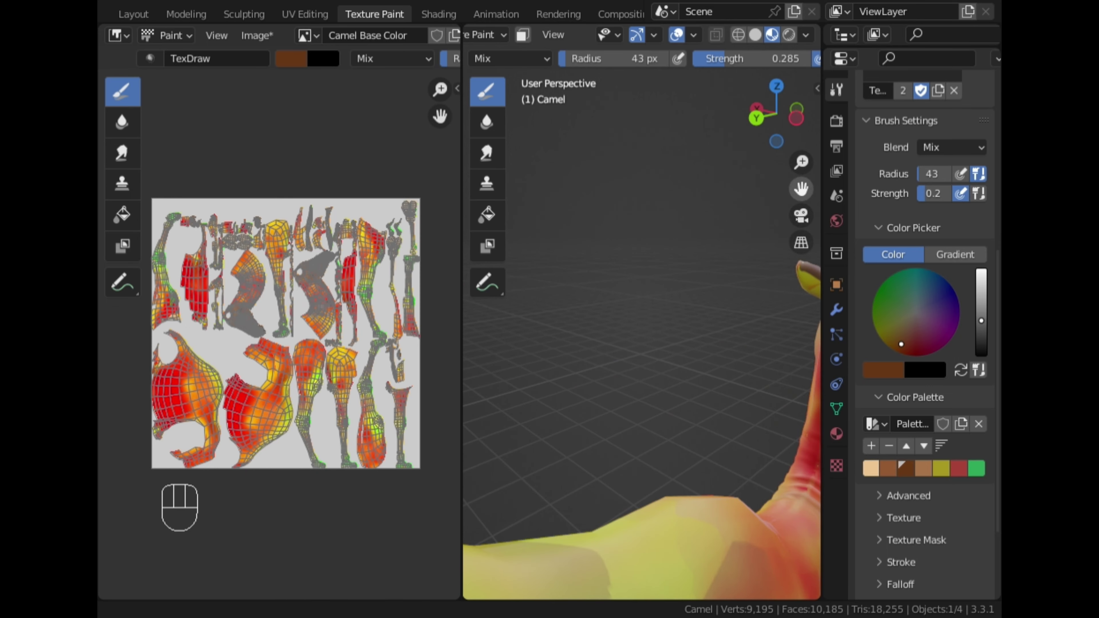
pyautogui.scroll(-3, 786, 227)
pyautogui.moveTo(629, 359); pyautogui.dragTo(730, 336, button='middle')
pyautogui.scroll(2, 727, 337)
pyautogui.scroll(2, 646, 394)
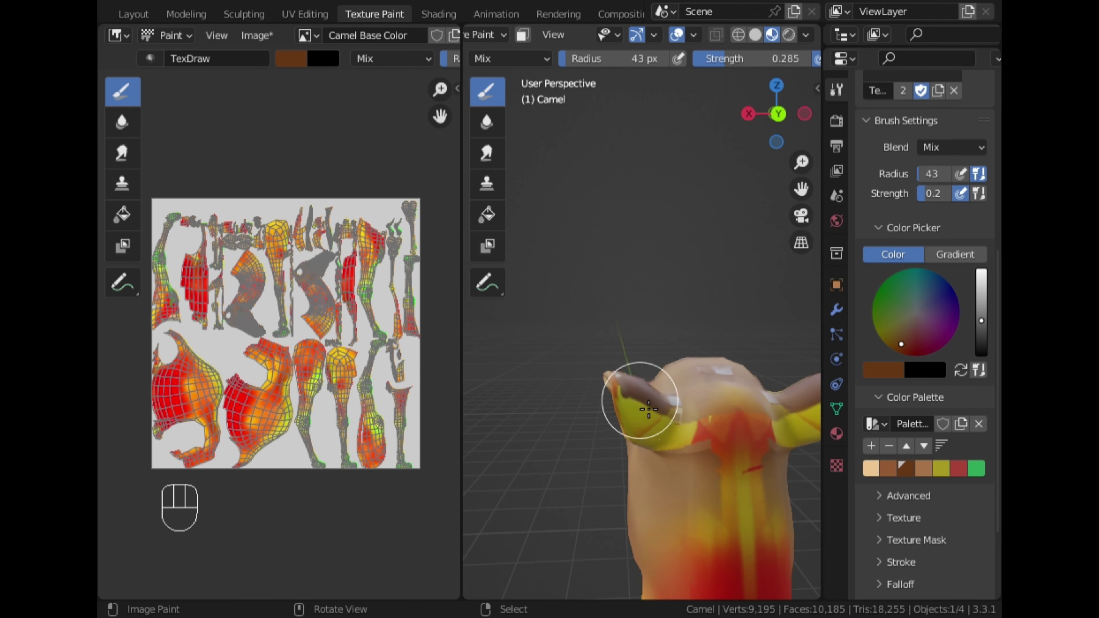
pyautogui.moveTo(643, 405)
pyautogui.mouseDown()
pyautogui.moveTo(631, 381)
pyautogui.moveTo(626, 405)
pyautogui.moveTo(618, 393)
pyautogui.moveTo(633, 422)
pyautogui.moveTo(652, 417)
pyautogui.moveTo(666, 446)
pyautogui.moveTo(662, 408)
pyautogui.moveTo(633, 416)
pyautogui.mouseUp()
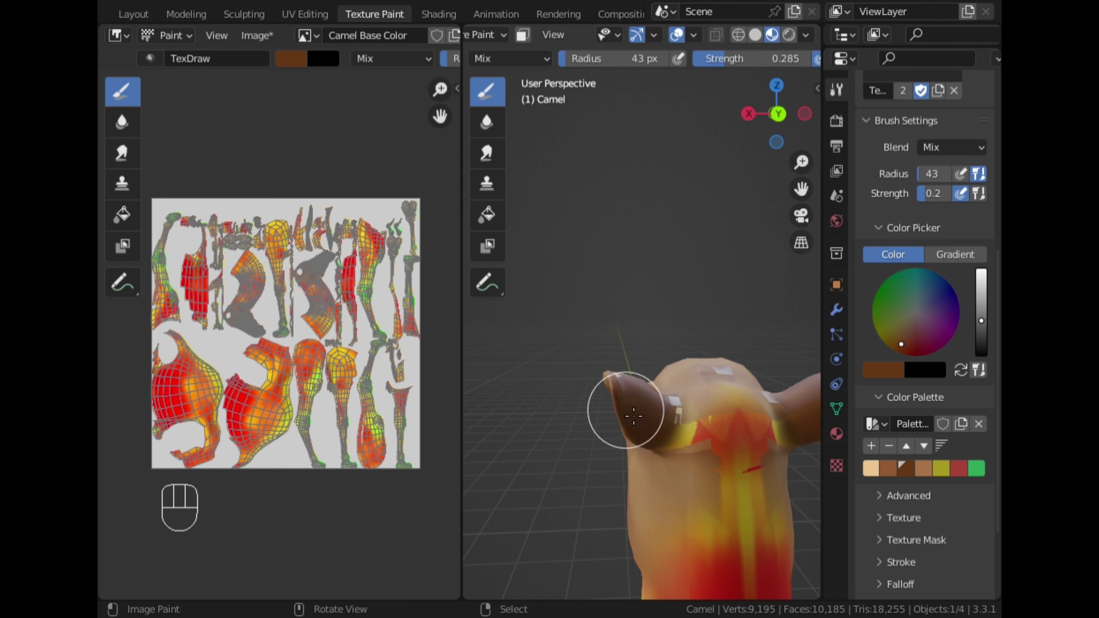
# Step: Deepen the inner ear and its lower edge with the dark brown, and paint the ear's outer side
pyautogui.moveTo(585, 460)
pyautogui.mouseDown(button='middle')
pyautogui.moveTo(637, 462)
pyautogui.moveTo(740, 430)
pyautogui.moveTo(627, 368)
pyautogui.moveTo(711, 324)
pyautogui.mouseUp(button='middle')
pyautogui.moveTo(711, 323)
pyautogui.mouseDown()
pyautogui.moveTo(746, 327)
pyautogui.moveTo(750, 314)
pyautogui.mouseUp()
pyautogui.moveTo(753, 391); pyautogui.dragTo(743, 344)
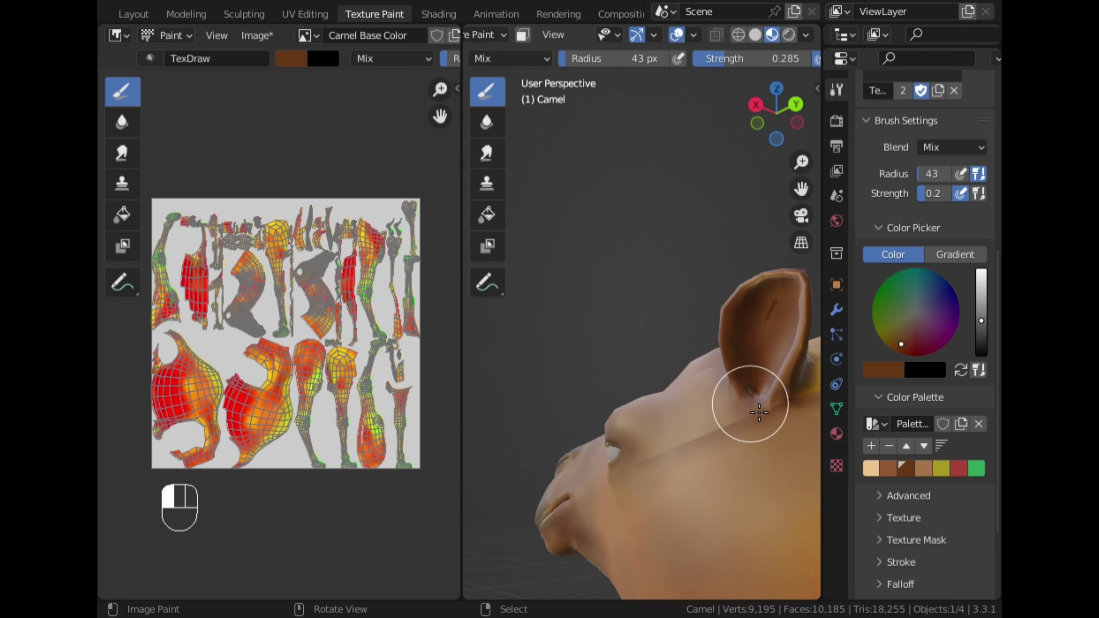
pyautogui.moveTo(759, 412); pyautogui.dragTo(751, 406)
pyautogui.moveTo(581, 376); pyautogui.dragTo(785, 437, button='middle')
pyautogui.moveTo(631, 385)
pyautogui.mouseDown(button='middle')
pyautogui.moveTo(690, 443)
pyautogui.moveTo(716, 299)
pyautogui.mouseUp(button='middle')
pyautogui.moveTo(716, 299)
pyautogui.mouseDown()
pyautogui.moveTo(697, 303)
pyautogui.moveTo(764, 292)
pyautogui.moveTo(739, 312)
pyautogui.mouseUp()
pyautogui.moveTo(739, 312)
pyautogui.mouseDown(button='middle')
pyautogui.moveTo(736, 296)
pyautogui.moveTo(657, 404)
pyautogui.mouseUp(button='middle')
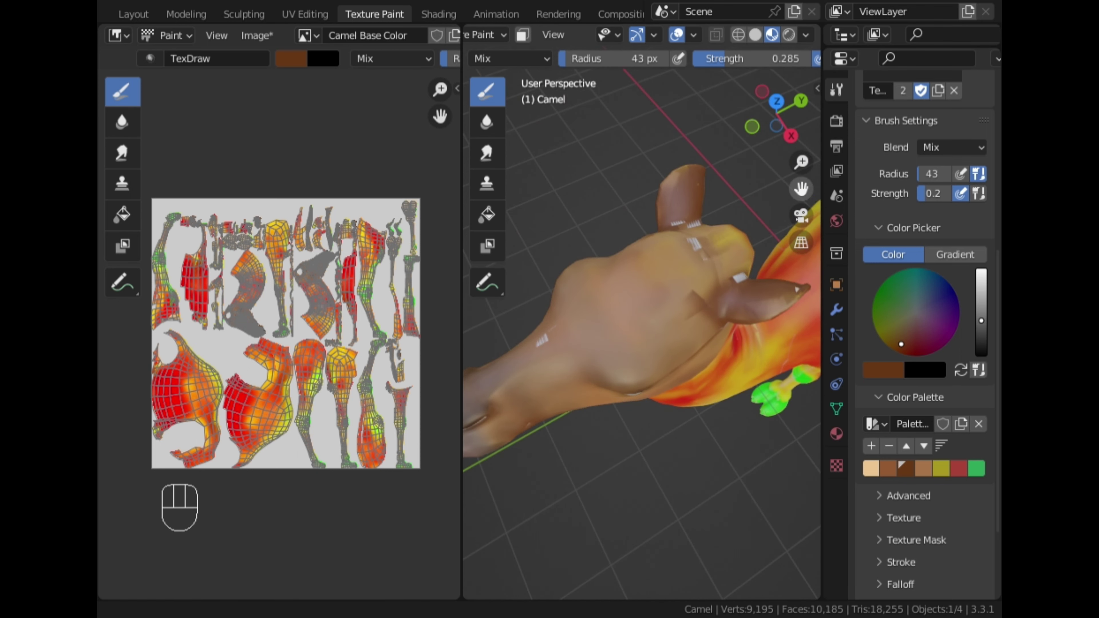
# Step: Touch up the ear tip and paint the rear base of the ear dark brown
pyautogui.moveTo(803, 189); pyautogui.dragTo(673, 204)
pyautogui.scroll(2, 596, 279)
pyautogui.moveTo(596, 280); pyautogui.dragTo(643, 320, button='middle')
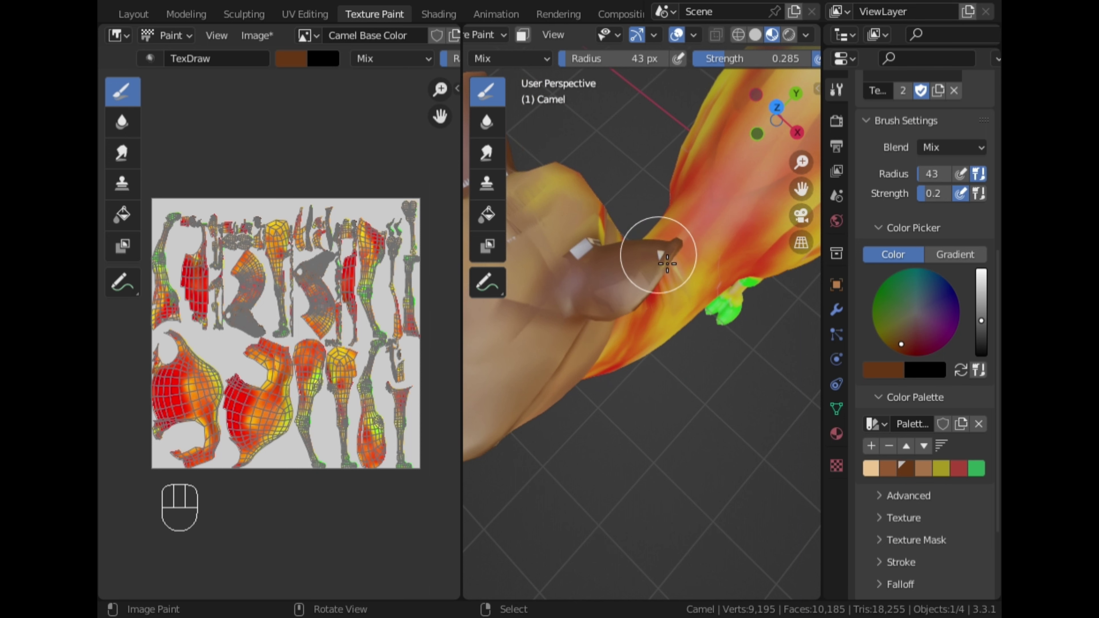
pyautogui.click(660, 255)
pyautogui.scroll(-2, 549, 306)
pyautogui.moveTo(550, 306)
pyautogui.mouseDown(button='middle')
pyautogui.moveTo(520, 219)
pyautogui.moveTo(498, 251)
pyautogui.mouseUp(button='middle')
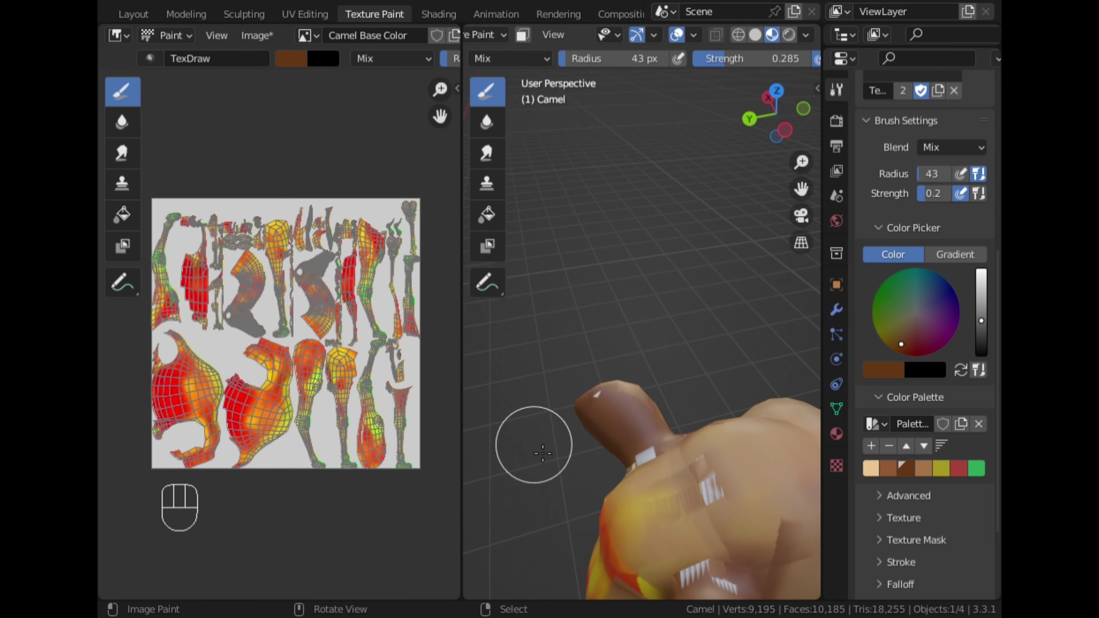
pyautogui.moveTo(607, 432); pyautogui.dragTo(764, 328, button='middle')
pyautogui.moveTo(754, 428); pyautogui.dragTo(752, 418)
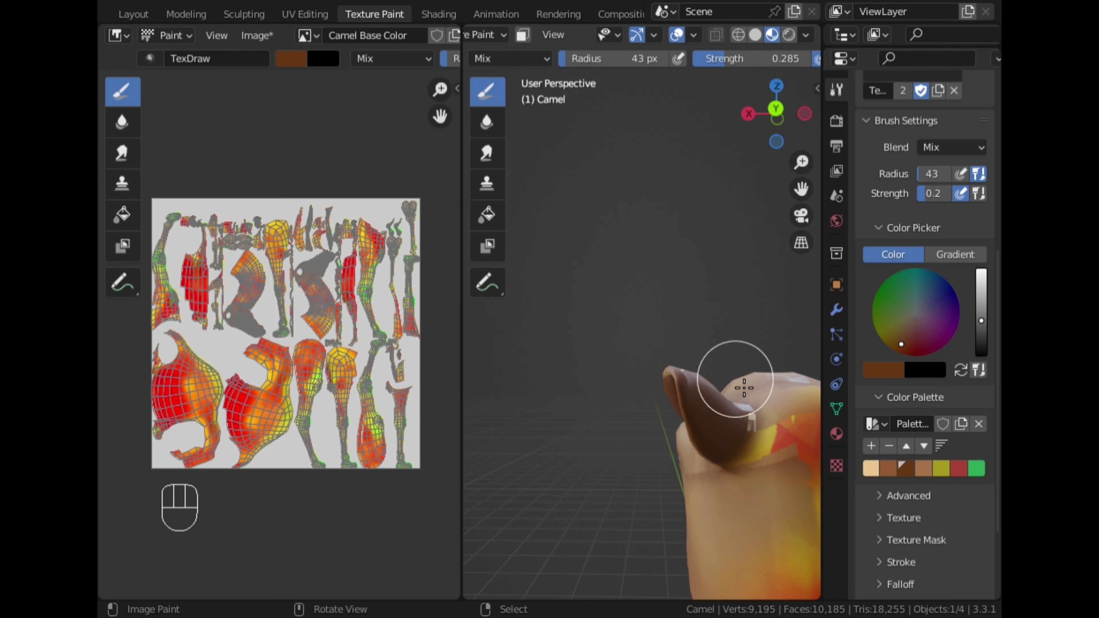
# Step: Darken the brush to a near-black brown and shade the base of the ear from behind and in front
pyautogui.moveTo(980, 320); pyautogui.dragTo(980, 342)
pyautogui.moveTo(746, 428); pyautogui.dragTo(755, 454)
pyautogui.moveTo(754, 428); pyautogui.dragTo(385, 466, button='middle')
pyautogui.moveTo(601, 389); pyautogui.dragTo(701, 431, button='middle')
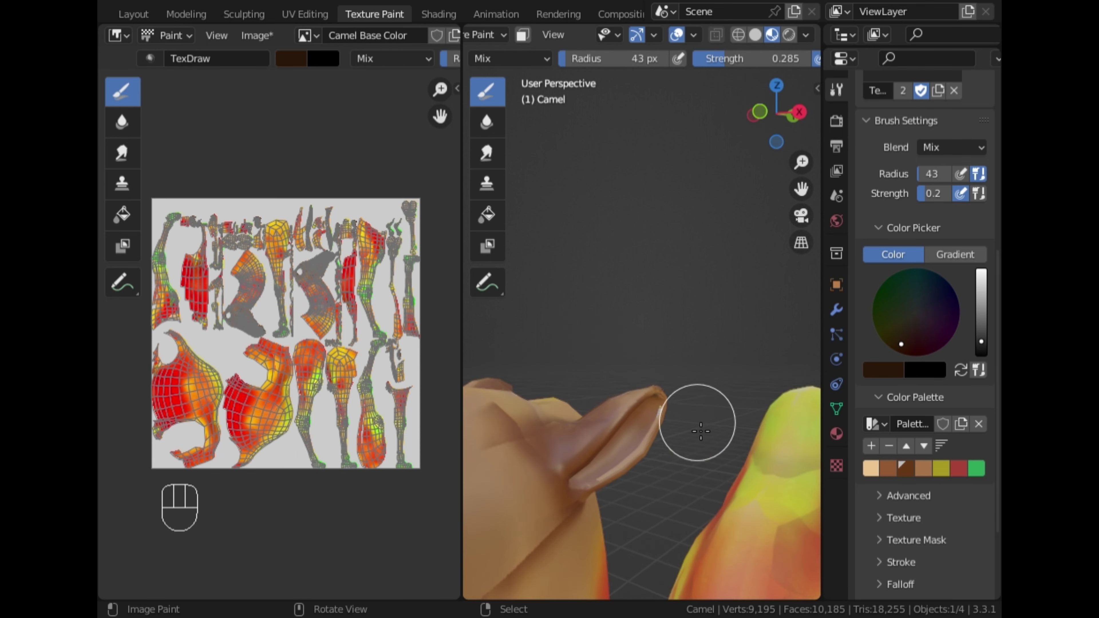
pyautogui.scroll(-5, 676, 442)
pyautogui.moveTo(805, 189); pyautogui.dragTo(844, 115)
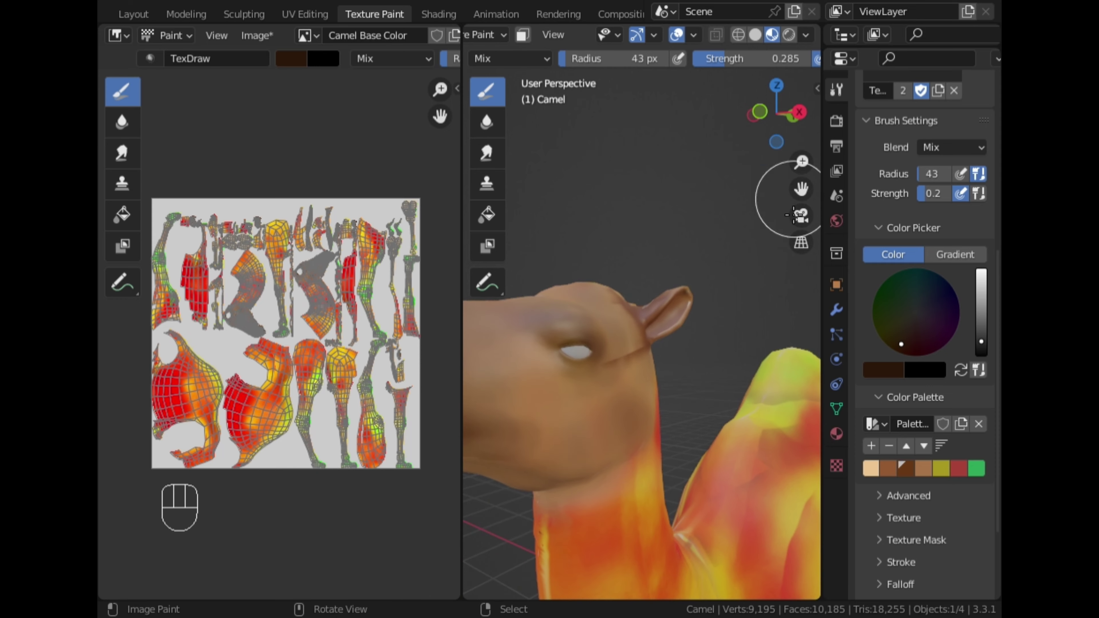
pyautogui.moveTo(710, 275); pyautogui.dragTo(612, 249, button='middle')
pyautogui.scroll(3, 670, 348)
pyautogui.scroll(4, 665, 387)
pyautogui.moveTo(753, 321)
pyautogui.mouseDown()
pyautogui.moveTo(634, 313)
pyautogui.moveTo(649, 359)
pyautogui.mouseUp()
# Step: Return to the dark brown palette colour and blend it just below the ear base
pyautogui.scroll(-4, 649, 354)
pyautogui.moveTo(649, 355); pyautogui.dragTo(700, 398, button='middle')
pyautogui.click(905, 469)
pyautogui.moveTo(647, 363)
pyautogui.mouseDown()
pyautogui.moveTo(630, 385)
pyautogui.moveTo(643, 359)
pyautogui.mouseUp()
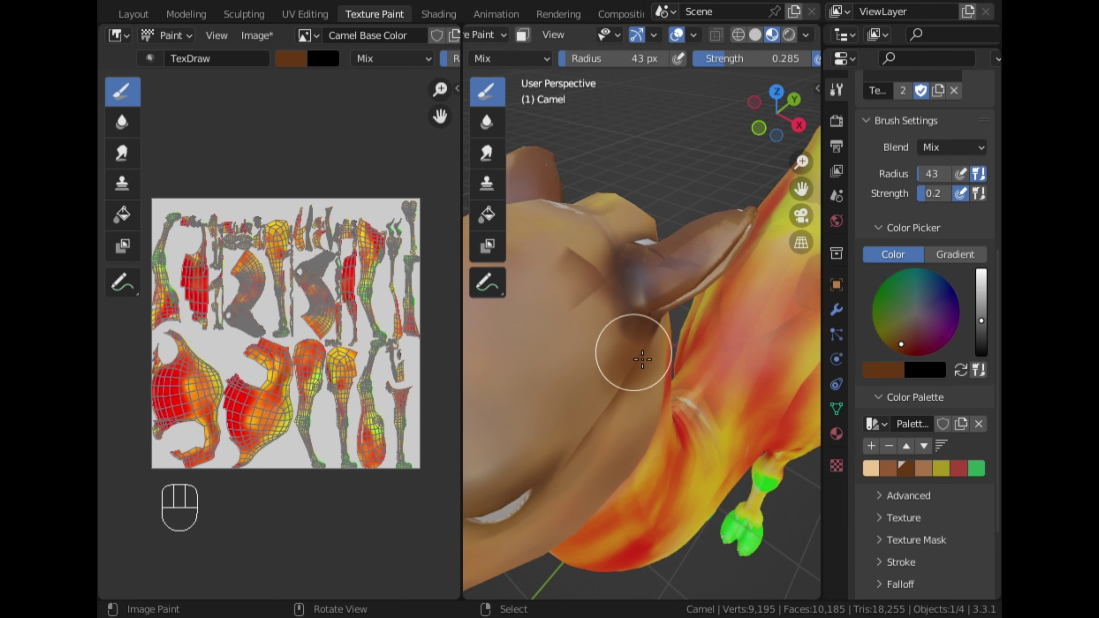
# Step: Set the brush to the beige palette colour and lighten the cheek area behind the eye
pyautogui.click(874, 469)
pyautogui.scroll(-3, 606, 471)
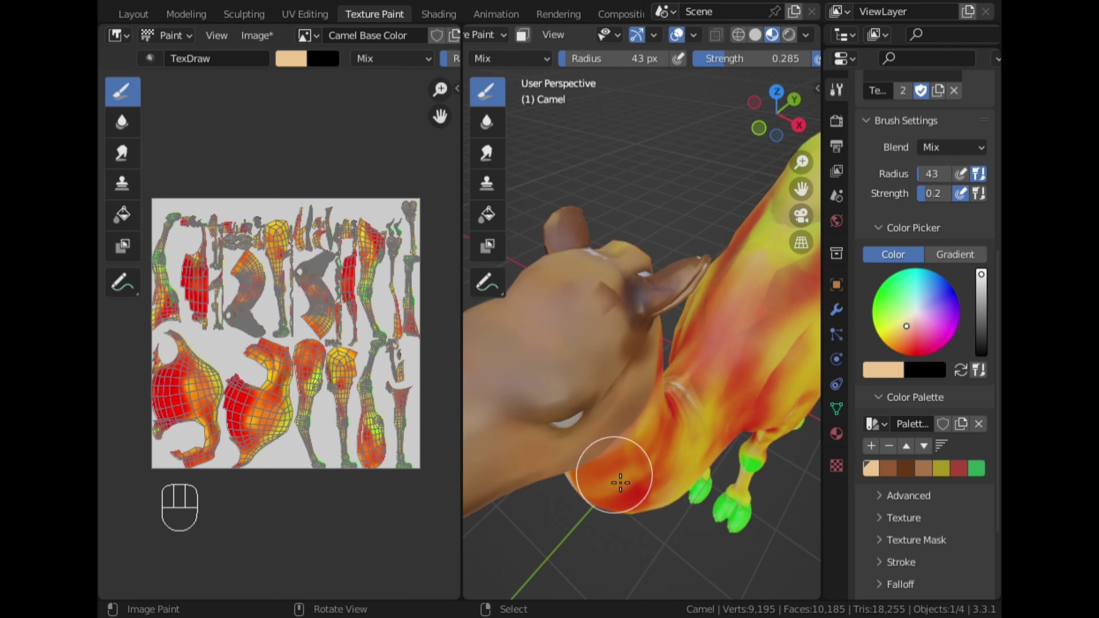
pyautogui.moveTo(615, 479); pyautogui.dragTo(574, 417, button='middle')
pyautogui.scroll(3, 574, 418)
pyautogui.moveTo(545, 437); pyautogui.dragTo(584, 422)
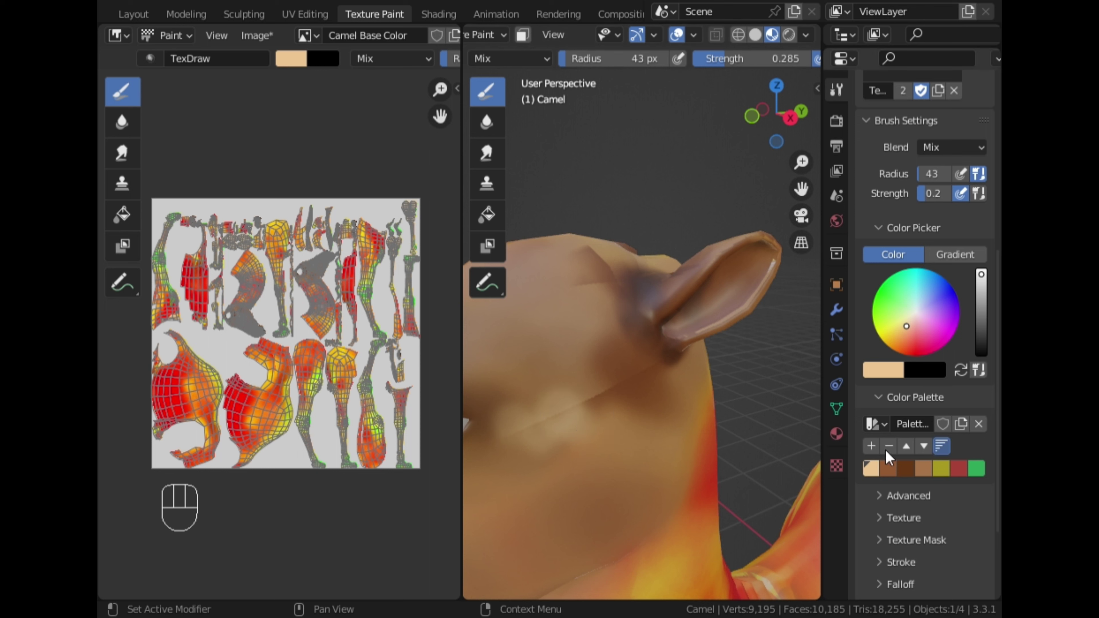
# Step: Blend the light brown palette colour over the beige patch, the area below the ear and the side of the forehead
pyautogui.click(917, 469)
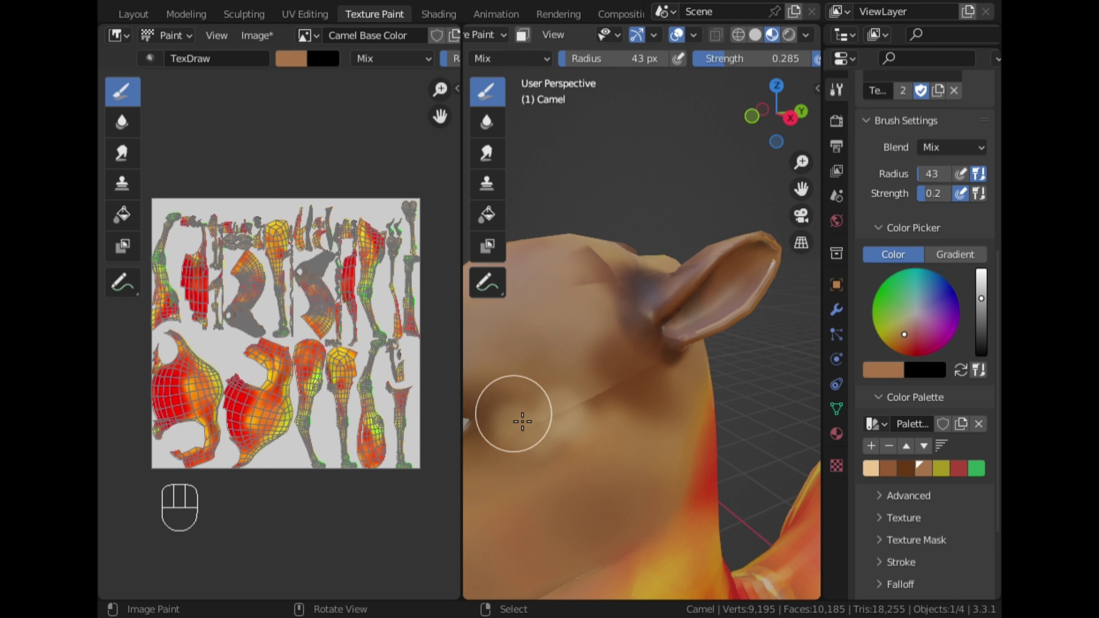
pyautogui.moveTo(562, 400)
pyautogui.mouseDown()
pyautogui.moveTo(596, 388)
pyautogui.moveTo(601, 429)
pyautogui.moveTo(594, 400)
pyautogui.moveTo(627, 372)
pyautogui.moveTo(641, 403)
pyautogui.mouseUp()
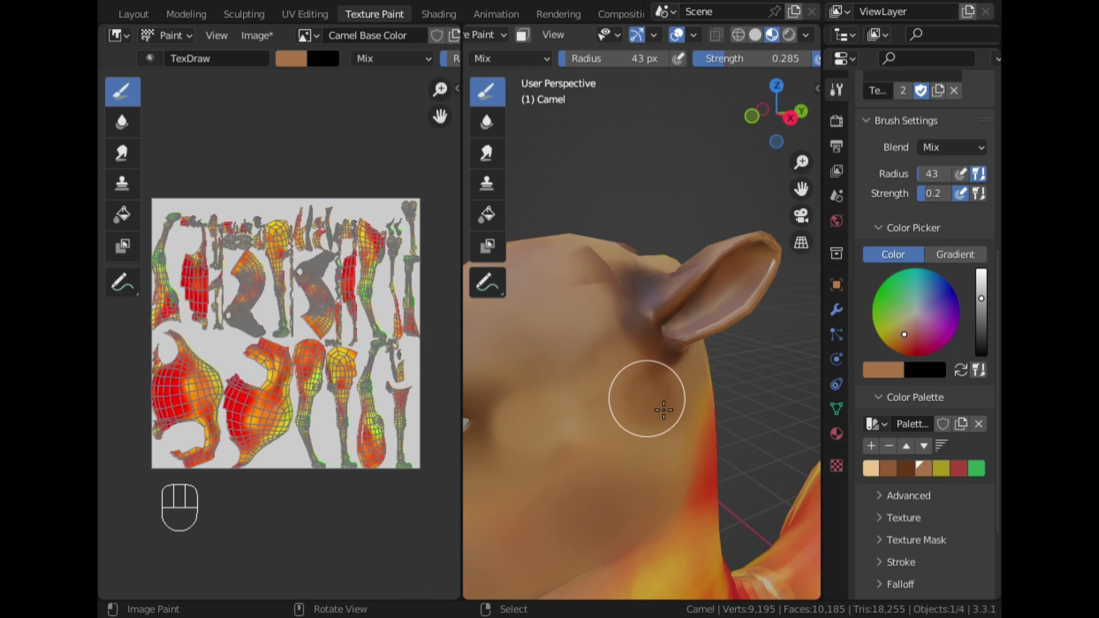
pyautogui.moveTo(596, 265); pyautogui.dragTo(603, 330)
pyautogui.moveTo(604, 330)
pyautogui.mouseDown(button='middle')
pyautogui.moveTo(601, 320)
pyautogui.moveTo(614, 342)
pyautogui.mouseUp(button='middle')
pyautogui.moveTo(567, 302)
pyautogui.mouseDown()
pyautogui.moveTo(590, 301)
pyautogui.moveTo(588, 258)
pyautogui.mouseUp()
# Step: Examine the ear shading and painted head from both sides, the front and the right
pyautogui.moveTo(589, 258)
pyautogui.mouseDown(button='middle')
pyautogui.moveTo(552, 339)
pyautogui.moveTo(714, 284)
pyautogui.moveTo(707, 290)
pyautogui.mouseUp(button='middle')
pyautogui.scroll(-3, 662, 352)
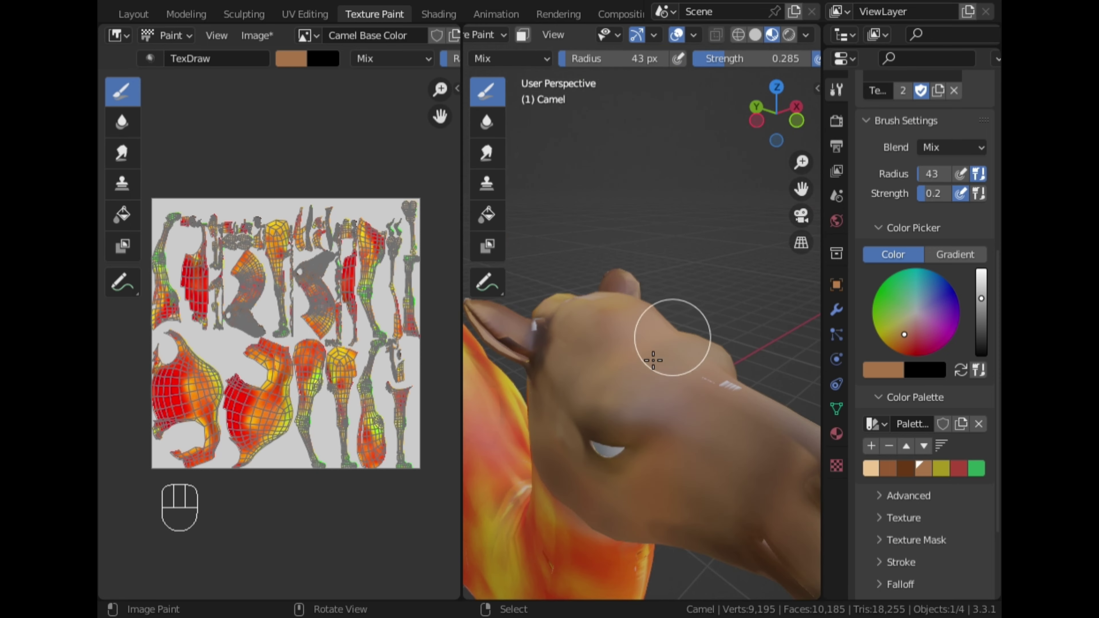
pyautogui.moveTo(655, 360); pyautogui.dragTo(716, 327, button='middle')
pyautogui.scroll(6, 691, 342)
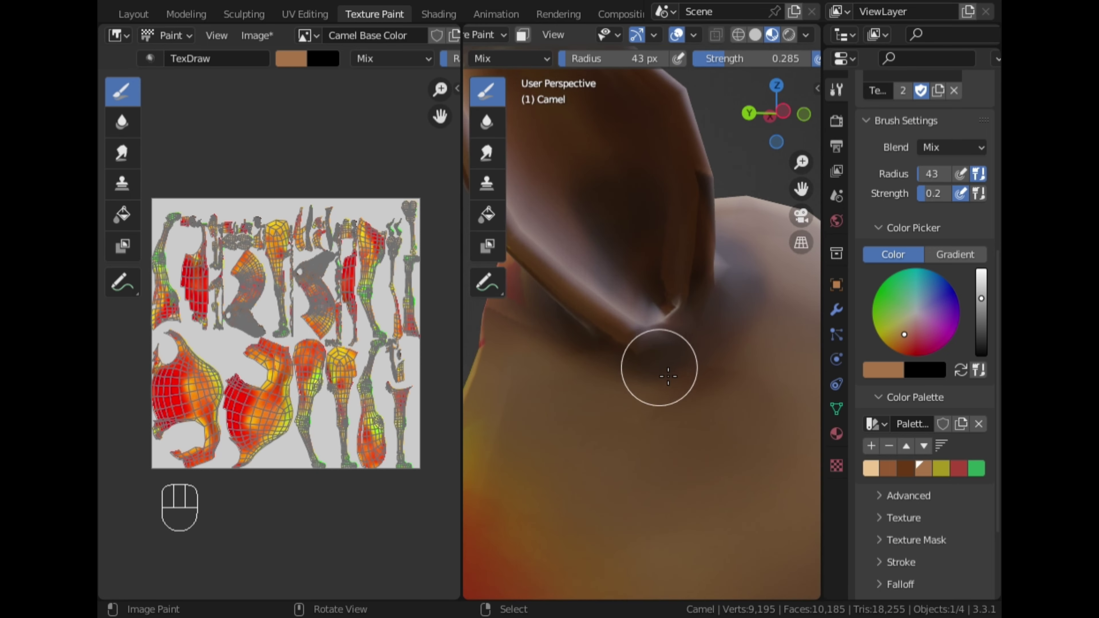
pyautogui.scroll(-6, 668, 376)
pyautogui.moveTo(668, 376); pyautogui.dragTo(774, 390, button='middle')
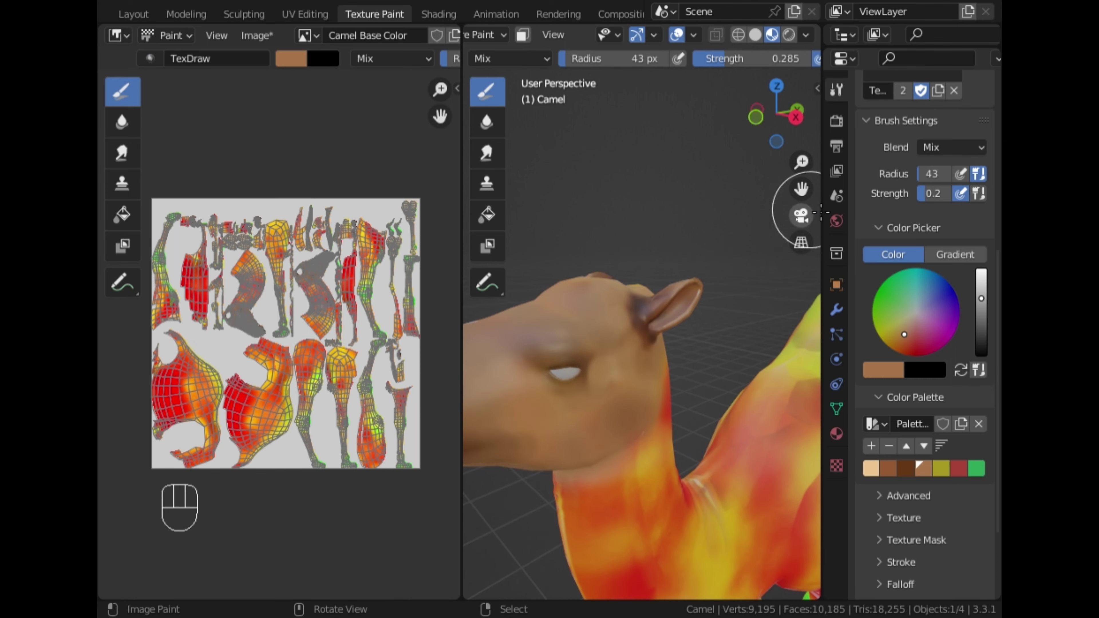
pyautogui.click(757, 118)
pyautogui.scroll(-2, 713, 181)
pyautogui.click(806, 114)
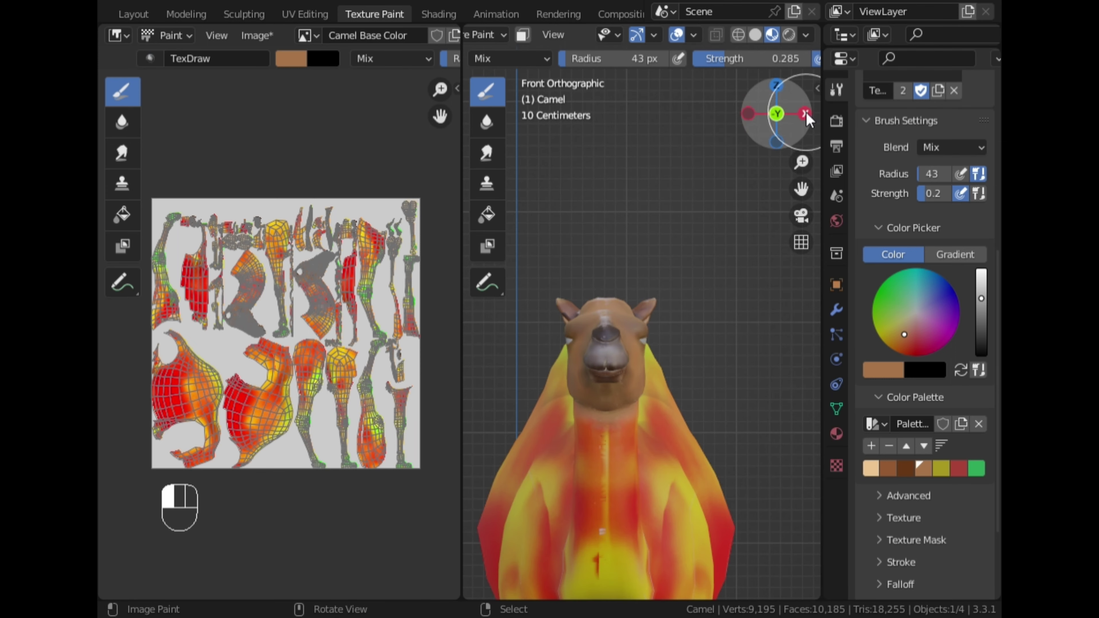
pyautogui.scroll(4, 757, 246)
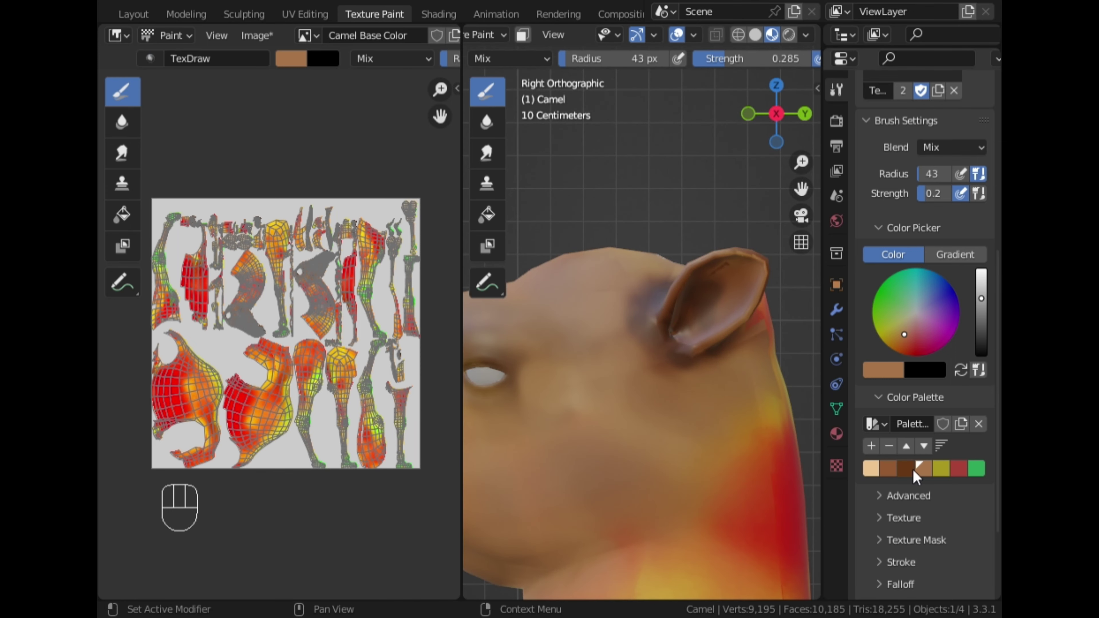
# Step: Darken the light brown brush colour in two stages and shade the skin around and below the ear base
pyautogui.click(980, 315)
pyautogui.scroll(2, 775, 405)
pyautogui.moveTo(724, 408); pyautogui.dragTo(677, 388)
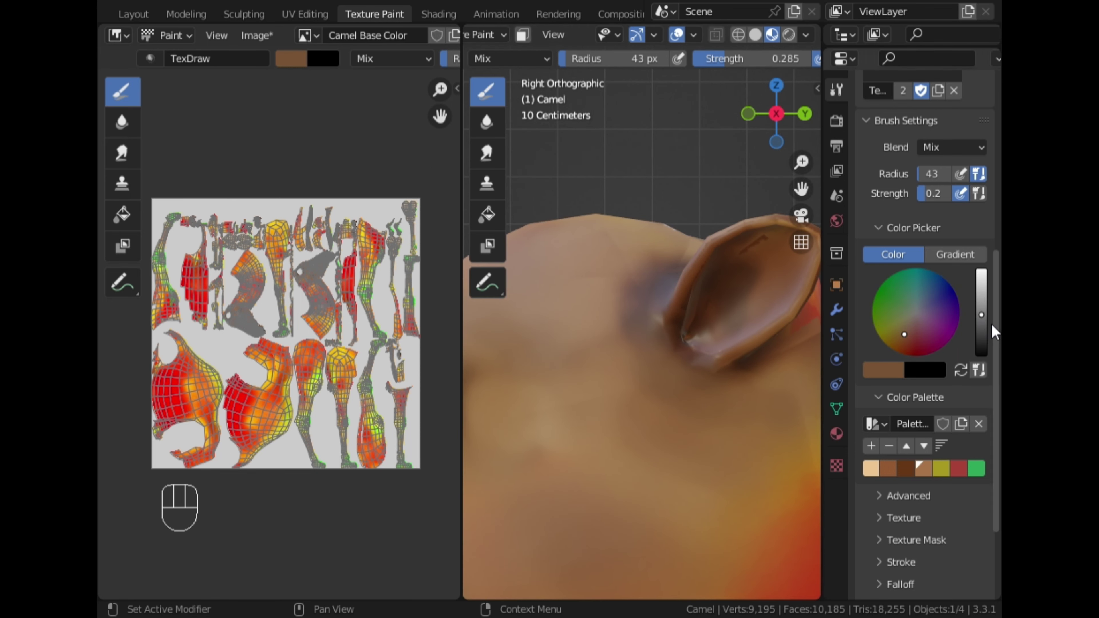
pyautogui.click(981, 330)
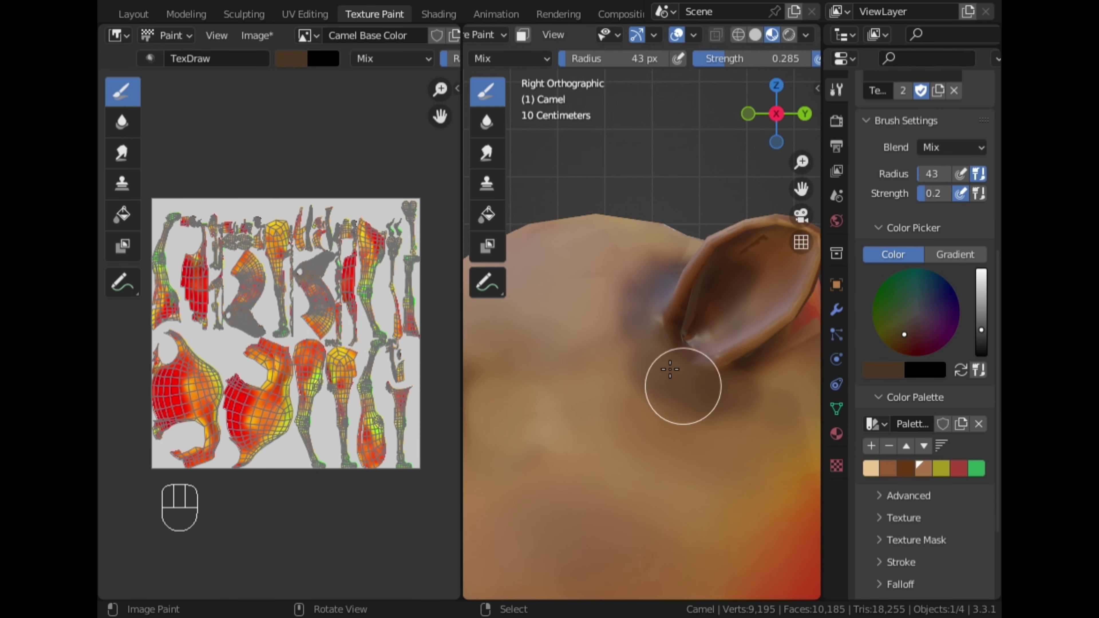
pyautogui.moveTo(675, 401)
pyautogui.mouseDown()
pyautogui.moveTo(687, 464)
pyautogui.moveTo(665, 435)
pyautogui.mouseUp()
pyautogui.scroll(-3, 742, 452)
pyautogui.click(878, 469)
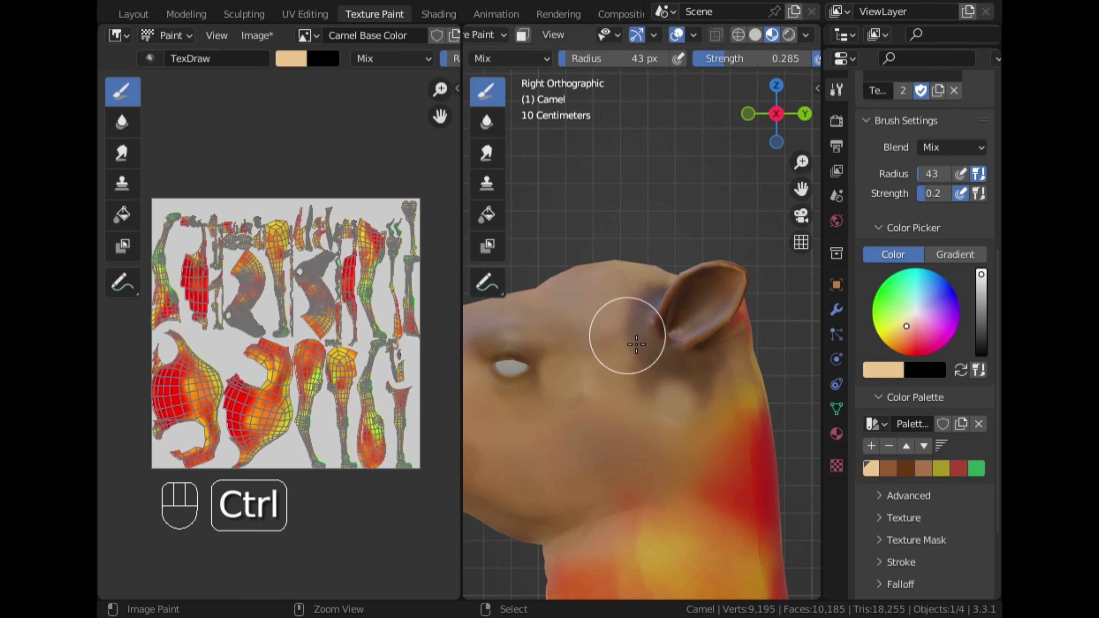
pyautogui.hotkey('ctrl', 'z')
pyautogui.hotkey('ctrl', 'z')
# Step: Darken the reddish brown palette colour and blend it below and in front of the ear, over the bluish shadow
pyautogui.click(885, 468)
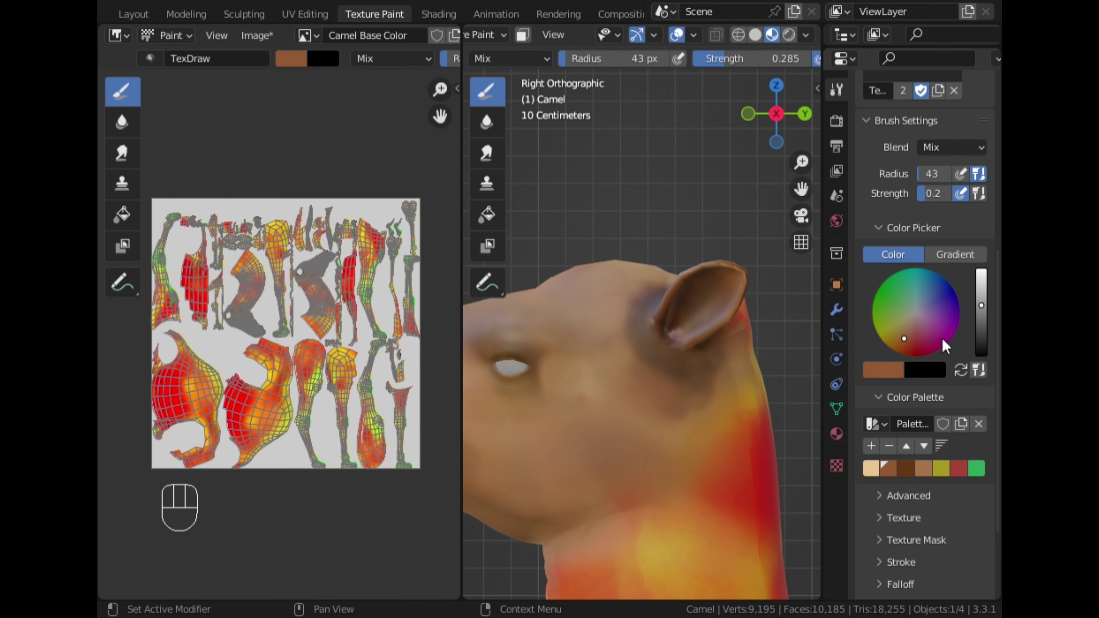
pyautogui.click(981, 319)
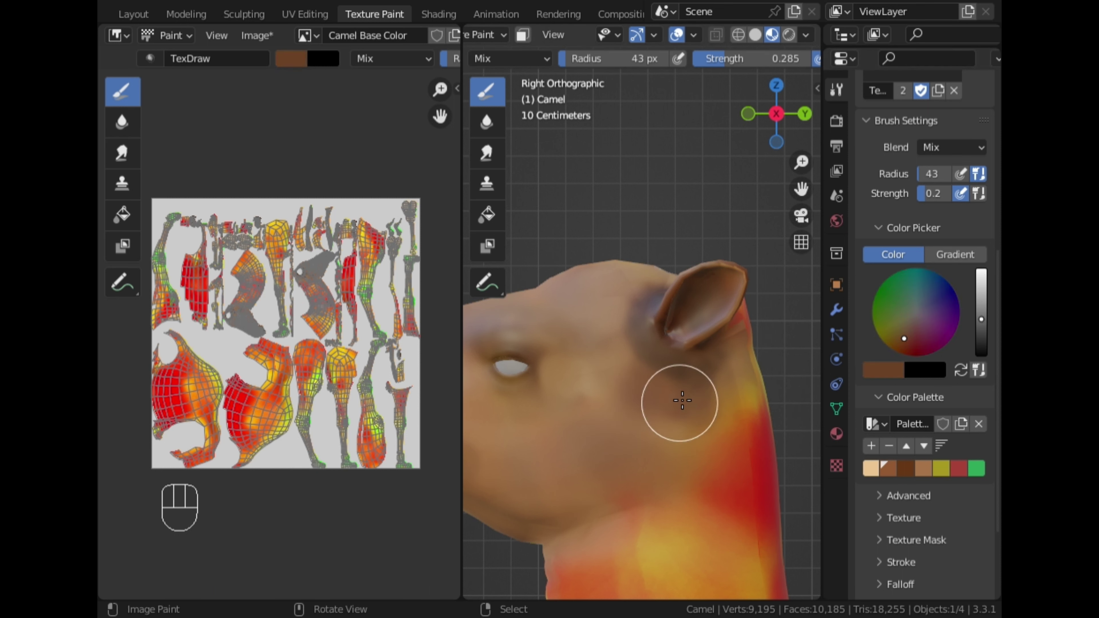
pyautogui.click(673, 406)
pyautogui.click(640, 403)
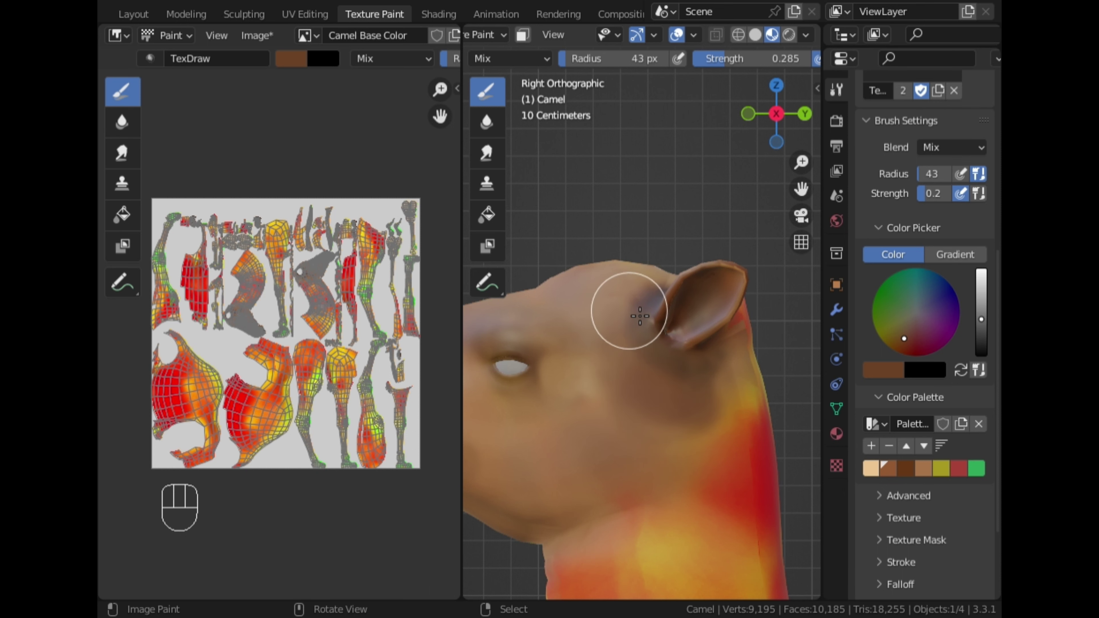
pyautogui.moveTo(633, 312)
pyautogui.mouseDown()
pyautogui.moveTo(648, 285)
pyautogui.moveTo(666, 288)
pyautogui.mouseUp()
pyautogui.moveTo(584, 299); pyautogui.dragTo(615, 303)
pyautogui.moveTo(596, 299); pyautogui.dragTo(629, 294)
# Step: Paint the darkened reddish brown over the red and yellow back of the head down to the upper neck
pyautogui.moveTo(734, 430); pyautogui.dragTo(746, 402)
pyautogui.moveTo(746, 400); pyautogui.dragTo(740, 282, button='middle')
pyautogui.moveTo(741, 282); pyautogui.dragTo(779, 415)
pyautogui.moveTo(774, 417)
pyautogui.mouseDown()
pyautogui.moveTo(777, 388)
pyautogui.moveTo(772, 432)
pyautogui.moveTo(741, 444)
pyautogui.mouseUp()
pyautogui.moveTo(742, 491)
pyautogui.mouseDown()
pyautogui.moveTo(708, 461)
pyautogui.moveTo(775, 466)
pyautogui.moveTo(762, 467)
pyautogui.mouseUp()
pyautogui.moveTo(704, 429)
pyautogui.mouseDown()
pyautogui.moveTo(692, 419)
pyautogui.moveTo(718, 466)
pyautogui.moveTo(692, 455)
pyautogui.mouseUp()
pyautogui.moveTo(746, 481); pyautogui.dragTo(769, 472)
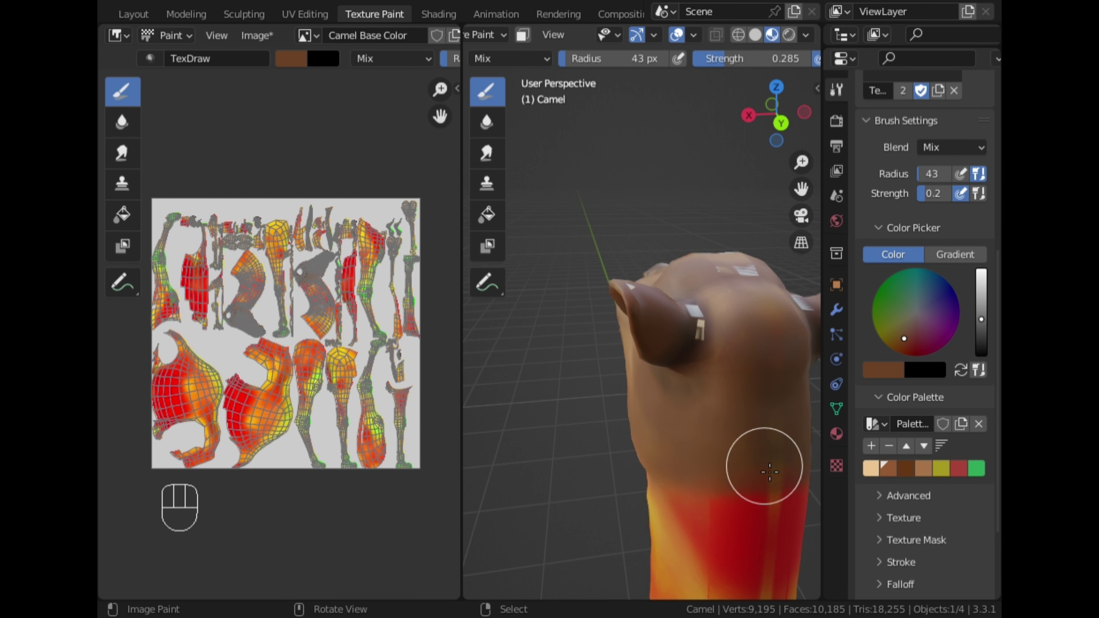
pyautogui.moveTo(735, 406)
pyautogui.mouseDown()
pyautogui.moveTo(740, 435)
pyautogui.moveTo(759, 445)
pyautogui.mouseUp()
pyautogui.moveTo(767, 451); pyautogui.dragTo(776, 455)
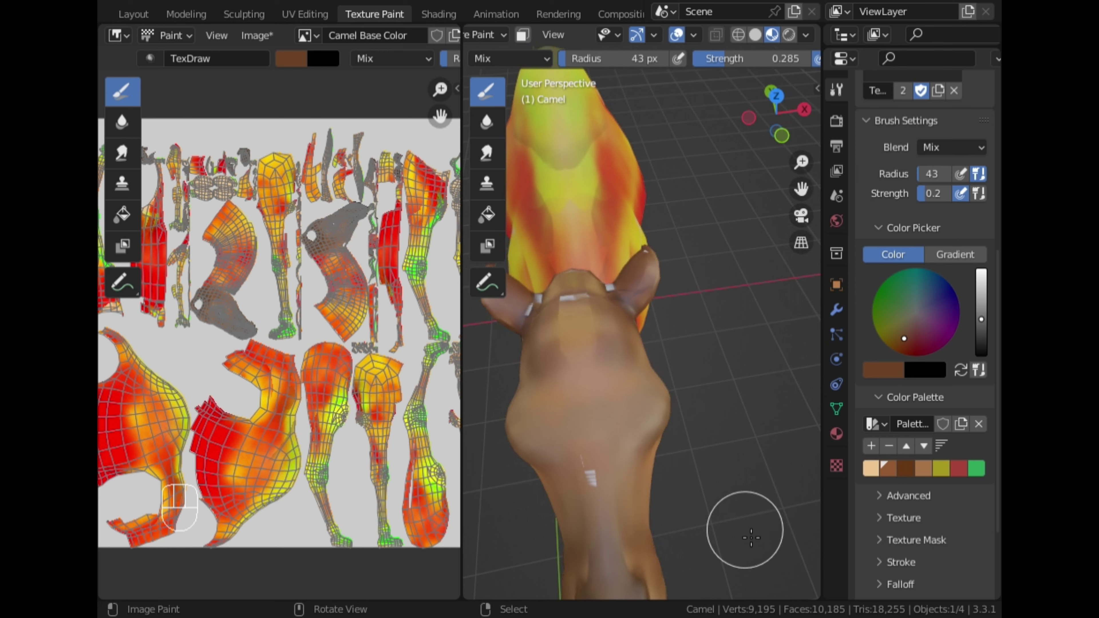
# Step: Blend the darkened reddish brown over the forehead in front of the ears
pyautogui.scroll(2, 519, 376)
pyautogui.moveTo(570, 358)
pyautogui.mouseDown()
pyautogui.moveTo(561, 363)
pyautogui.moveTo(563, 335)
pyautogui.mouseUp()
pyautogui.scroll(-4, 575, 364)
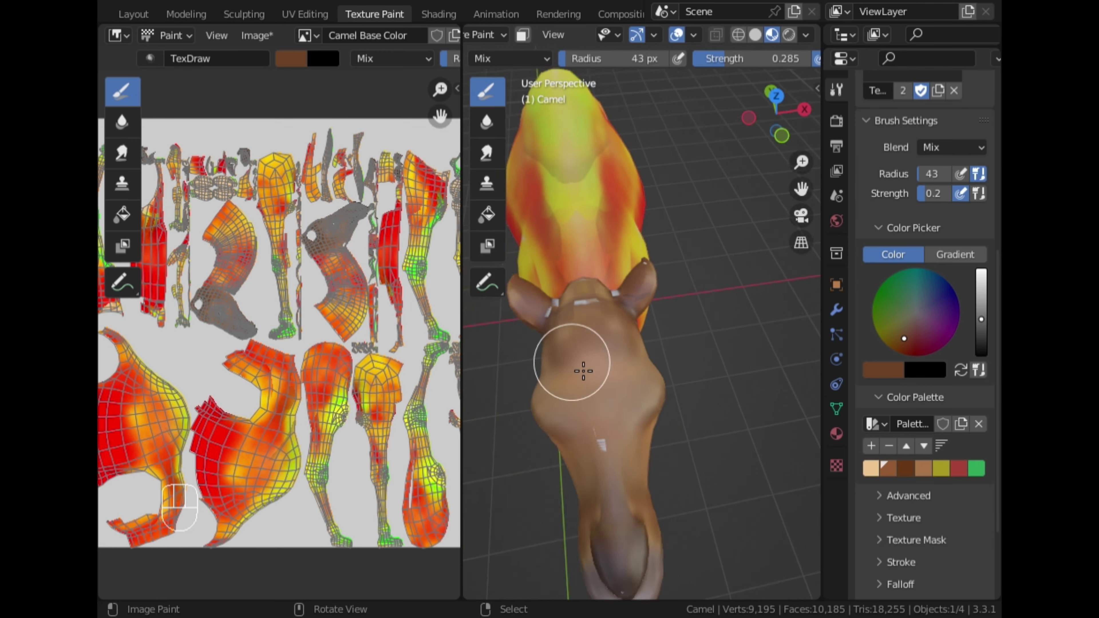
pyautogui.moveTo(581, 370); pyautogui.dragTo(662, 348, button='middle')
pyautogui.moveTo(627, 400); pyautogui.dragTo(681, 343, button='middle')
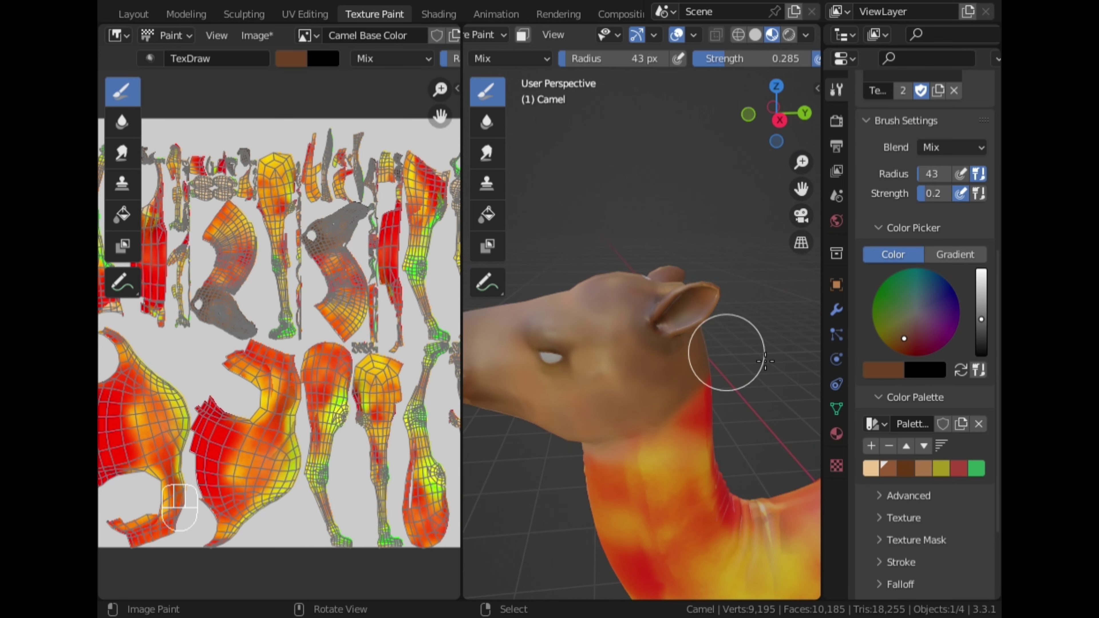
# Step: Darken the beige palette colour to a muted tan and blend it over the forehead and the area before the ear
pyautogui.click(871, 468)
pyautogui.click(980, 311)
pyautogui.moveTo(977, 310); pyautogui.dragTo(980, 299)
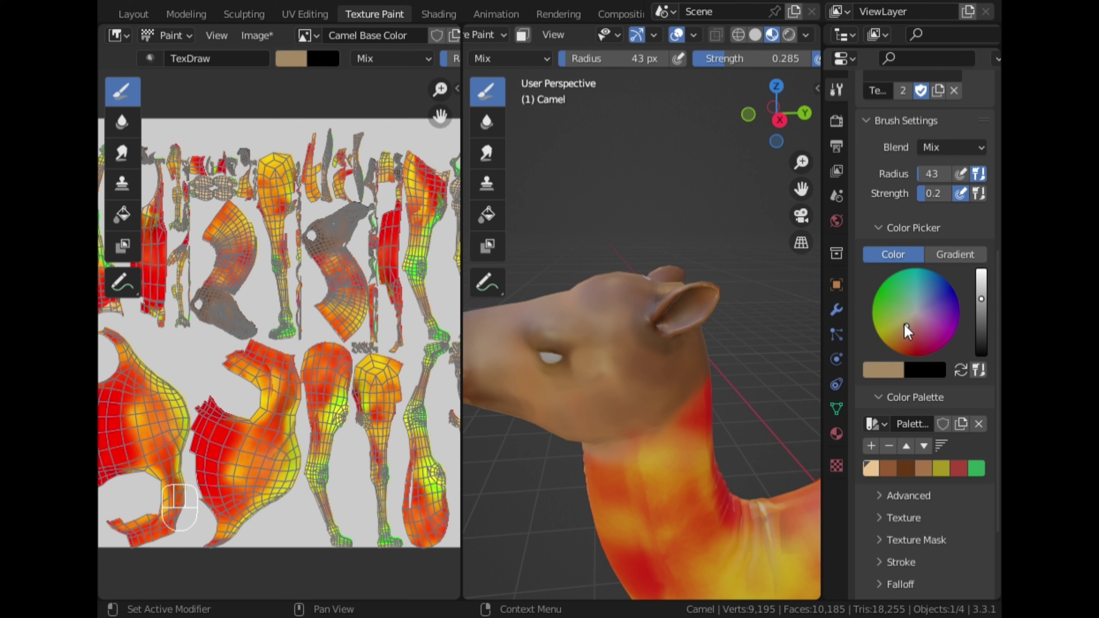
pyautogui.moveTo(625, 351); pyautogui.dragTo(650, 356, button='middle')
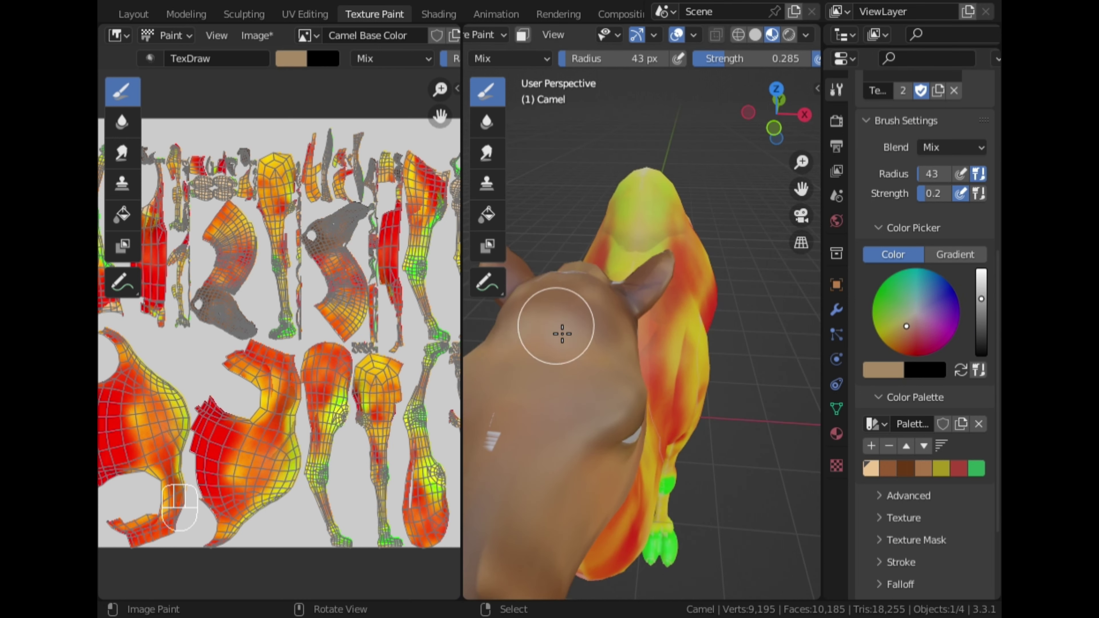
pyautogui.moveTo(565, 313); pyautogui.dragTo(594, 308)
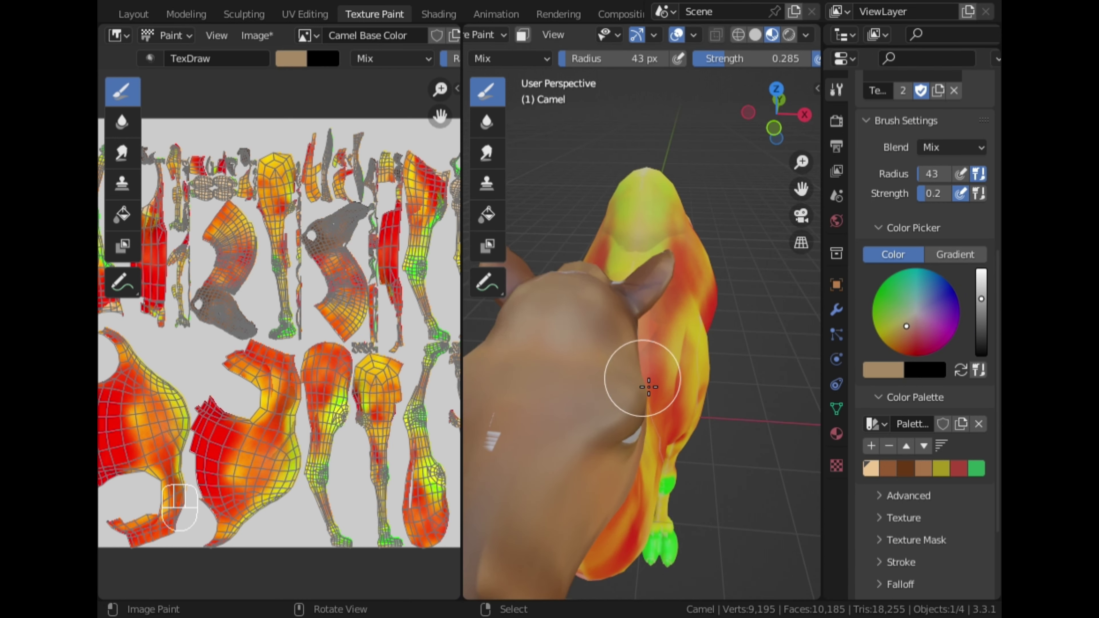
pyautogui.moveTo(648, 387); pyautogui.dragTo(567, 350, button='middle')
pyautogui.moveTo(609, 323); pyautogui.dragTo(647, 381)
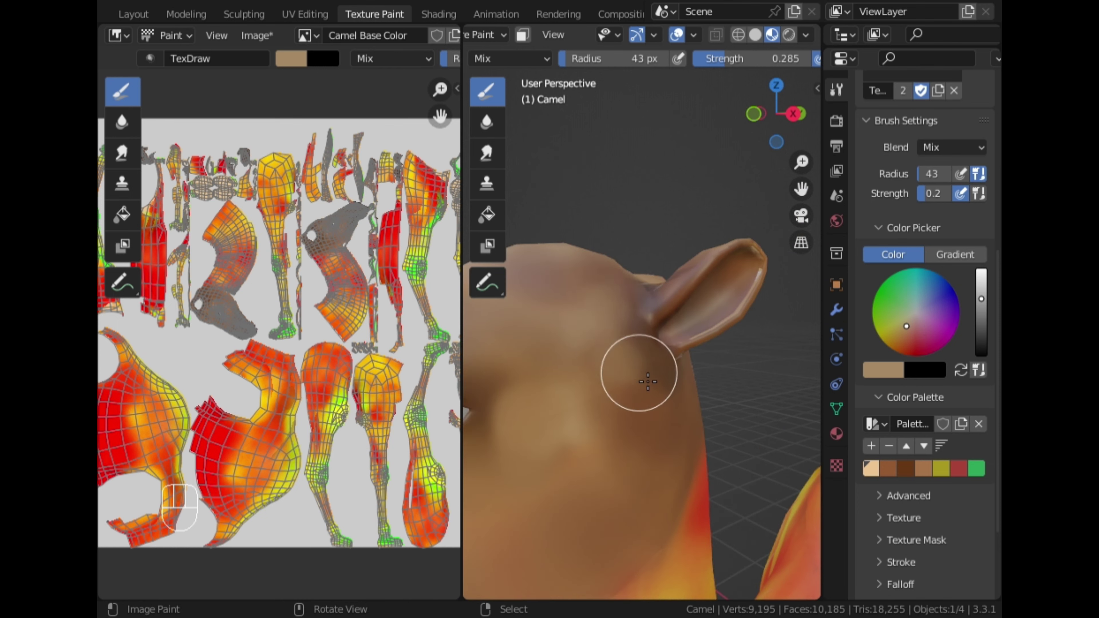
# Step: Smooth the blended tones in front of the ear with the Soften brush at strength 1.000
pyautogui.moveTo(731, 358); pyautogui.dragTo(623, 347, button='middle')
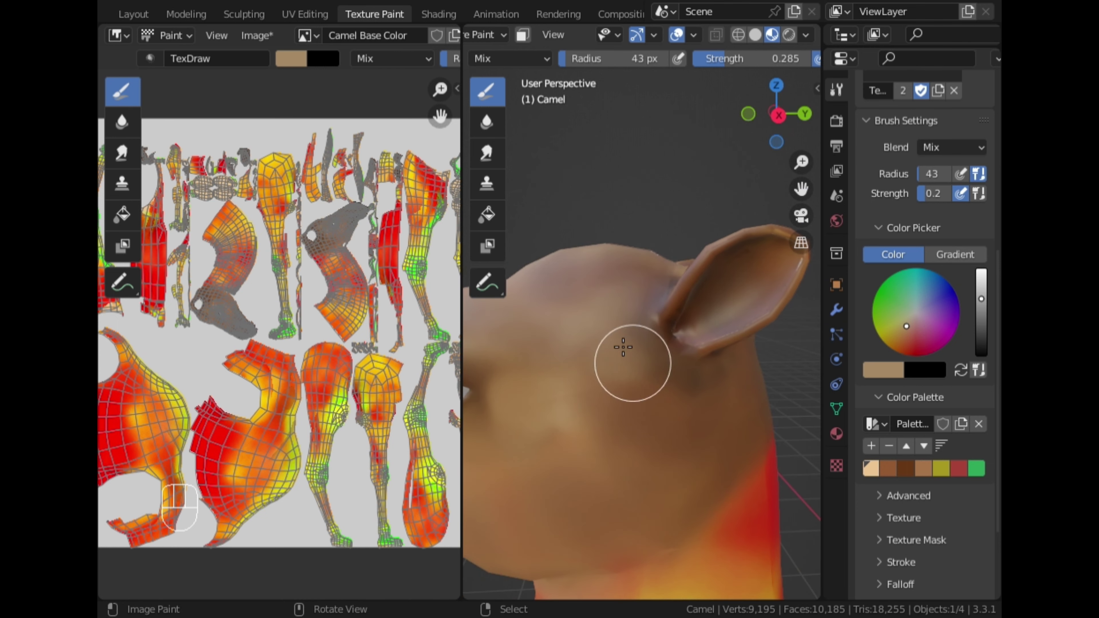
pyautogui.click(489, 126)
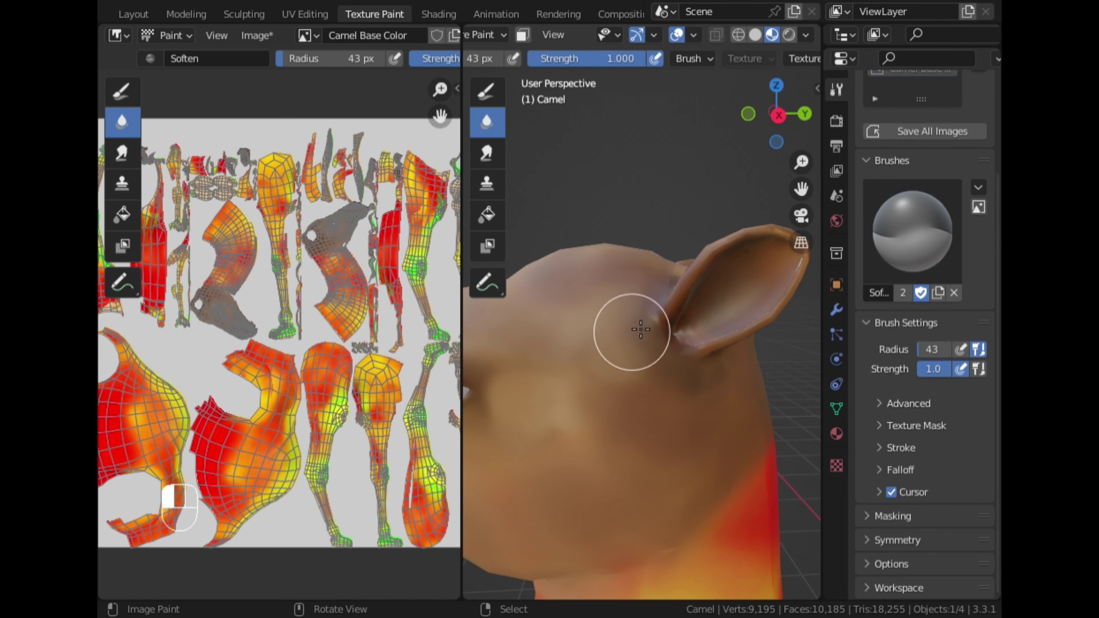
pyautogui.scroll(-3, 706, 517)
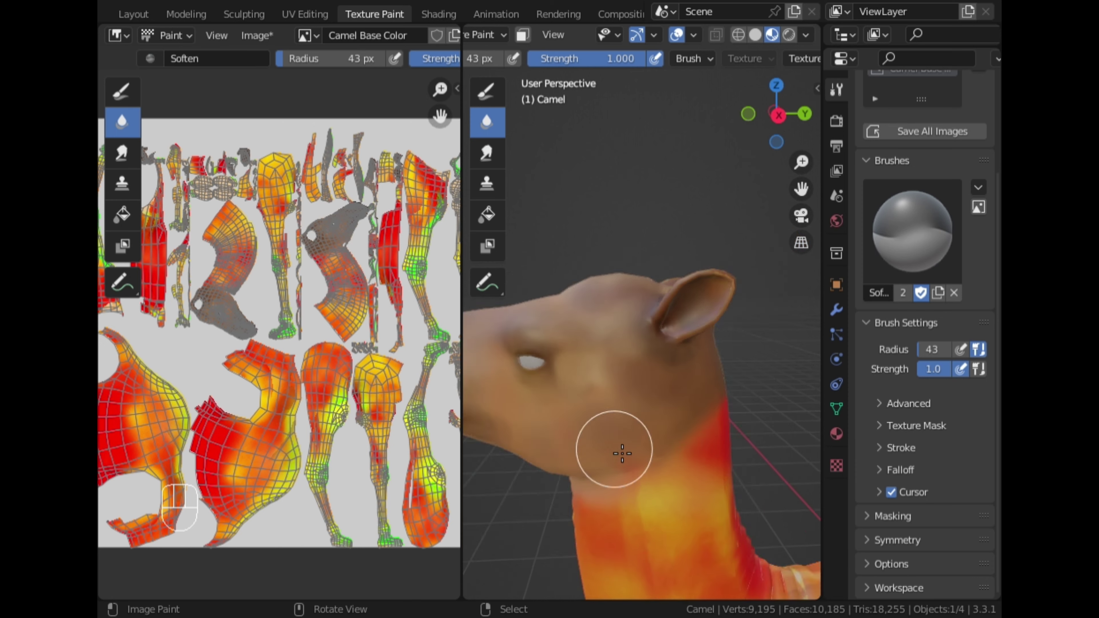
pyautogui.moveTo(613, 454); pyautogui.dragTo(615, 414, button='middle')
pyautogui.moveTo(804, 193); pyautogui.dragTo(891, 126)
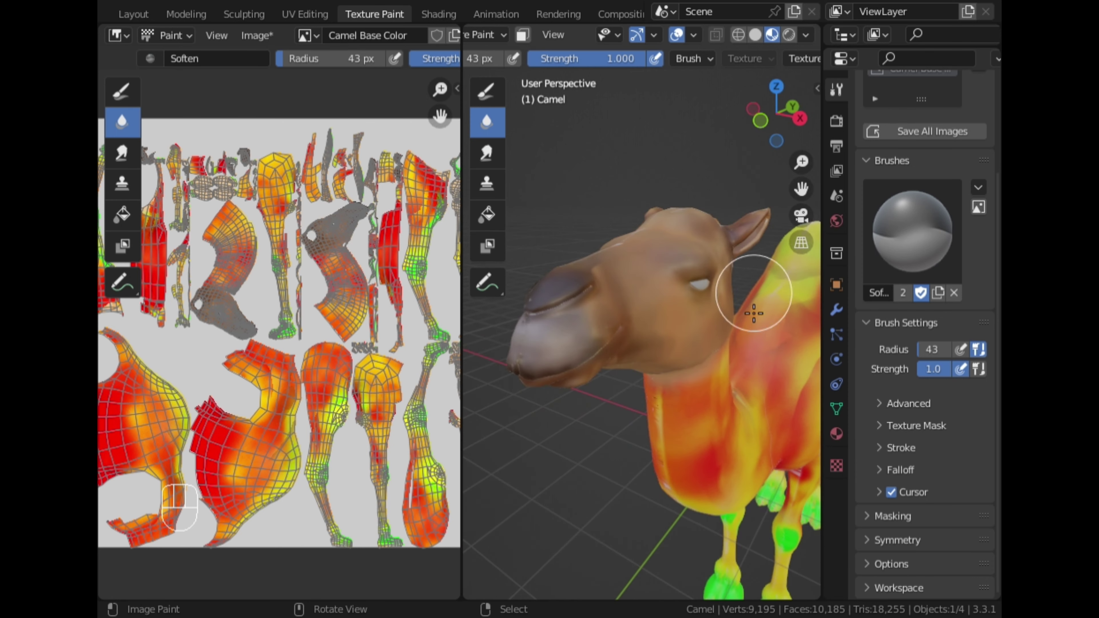
pyautogui.moveTo(751, 315); pyautogui.dragTo(649, 372, button='middle')
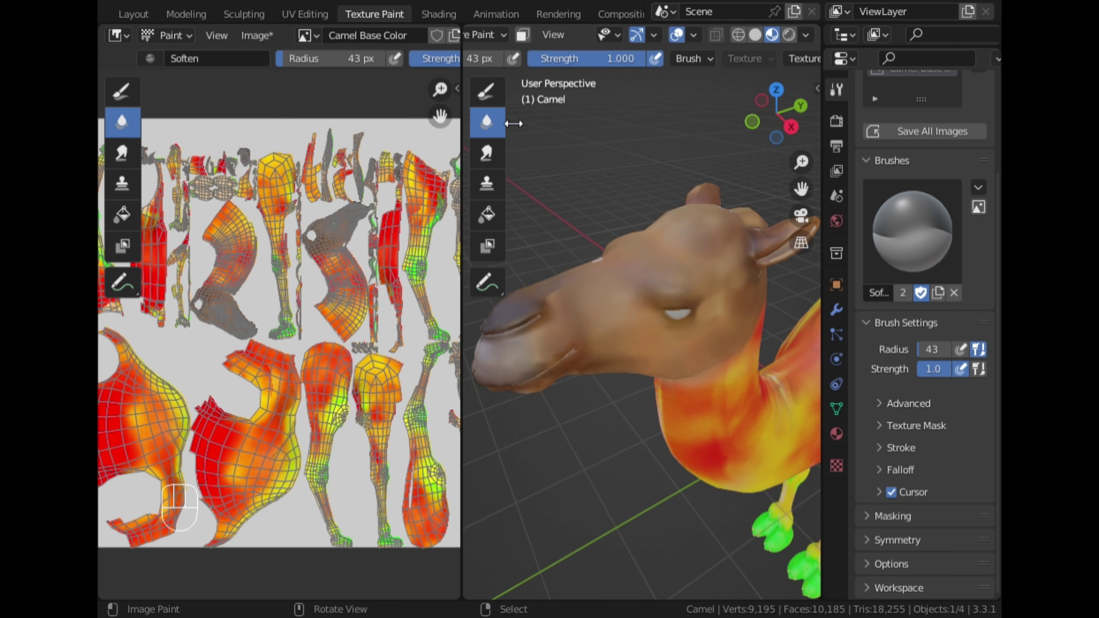
# Step: Darken the dark brown palette colour in two stages and paint it with the Draw brush along the nostril slit
pyautogui.click(487, 91)
pyautogui.scroll(-5, 913, 502)
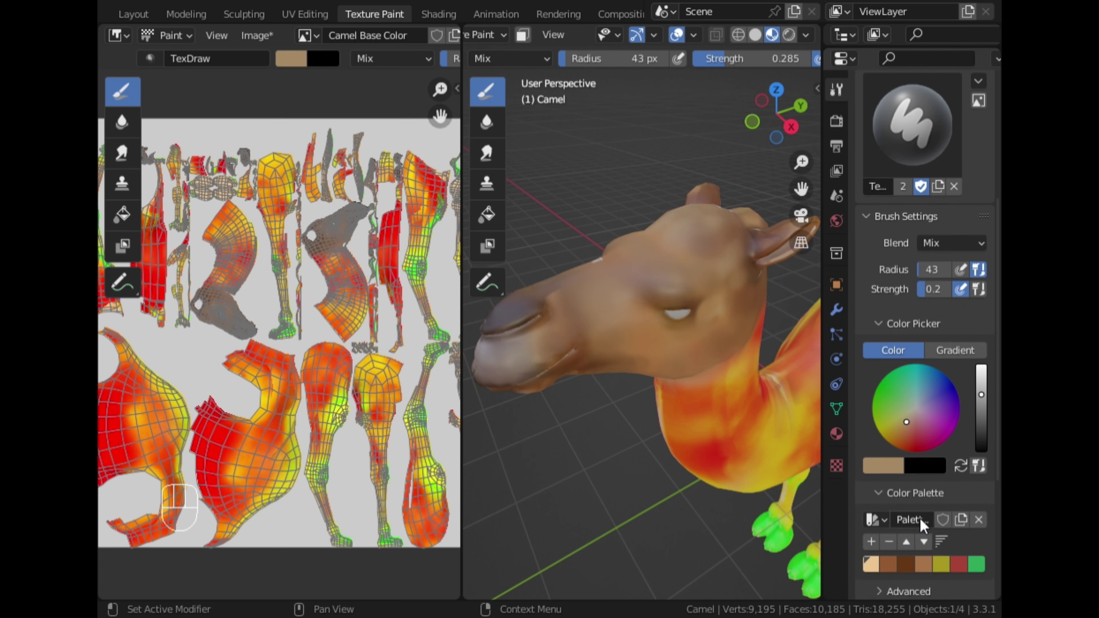
pyautogui.scroll(-3, 921, 526)
pyautogui.click(905, 496)
pyautogui.scroll(2, 567, 417)
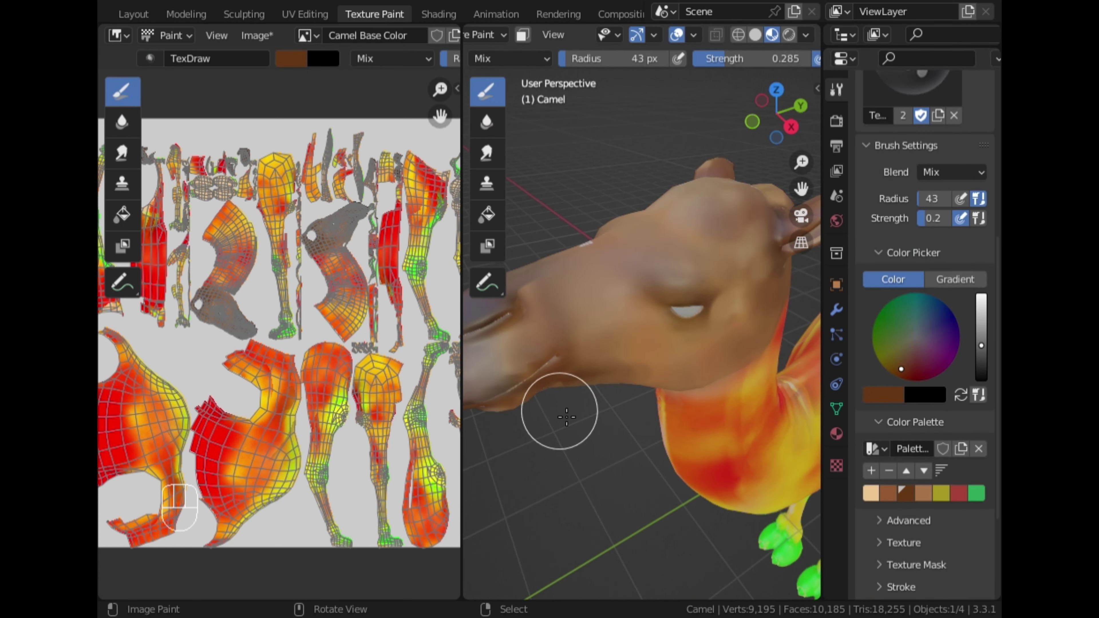
pyautogui.moveTo(802, 190); pyautogui.dragTo(939, 182)
pyautogui.scroll(2, 677, 300)
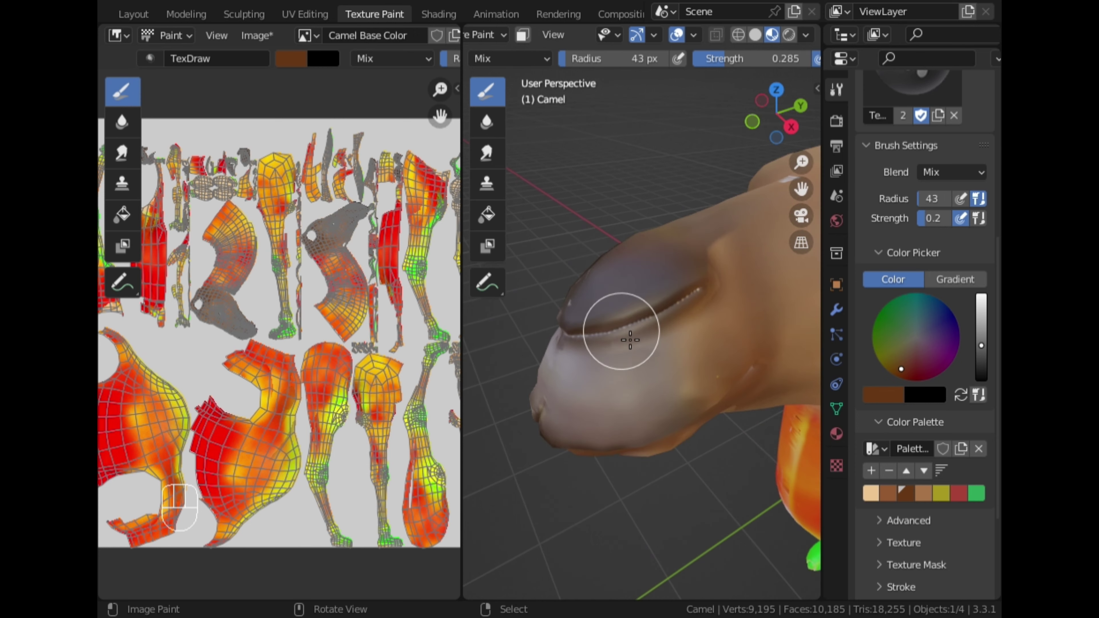
pyautogui.moveTo(633, 341); pyautogui.dragTo(590, 330, button='middle')
pyautogui.click(980, 362)
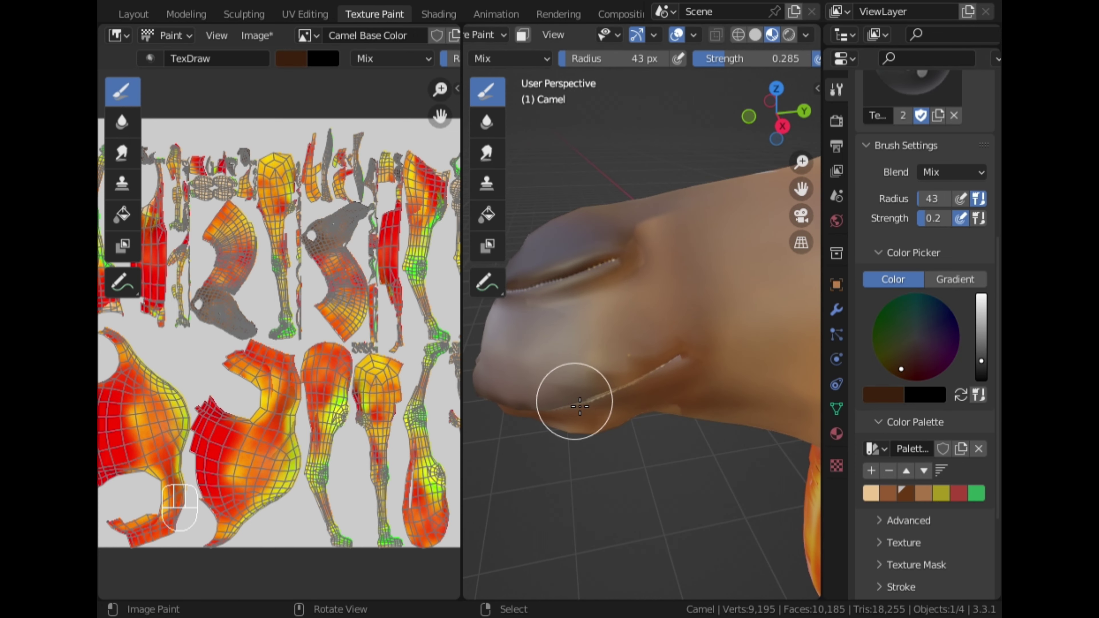
pyautogui.moveTo(571, 400); pyautogui.dragTo(623, 407, button='middle')
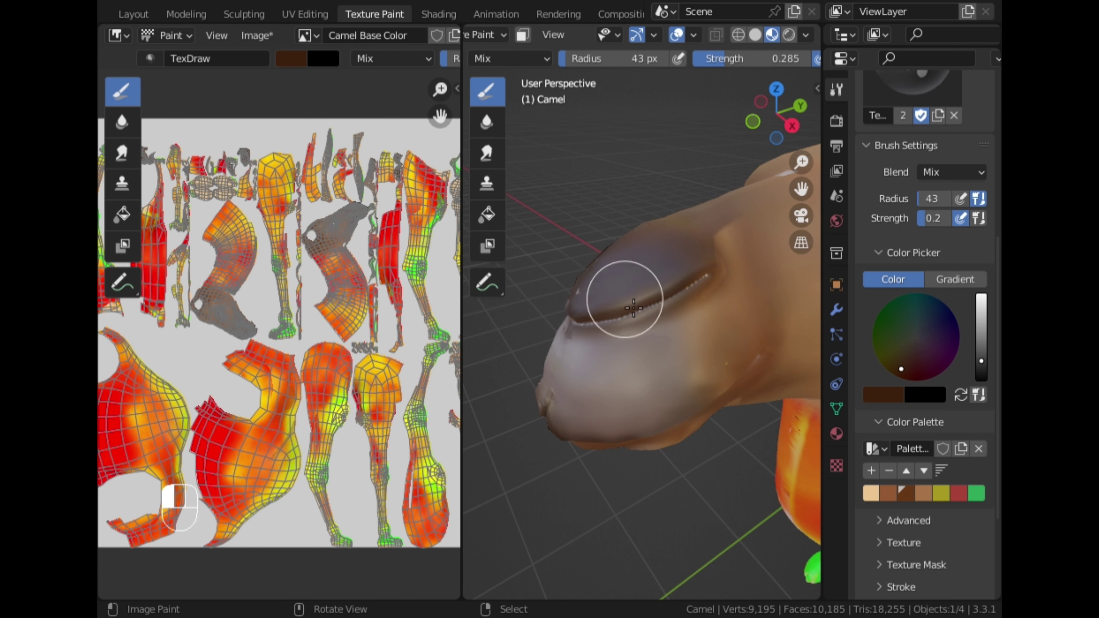
pyautogui.moveTo(614, 300)
pyautogui.mouseDown()
pyautogui.moveTo(675, 274)
pyautogui.moveTo(650, 313)
pyautogui.mouseUp()
pyautogui.moveTo(702, 287); pyautogui.dragTo(638, 319)
pyautogui.moveTo(980, 360); pyautogui.dragTo(981, 374)
pyautogui.moveTo(575, 303); pyautogui.dragTo(687, 295)
# Step: Lighten the dark brown and blend it around the corner of the mouth
pyautogui.moveTo(693, 330); pyautogui.dragTo(715, 349, button='middle')
pyautogui.moveTo(980, 374); pyautogui.dragTo(980, 344)
pyautogui.moveTo(686, 400)
pyautogui.mouseDown()
pyautogui.moveTo(642, 381)
pyautogui.moveTo(711, 385)
pyautogui.moveTo(687, 373)
pyautogui.moveTo(733, 369)
pyautogui.mouseUp()
# Step: Darken the brown again and paint it along the mouth line from the corner towards the front of the lips
pyautogui.moveTo(734, 368); pyautogui.dragTo(662, 321, button='middle')
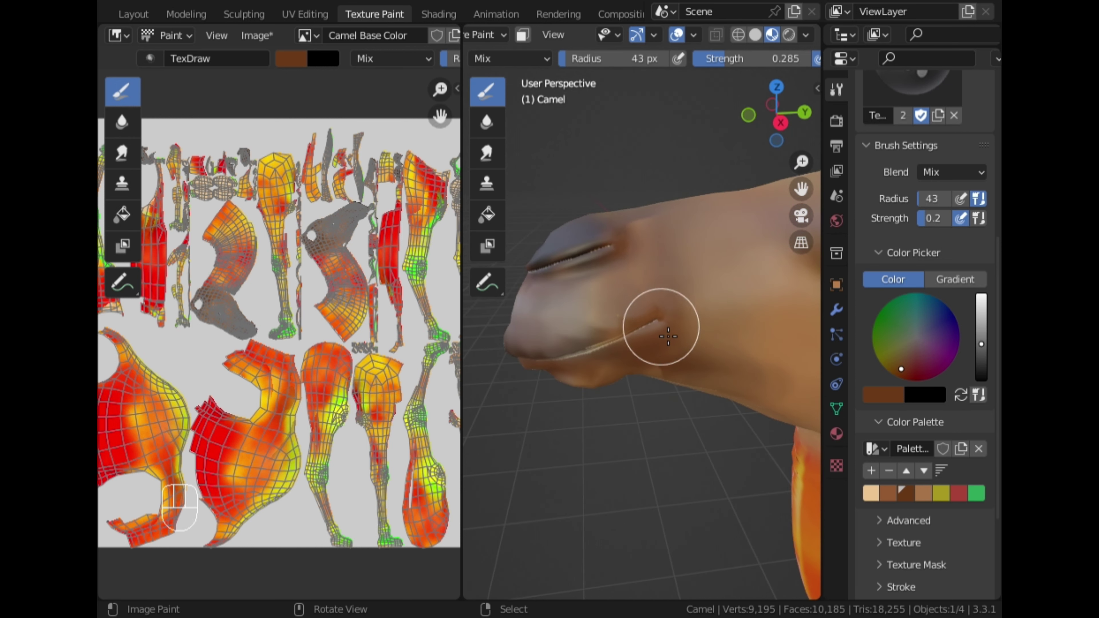
pyautogui.click(981, 358)
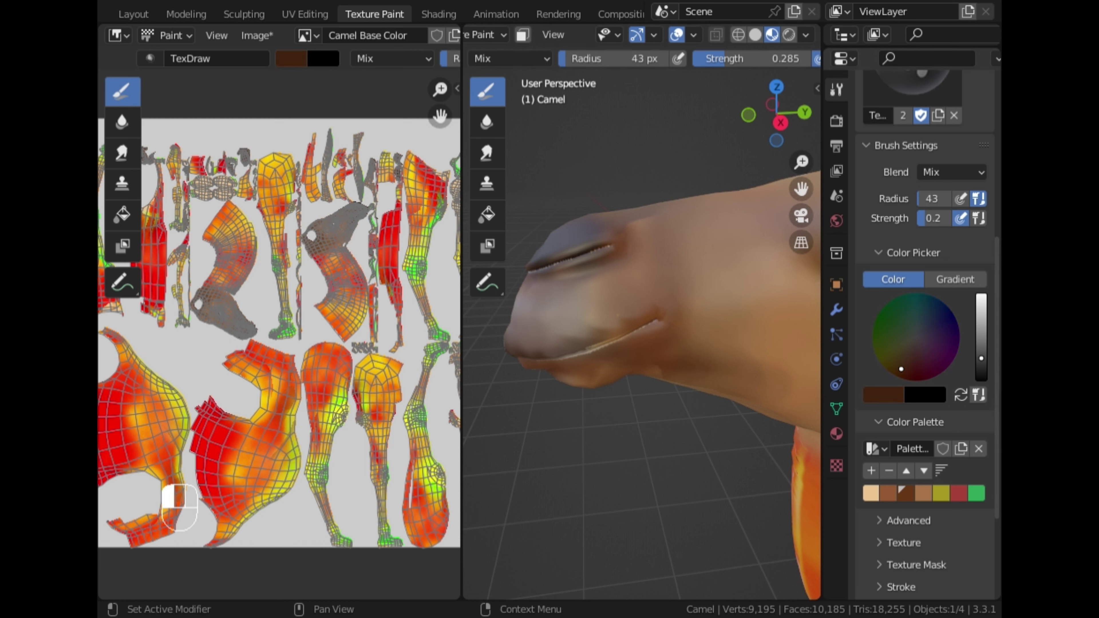
pyautogui.scroll(2, 694, 366)
pyautogui.moveTo(657, 319)
pyautogui.mouseDown()
pyautogui.moveTo(671, 327)
pyautogui.moveTo(613, 336)
pyautogui.moveTo(633, 323)
pyautogui.moveTo(588, 343)
pyautogui.moveTo(656, 320)
pyautogui.moveTo(581, 362)
pyautogui.moveTo(617, 345)
pyautogui.moveTo(561, 323)
pyautogui.moveTo(524, 336)
pyautogui.moveTo(505, 365)
pyautogui.moveTo(580, 374)
pyautogui.mouseUp()
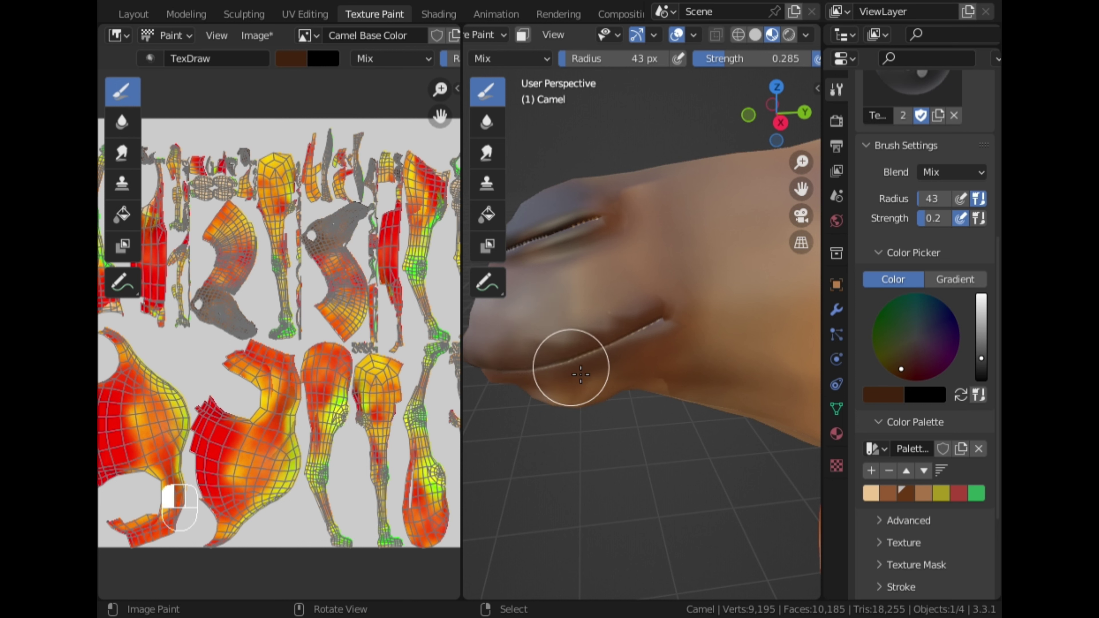
# Step: Darken the beige palette colour to a muted grey-brown and blend it over the cheek and jaw behind the mouth
pyautogui.moveTo(642, 322); pyautogui.dragTo(632, 299, button='middle')
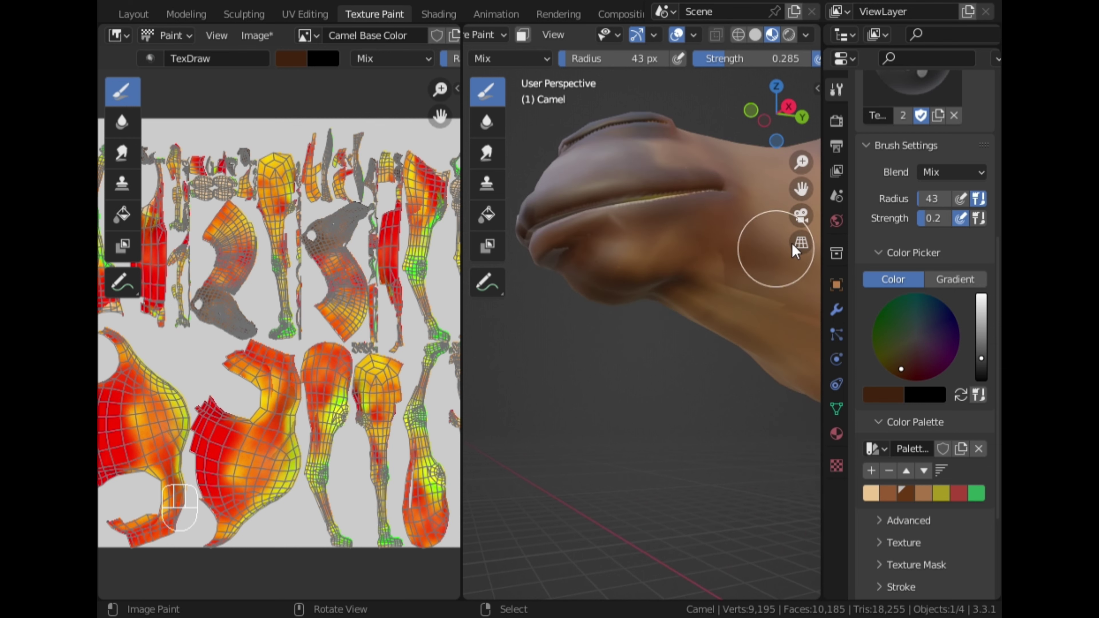
pyautogui.moveTo(797, 199); pyautogui.dragTo(881, 374)
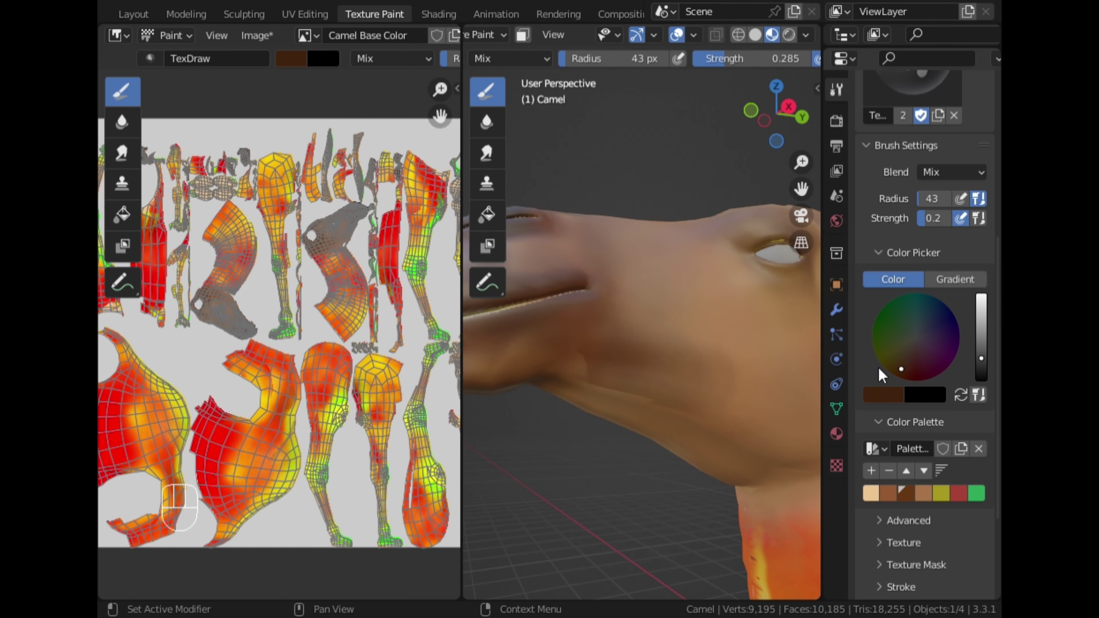
pyautogui.click(871, 488)
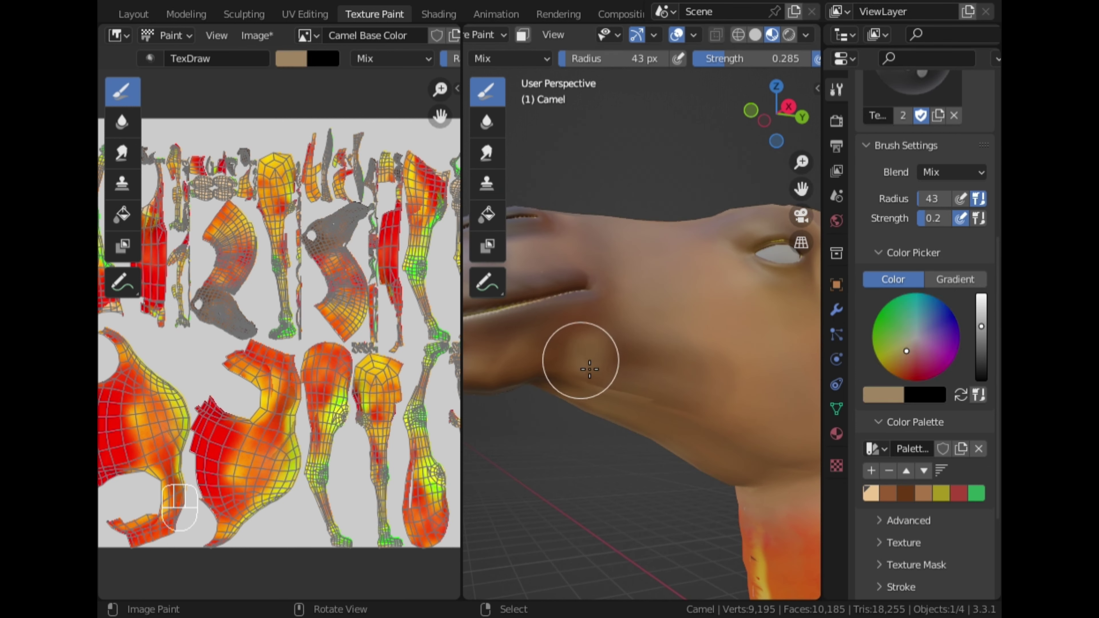
pyautogui.click(979, 342)
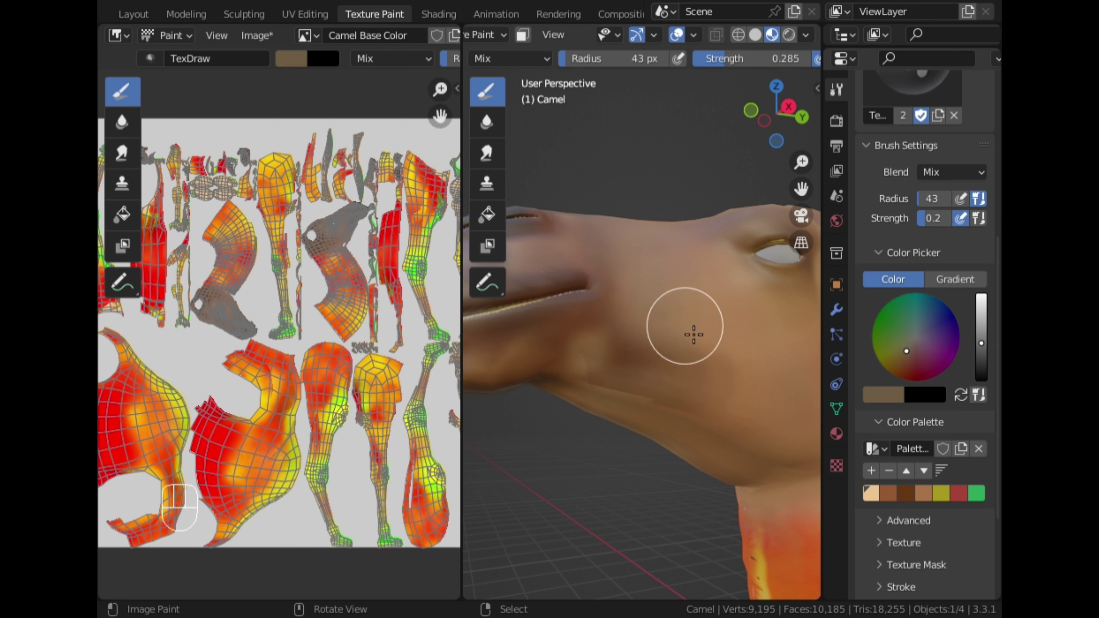
pyautogui.hotkey('ctrl', 'z')
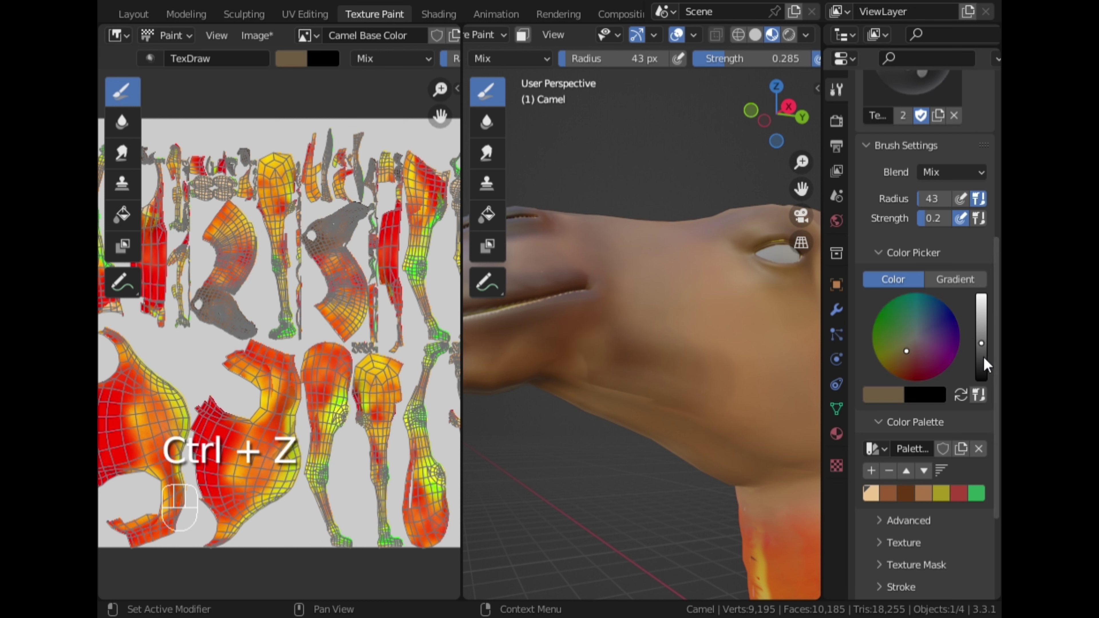
pyautogui.moveTo(983, 358); pyautogui.dragTo(981, 347)
pyautogui.moveTo(604, 346)
pyautogui.mouseDown()
pyautogui.moveTo(581, 377)
pyautogui.moveTo(589, 367)
pyautogui.moveTo(554, 373)
pyautogui.moveTo(589, 392)
pyautogui.moveTo(577, 393)
pyautogui.moveTo(610, 359)
pyautogui.moveTo(668, 368)
pyautogui.moveTo(625, 314)
pyautogui.moveTo(733, 400)
pyautogui.moveTo(755, 365)
pyautogui.moveTo(748, 353)
pyautogui.moveTo(719, 376)
pyautogui.mouseUp()
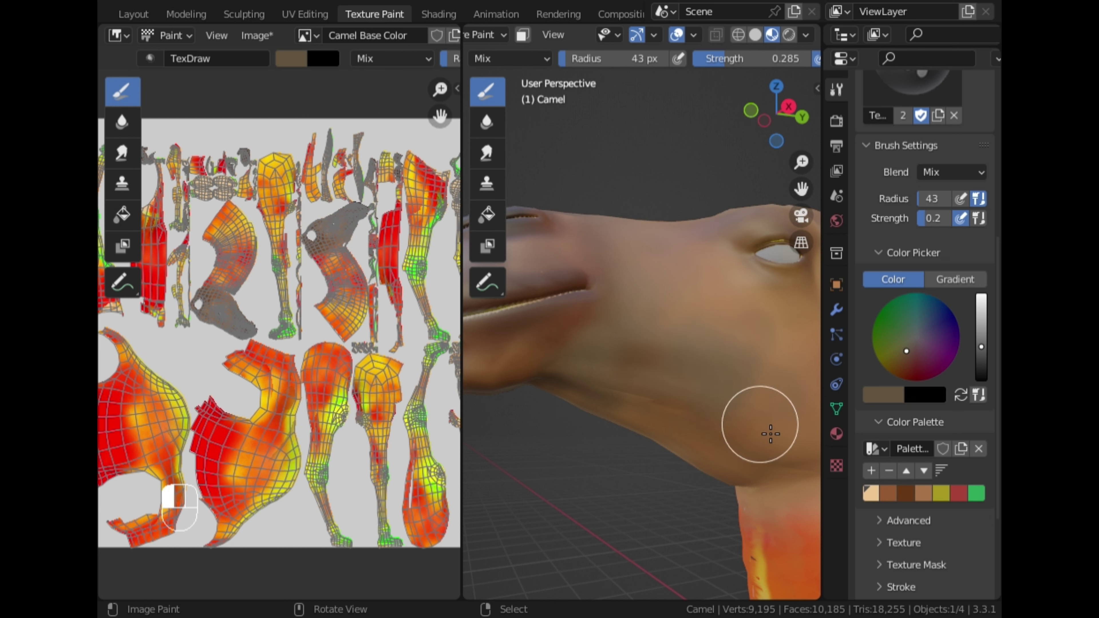
pyautogui.moveTo(771, 434); pyautogui.dragTo(692, 417)
# Step: Blend the light brown palette colour over the greyish patch on the jaw and lower cheek
pyautogui.click(919, 495)
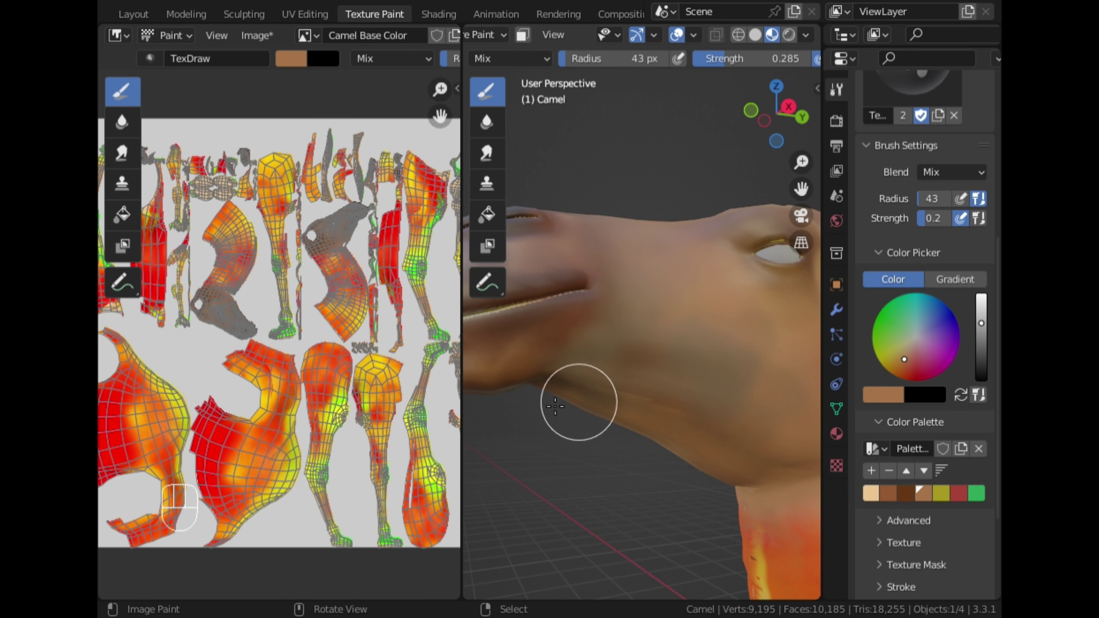
pyautogui.moveTo(677, 434)
pyautogui.mouseDown()
pyautogui.moveTo(674, 414)
pyautogui.moveTo(723, 425)
pyautogui.moveTo(727, 437)
pyautogui.mouseUp()
pyautogui.scroll(-2, 726, 437)
pyautogui.moveTo(724, 436); pyautogui.dragTo(672, 452, button='middle')
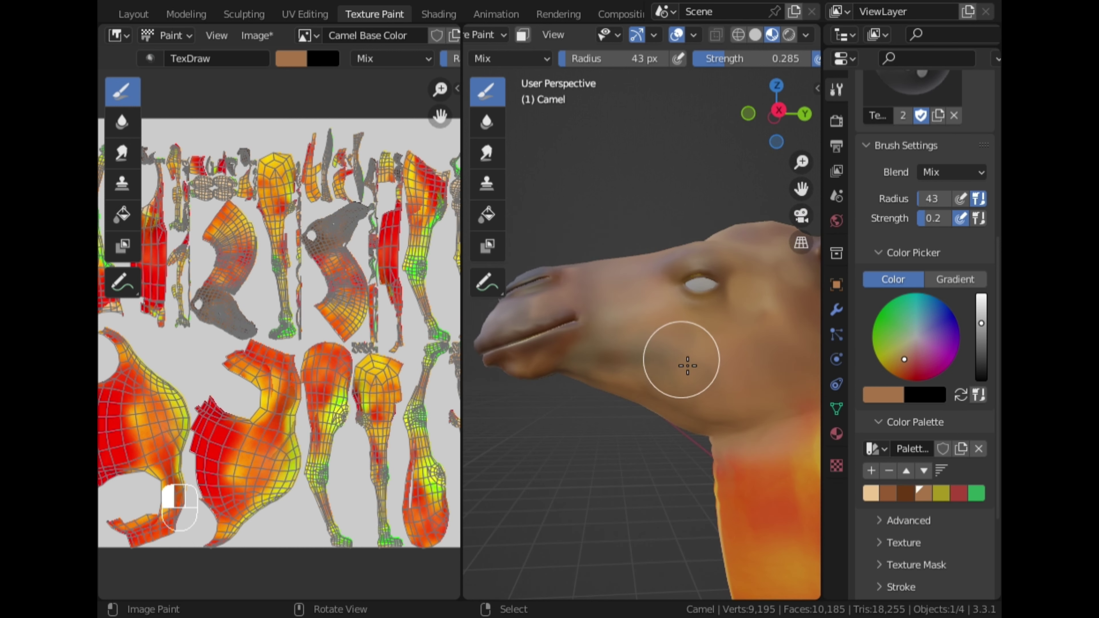
# Step: Darken the beige palette colour to a deep grey-brown and shade along the lower jaw to its rear edge
pyautogui.click(866, 495)
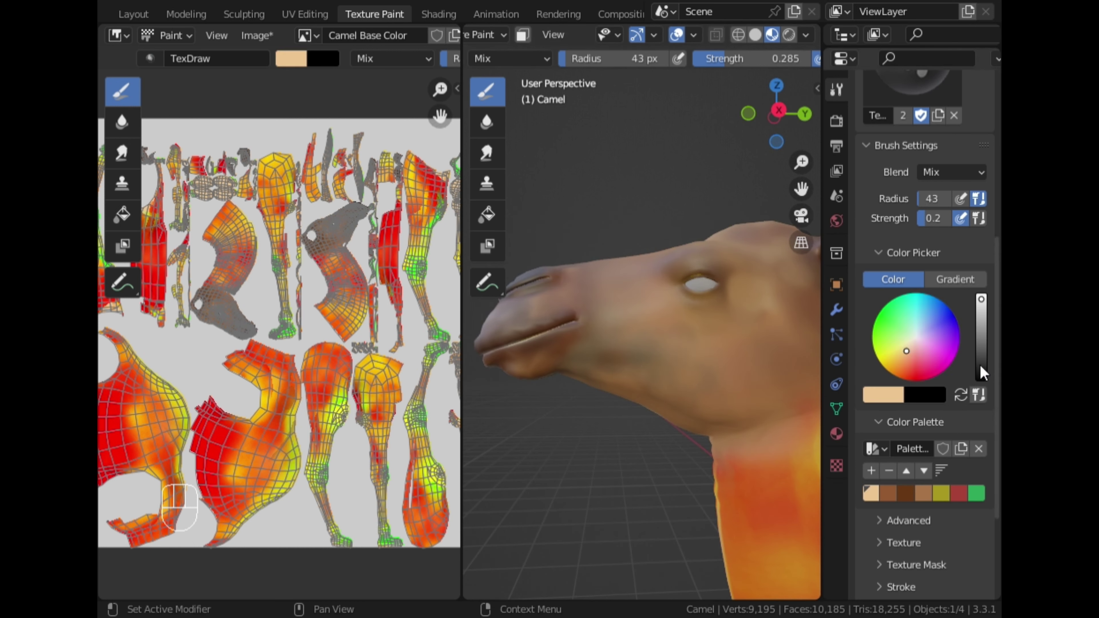
pyautogui.moveTo(980, 363); pyautogui.dragTo(980, 350)
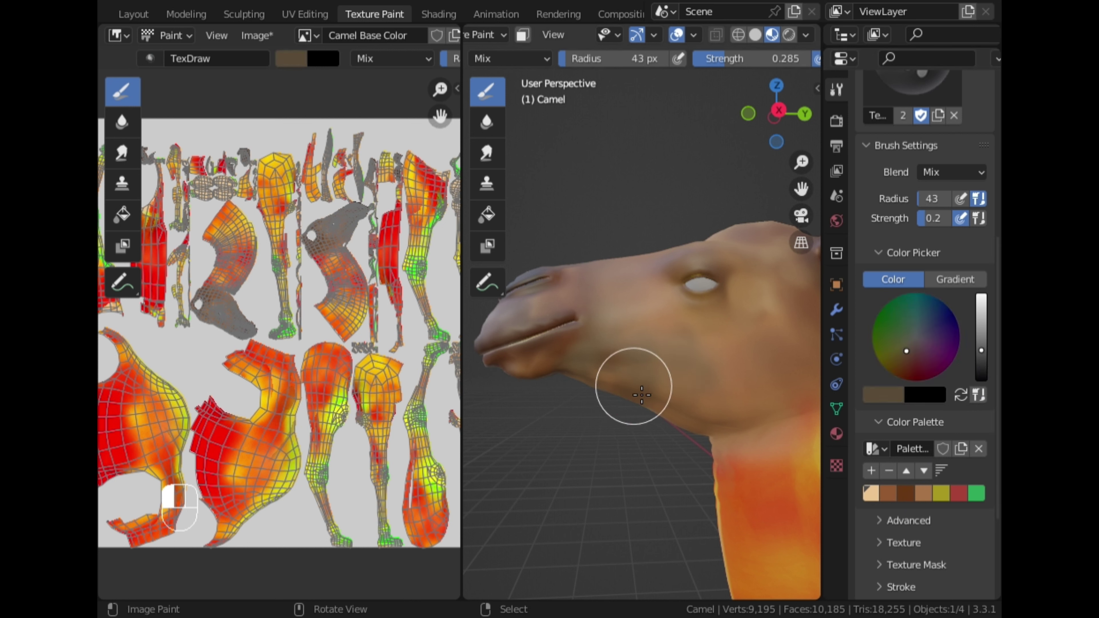
pyautogui.moveTo(640, 389)
pyautogui.mouseDown()
pyautogui.moveTo(735, 415)
pyautogui.moveTo(751, 405)
pyautogui.moveTo(767, 419)
pyautogui.moveTo(802, 389)
pyautogui.mouseUp()
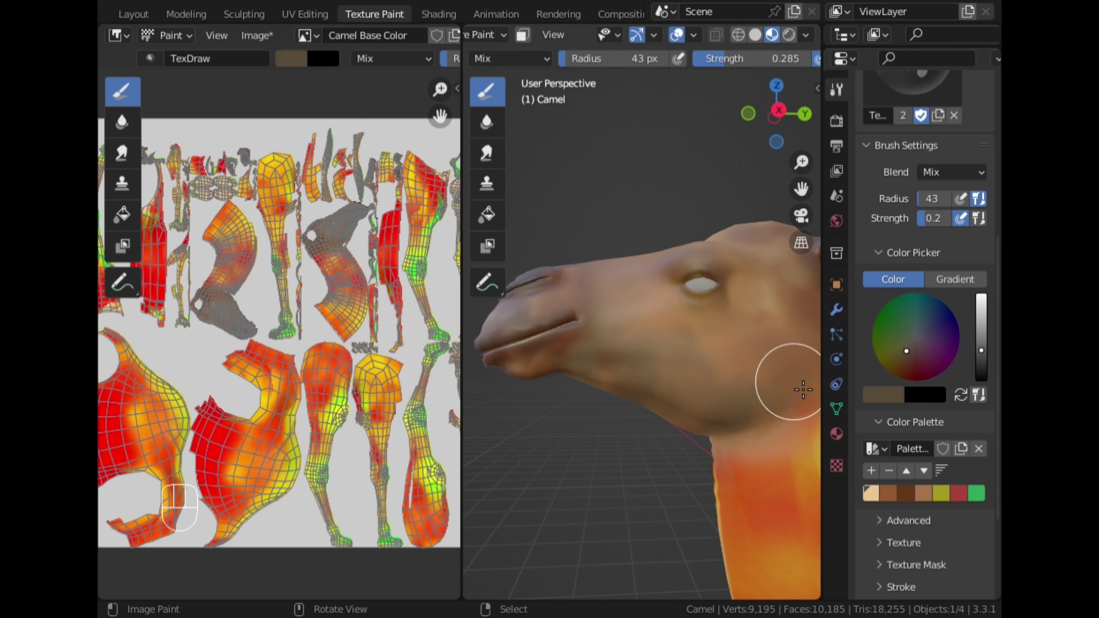
# Step: Shade the underside of the jaw and the rear cheek up towards the ear with the deep grey-brown
pyautogui.moveTo(801, 189); pyautogui.dragTo(800, 216)
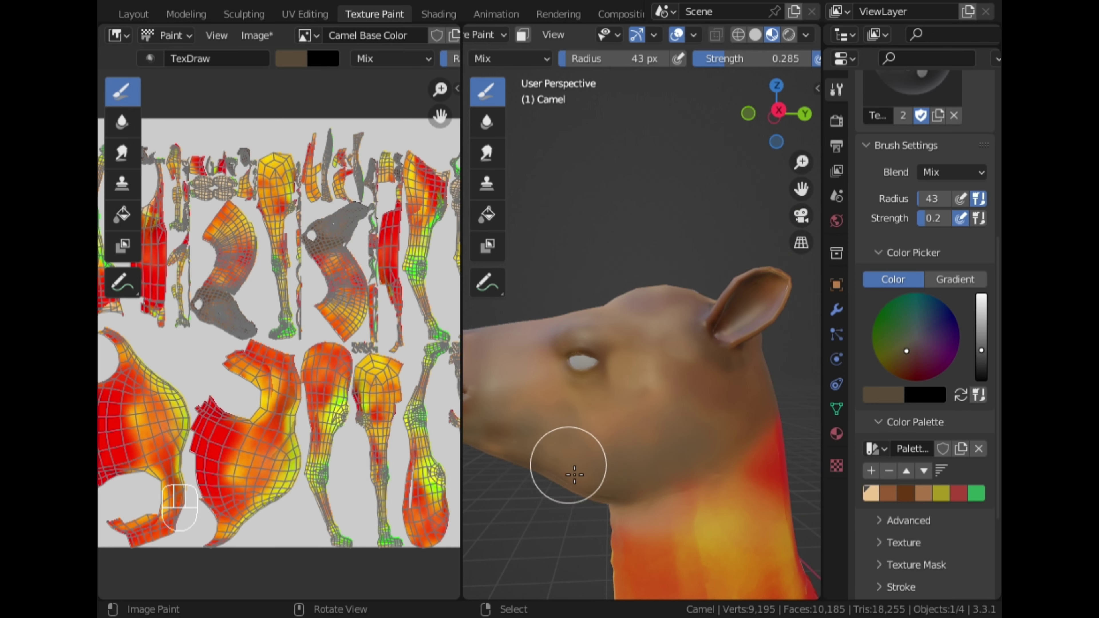
pyautogui.moveTo(583, 494); pyautogui.dragTo(625, 400, button='middle')
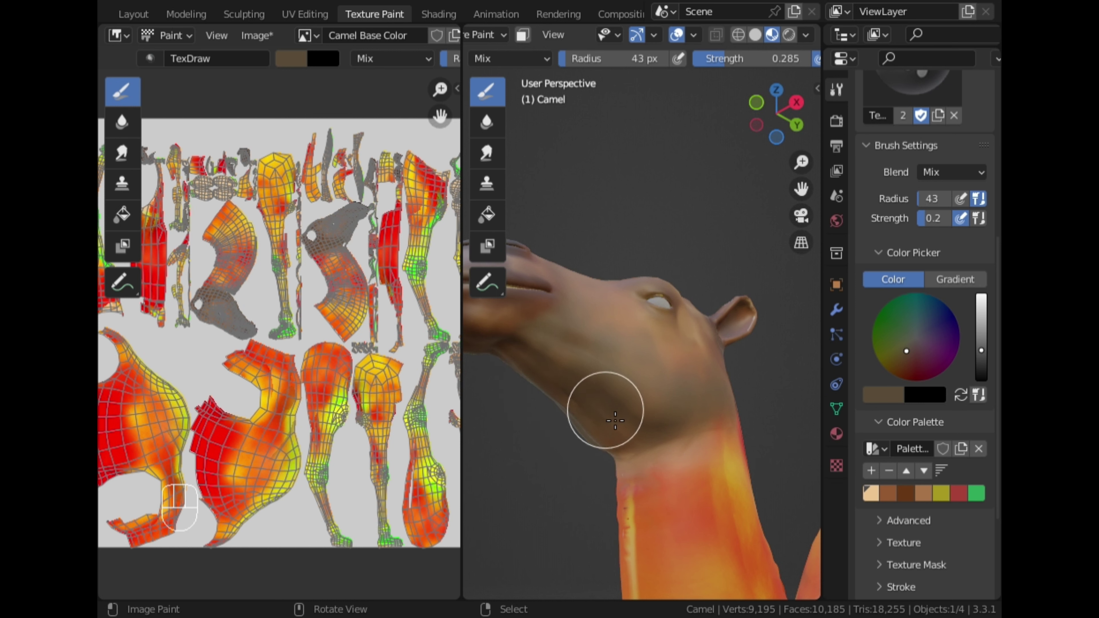
pyautogui.moveTo(609, 411); pyautogui.dragTo(580, 448, button='middle')
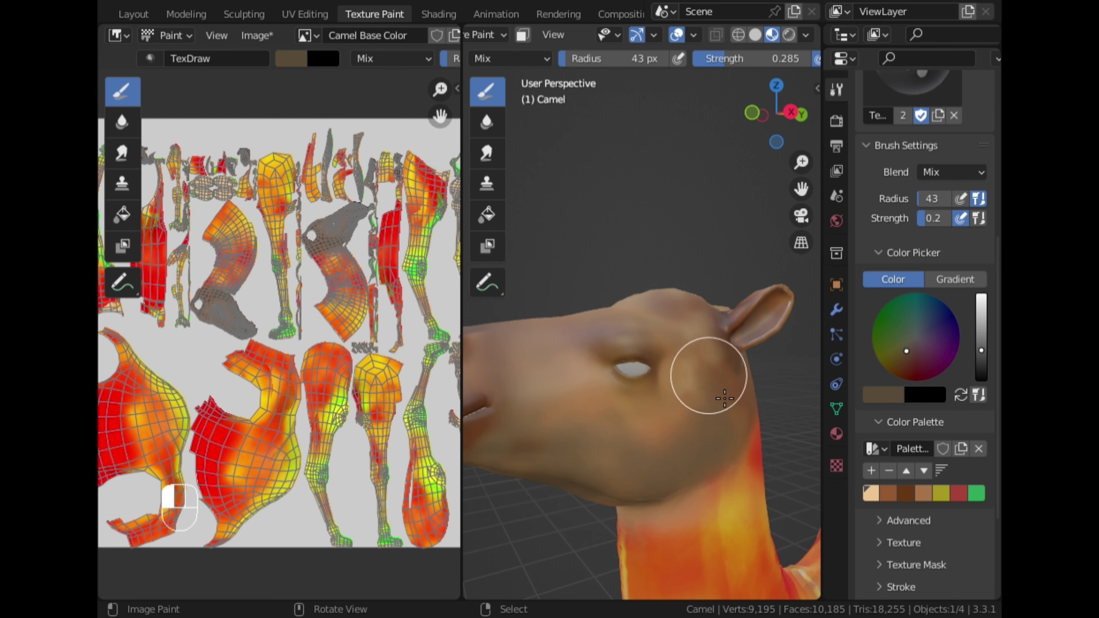
pyautogui.moveTo(564, 463); pyautogui.dragTo(552, 491, button='middle')
# Step: Lighten the grey-brown to tan and blend it over the cheek below the eye on the head's other side
pyautogui.moveTo(713, 519); pyautogui.dragTo(722, 468, button='middle')
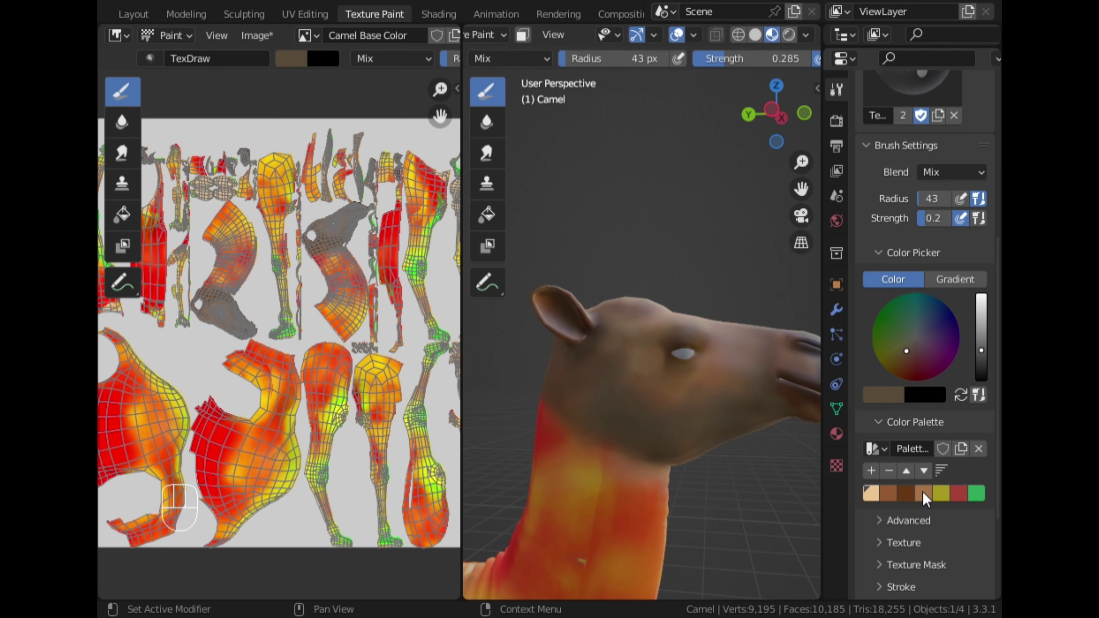
pyautogui.moveTo(981, 351); pyautogui.dragTo(981, 333)
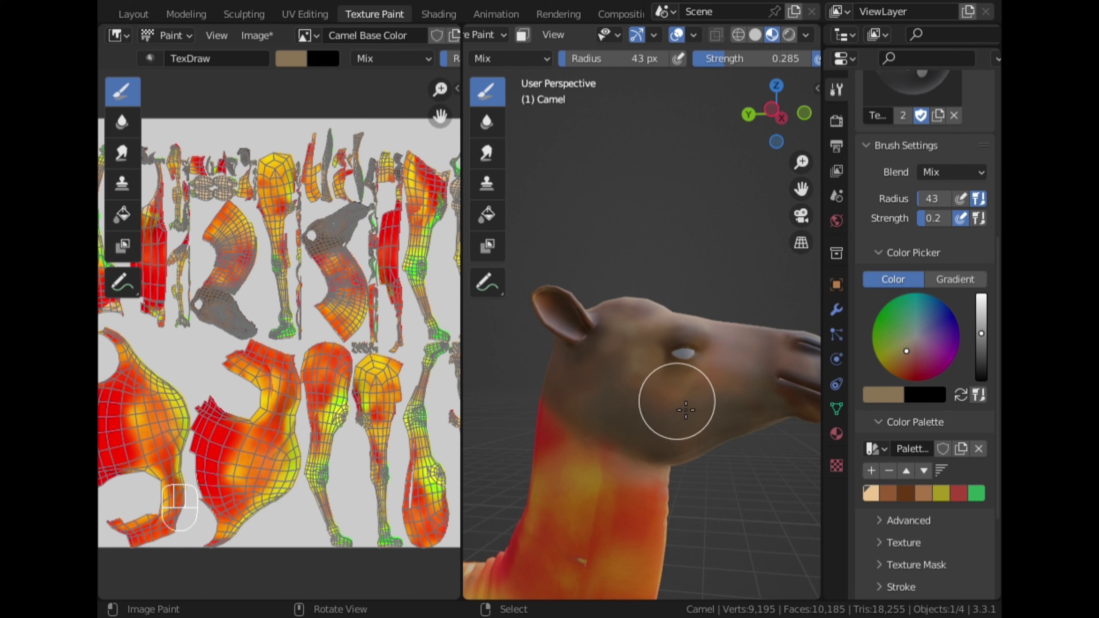
pyautogui.click(981, 325)
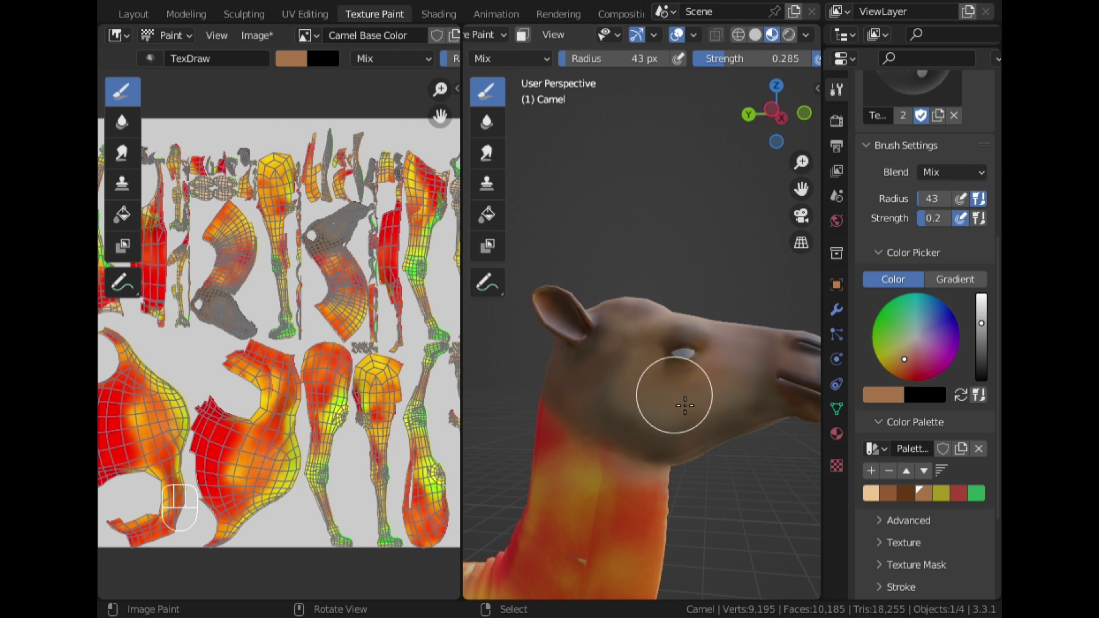
# Step: Paint a darkened version of the dark brown palette colour around the eye, undoing the last two strokes
pyautogui.moveTo(664, 408); pyautogui.dragTo(709, 409, button='middle')
pyautogui.keyDown('ctrl'); pyautogui.moveTo(710, 409); pyautogui.dragTo(710, 368, button='middle'); pyautogui.keyUp('ctrl')
pyautogui.click(906, 493)
pyautogui.moveTo(705, 368)
pyautogui.mouseDown()
pyautogui.moveTo(678, 416)
pyautogui.moveTo(622, 389)
pyautogui.moveTo(652, 367)
pyautogui.moveTo(709, 367)
pyautogui.mouseUp()
pyautogui.hotkey('ctrl', 'z')
pyautogui.hotkey('ctrl', 'z')
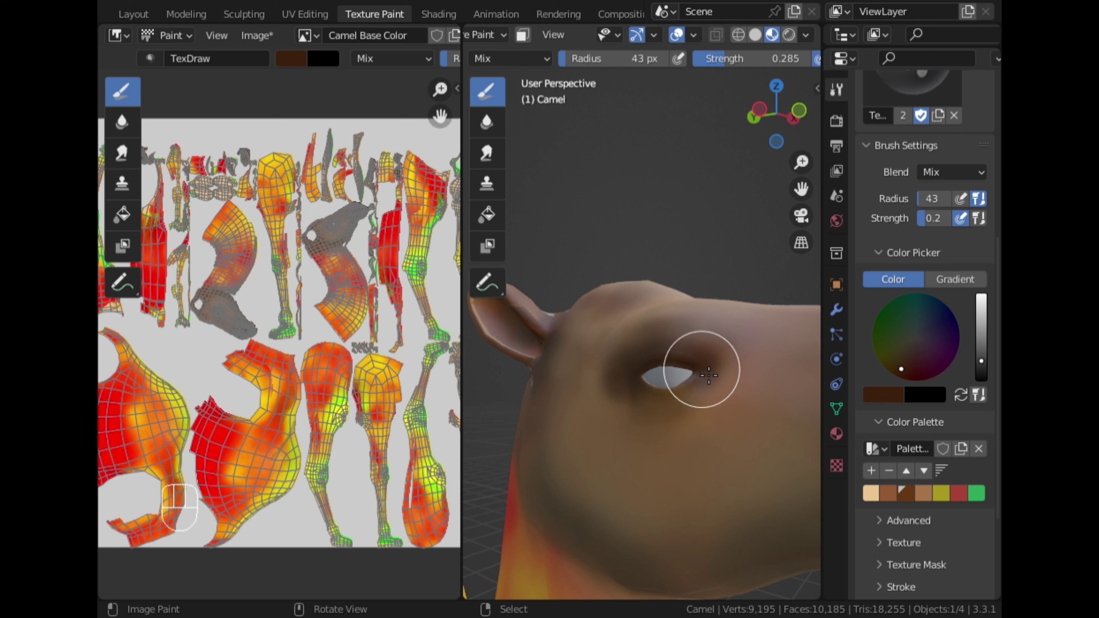
# Step: Darken the brown further and deepen the shading above and beside the eye
pyautogui.moveTo(692, 360); pyautogui.dragTo(736, 392, button='middle')
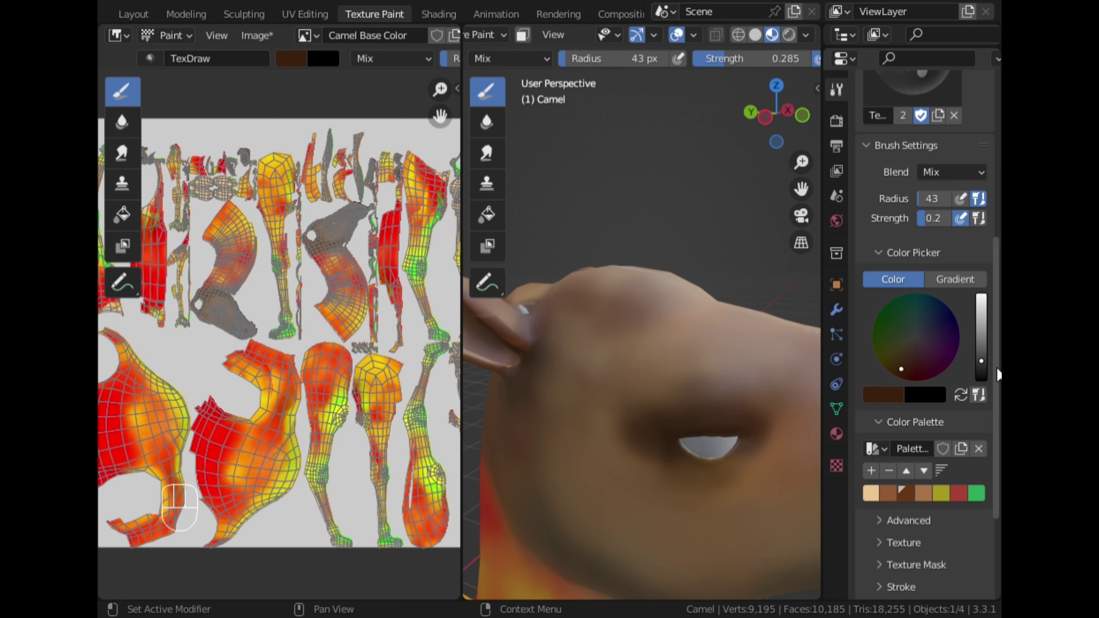
pyautogui.click(981, 367)
pyautogui.moveTo(763, 409)
pyautogui.mouseDown()
pyautogui.moveTo(706, 402)
pyautogui.moveTo(742, 407)
pyautogui.moveTo(681, 414)
pyautogui.mouseUp()
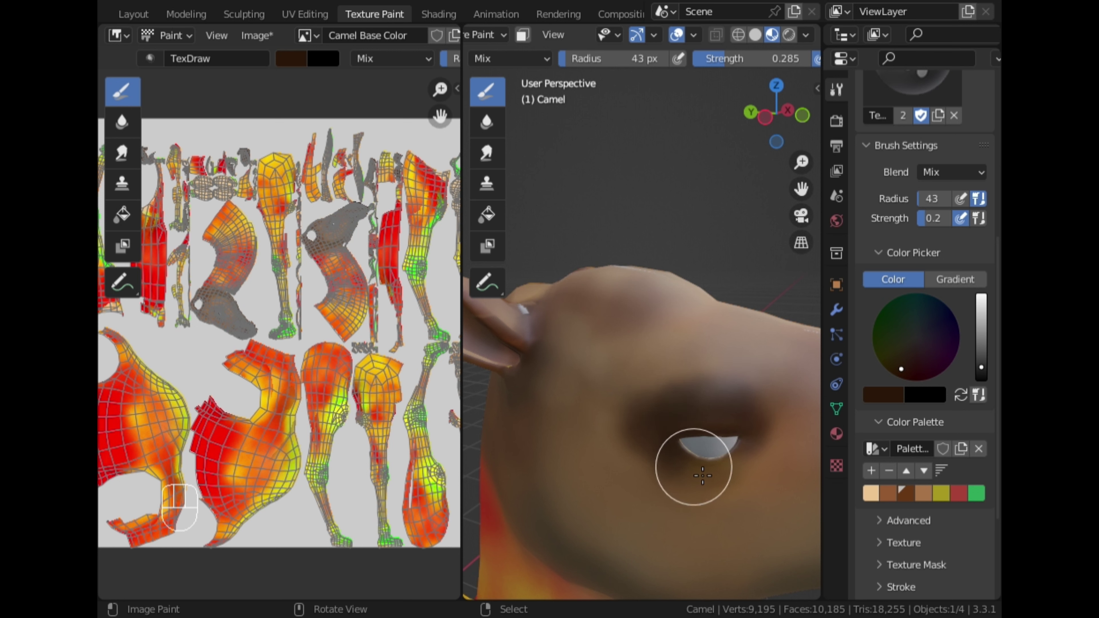
# Step: Darken the light brown palette colour and paint it from the side of the snout back over the brow above the eye
pyautogui.moveTo(809, 456); pyautogui.dragTo(744, 433, button='middle')
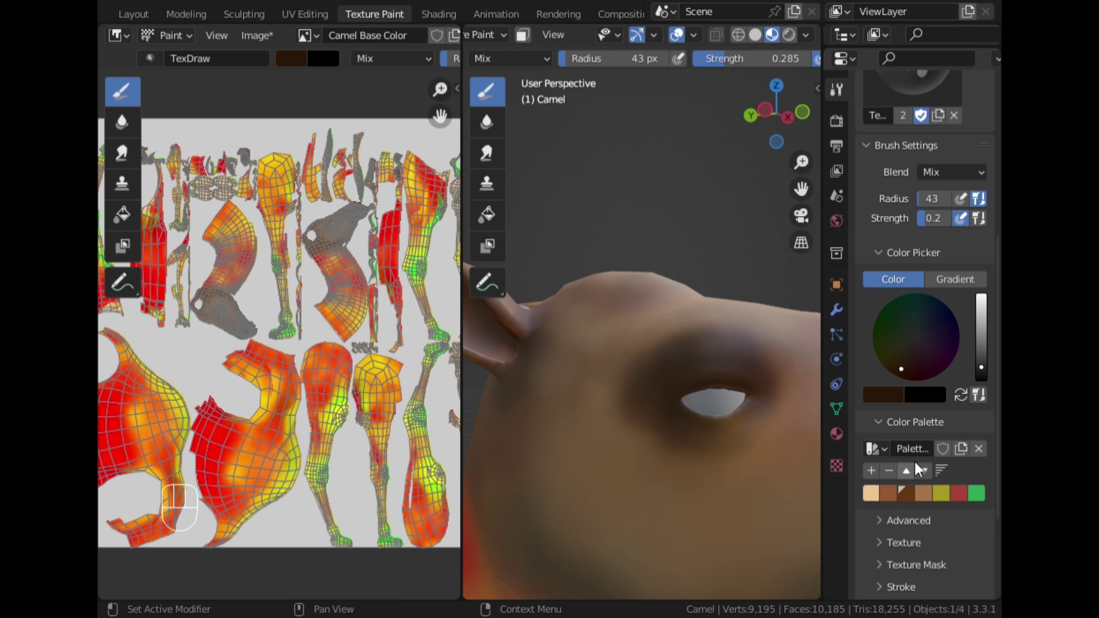
pyautogui.click(925, 496)
pyautogui.moveTo(643, 425); pyautogui.dragTo(677, 425, button='middle')
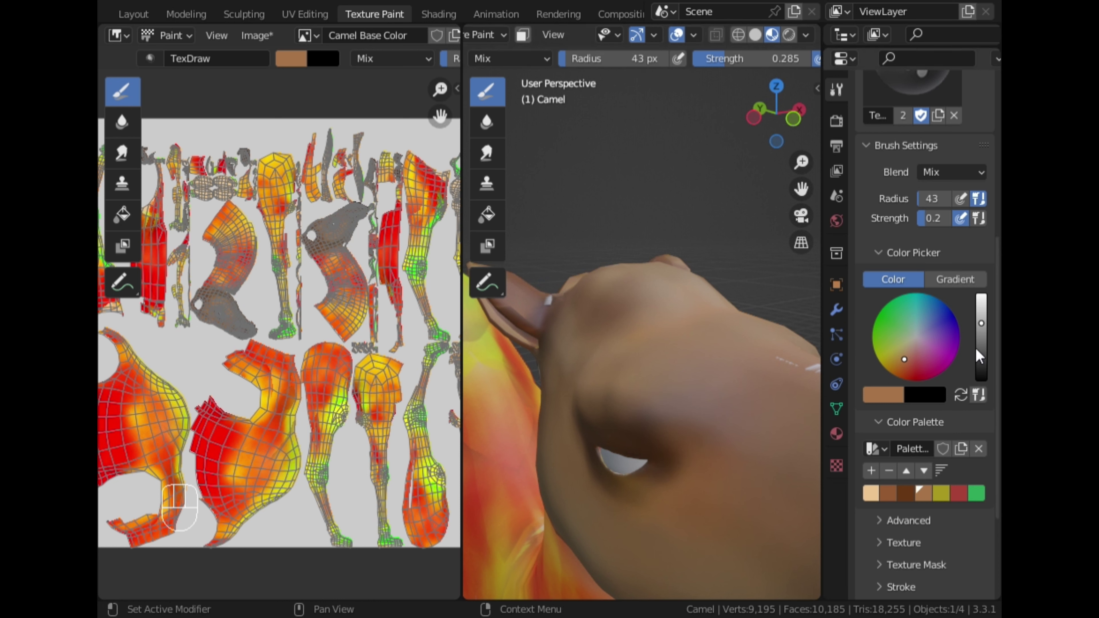
pyautogui.click(979, 357)
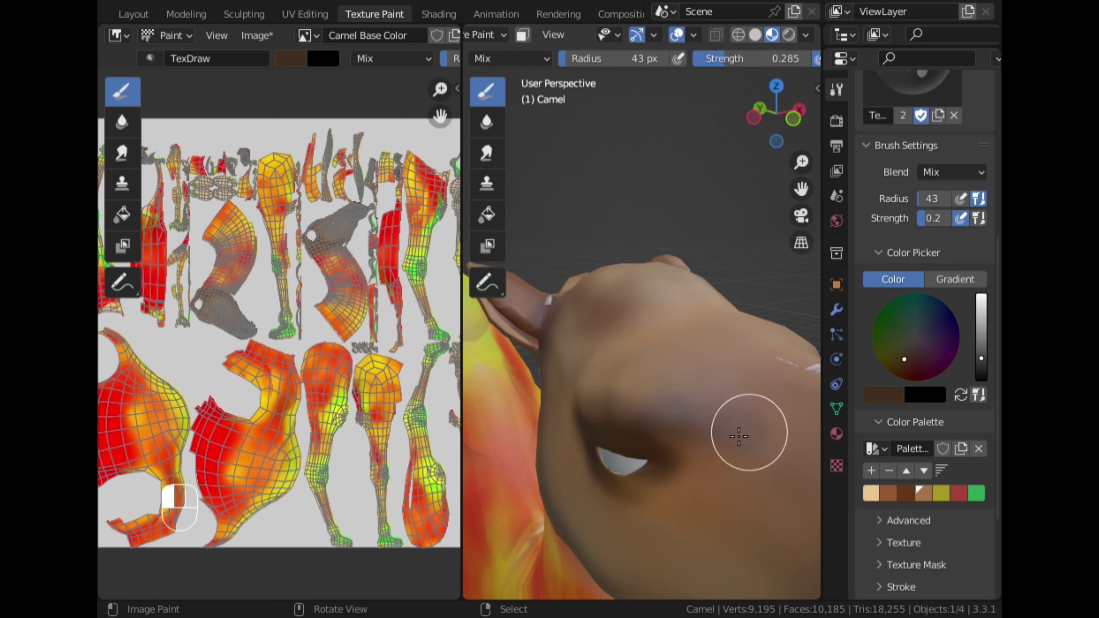
pyautogui.moveTo(739, 436); pyautogui.dragTo(585, 396)
pyautogui.moveTo(666, 411)
pyautogui.mouseDown()
pyautogui.moveTo(581, 405)
pyautogui.moveTo(589, 360)
pyautogui.moveTo(606, 378)
pyautogui.mouseUp()
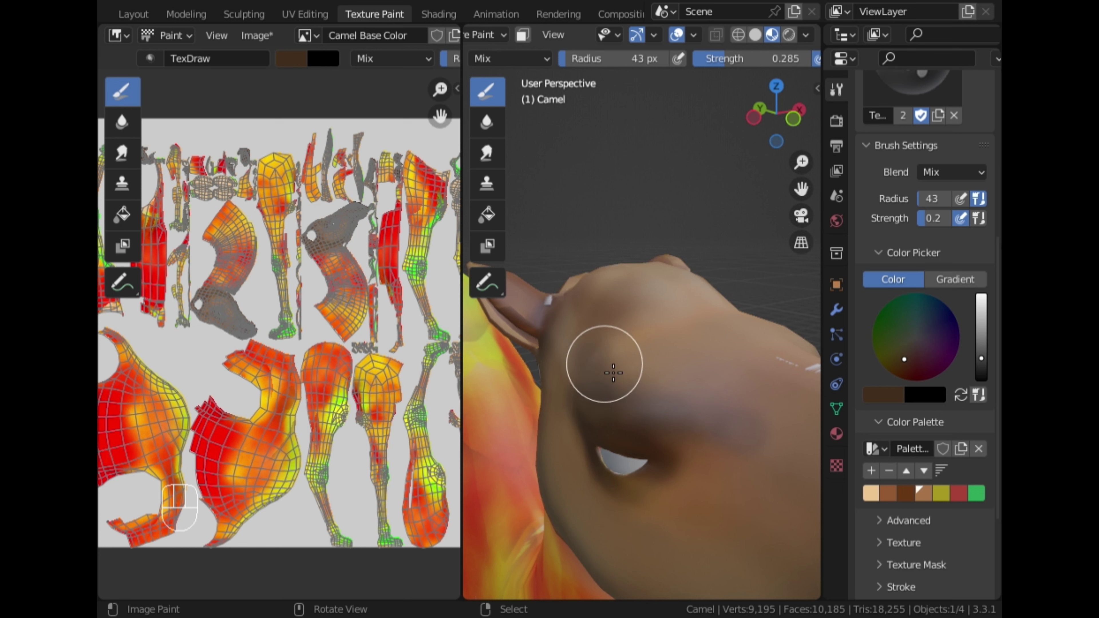
# Step: Extend the dark brown shading over the brow and in front of the eye, and lighten the brush colour
pyautogui.moveTo(638, 380); pyautogui.dragTo(653, 440, button='middle')
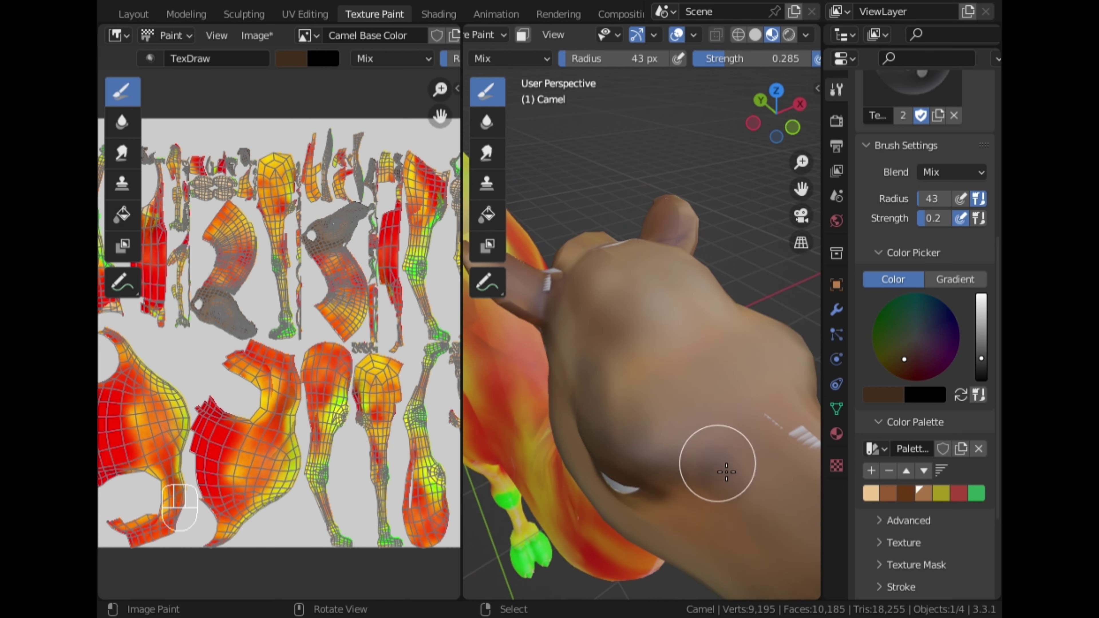
pyautogui.moveTo(748, 516); pyautogui.dragTo(766, 471, button='middle')
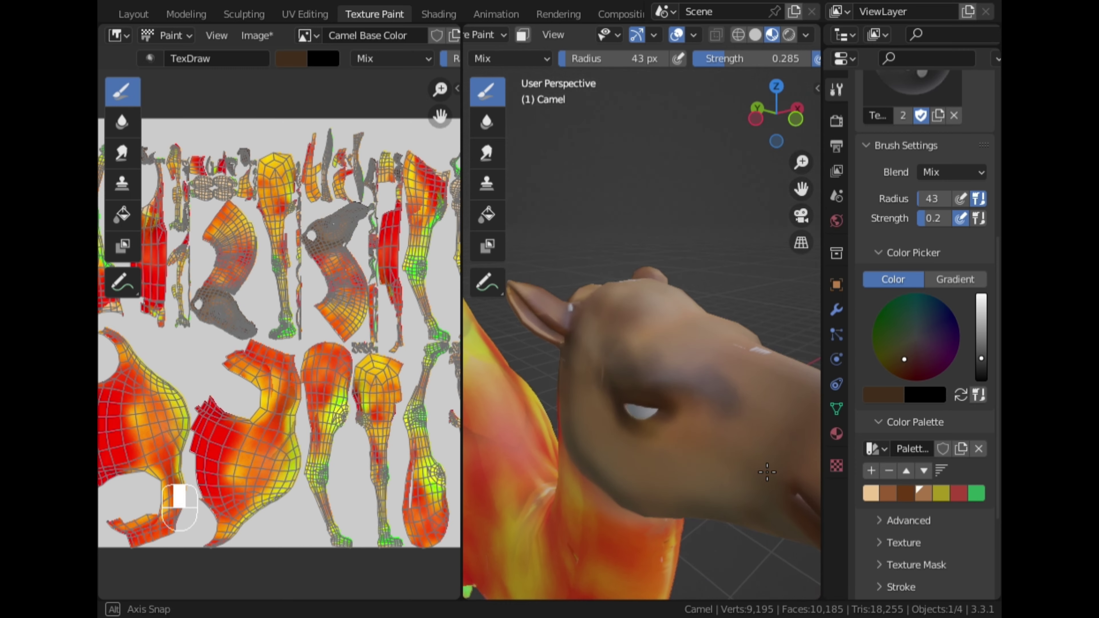
pyautogui.moveTo(741, 430); pyautogui.dragTo(752, 425)
pyautogui.moveTo(700, 388)
pyautogui.mouseDown()
pyautogui.moveTo(663, 358)
pyautogui.moveTo(716, 382)
pyautogui.mouseUp()
pyautogui.moveTo(979, 362); pyautogui.dragTo(980, 341)
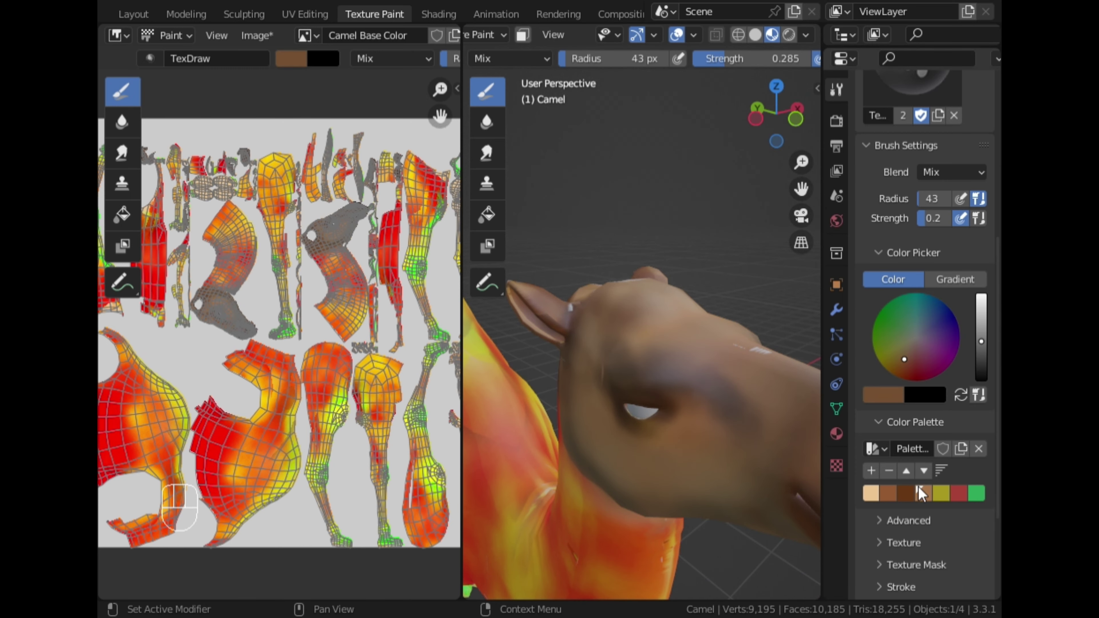
# Step: Paint the dark brown palette colour over the brow, the side of the forehead, and behind and below the eye
pyautogui.click(909, 492)
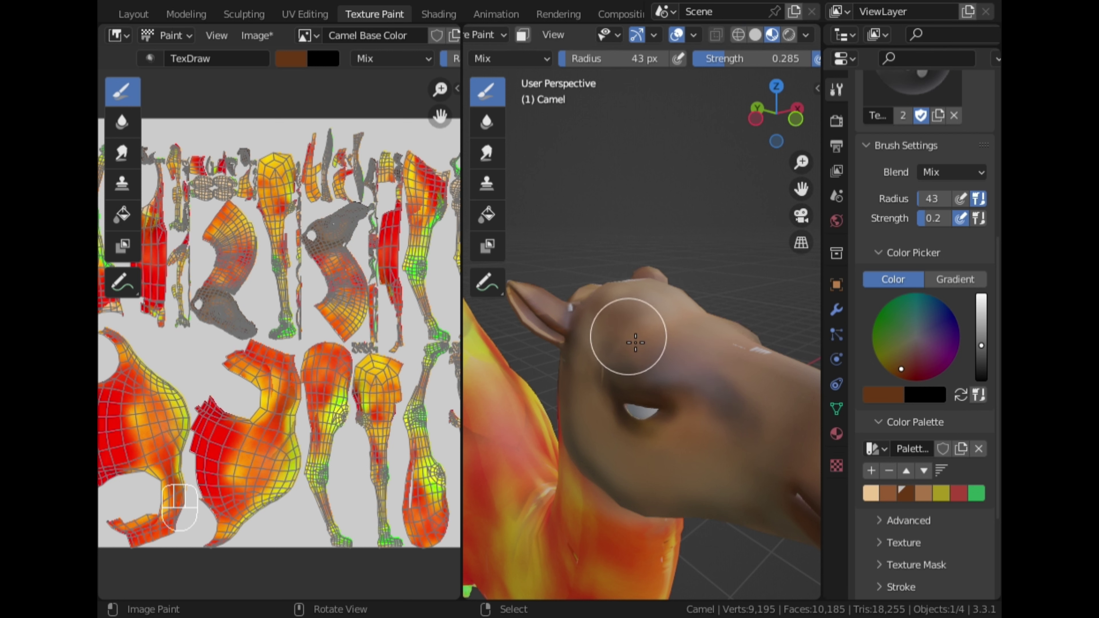
pyautogui.moveTo(651, 367); pyautogui.dragTo(684, 372)
pyautogui.moveTo(684, 355); pyautogui.dragTo(653, 416, button='middle')
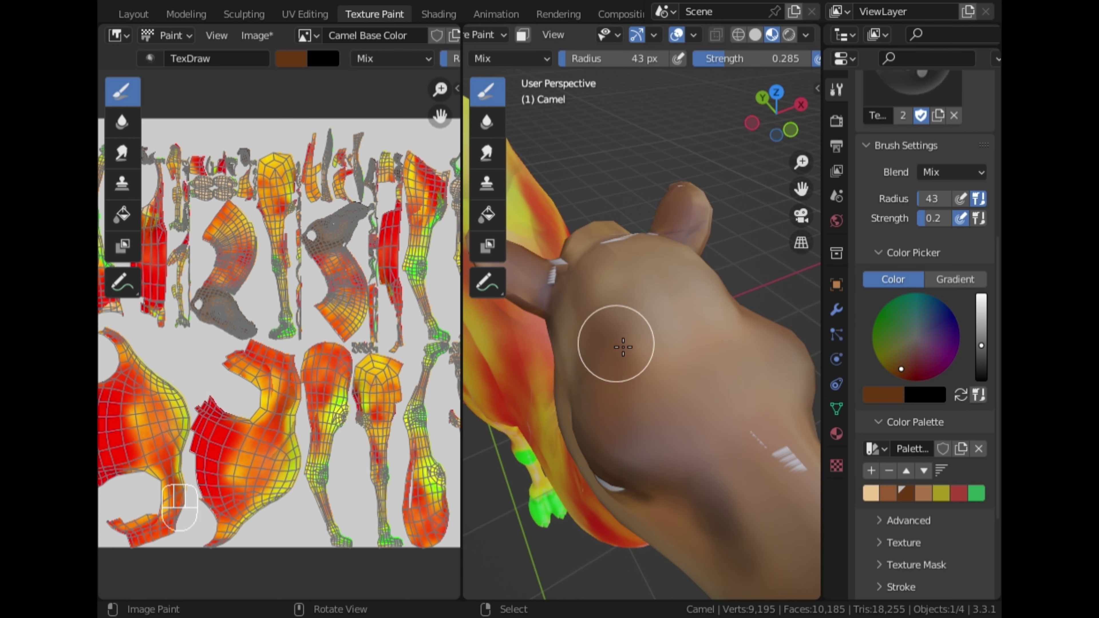
pyautogui.moveTo(623, 347)
pyautogui.mouseDown()
pyautogui.moveTo(596, 294)
pyautogui.moveTo(625, 314)
pyautogui.moveTo(613, 331)
pyautogui.moveTo(618, 270)
pyautogui.moveTo(645, 262)
pyautogui.moveTo(635, 314)
pyautogui.mouseUp()
pyautogui.moveTo(635, 314)
pyautogui.mouseDown(button='middle')
pyautogui.moveTo(613, 417)
pyautogui.moveTo(748, 336)
pyautogui.mouseUp(button='middle')
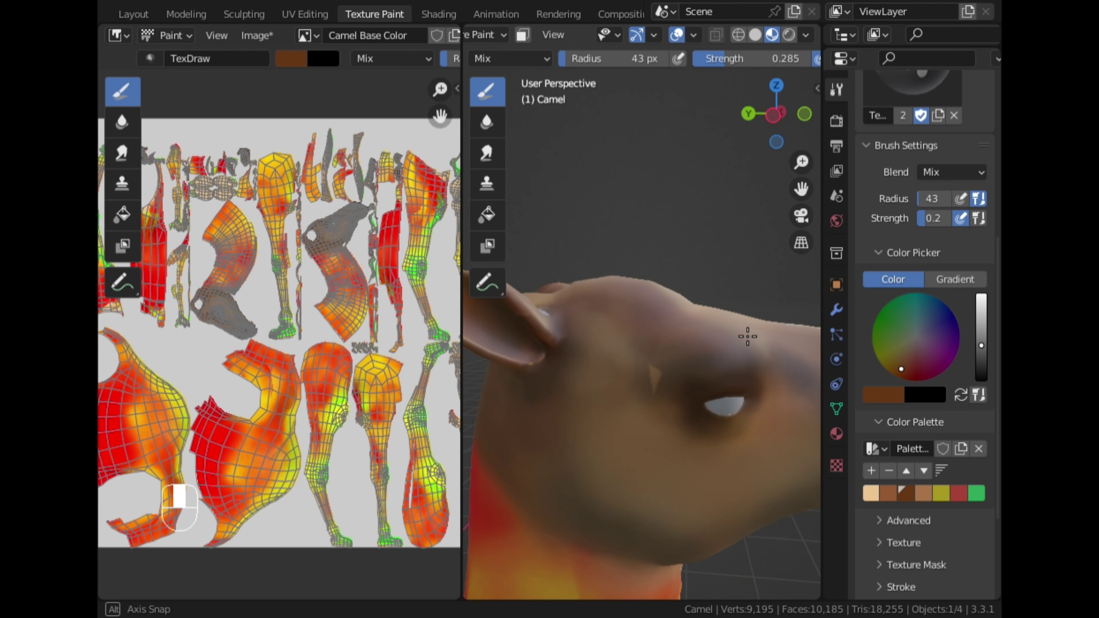
pyautogui.moveTo(663, 384)
pyautogui.mouseDown()
pyautogui.moveTo(662, 437)
pyautogui.moveTo(728, 449)
pyautogui.mouseUp()
# Step: Blend the medium reddish-brown palette colour over the cheek behind and below the eye
pyautogui.click(891, 491)
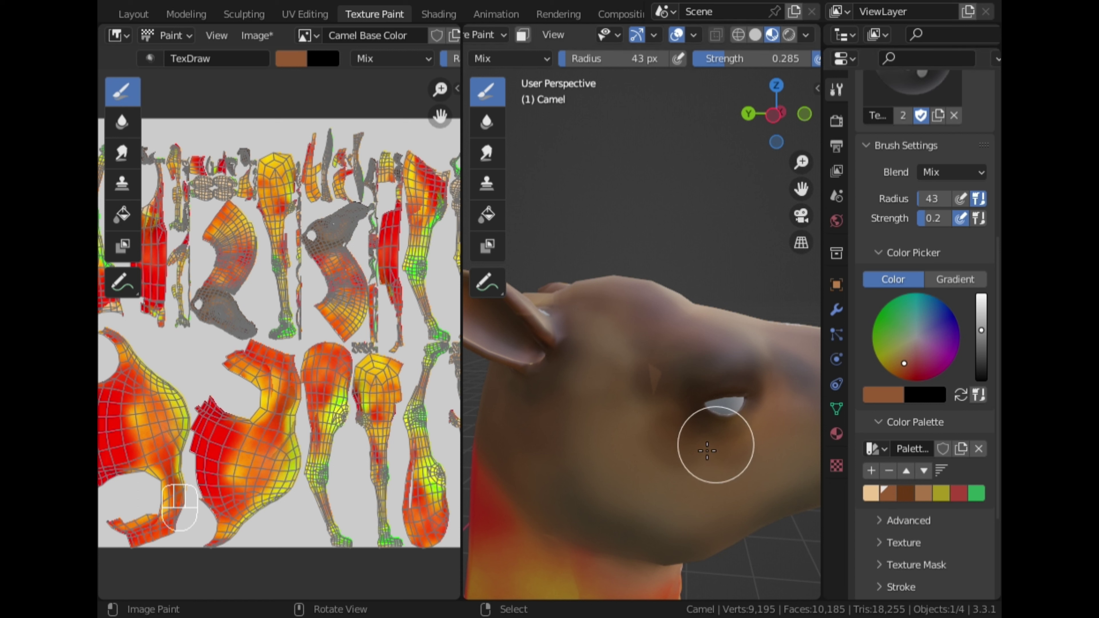
pyautogui.moveTo(665, 422)
pyautogui.mouseDown()
pyautogui.moveTo(651, 376)
pyautogui.moveTo(667, 422)
pyautogui.moveTo(689, 440)
pyautogui.mouseUp()
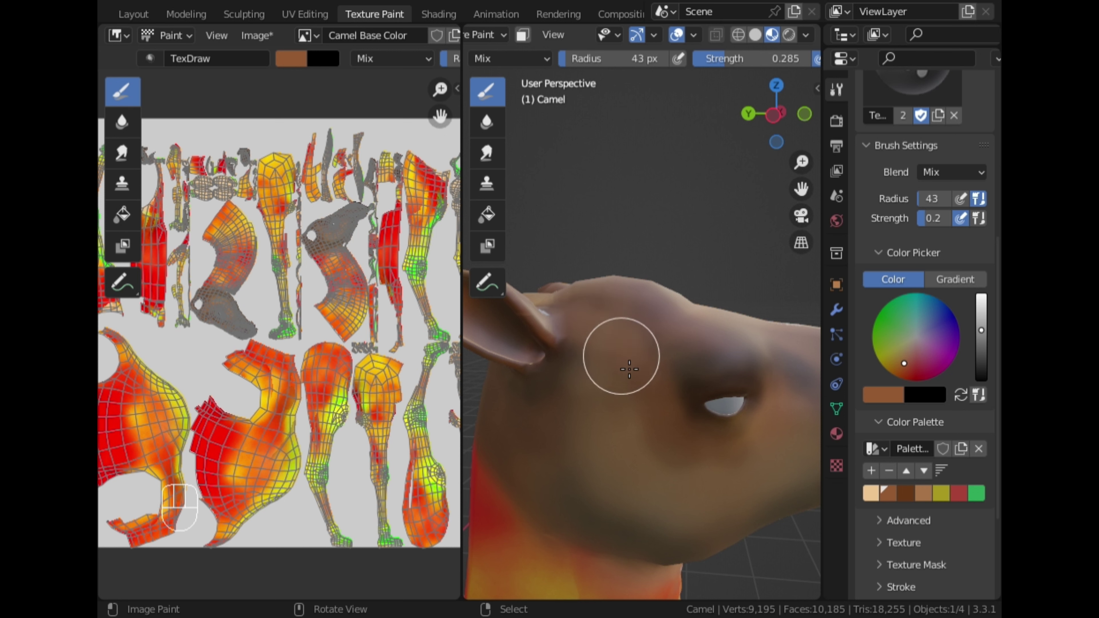
pyautogui.moveTo(629, 369); pyautogui.dragTo(650, 418)
pyautogui.scroll(-2, 711, 462)
pyautogui.moveTo(711, 462); pyautogui.dragTo(636, 467, button='middle')
pyautogui.scroll(2, 636, 468)
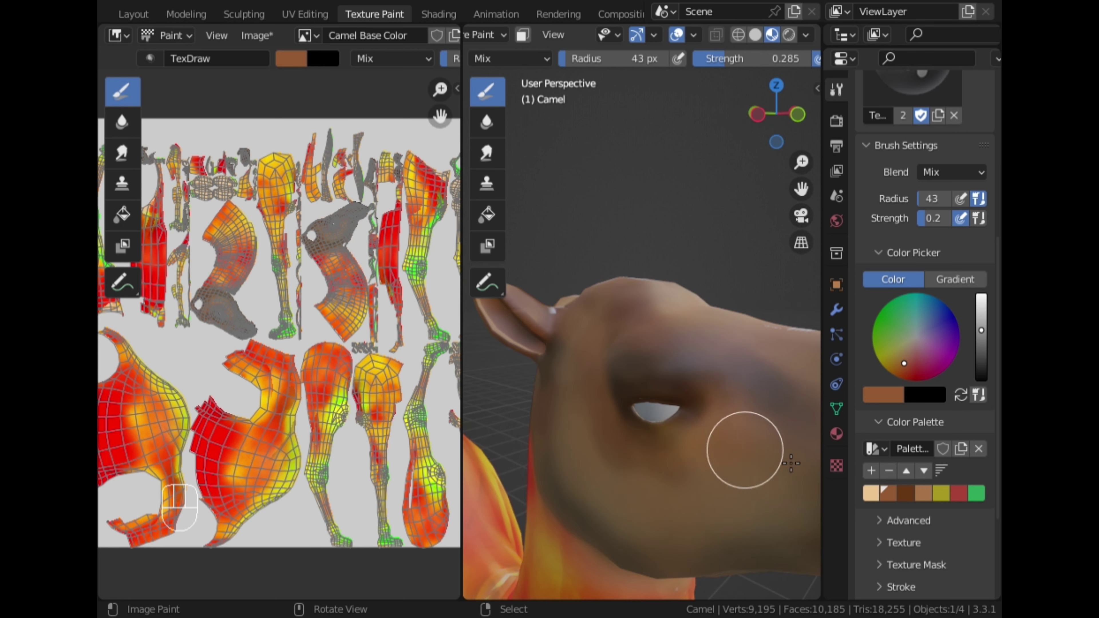
# Step: Darken the beige palette colour and blend it over the cheek around the eye, checking both sides of the head
pyautogui.click(871, 493)
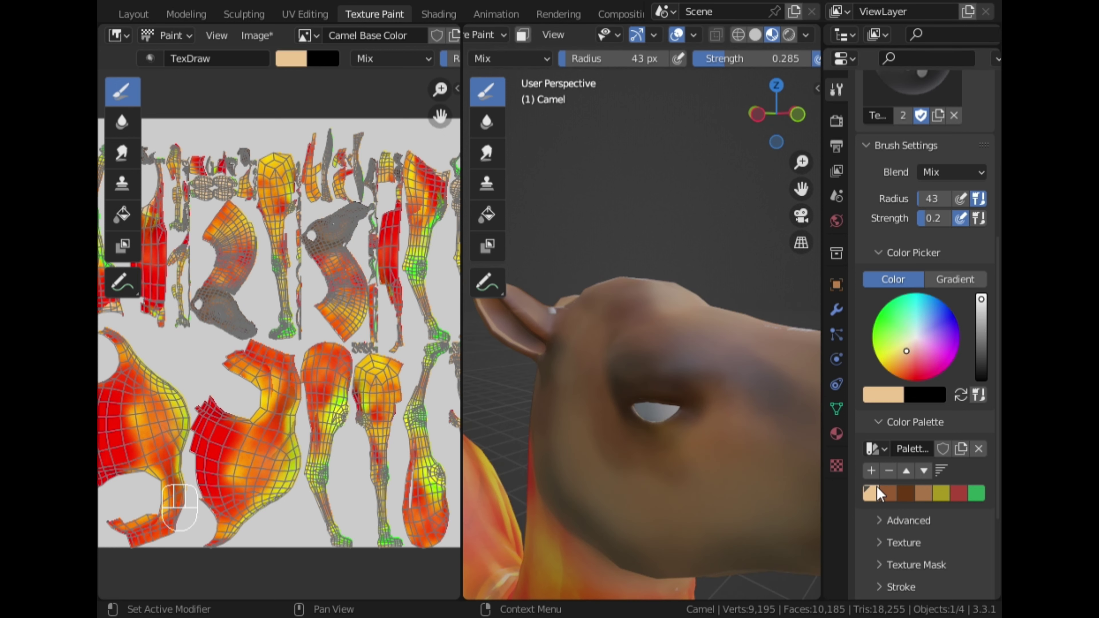
pyautogui.click(977, 341)
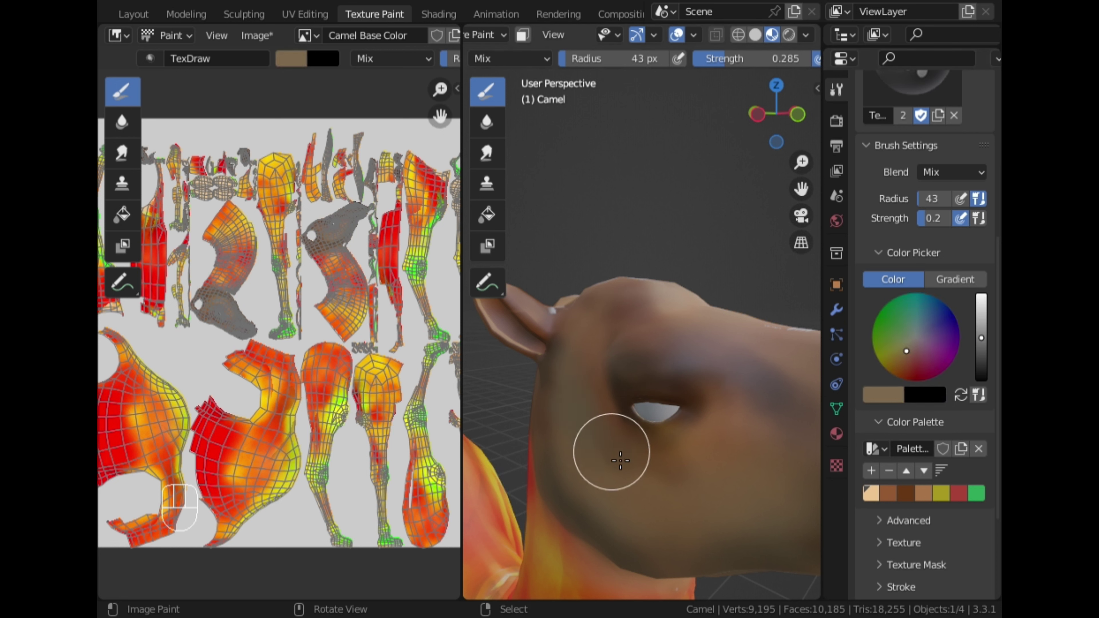
pyautogui.moveTo(711, 474); pyautogui.dragTo(684, 448, button='middle')
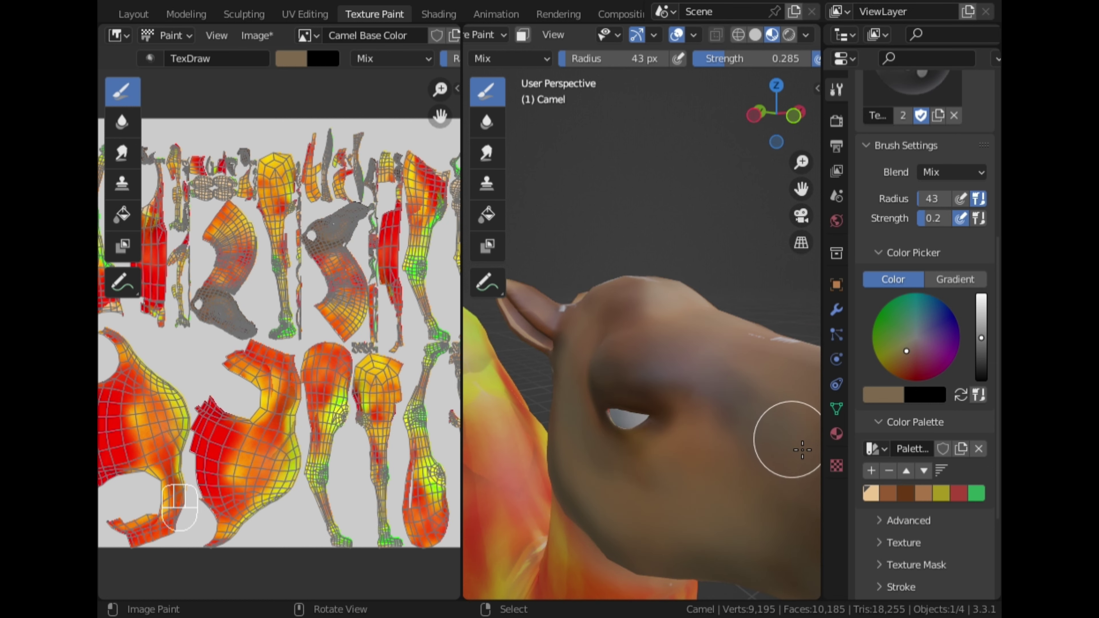
pyautogui.scroll(-1, 798, 449)
pyautogui.moveTo(792, 448); pyautogui.dragTo(704, 463, button='middle')
pyautogui.scroll(-2, 675, 498)
pyautogui.scroll(1, 751, 509)
pyautogui.scroll(2, 718, 462)
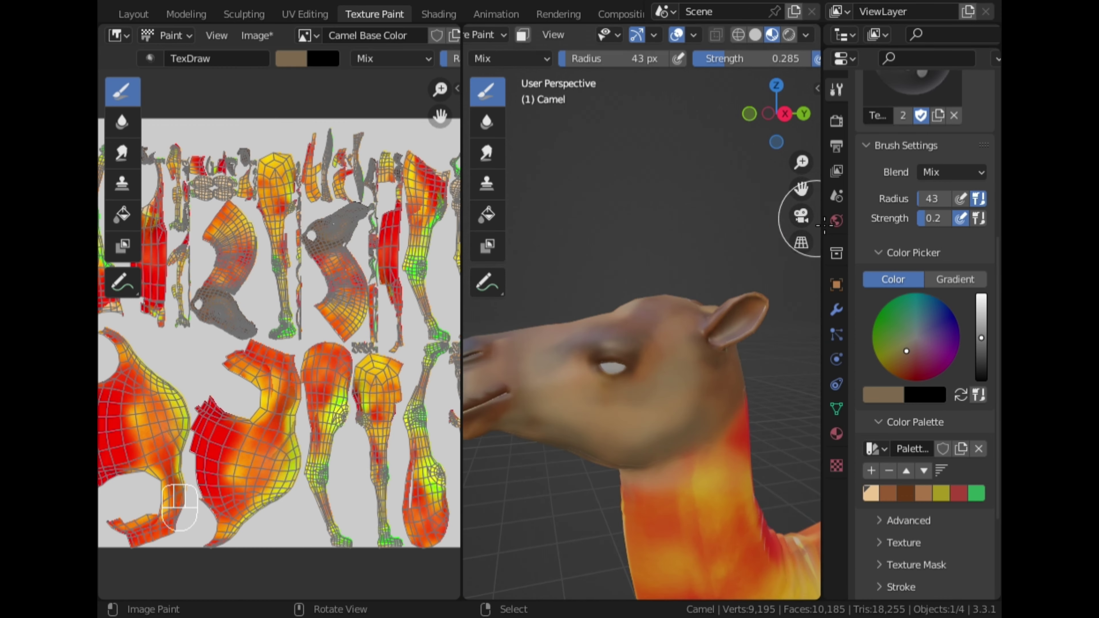
pyautogui.moveTo(799, 189); pyautogui.dragTo(850, 136)
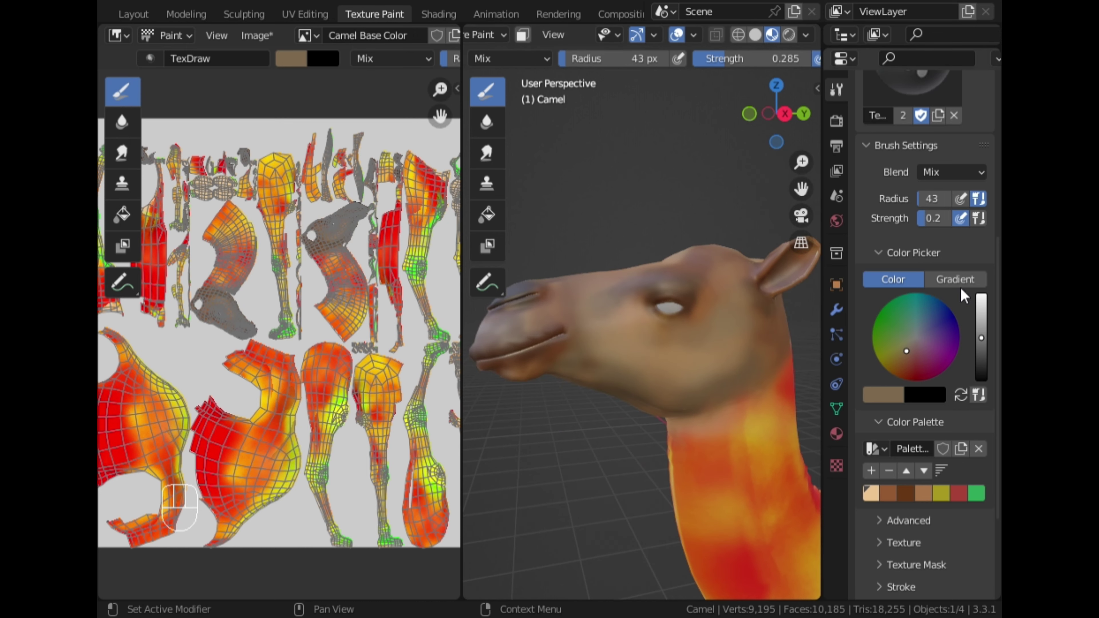
# Step: Paint a darkened version of the medium reddish-brown palette colour over the lower cheek and jaw, raising the brush strength to 0.558
pyautogui.click(887, 493)
pyautogui.moveTo(731, 417)
pyautogui.mouseDown(button='middle')
pyautogui.moveTo(669, 394)
pyautogui.moveTo(692, 420)
pyautogui.mouseUp(button='middle')
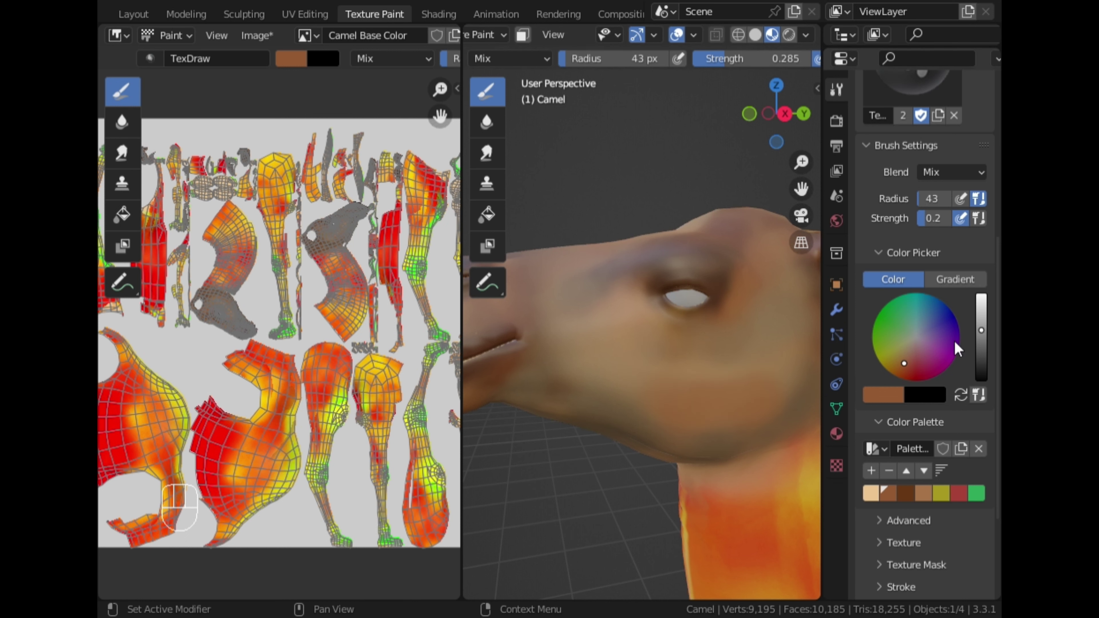
pyautogui.click(981, 342)
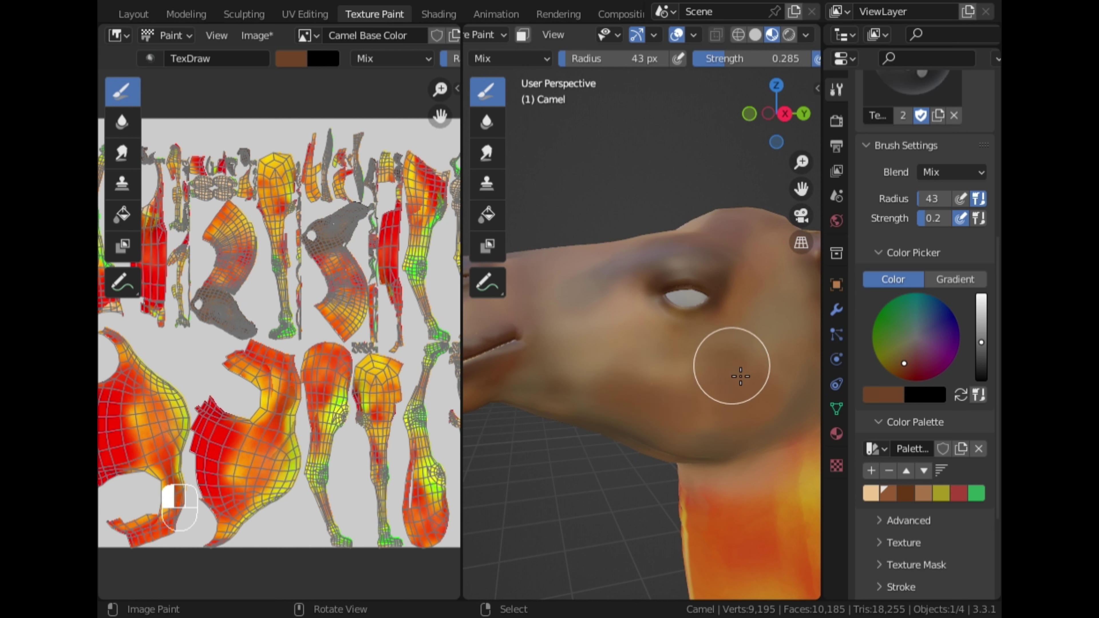
pyautogui.hotkey('shift', 'f')
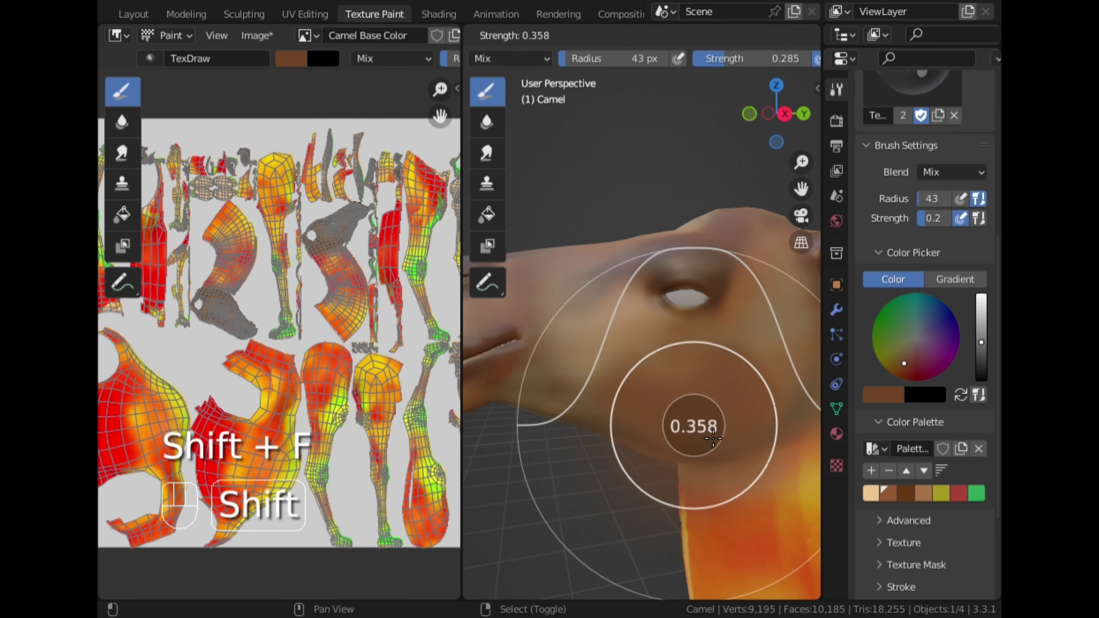
pyautogui.click(672, 422)
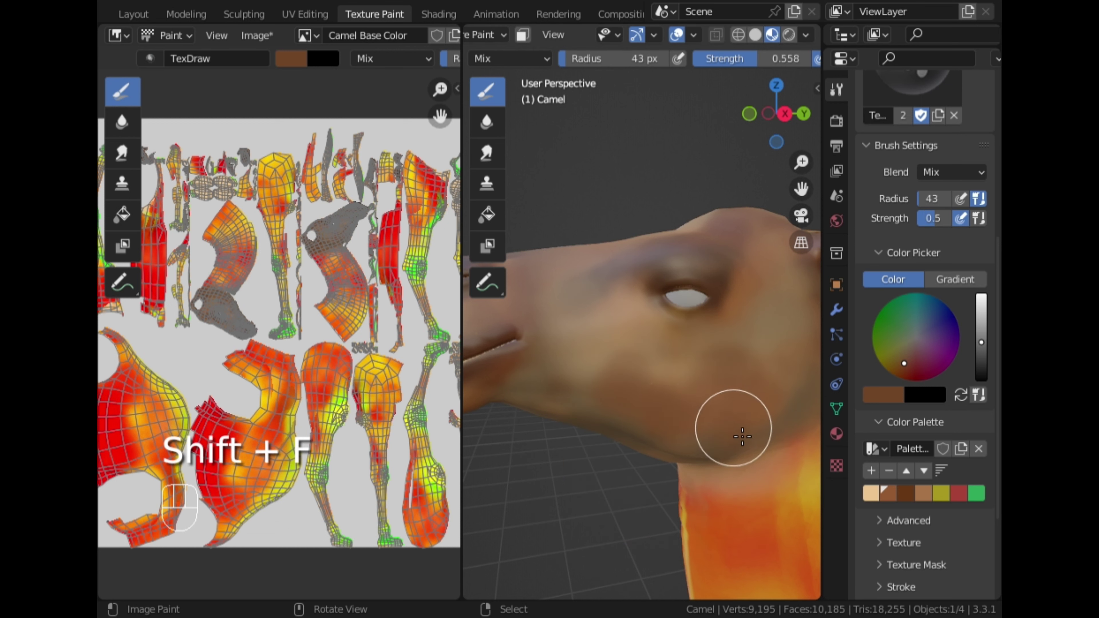
pyautogui.moveTo(692, 430); pyautogui.dragTo(654, 420)
pyautogui.moveTo(753, 422)
pyautogui.mouseDown()
pyautogui.moveTo(780, 383)
pyautogui.moveTo(768, 374)
pyautogui.mouseUp()
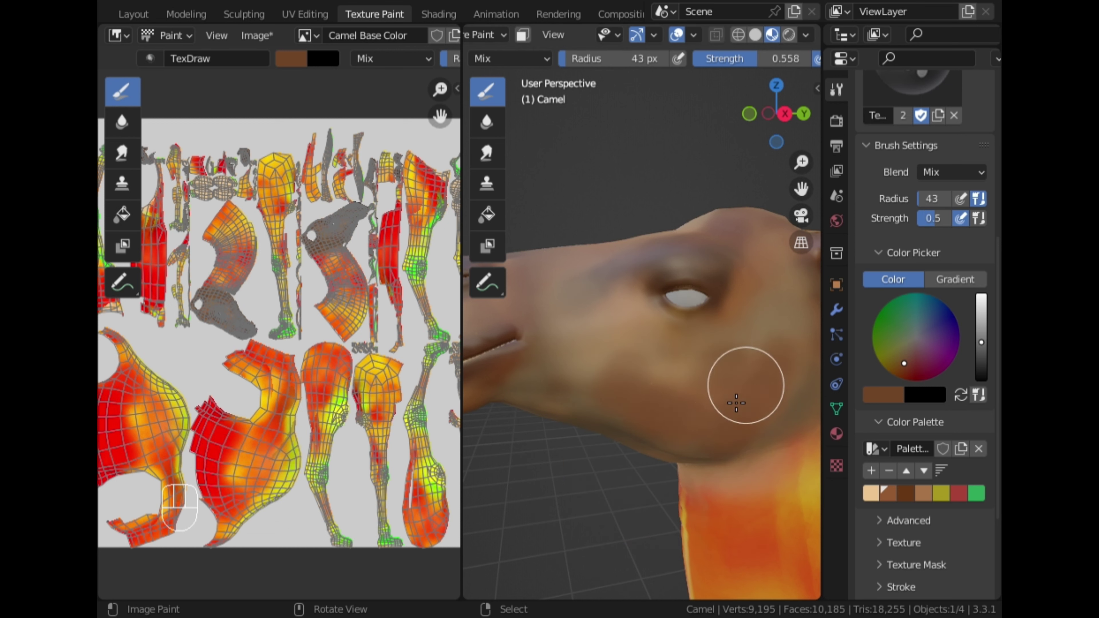
# Step: Lower the brush strength to 0.091 and softly blend the reddish-brown into the front of the cheek and towards the jaw
pyautogui.hotkey('shift', 'f')
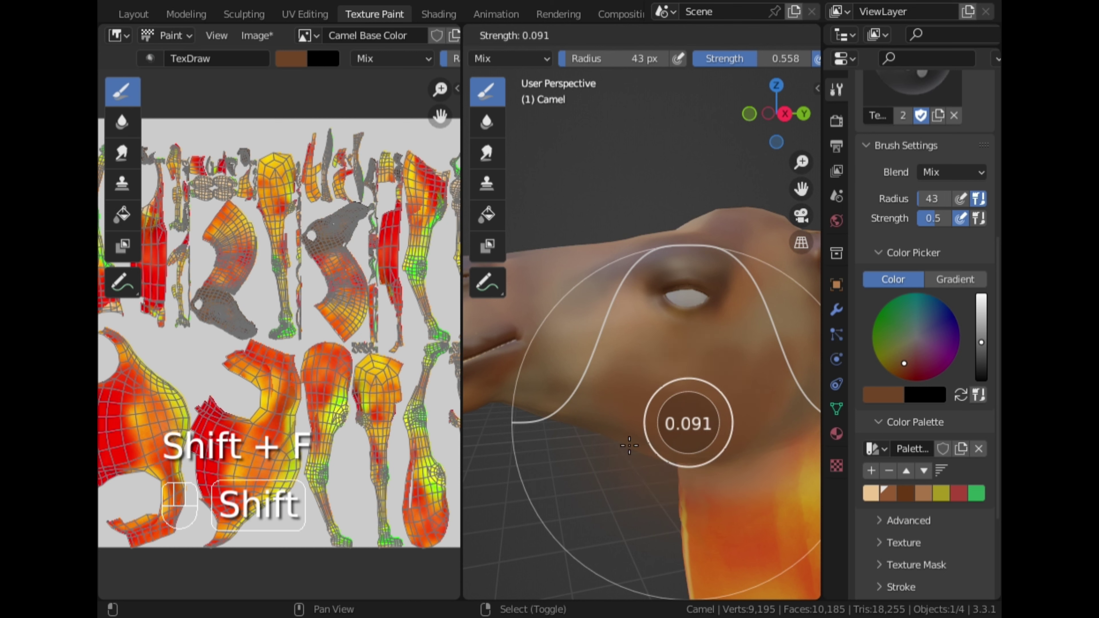
pyautogui.click(622, 422)
pyautogui.moveTo(578, 366)
pyautogui.mouseDown()
pyautogui.moveTo(649, 388)
pyautogui.moveTo(606, 372)
pyautogui.mouseUp()
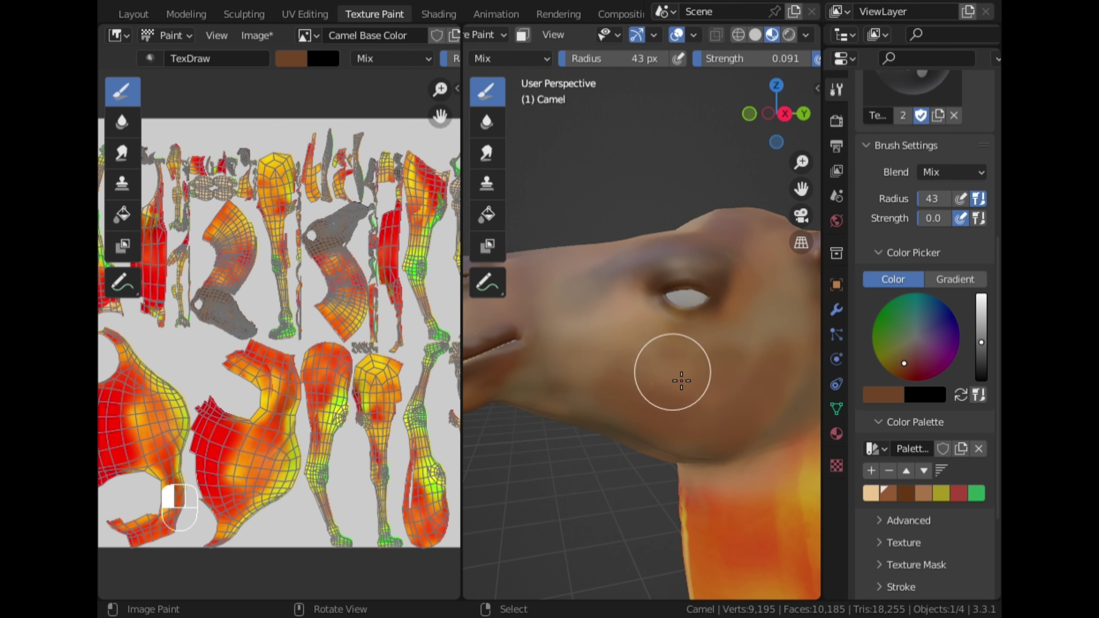
pyautogui.moveTo(762, 375); pyautogui.dragTo(496, 440, button='middle')
pyautogui.scroll(3, 730, 434)
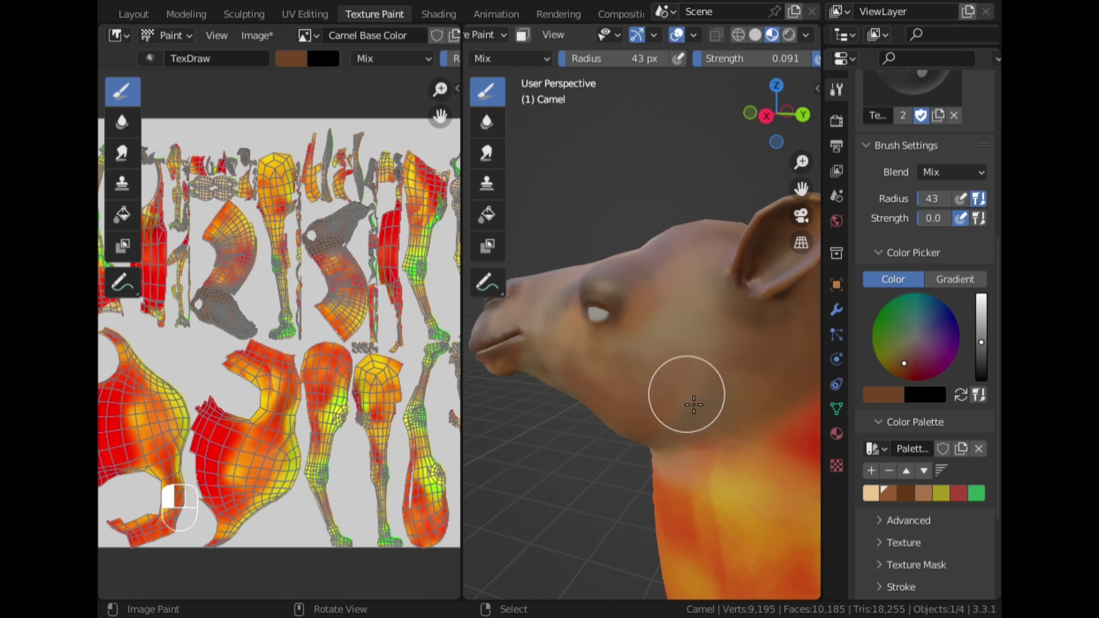
# Step: Darken the beige palette colour to a grey-brown and blend it softly over the rear cheek and jaw
pyautogui.click(867, 492)
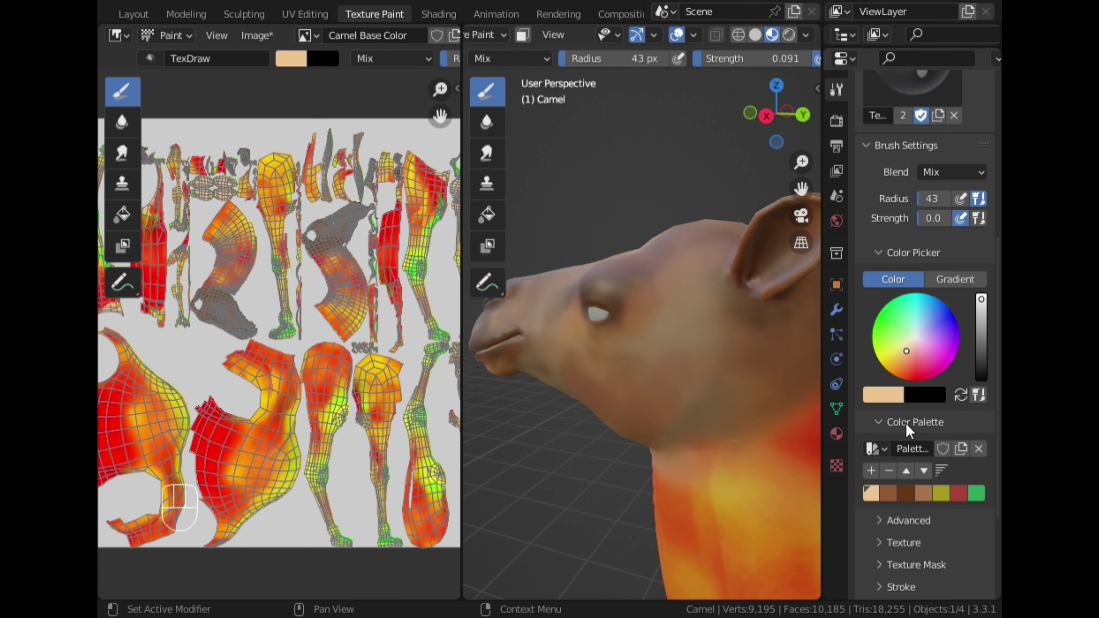
pyautogui.click(980, 321)
pyautogui.click(981, 331)
pyautogui.scroll(1, 725, 393)
pyautogui.scroll(1, 726, 393)
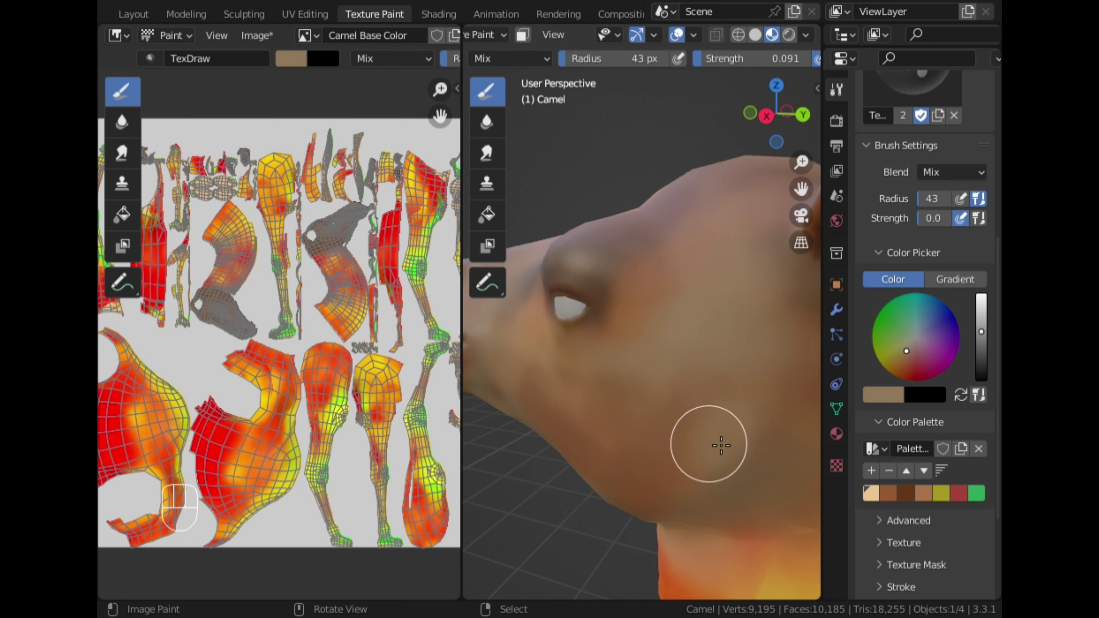
pyautogui.scroll(-3, 731, 433)
pyautogui.click(980, 352)
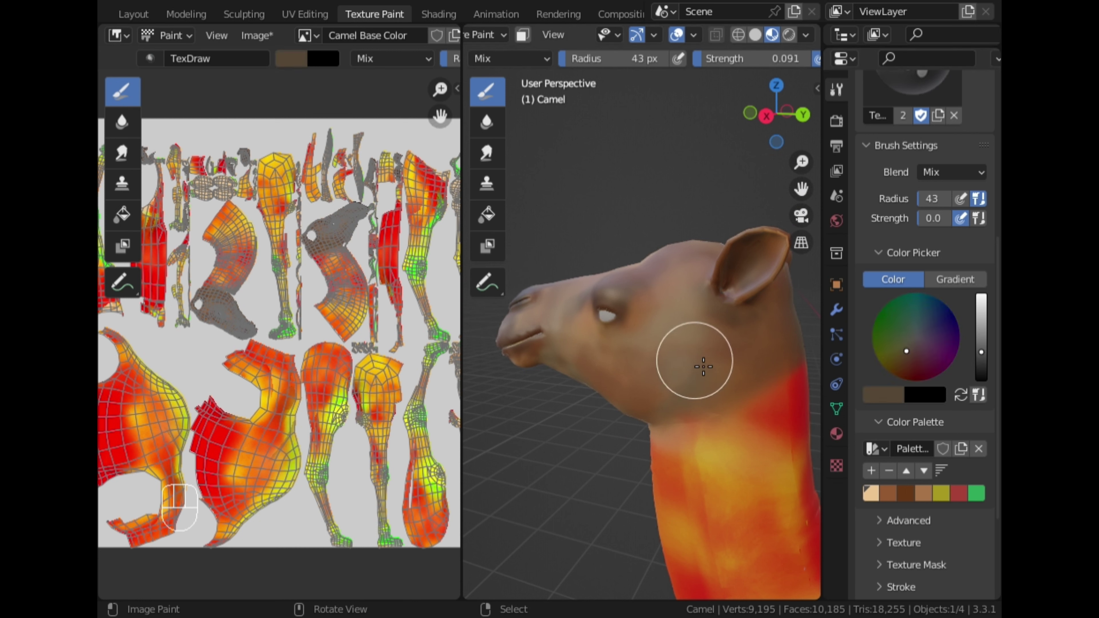
pyautogui.moveTo(674, 409); pyautogui.dragTo(664, 405)
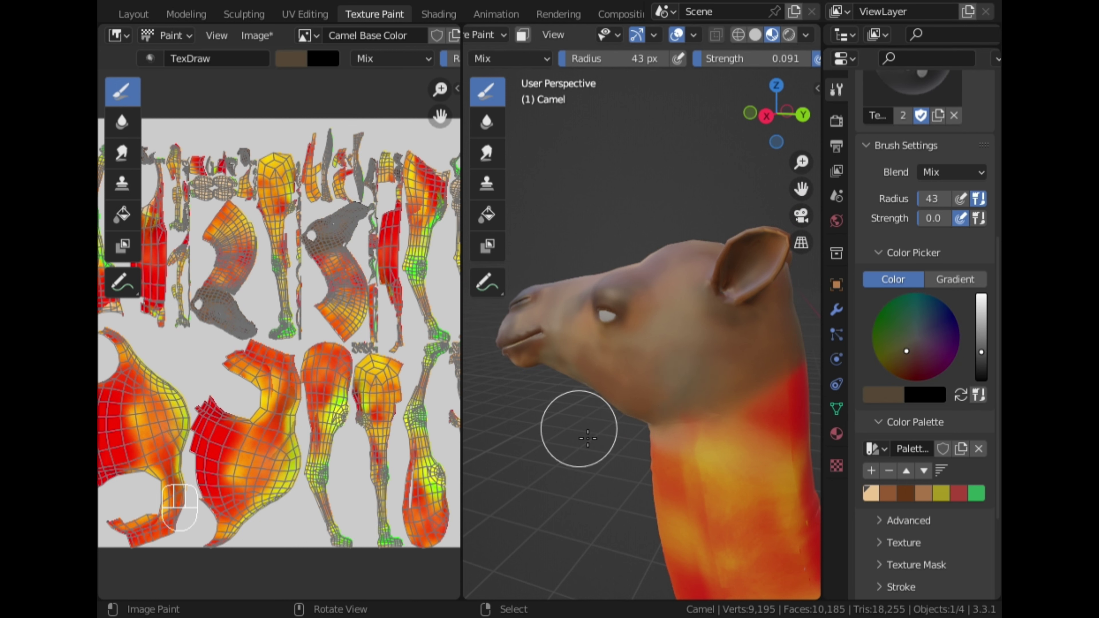
# Step: Check the painted head from the front and switch the camel from Texture Paint to Object Mode
pyautogui.scroll(-4, 597, 430)
pyautogui.moveTo(623, 433); pyautogui.dragTo(776, 427, button='middle')
pyautogui.scroll(-2, 784, 424)
pyautogui.scroll(4, 770, 433)
pyautogui.moveTo(694, 430); pyautogui.dragTo(731, 473, button='middle')
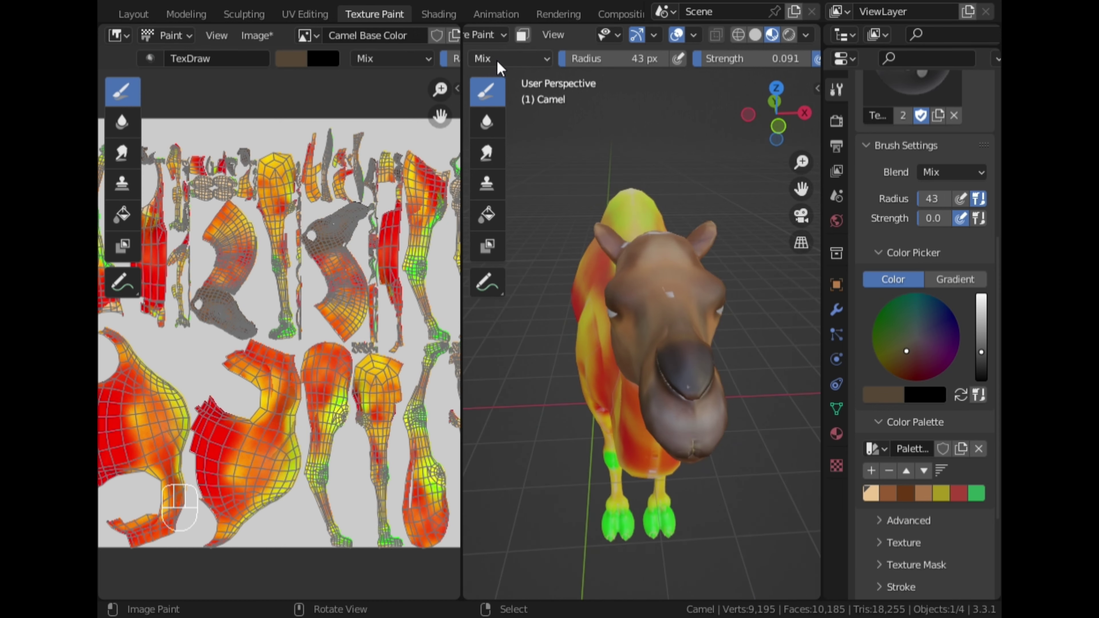
pyautogui.click(493, 36)
pyautogui.click(483, 50)
# Step: Examine the painted head on the model and close up in the Camel Base Color texture image
pyautogui.moveTo(692, 233); pyautogui.dragTo(592, 269, button='middle')
pyautogui.scroll(4, 356, 265)
pyautogui.moveTo(348, 256); pyautogui.dragTo(251, 450, button='middle')
pyautogui.scroll(4, 248, 461)
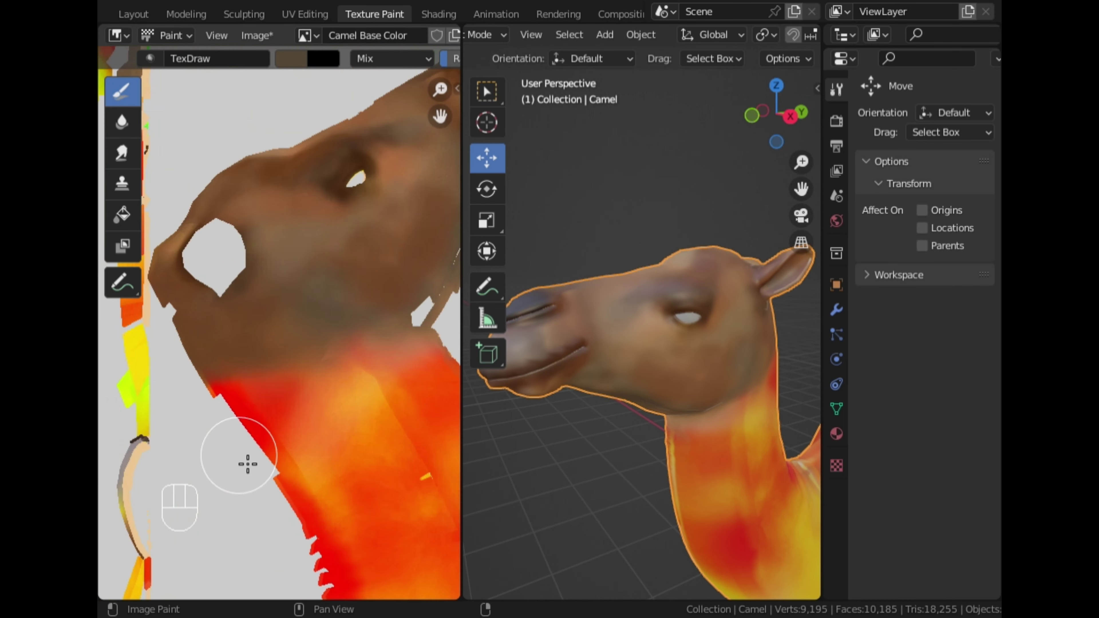
pyautogui.scroll(1, 248, 464)
pyautogui.scroll(3, 502, 39)
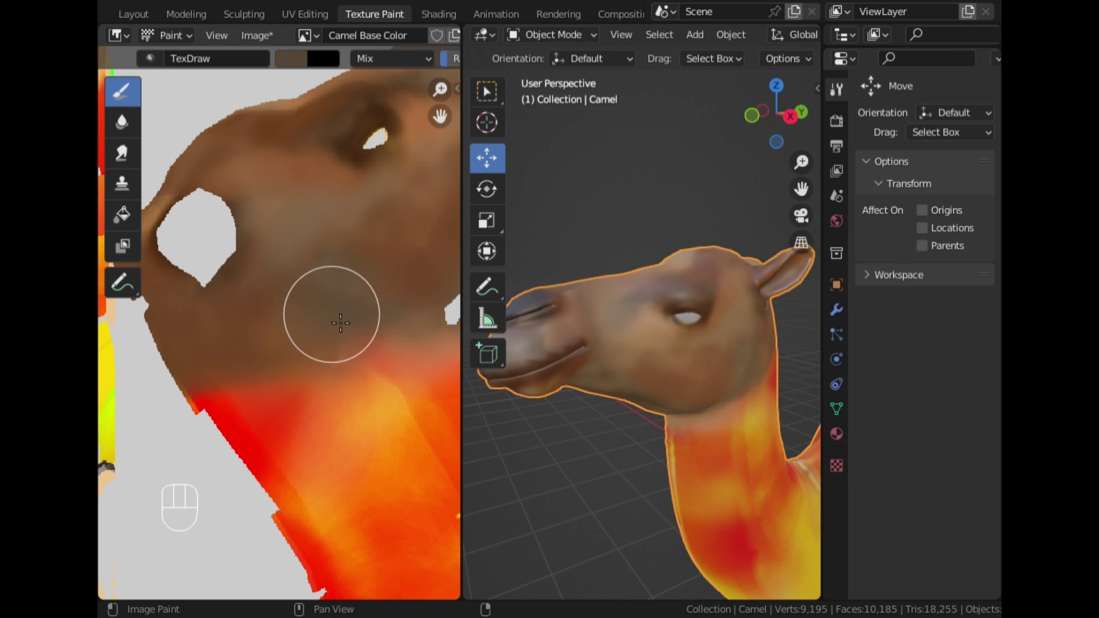
pyautogui.scroll(-3, 338, 312)
pyautogui.scroll(3, 352, 297)
pyautogui.scroll(-3, 352, 297)
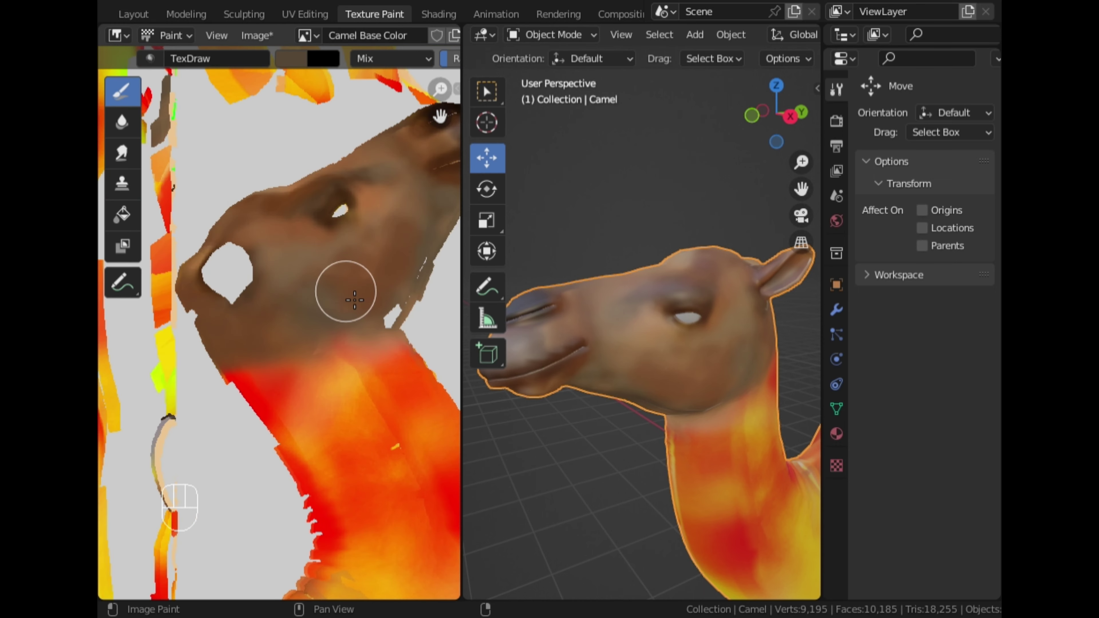
# Step: Start saving the Camel Base Color image with Save As
pyautogui.click(258, 36)
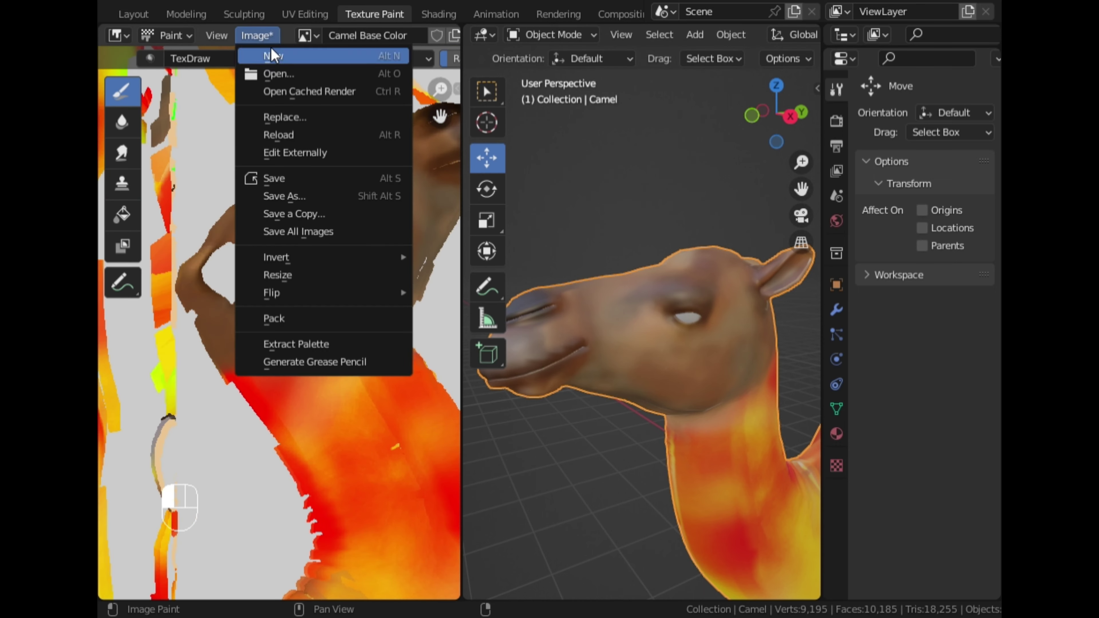
pyautogui.click(298, 192)
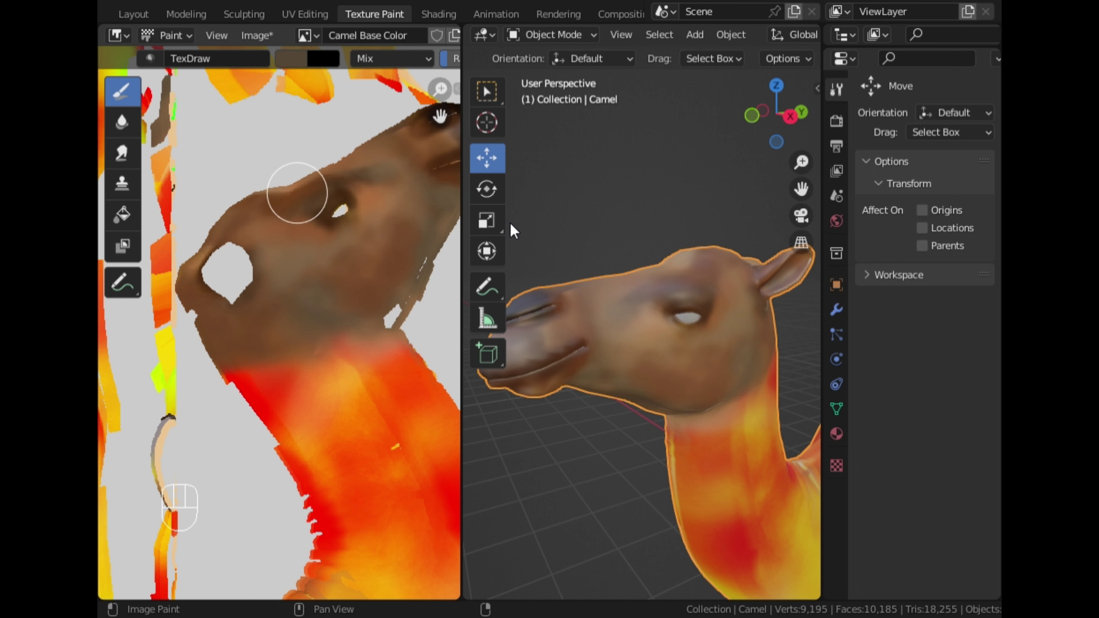